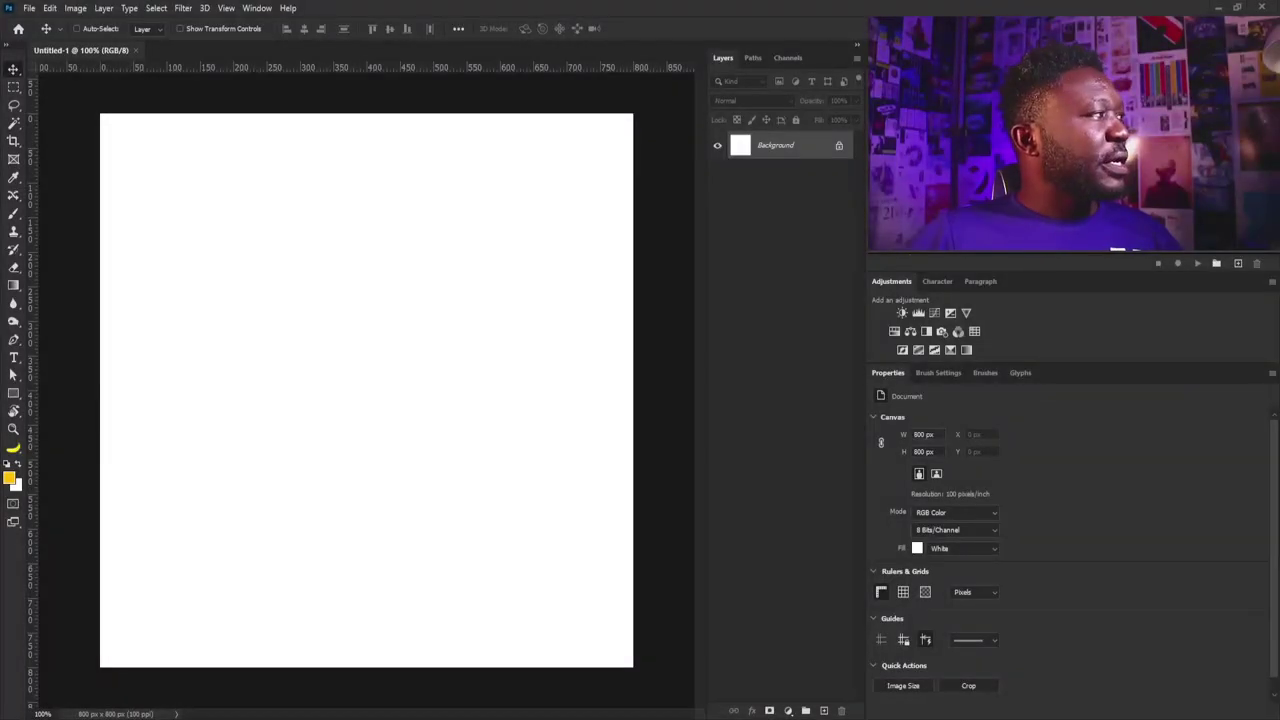
- Open the red rose and green leaf photos as separate documents and bring the rose photo to the front
left_click_drag(457, 63, 439, 52)
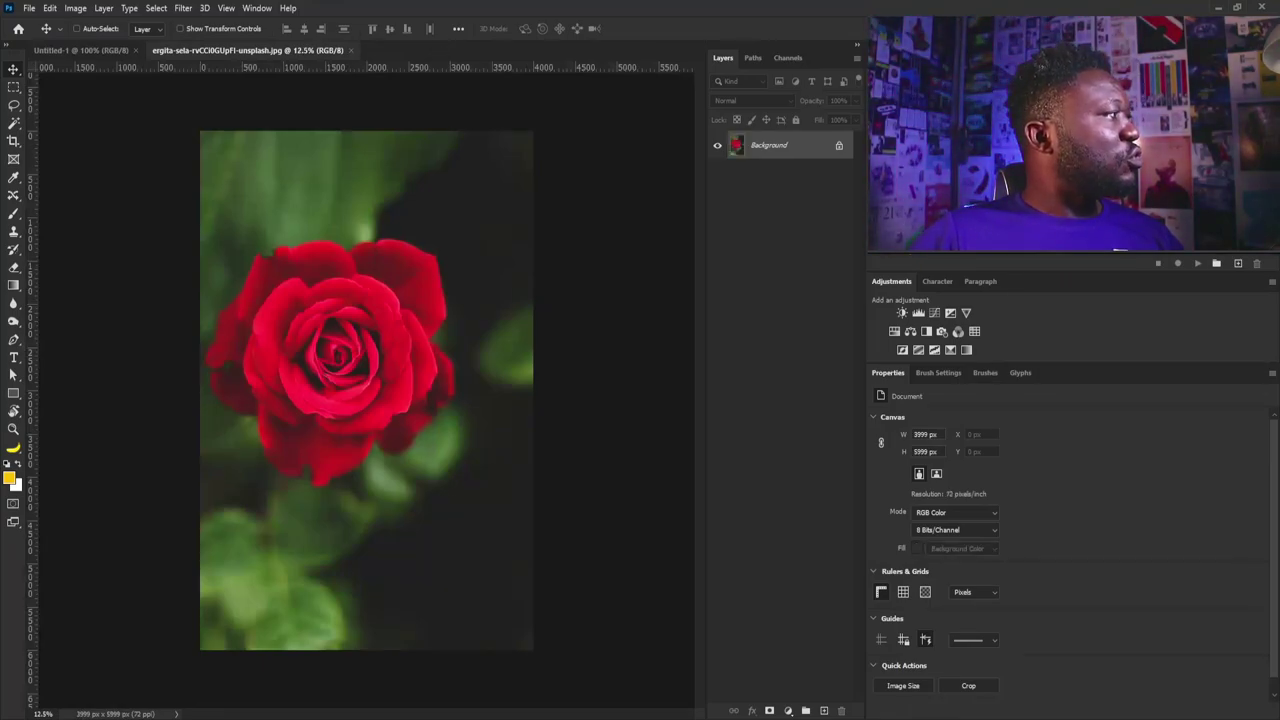
left_click_drag(431, 50, 431, 50)
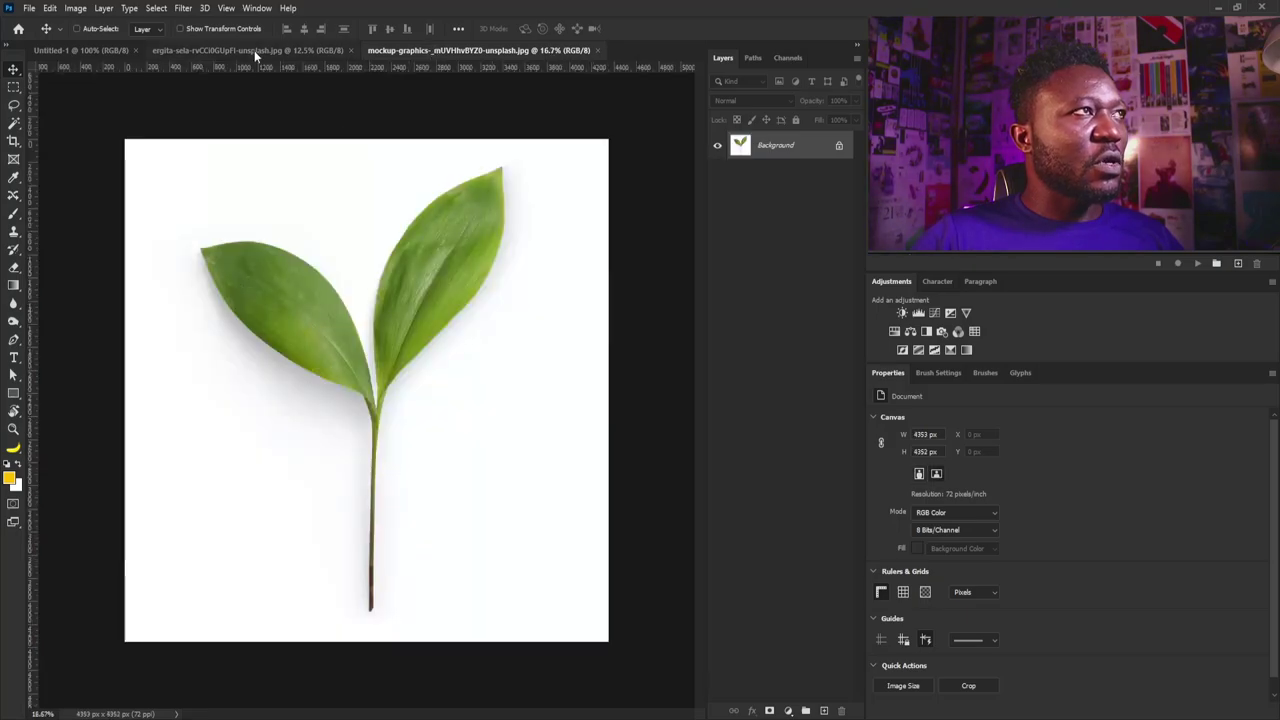
left_click(254, 50)
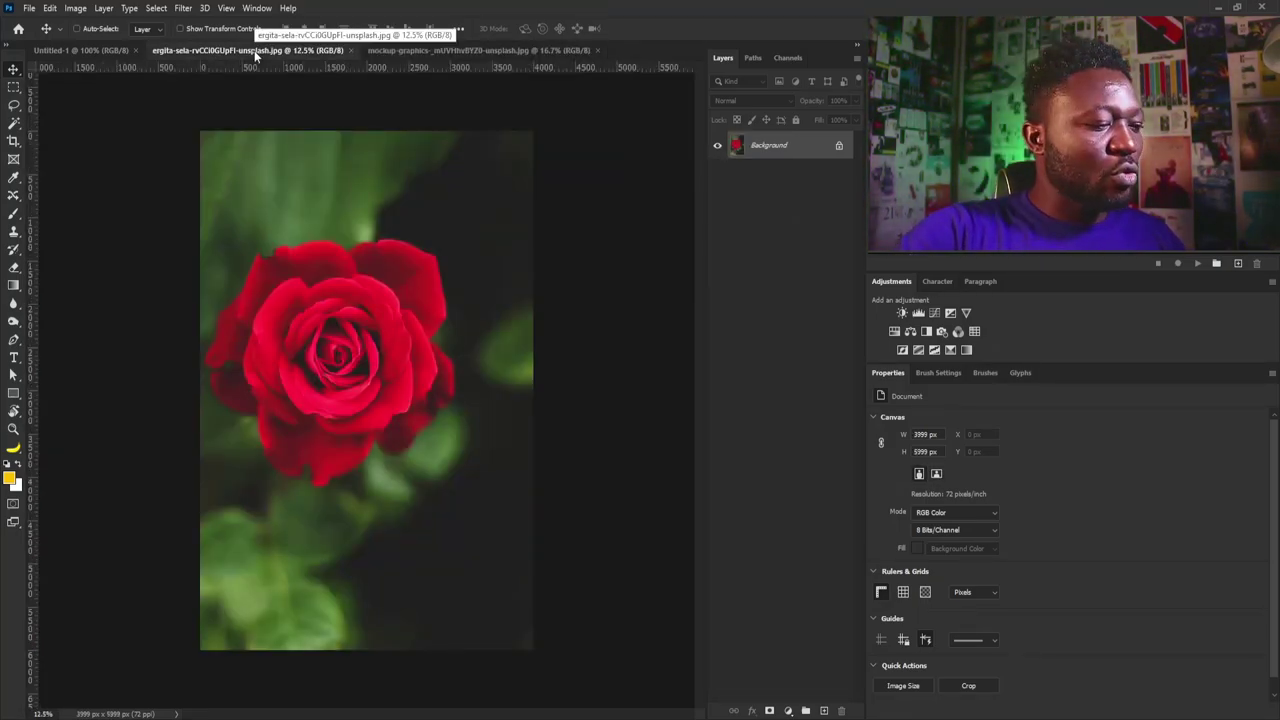
- Start outlining the rose's inner bloom with the Pen tool at the lower-left petals and set the tool mode to Path
key("u")
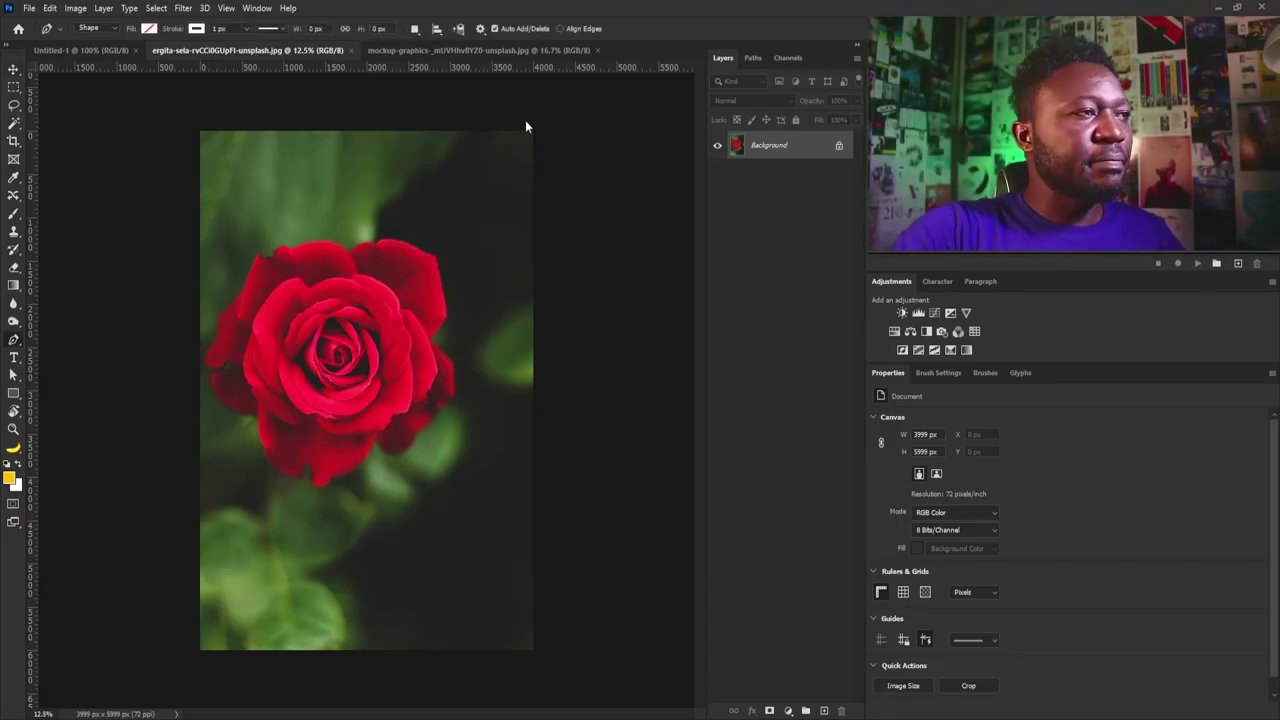
mouse_move(281, 392)
left_mouse_down()
mouse_move(374, 483)
mouse_move(339, 440)
left_mouse_up()
left_click(408, 500)
key("ctrl+z")
left_click(418, 504)
left_click(333, 430)
left_click(320, 410)
left_click_drag(263, 403, 315, 479)
left_click(100, 28)
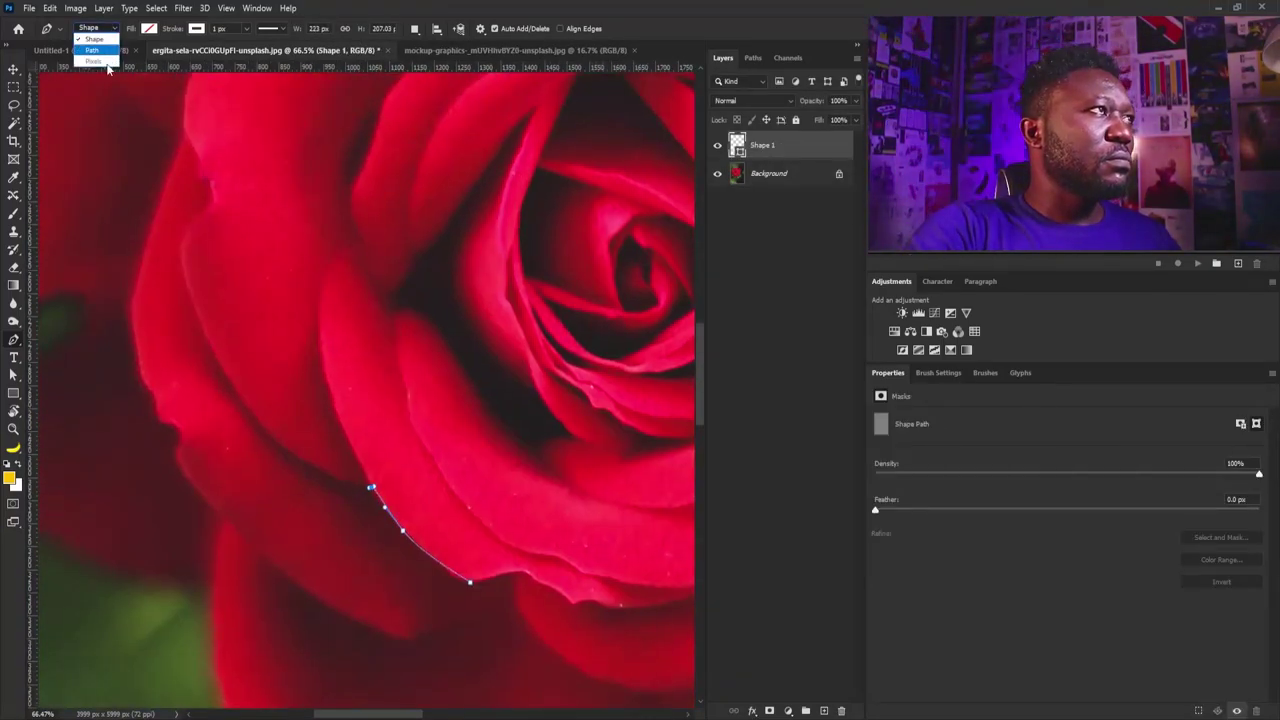
left_click(93, 50)
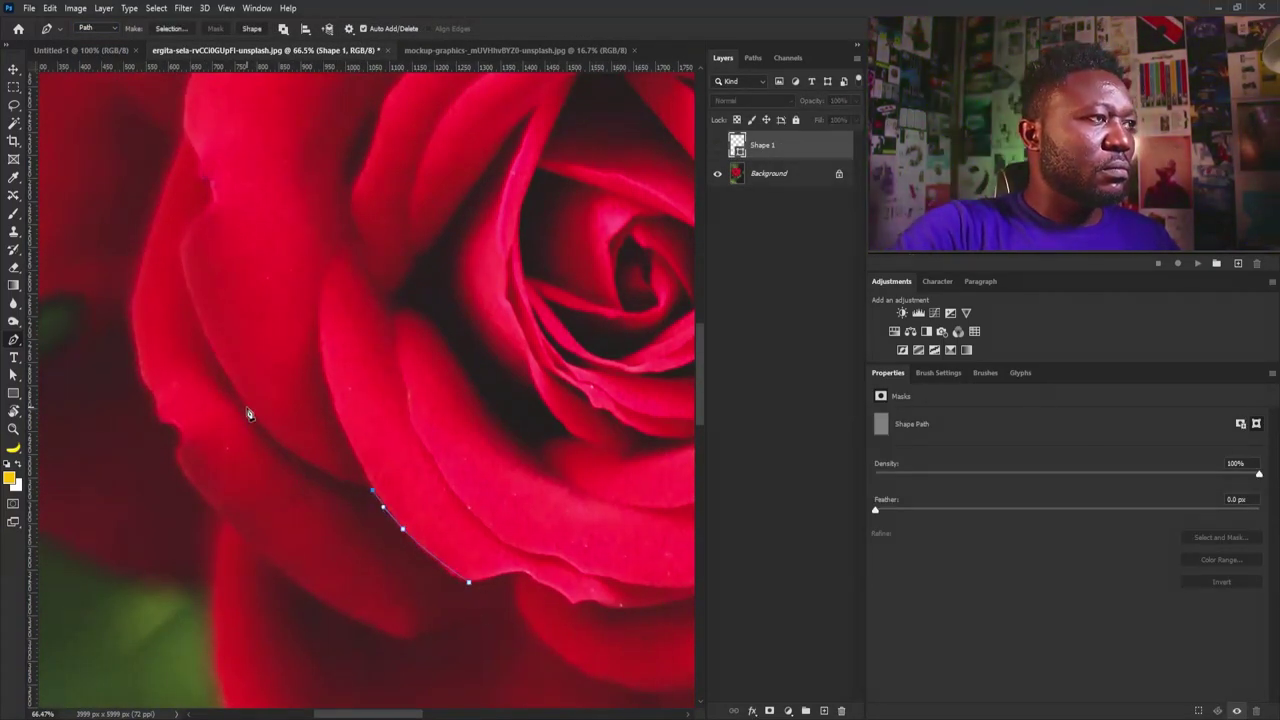
- Continue the pen path up the left side of the inner bloom to the tip of its upper-left petal
left_click_drag(246, 406, 274, 447)
left_click_drag(252, 406, 272, 340)
left_click_drag(279, 319, 267, 301)
left_click_drag(264, 285, 276, 410)
left_click_drag(285, 364, 315, 305)
left_click_drag(386, 250, 271, 387)
left_click_drag(304, 332, 423, 316)
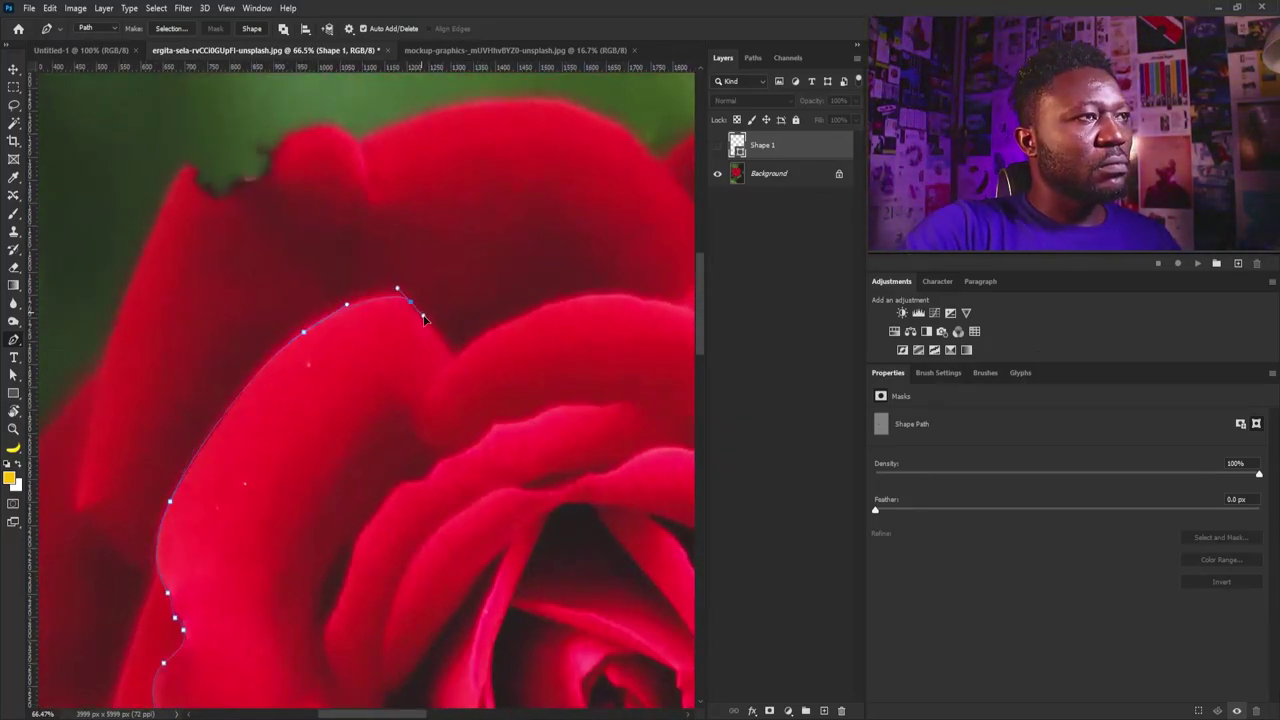
- Extend the pen path across the bloom's upper petals and onto the outer edge of its right petal
left_click(454, 355)
left_click_drag(519, 314, 405, 383)
left_click_drag(487, 362, 514, 366)
left_click_drag(575, 384, 443, 337)
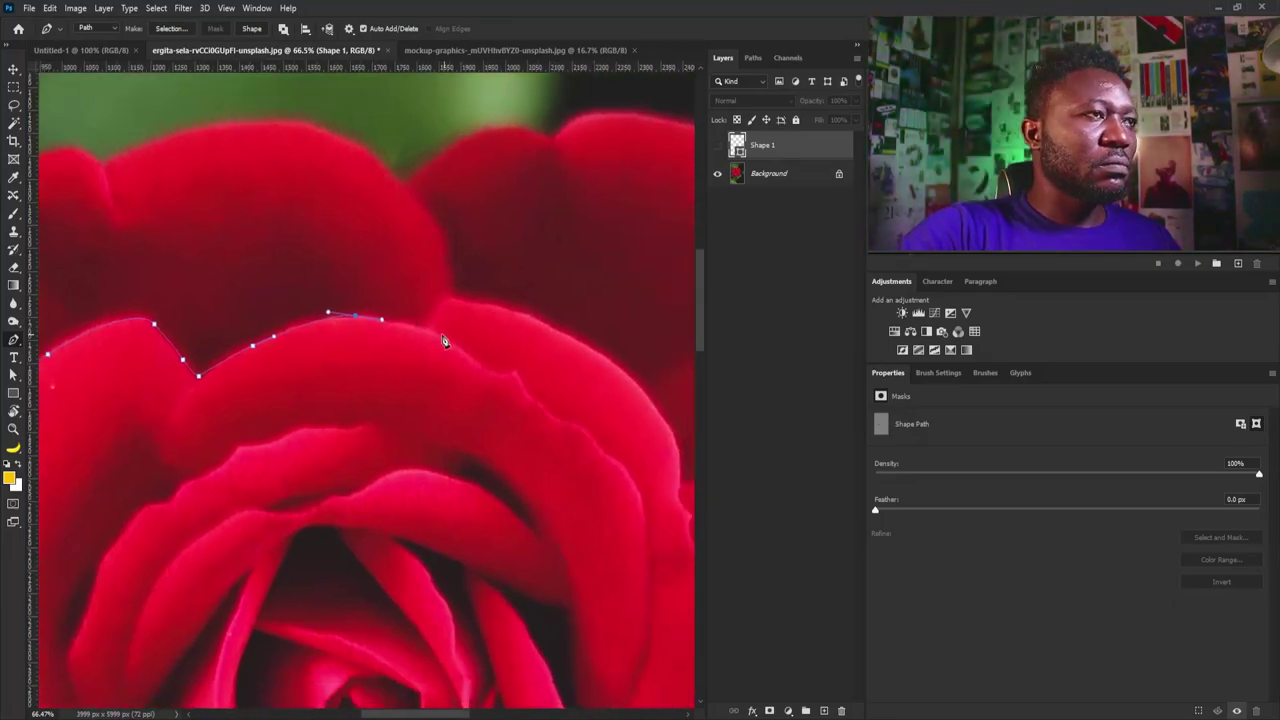
left_click_drag(586, 349, 452, 317)
left_click_drag(458, 318, 511, 354)
left_click_drag(542, 407, 457, 315)
left_click(547, 450)
left_click_drag(602, 494, 526, 310)
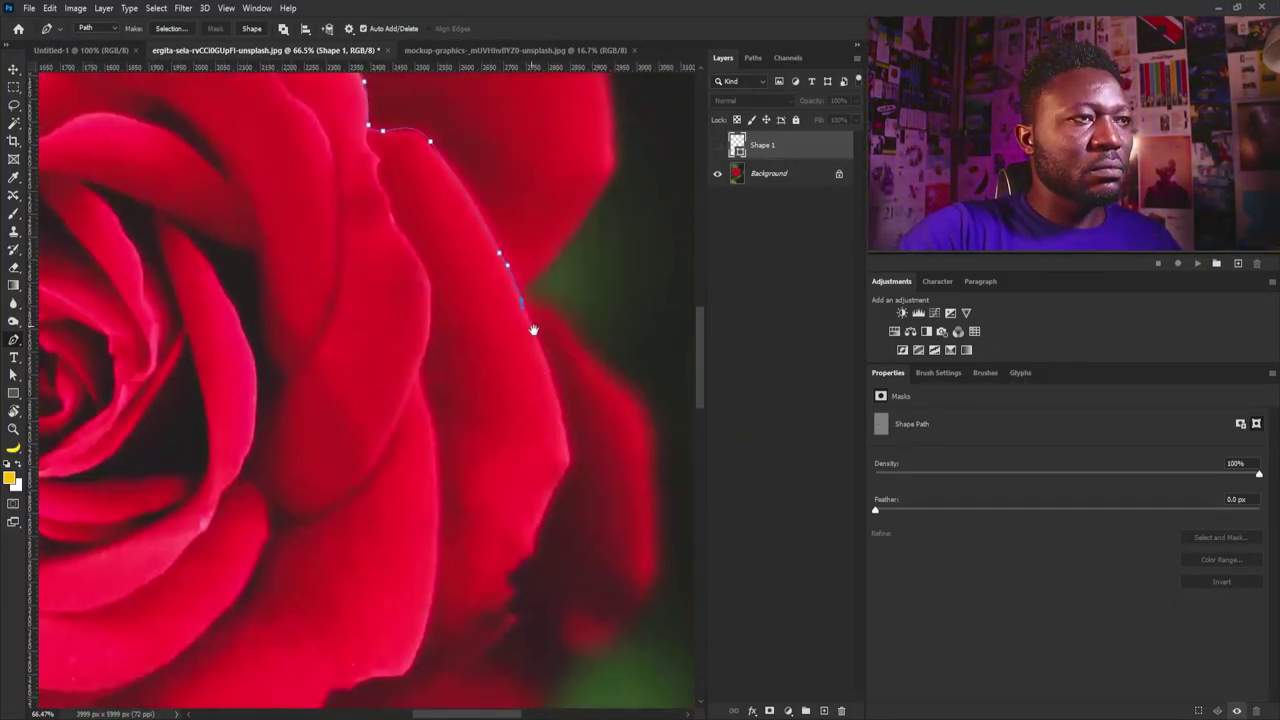
- Trace the right petal's outer edge with the pen path, following its point and the jagged edge below it
left_click_drag(550, 377, 559, 403)
left_click_drag(571, 462, 571, 469)
left_click_drag(571, 470, 532, 380)
left_click(522, 410)
left_click(501, 436)
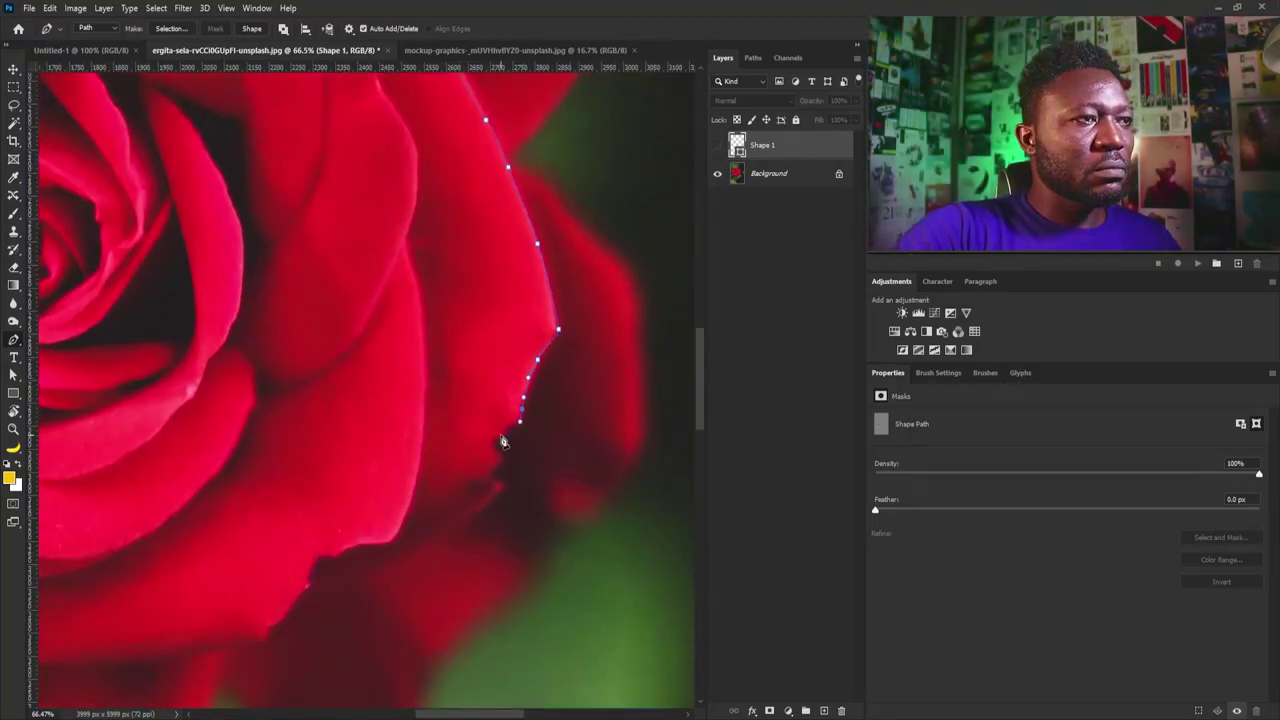
left_click_drag(494, 462, 486, 474)
left_click_drag(438, 496, 423, 500)
left_click(409, 509)
- Trace the notched lower-right petal edges of the bloom with the pen path
left_click_drag(446, 345, 450, 420)
left_click_drag(380, 515, 488, 368)
left_click_drag(497, 398, 418, 442)
left_click(497, 399, "alt")
left_click(454, 405)
left_click(395, 468)
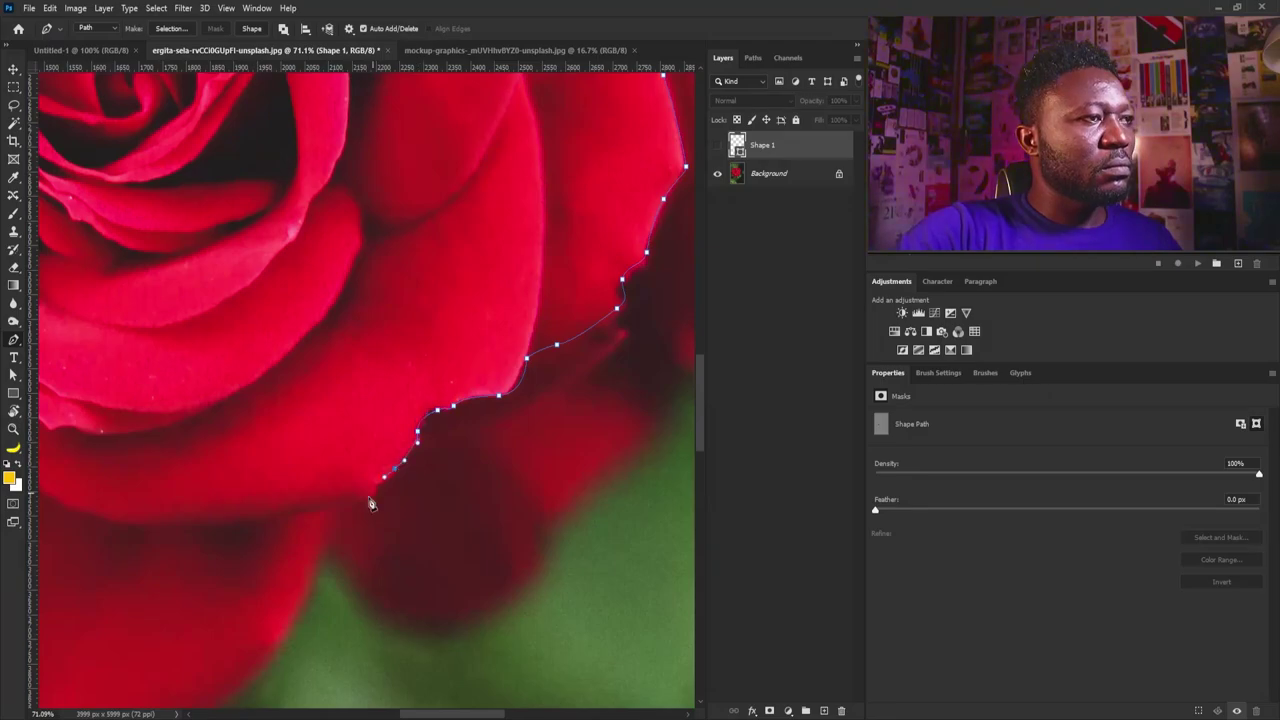
- Trace the bottom petal's edge and close the pen path at its starting point on the lower left
left_click_drag(365, 497, 345, 503)
left_click_drag(215, 492, 372, 573)
left_click(281, 547)
left_click(214, 475)
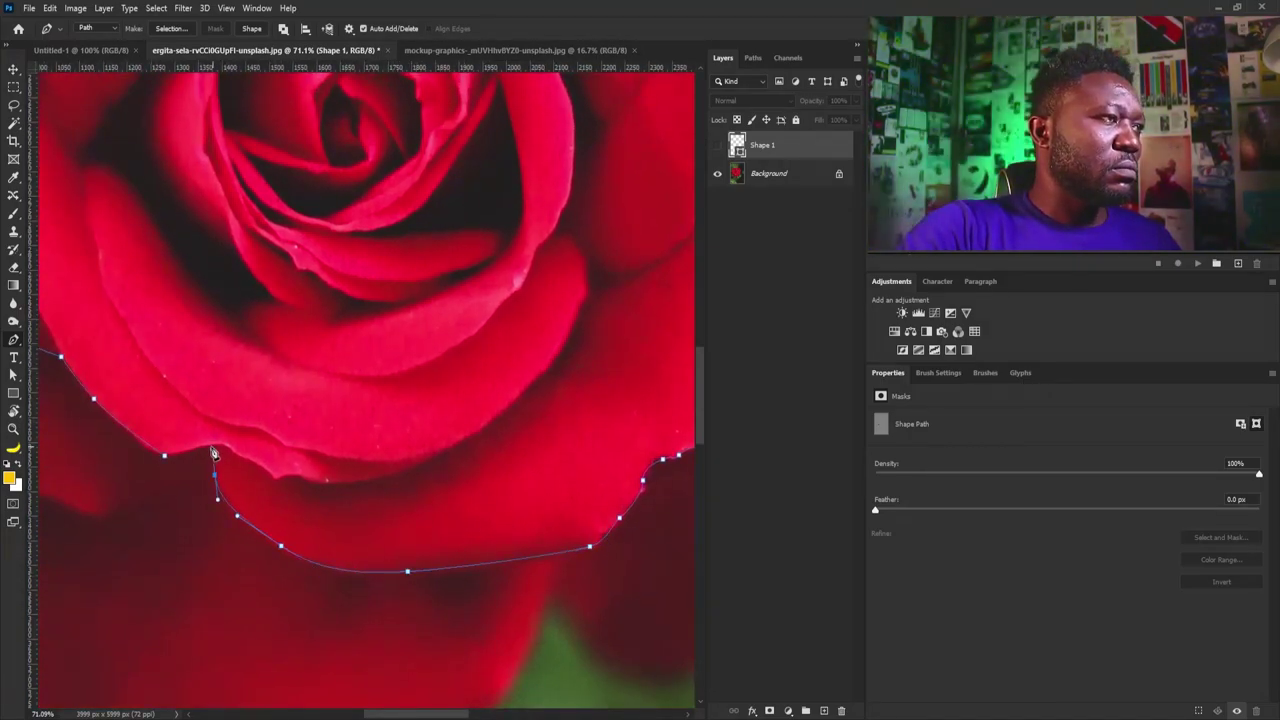
left_click(198, 449)
scroll(251, 317, "down", 8)
left_click_drag(258, 232, 346, 474)
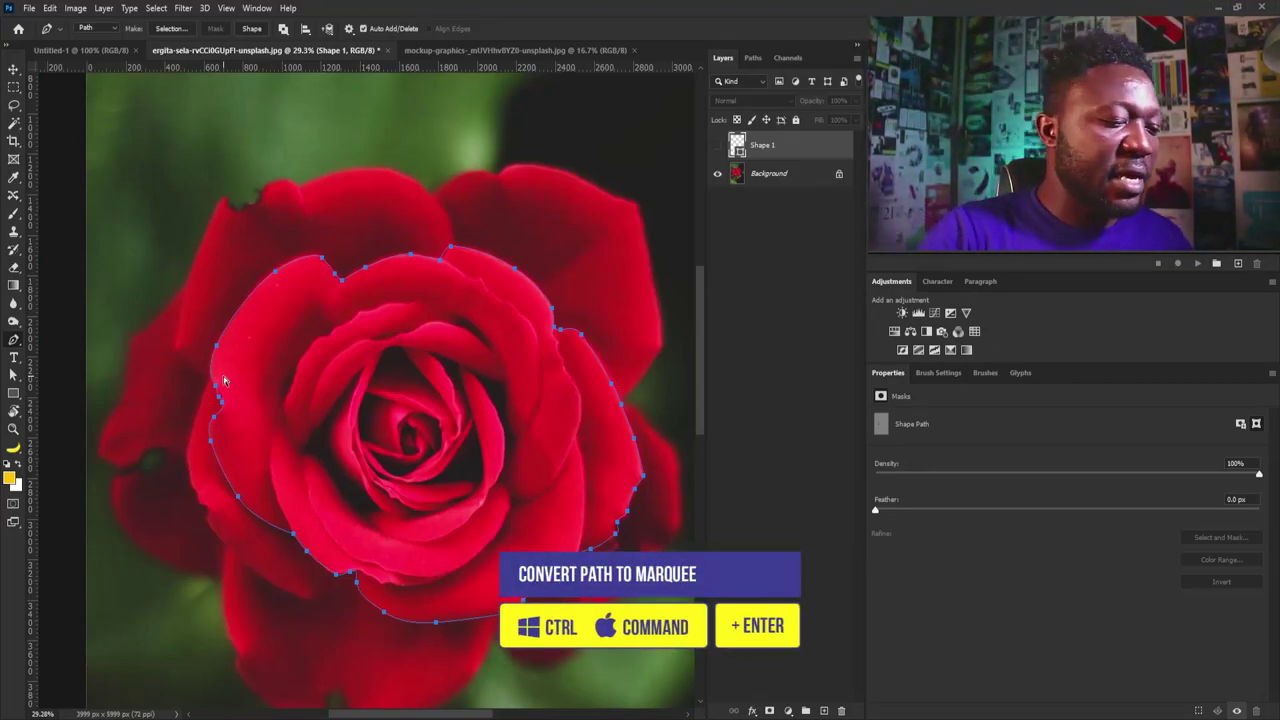
- Convert the rose path to a selection and copy that area of the Background layer onto a new layer
key("ctrl+Return")
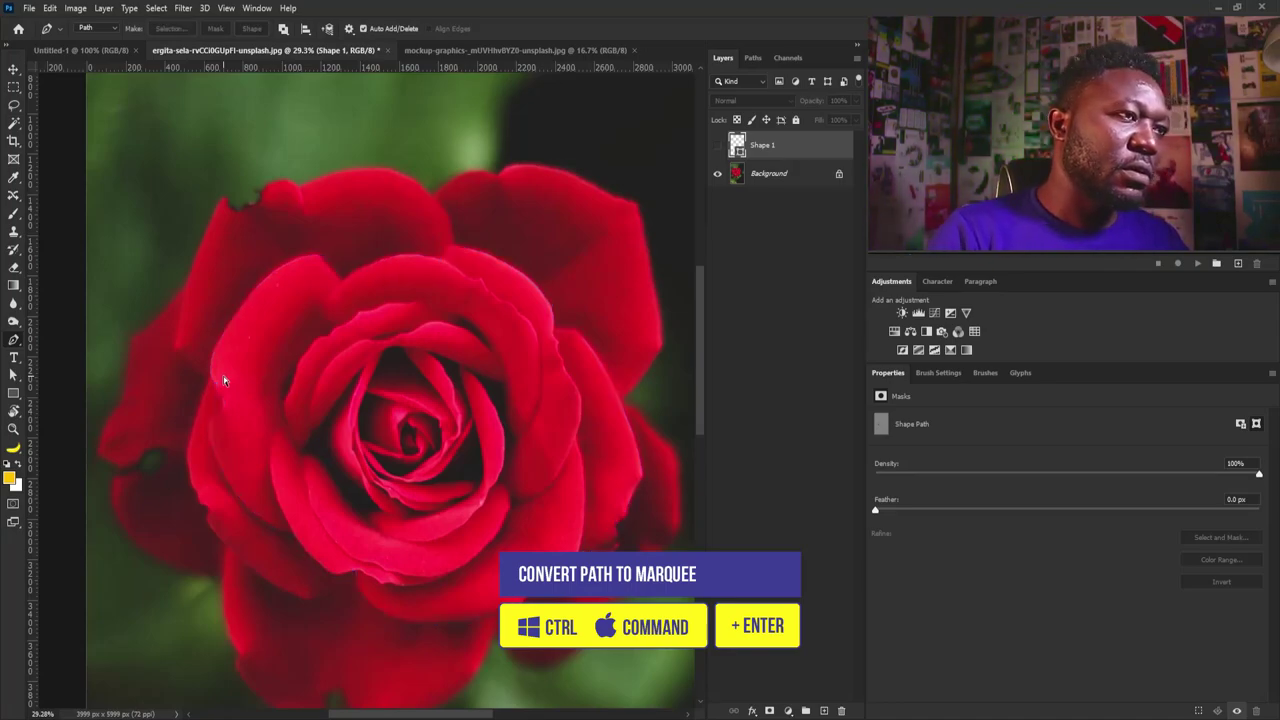
left_click(768, 178)
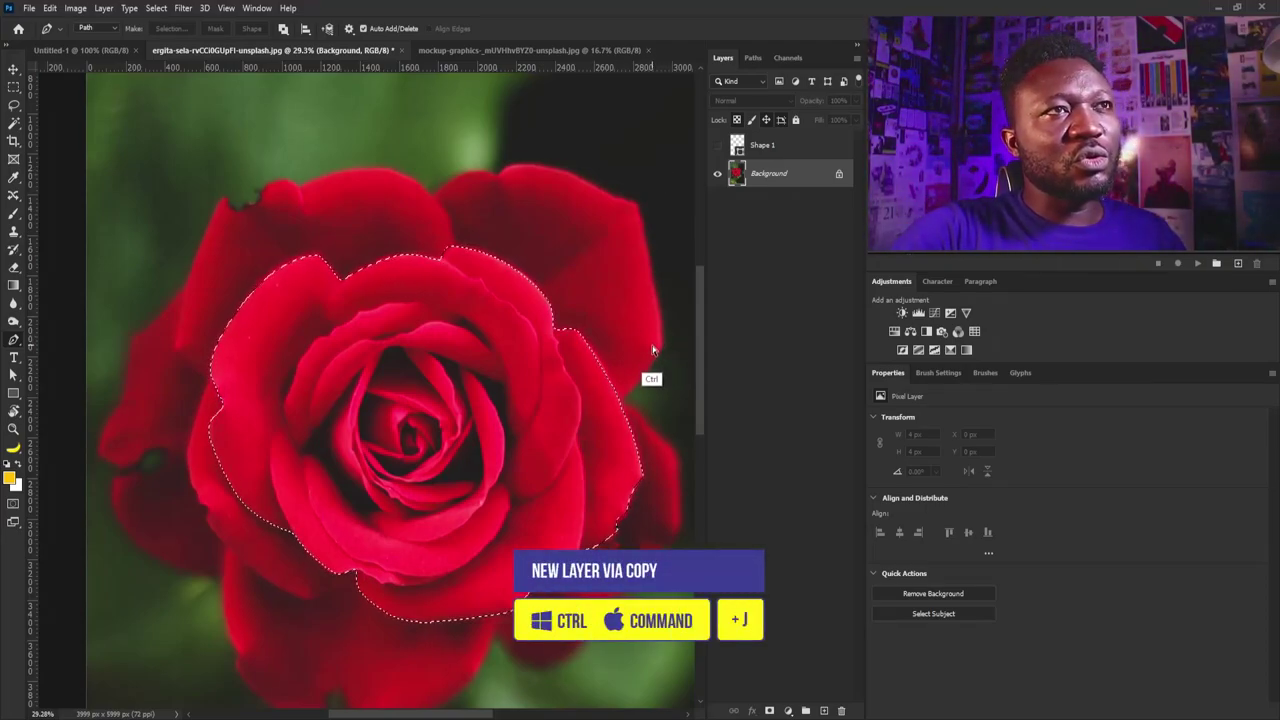
key("ctrl+j")
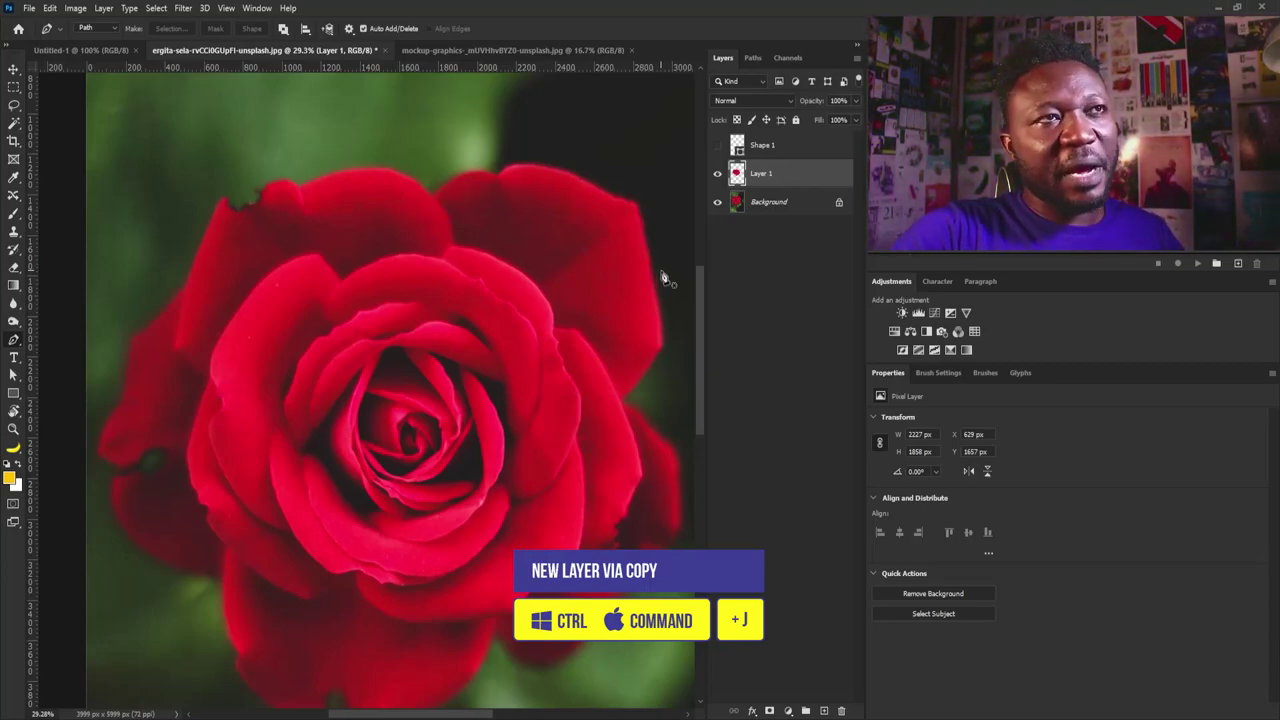
- Hide the Background layer and add a new layer filled with the white background color beneath the rose cutout
left_click(717, 204)
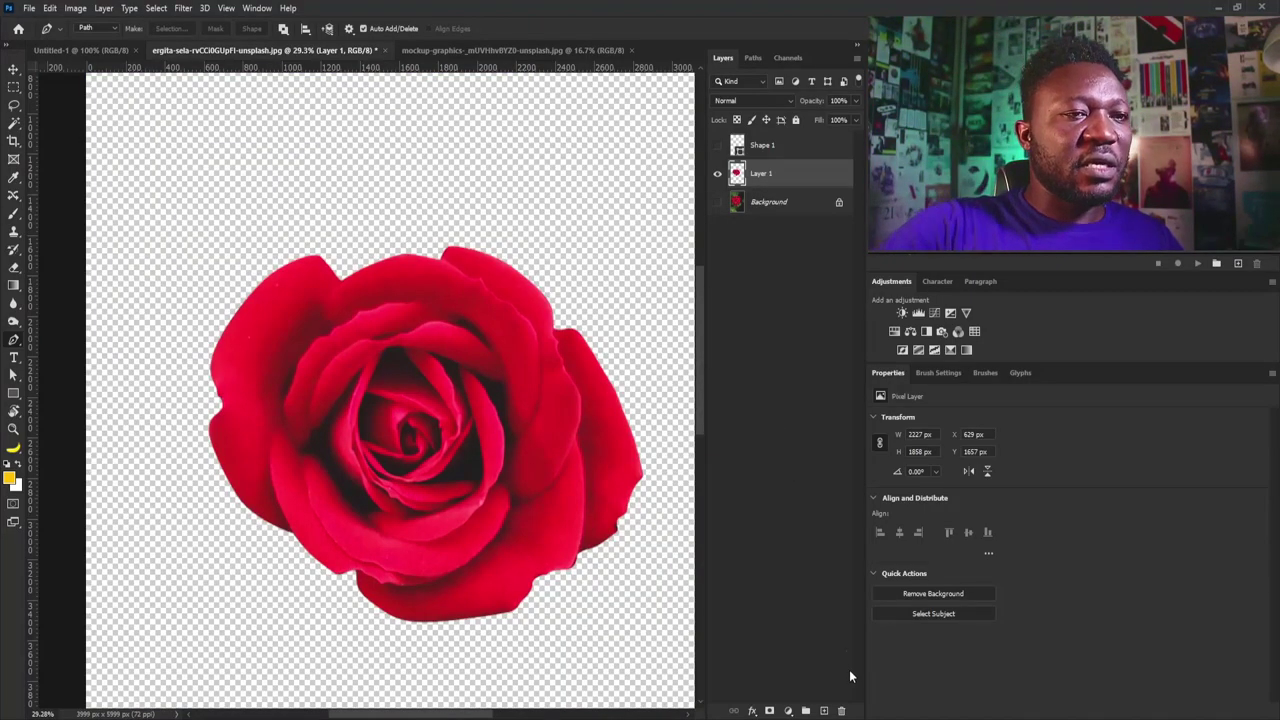
left_click(820, 710)
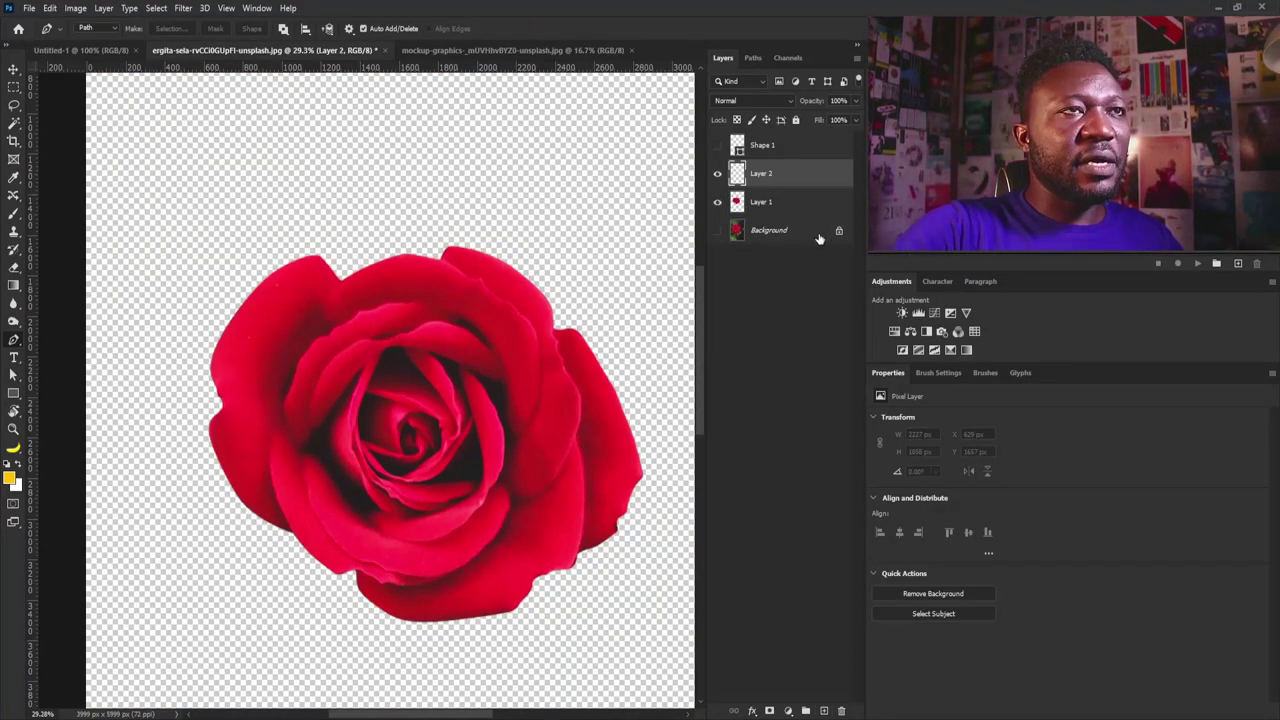
left_click_drag(790, 176, 794, 208)
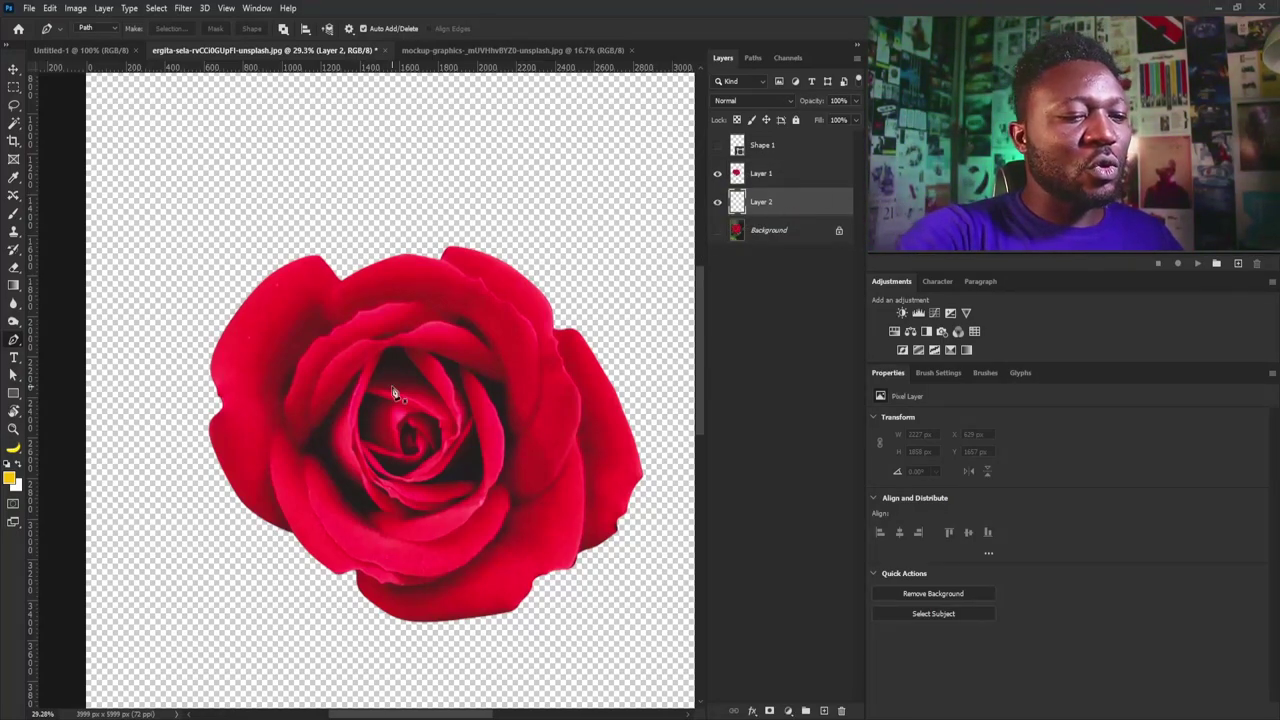
key("ctrl+BackSpace")
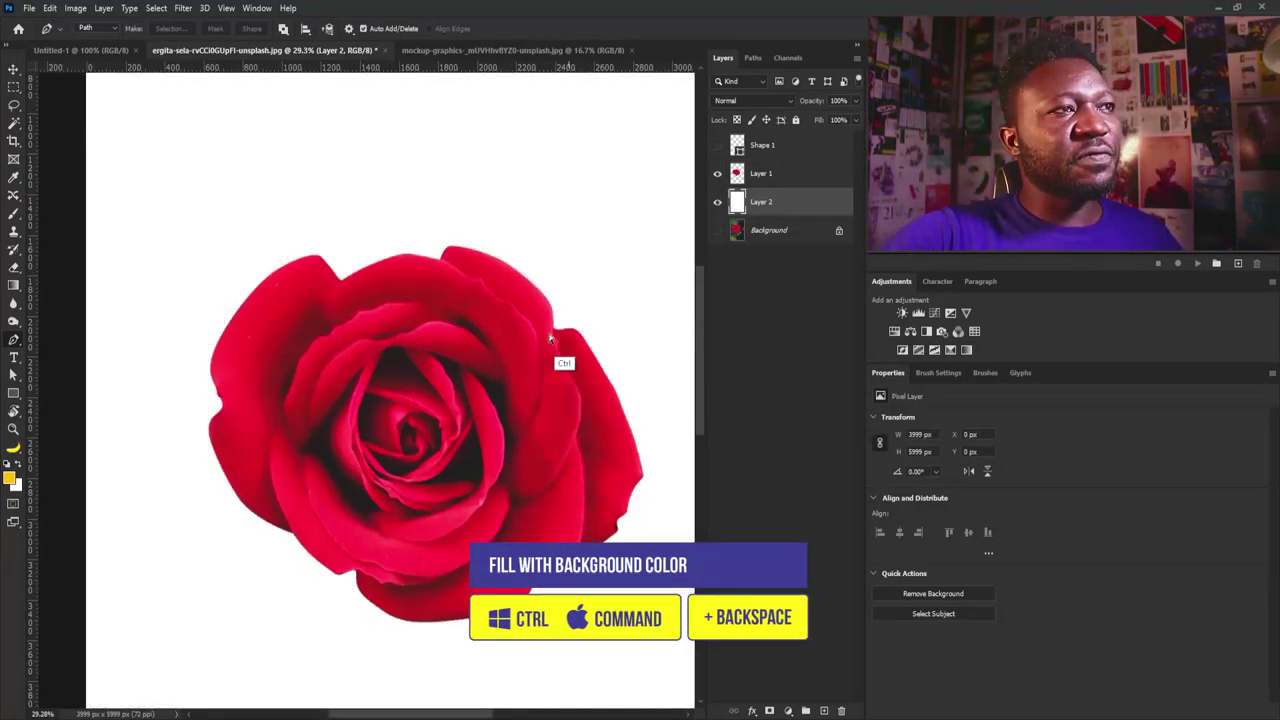
- Stamp all visible layers into a new layer above the rose cutout layer
left_click_drag(523, 295, 494, 362)
left_click_drag(556, 323, 453, 418)
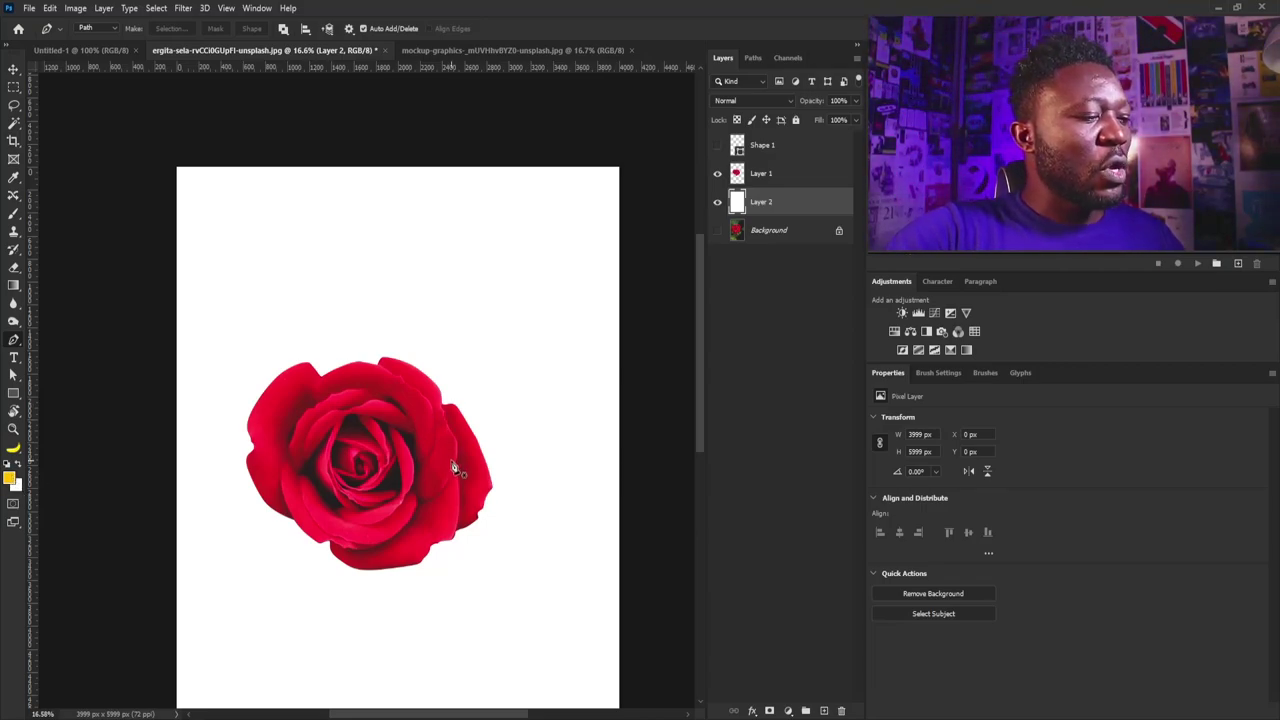
left_click(772, 176)
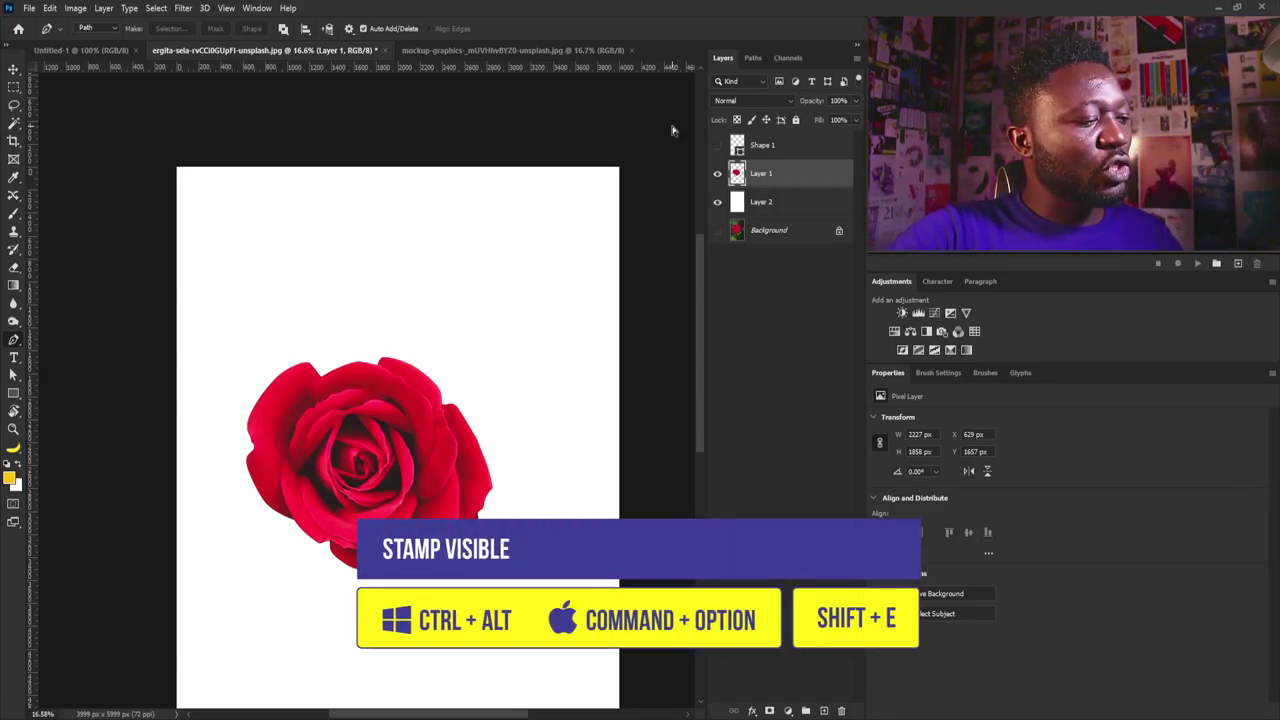
key("ctrl+alt+shift+e")
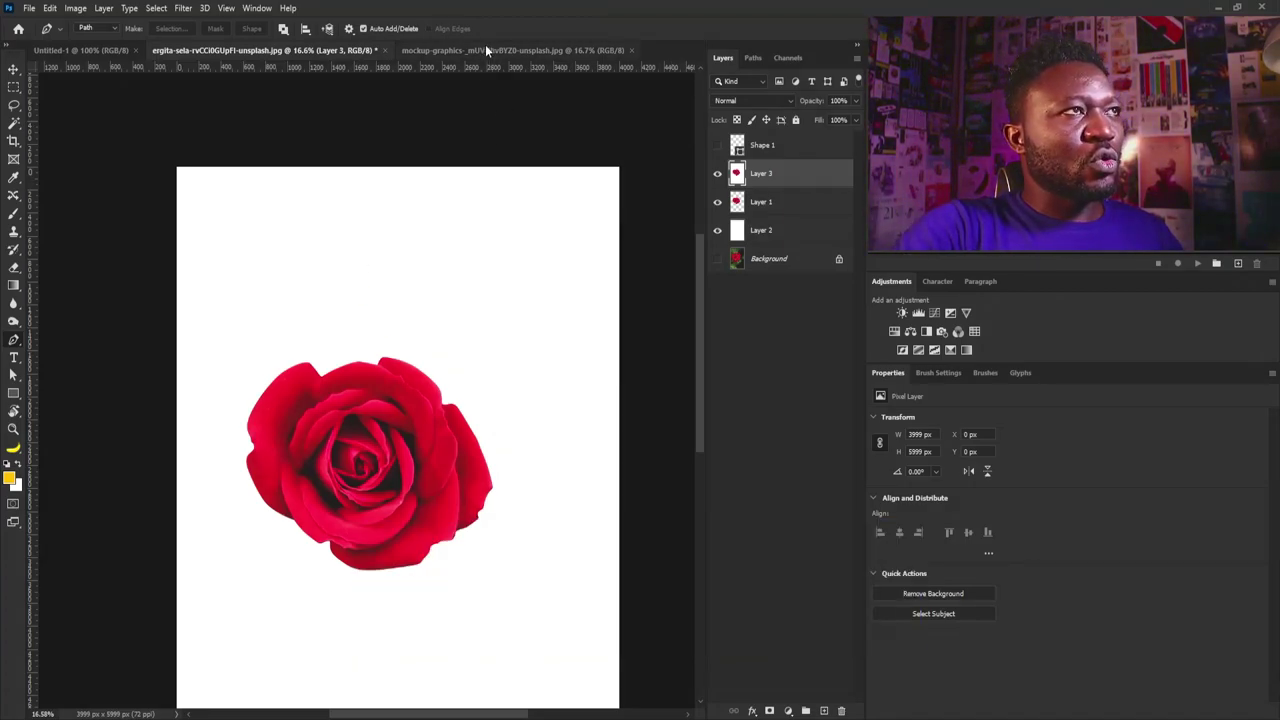
- Switch to the leaf photo, enter Select and Mask, and select the plant with Select Subject
left_click(486, 50)
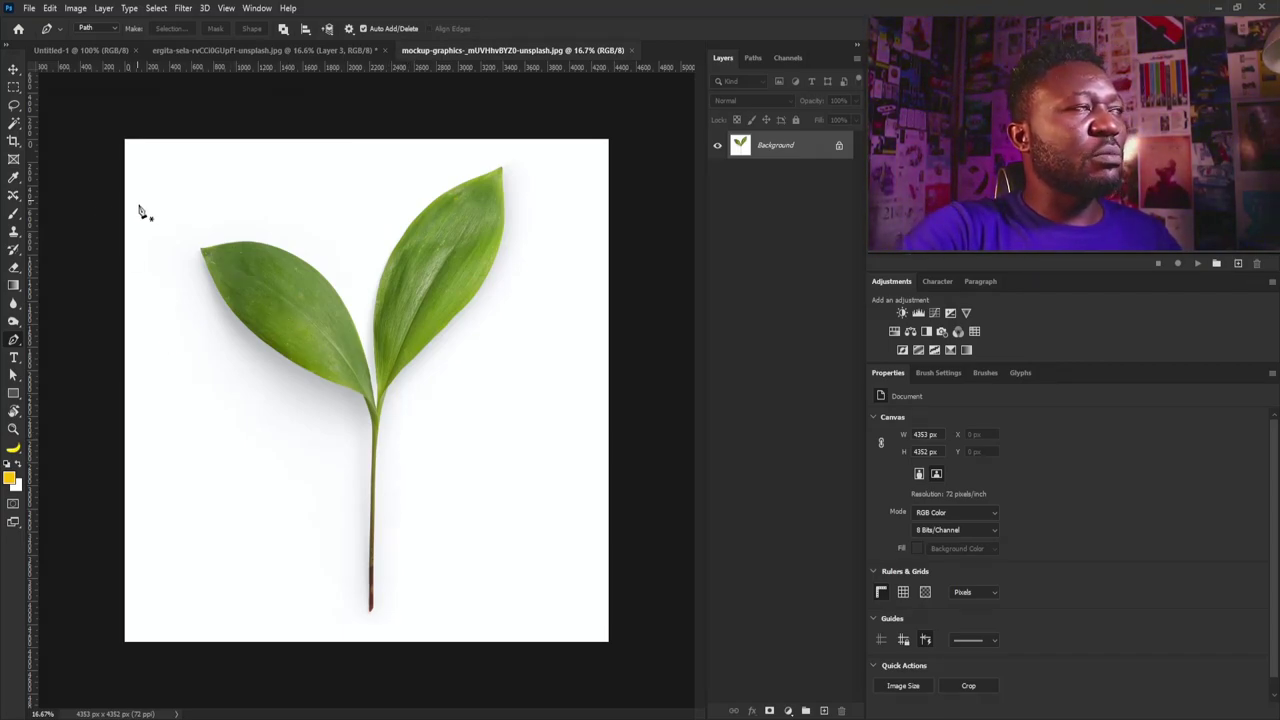
left_click(14, 88)
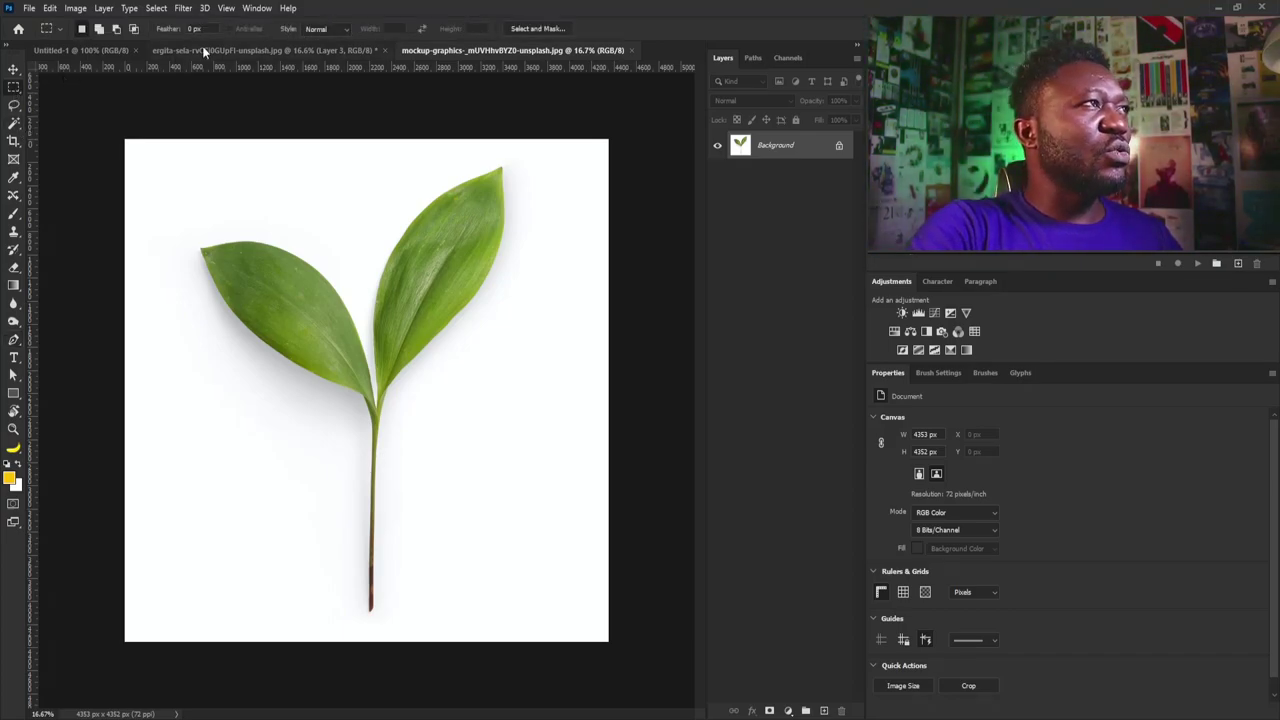
left_click(531, 29)
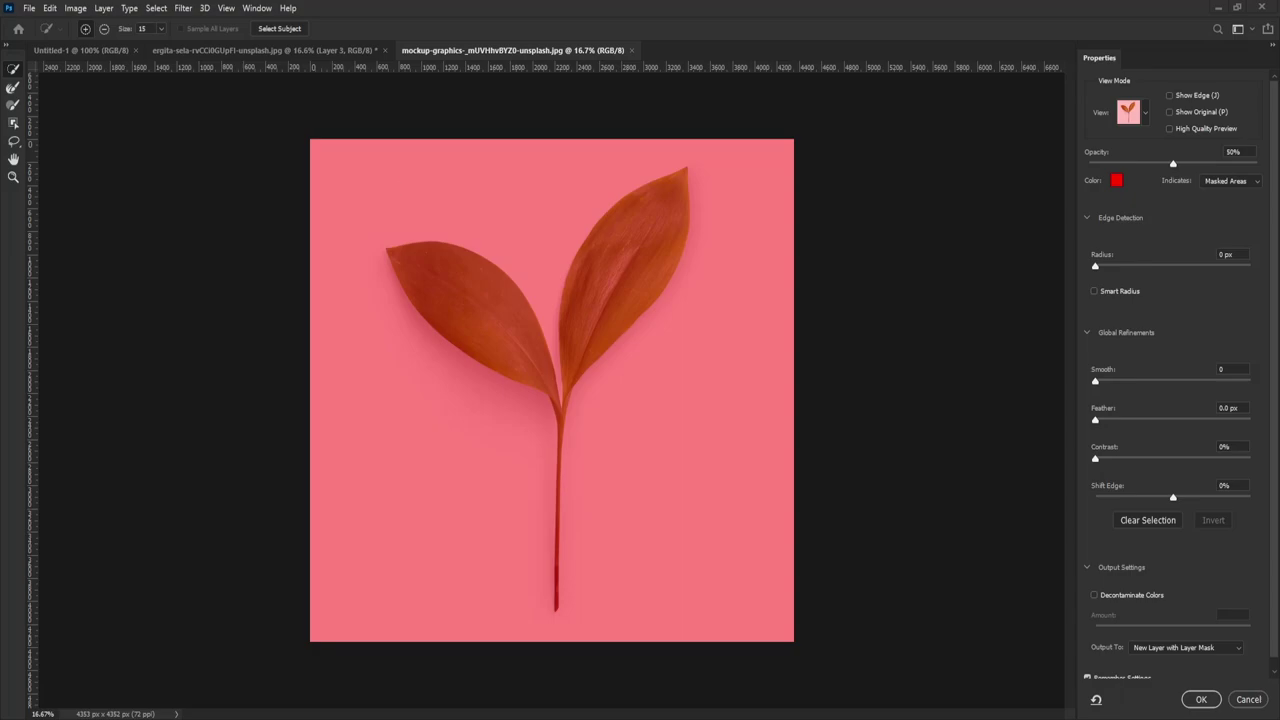
left_click(278, 29)
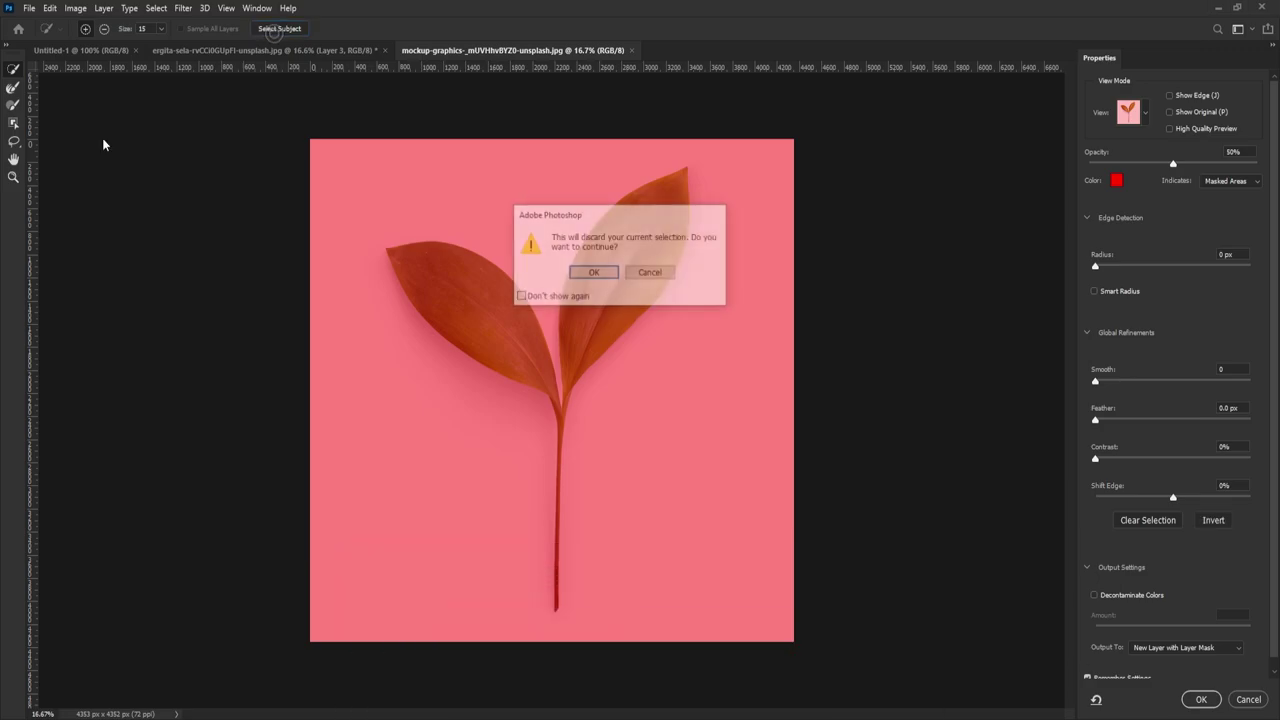
left_click(592, 273)
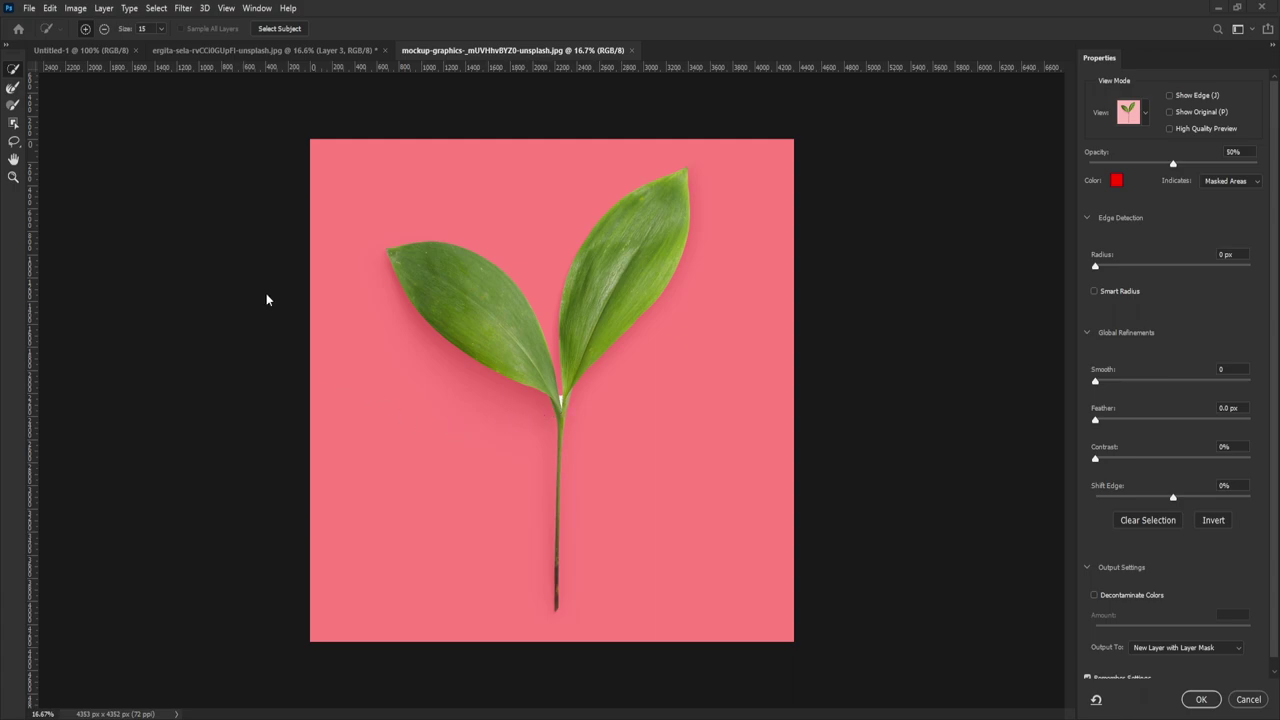
- Refine the gap between the leaves with a smaller Refine Edge Brush and output the result as a New Layer with Layer Mask
left_click(12, 89)
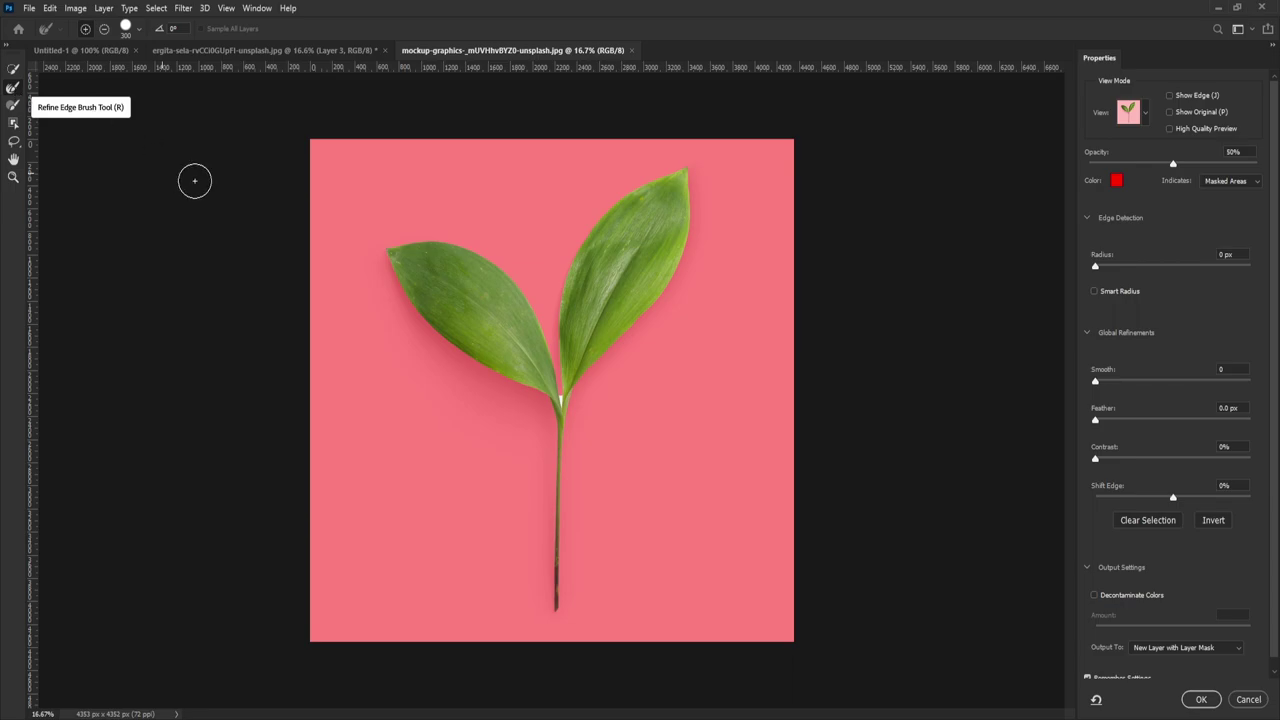
left_click_drag(555, 395, 619, 465)
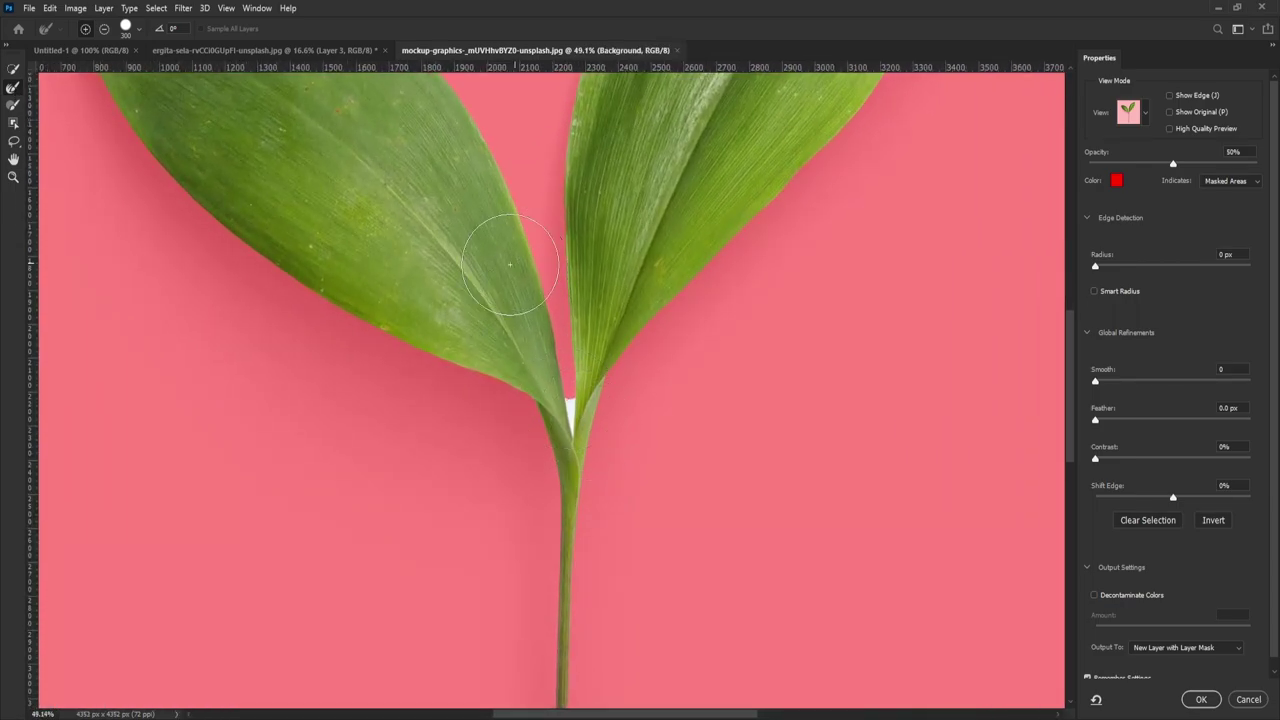
key("bracketleft")
key("bracketleft")
key("bracketleft")
key("bracketleft")
key("bracketleft")
left_click(1200, 698)
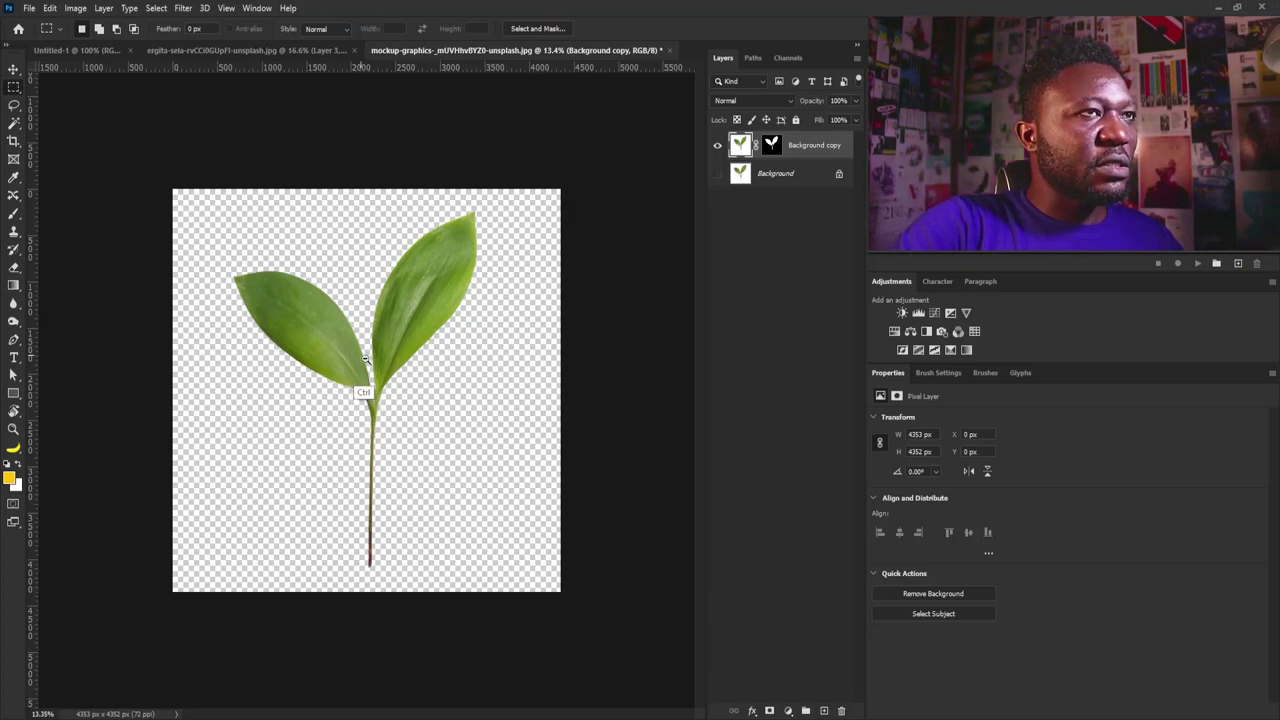
- Convert the masked leaf layer to a Smart Object and rasterize it into a plain pixel layer
left_click_drag(362, 386, 371, 386)
right_click(817, 147)
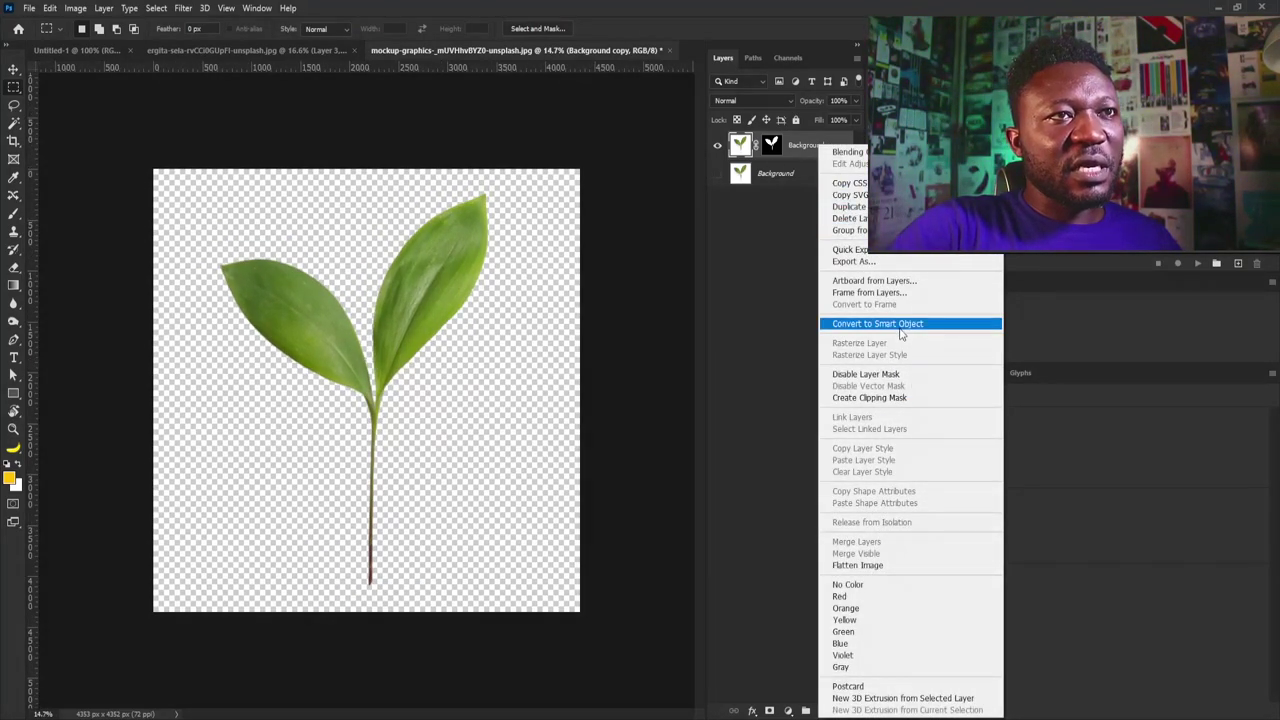
left_click(901, 325)
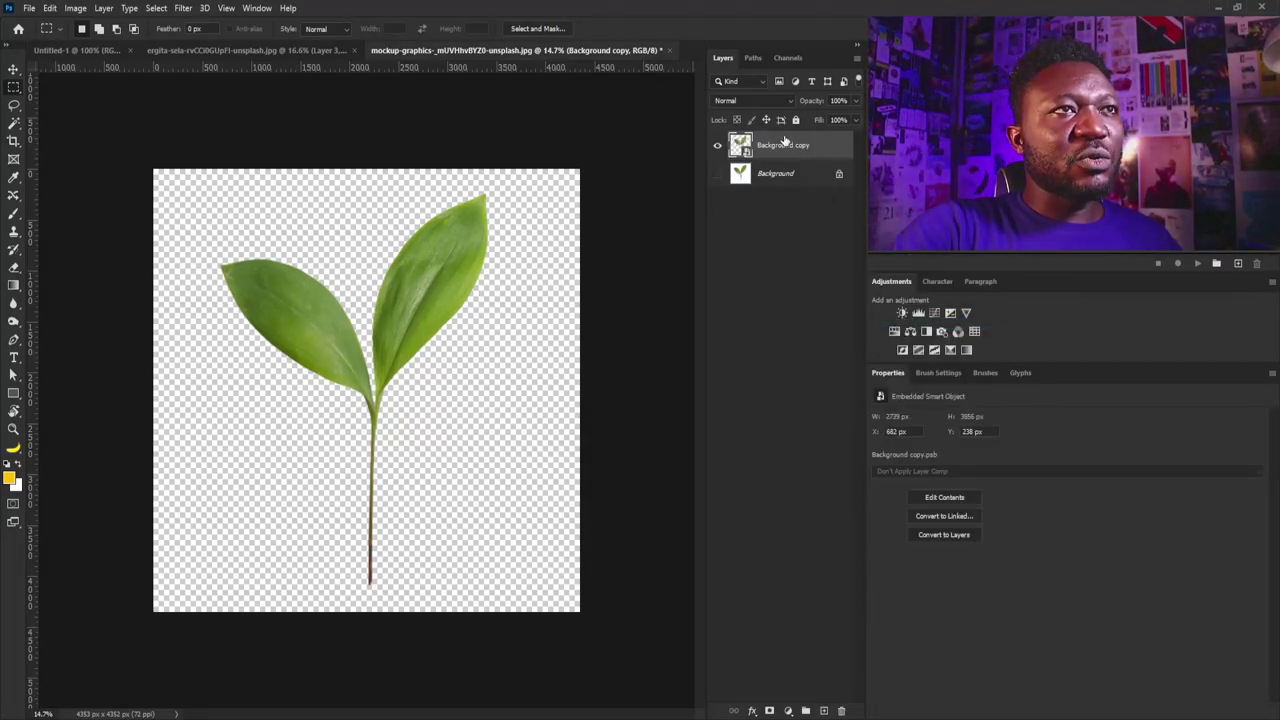
right_click(785, 145)
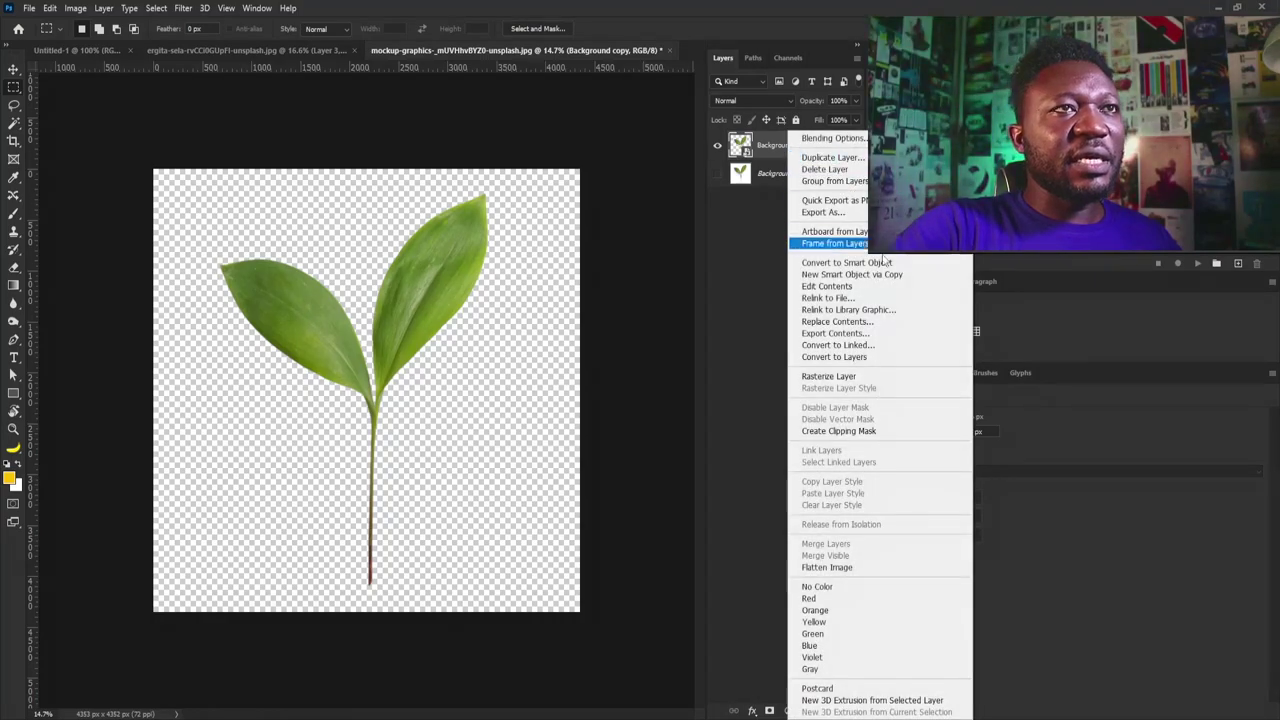
left_click(857, 377)
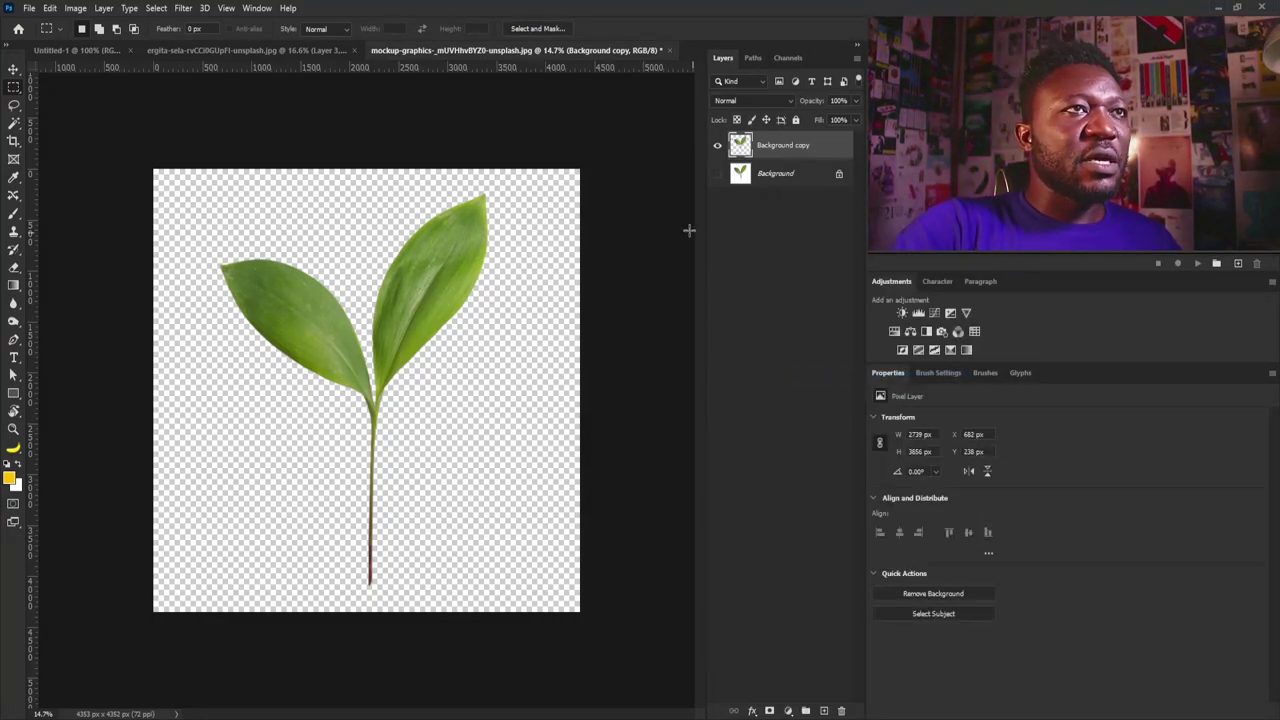
- Outline the right-hand leaf with the Polygonal Lasso Tool and copy the selection to a new layer
left_click_drag(369, 406, 426, 443)
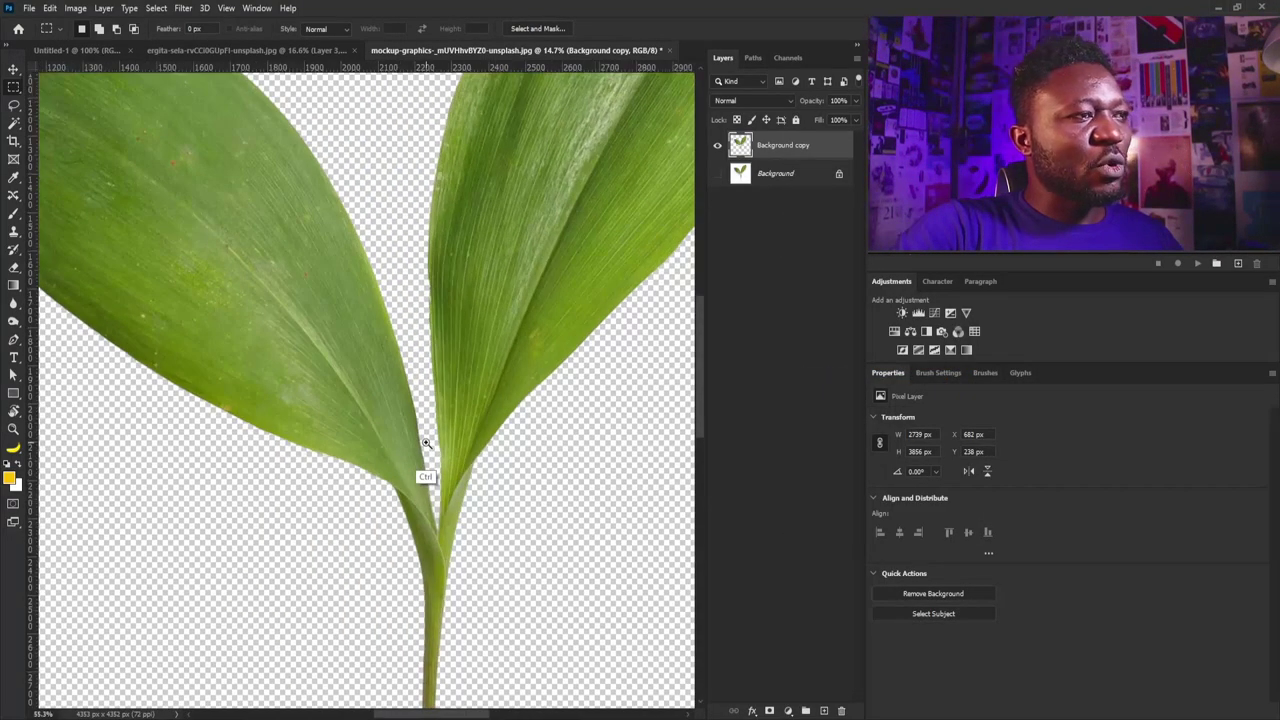
right_click(13, 104)
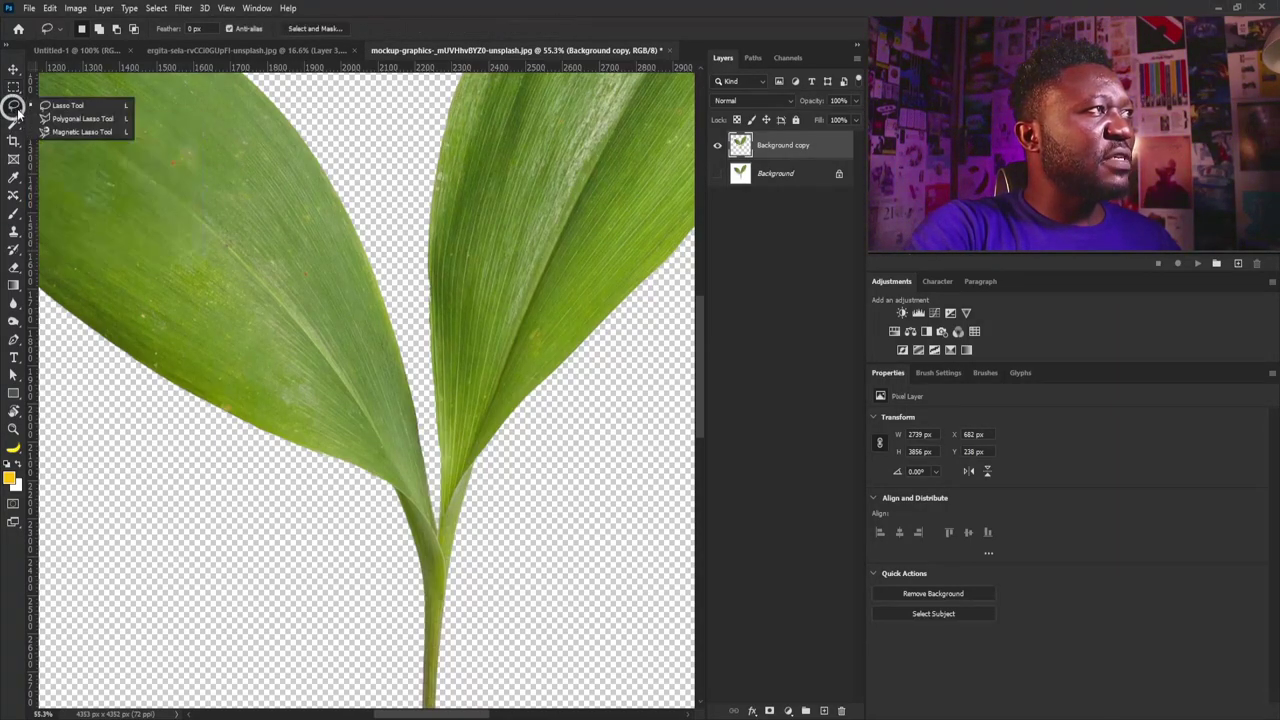
left_click(75, 116)
mouse_move(469, 413)
left_mouse_down()
mouse_move(423, 457)
mouse_move(500, 471)
left_mouse_up()
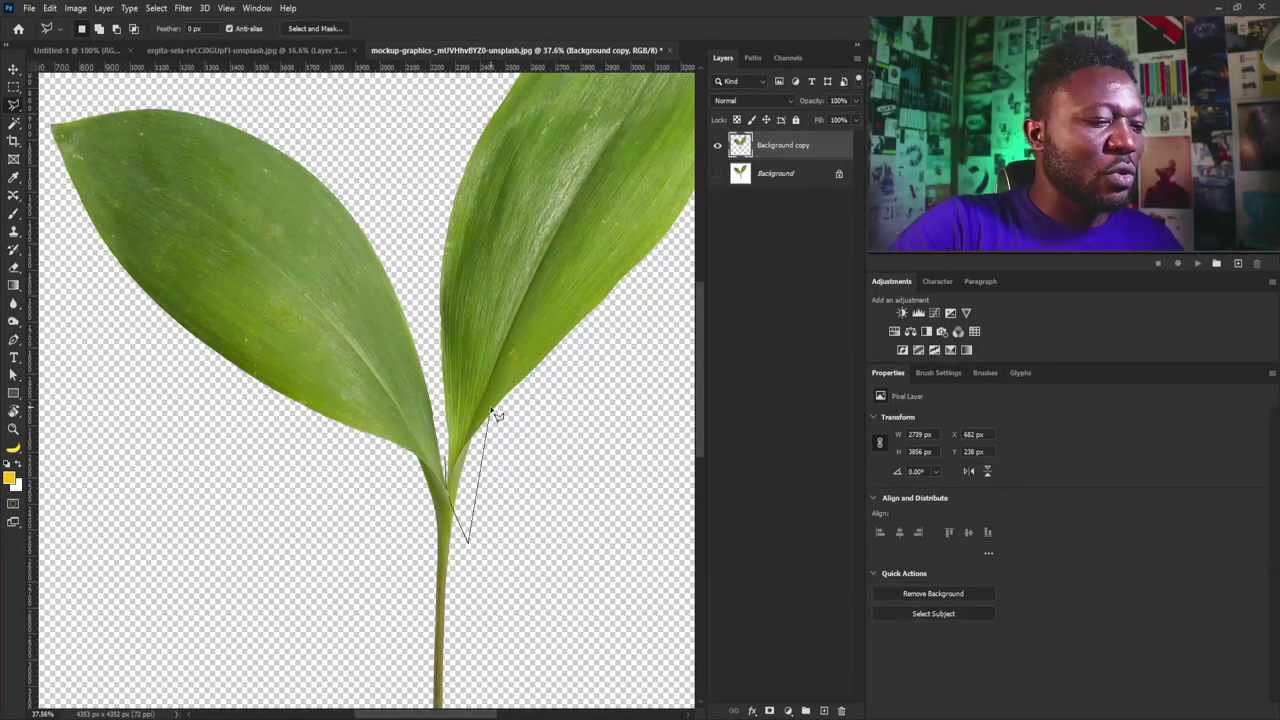
key("ctrl+minus")
key("ctrl+minus")
key("ctrl+minus")
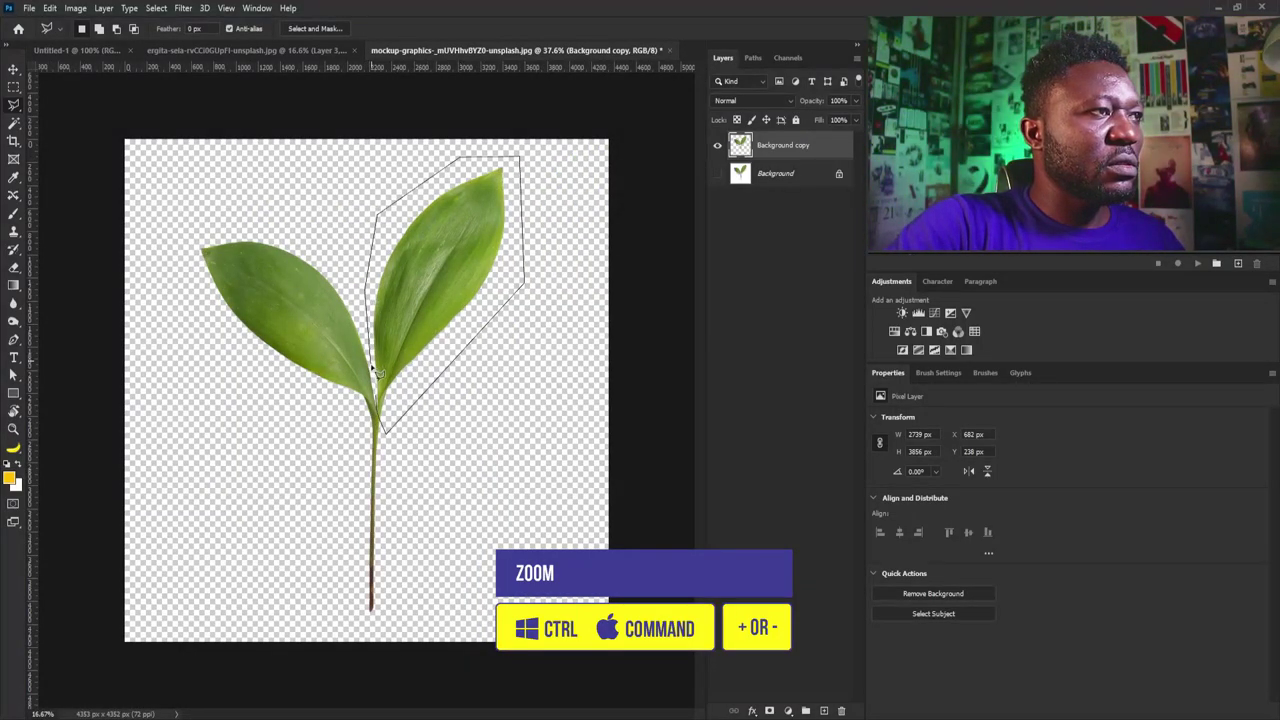
double_click(381, 402)
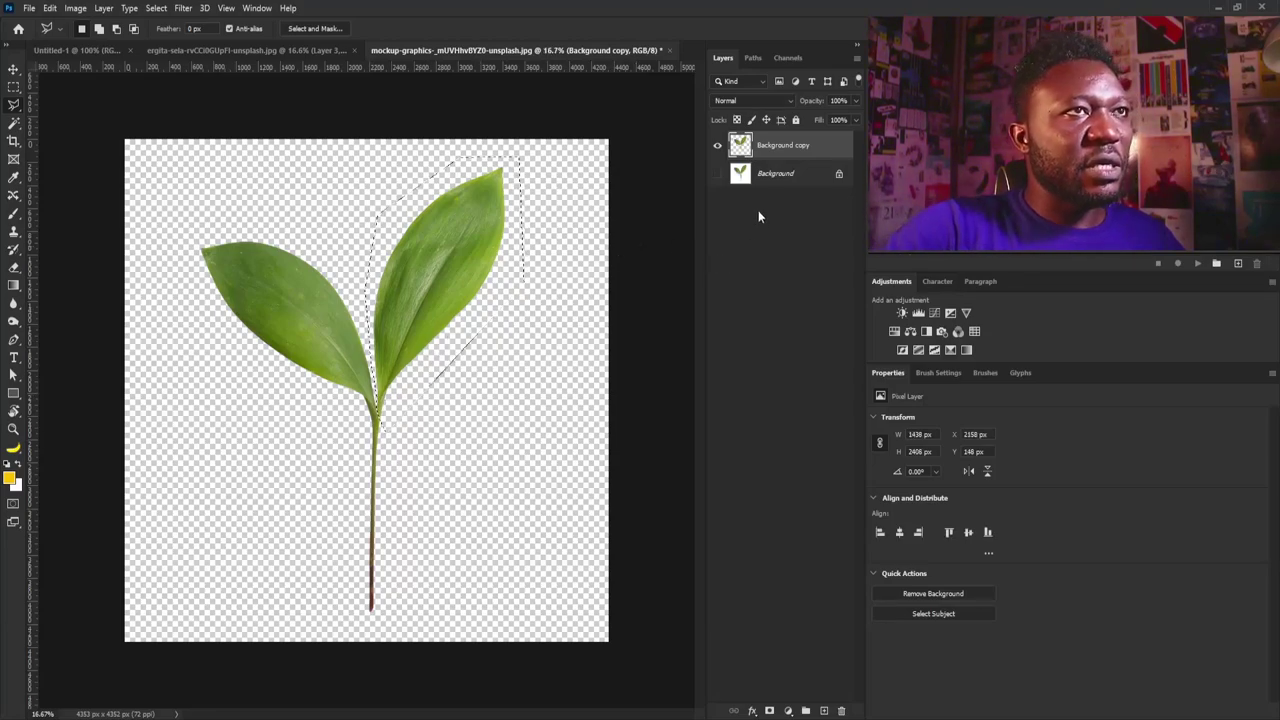
key("ctrl+j")
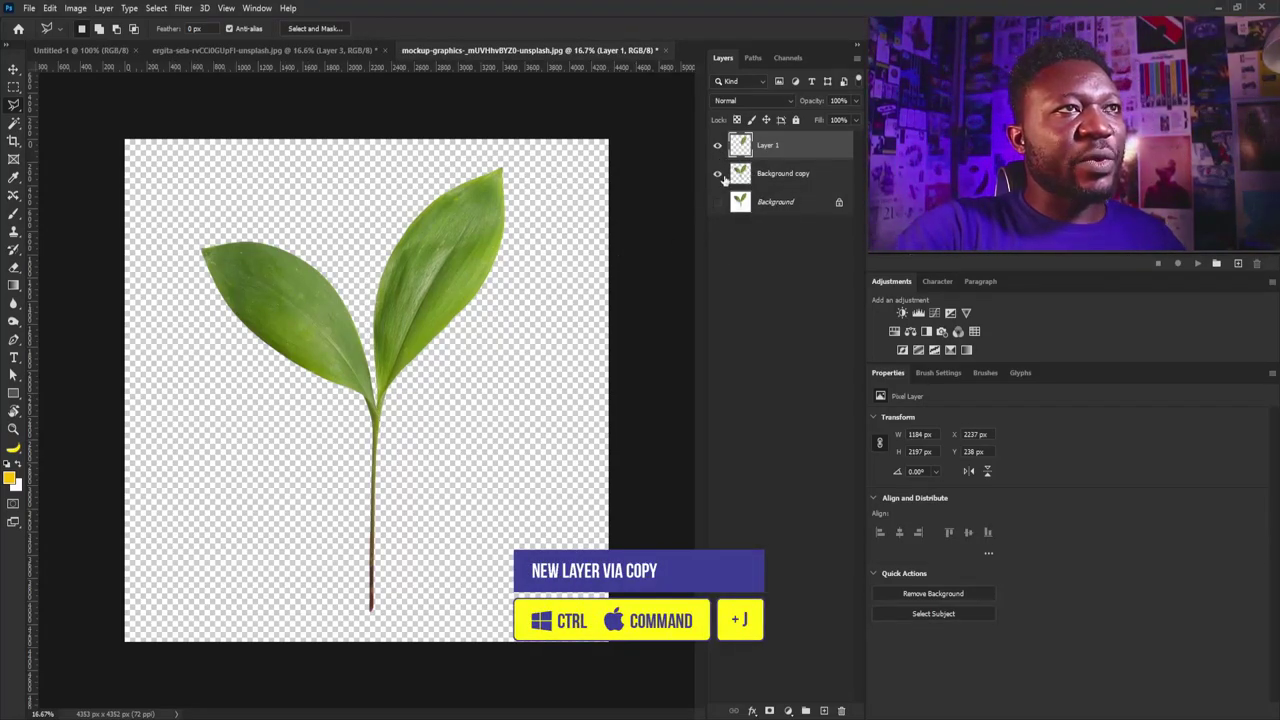
- Add a layer named White directly above the Background layer and fill it with the white background color
left_click(777, 200)
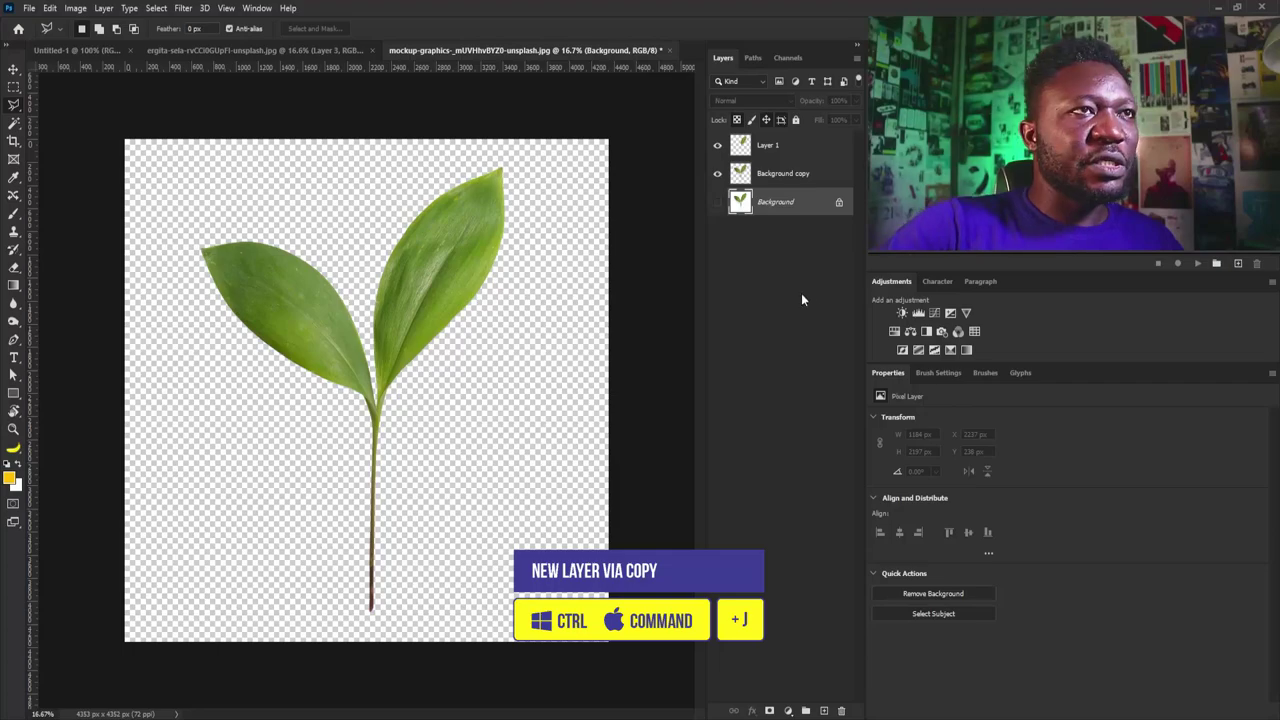
left_click(824, 711)
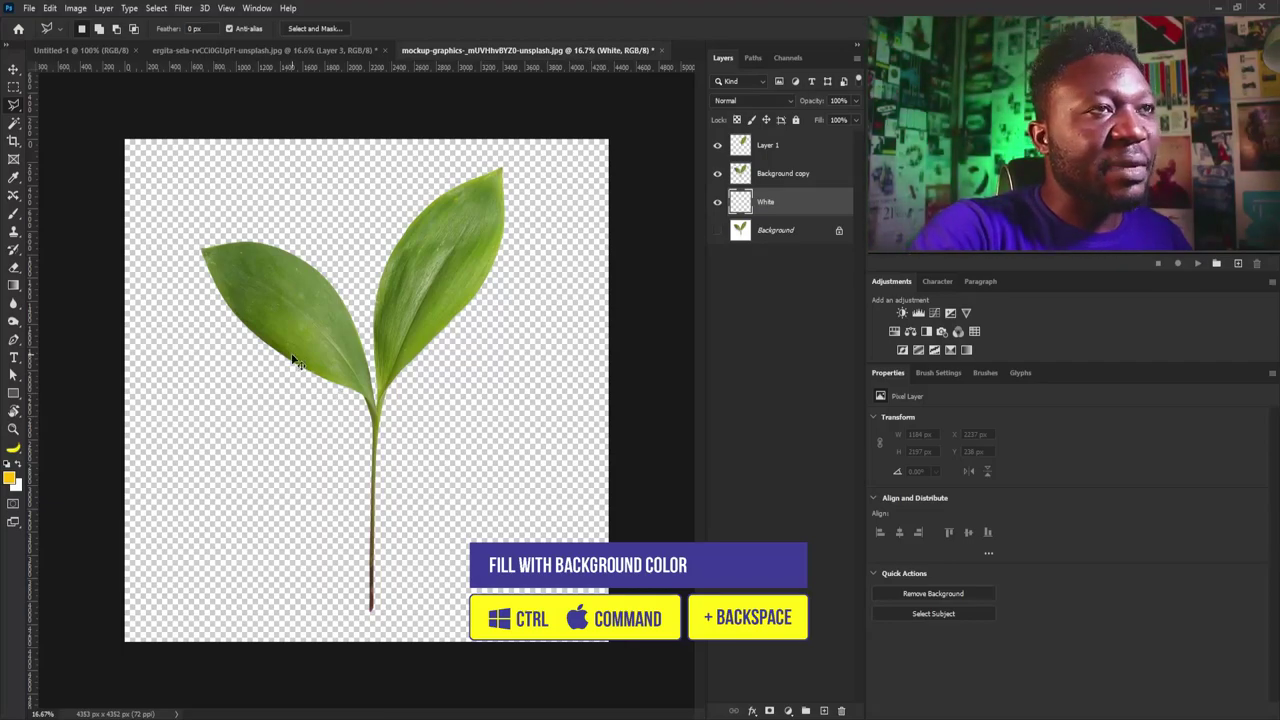
key("ctrl+BackSpace")
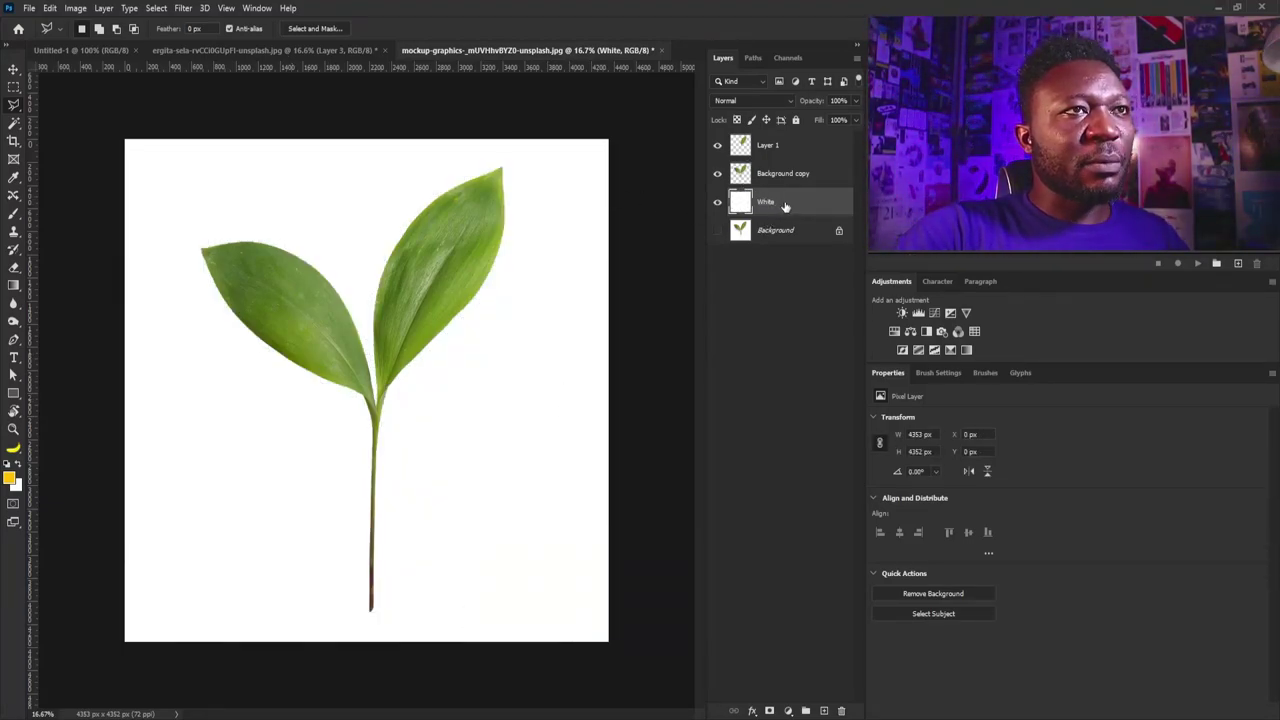
- With the single-leaf layer hidden, stamp the whole plant on white into a new layer and hide that stamp
left_click(797, 172)
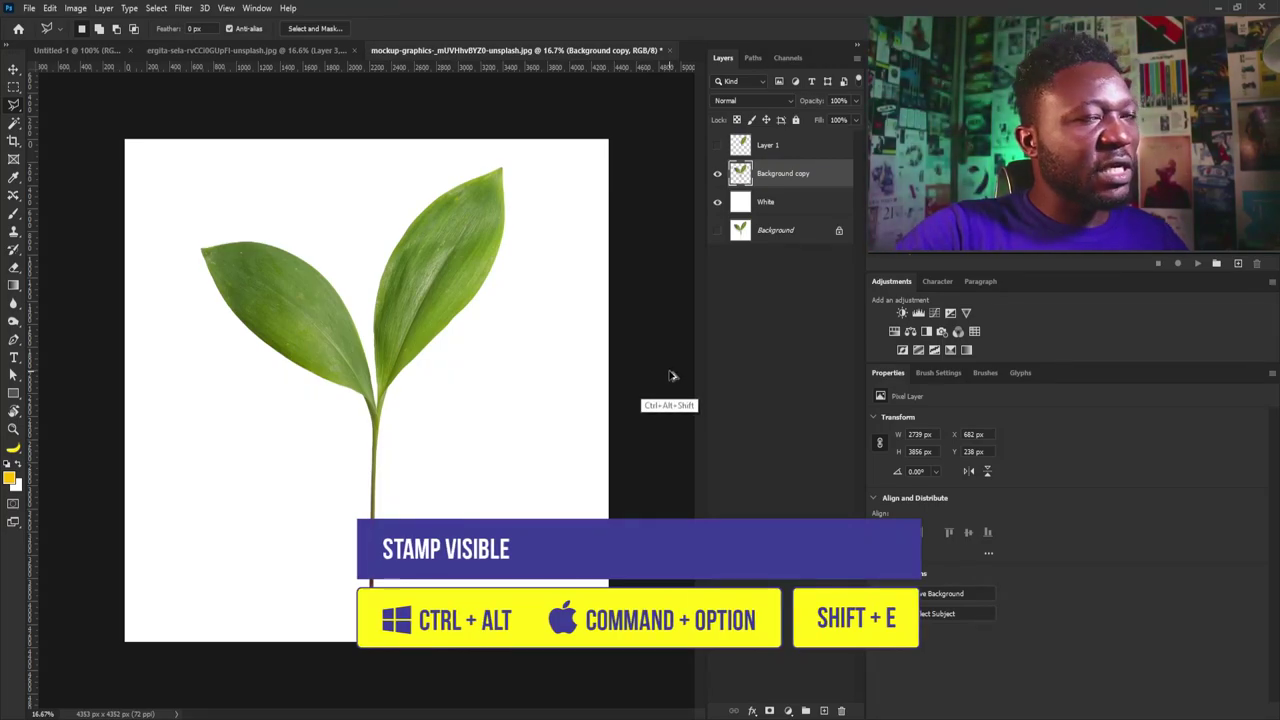
key("ctrl+alt+shift+e")
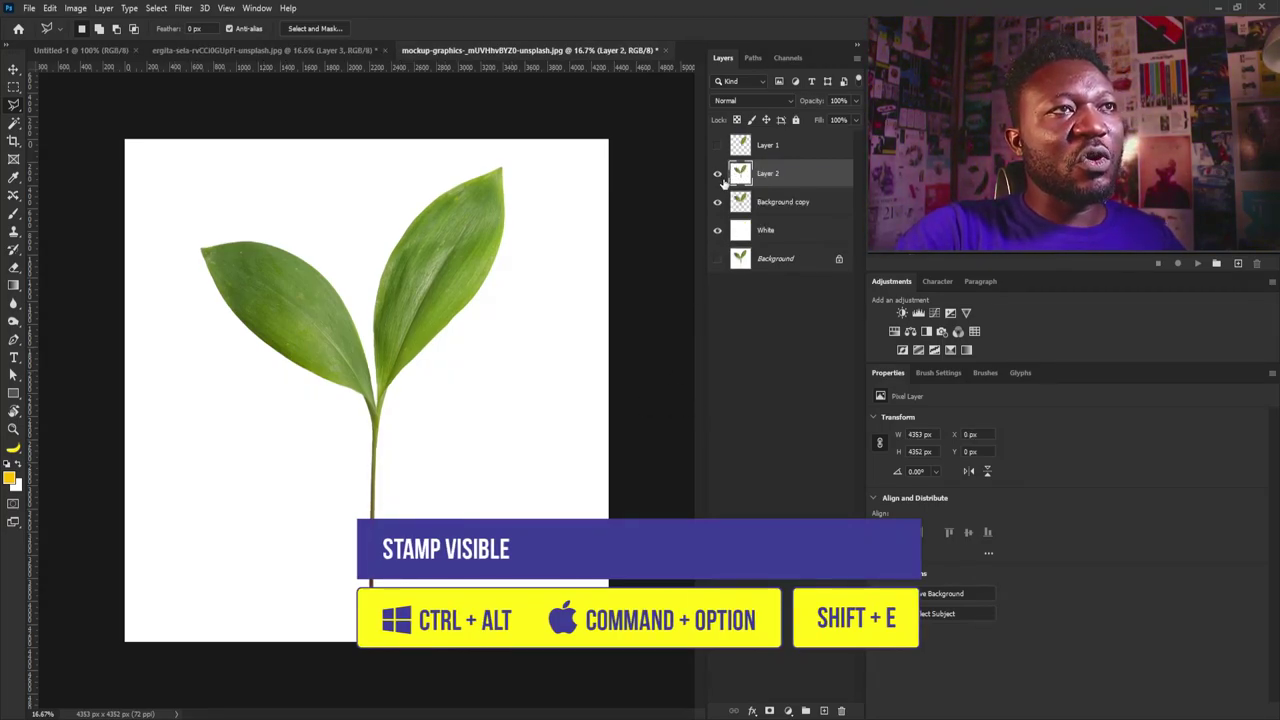
left_click(717, 174)
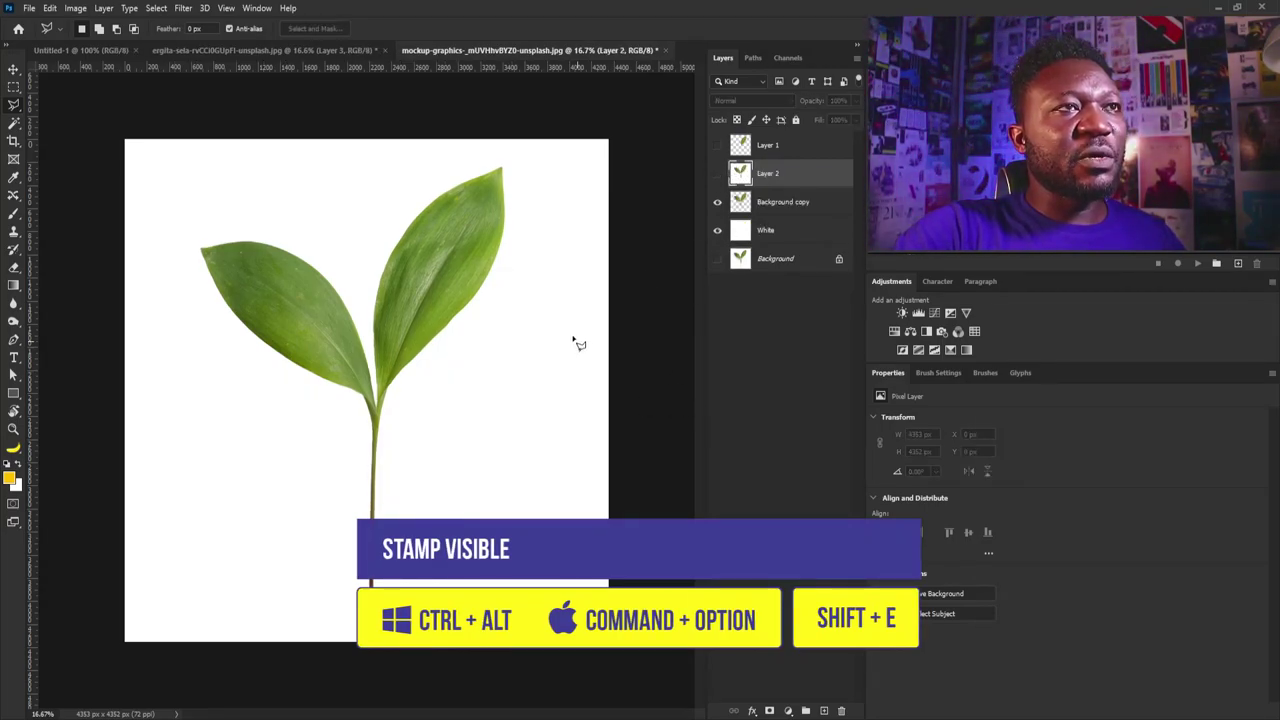
- Show only the single leaf over the white layer and stamp the visible layers above Layer 1
left_click(717, 202)
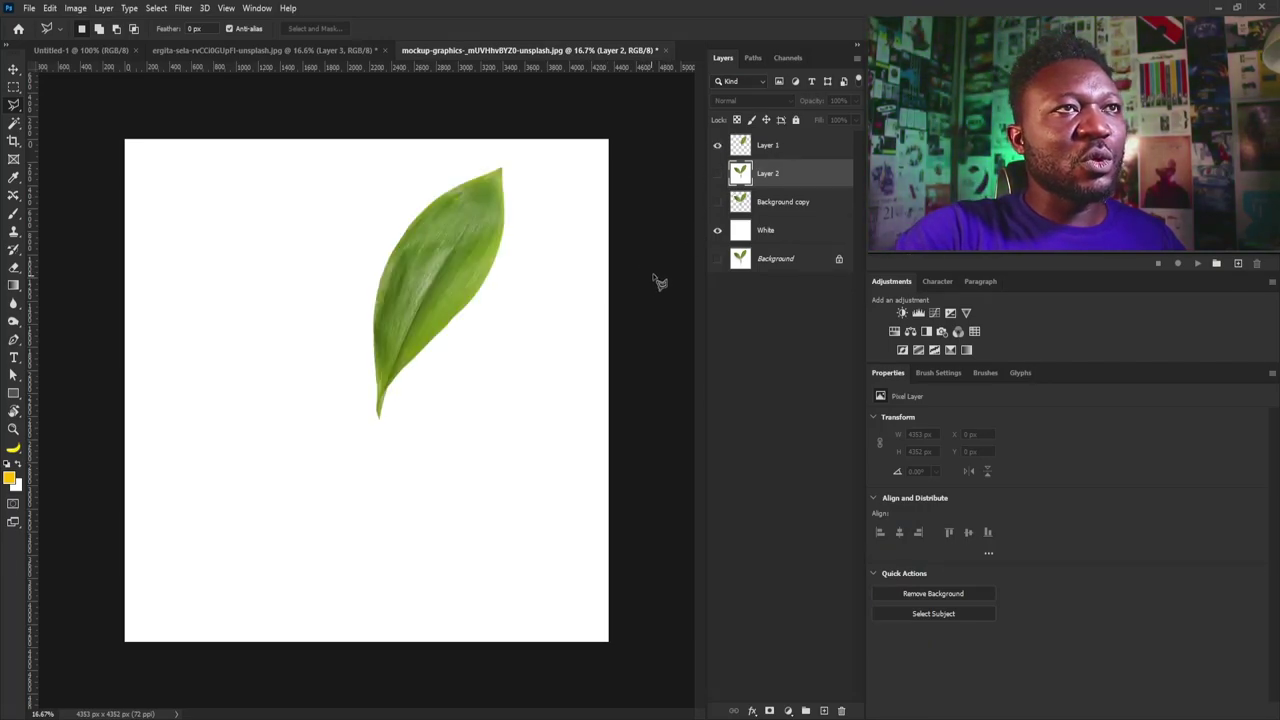
left_click(770, 147)
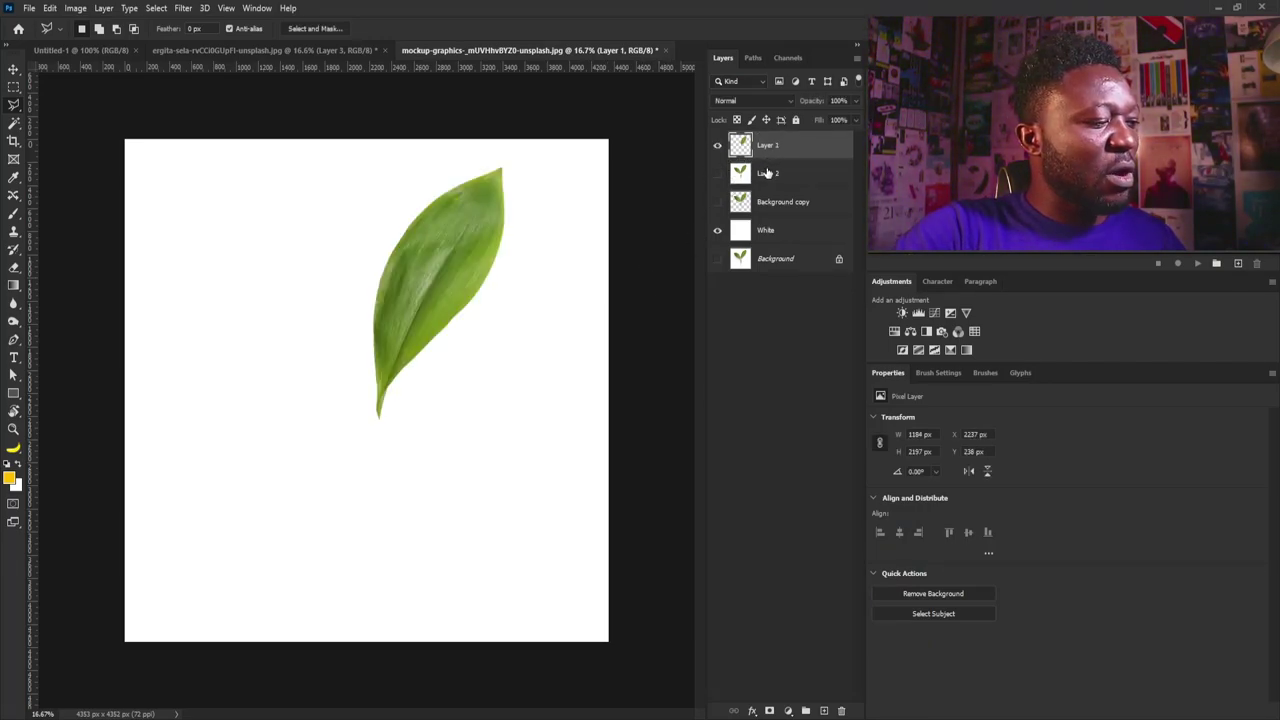
key("ctrl+shift+alt+e")
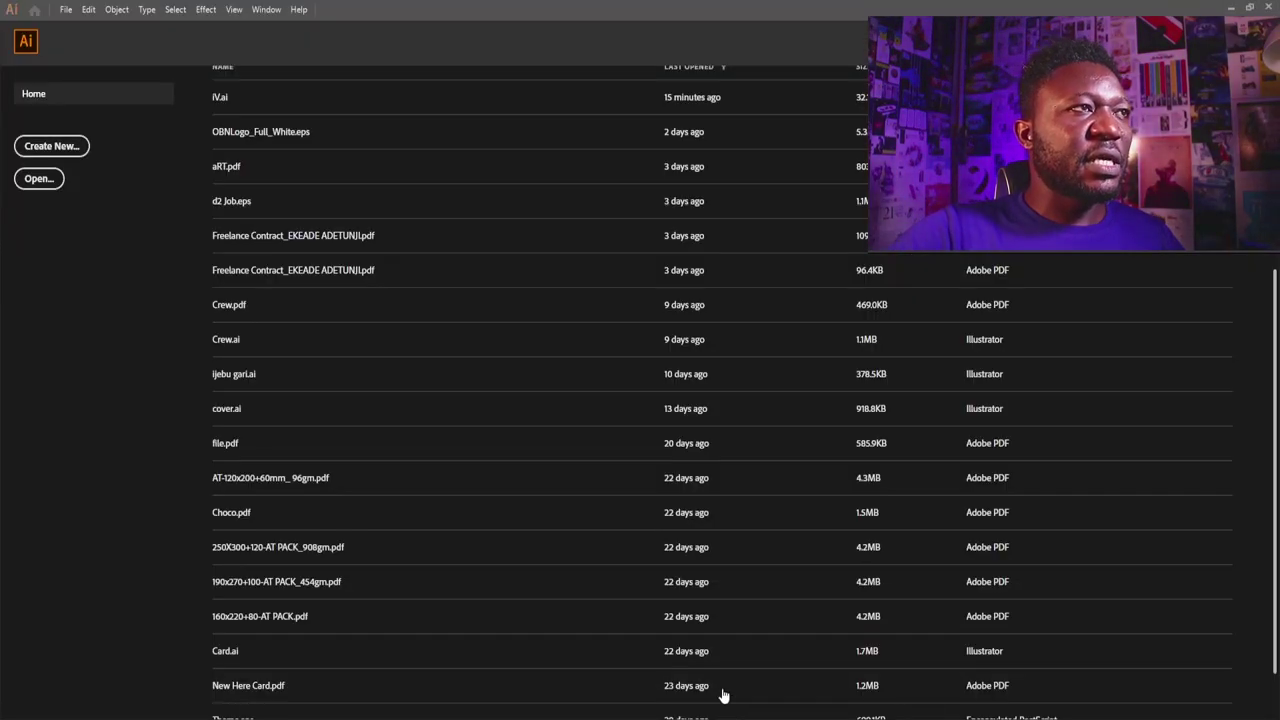
- Switch to Illustrator and start a new document in centimeters with a width of 13 cm
left_click(66, 9)
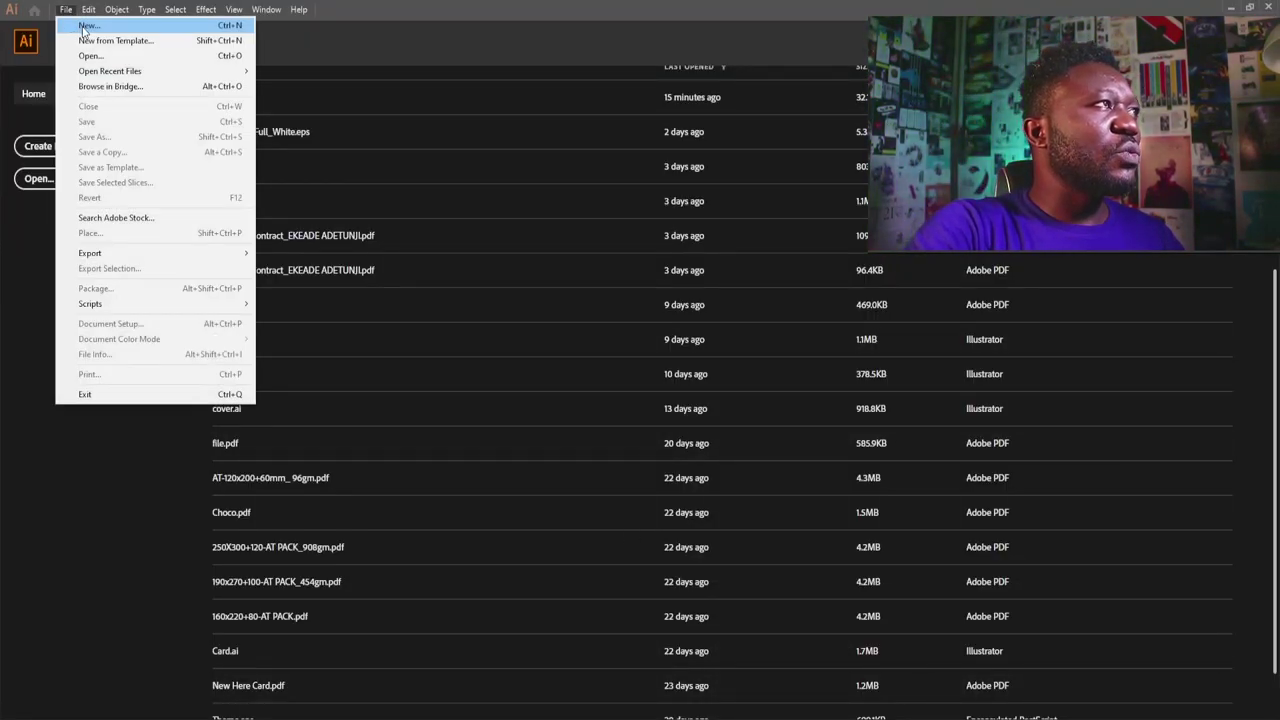
key("Escape")
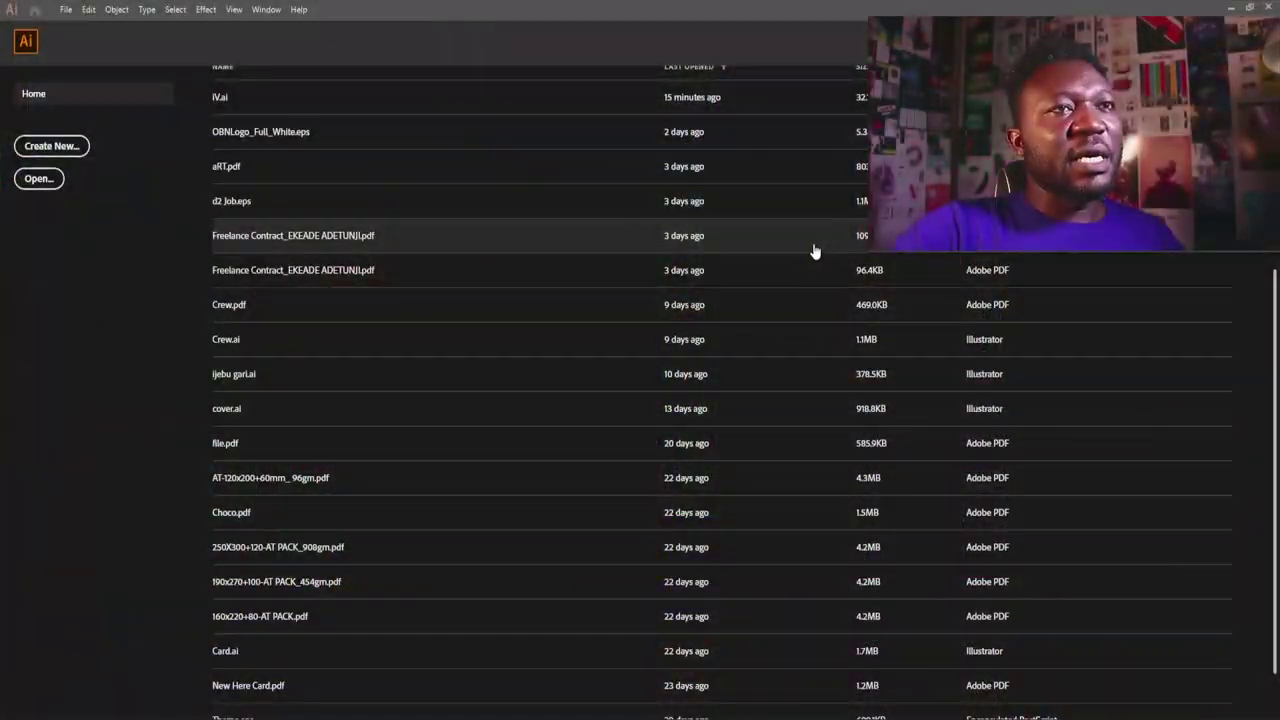
key("ctrl+n")
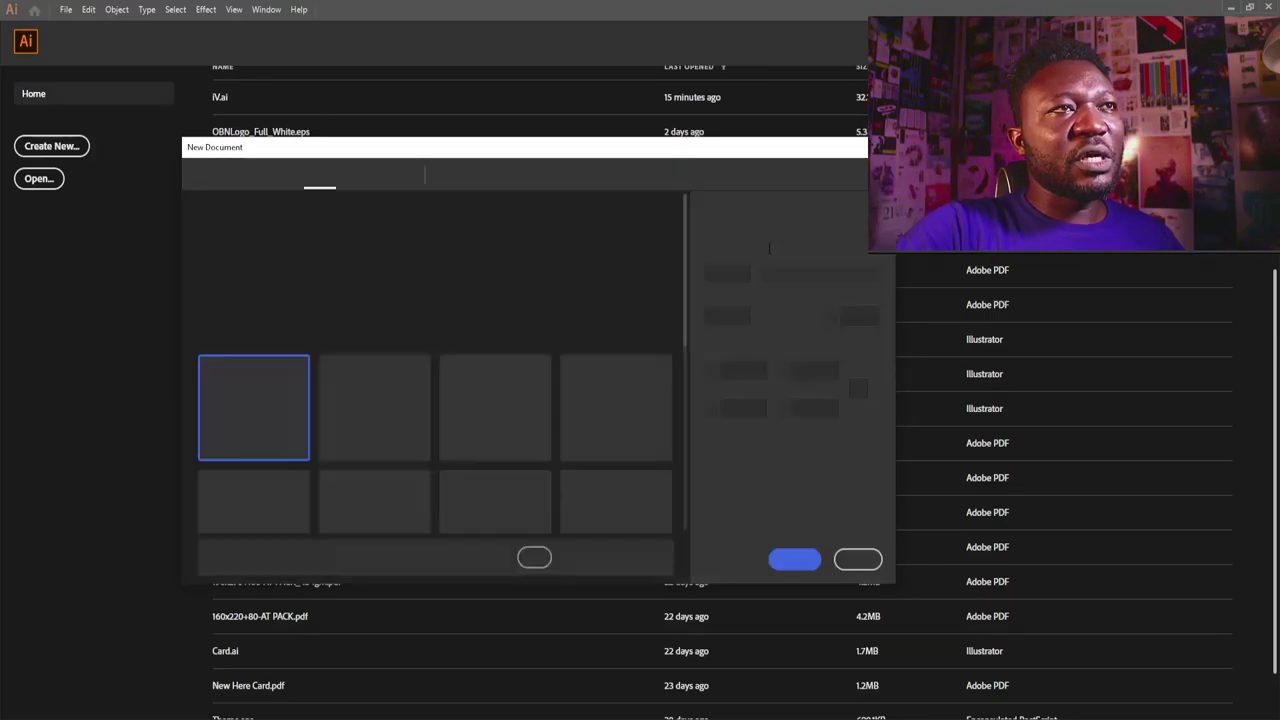
left_click(805, 273)
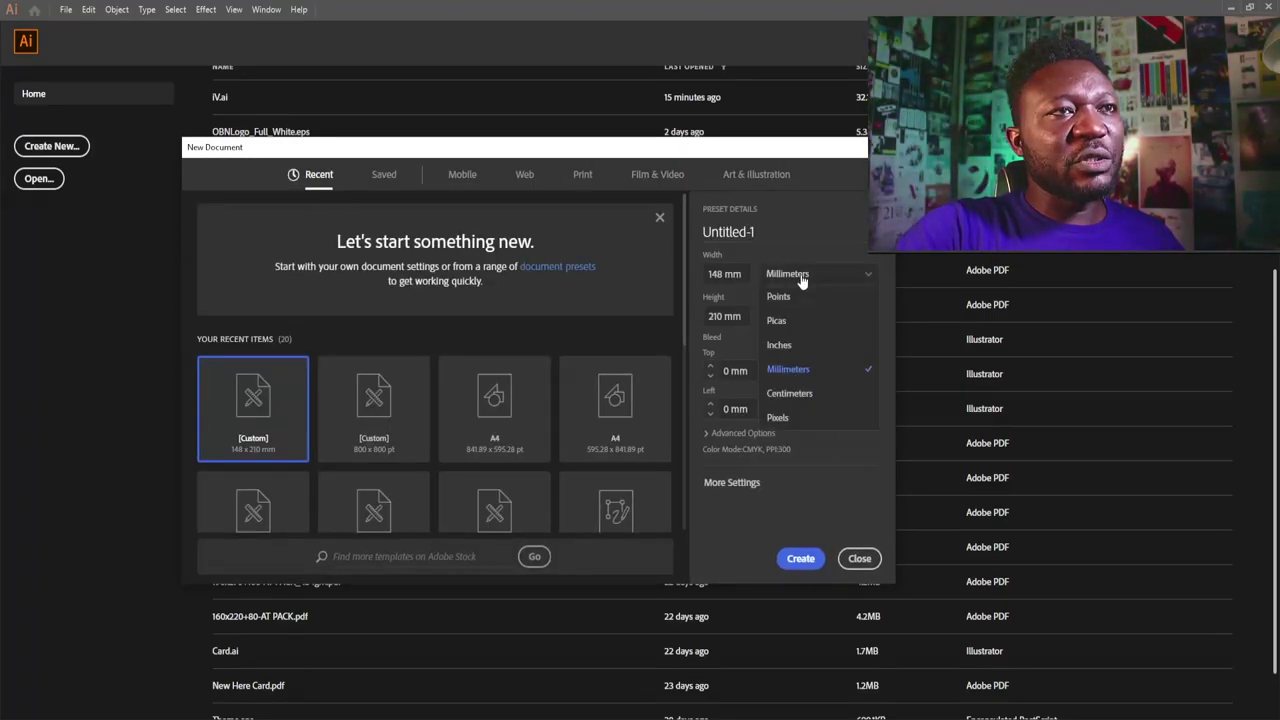
left_click(789, 393)
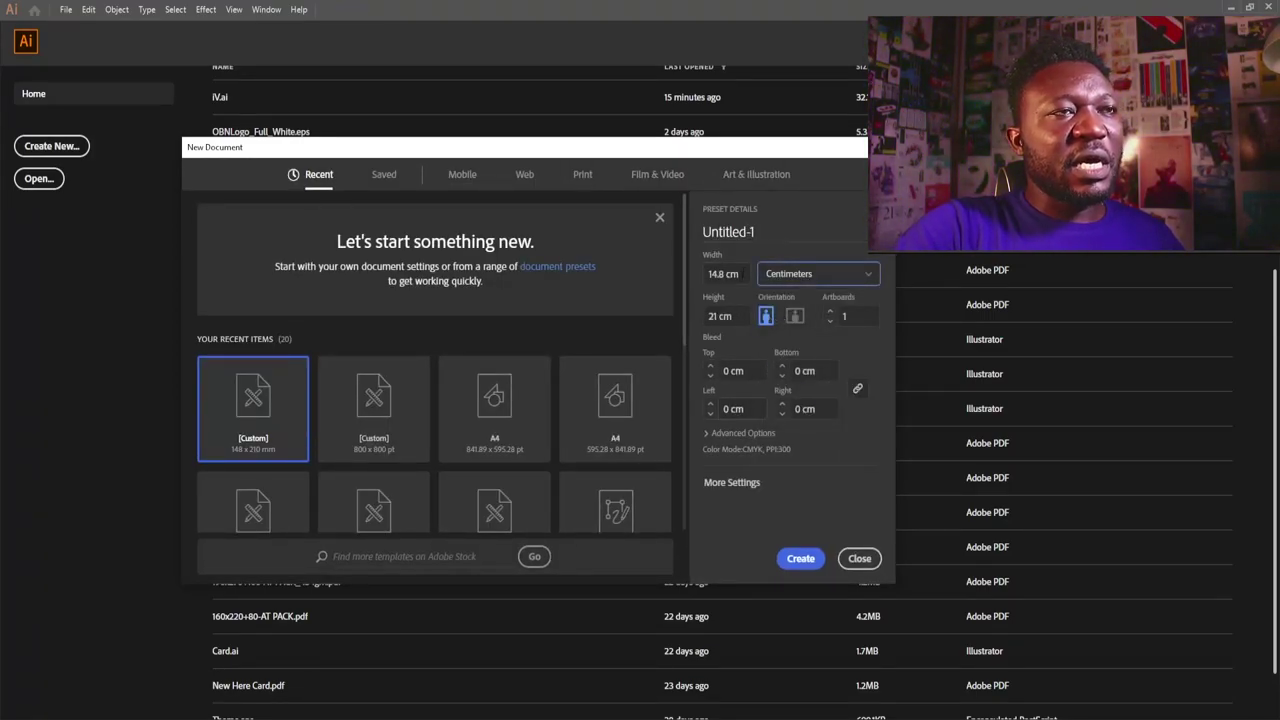
left_click_drag(740, 274, 672, 289)
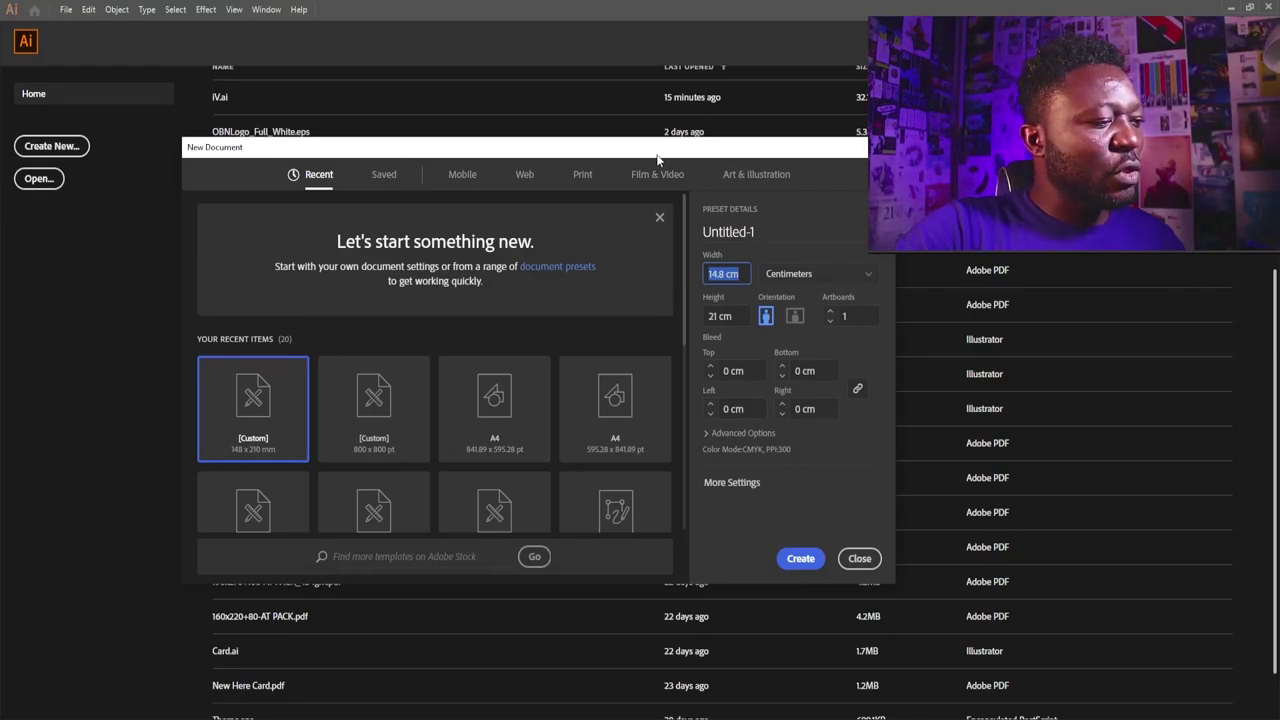
type("13")
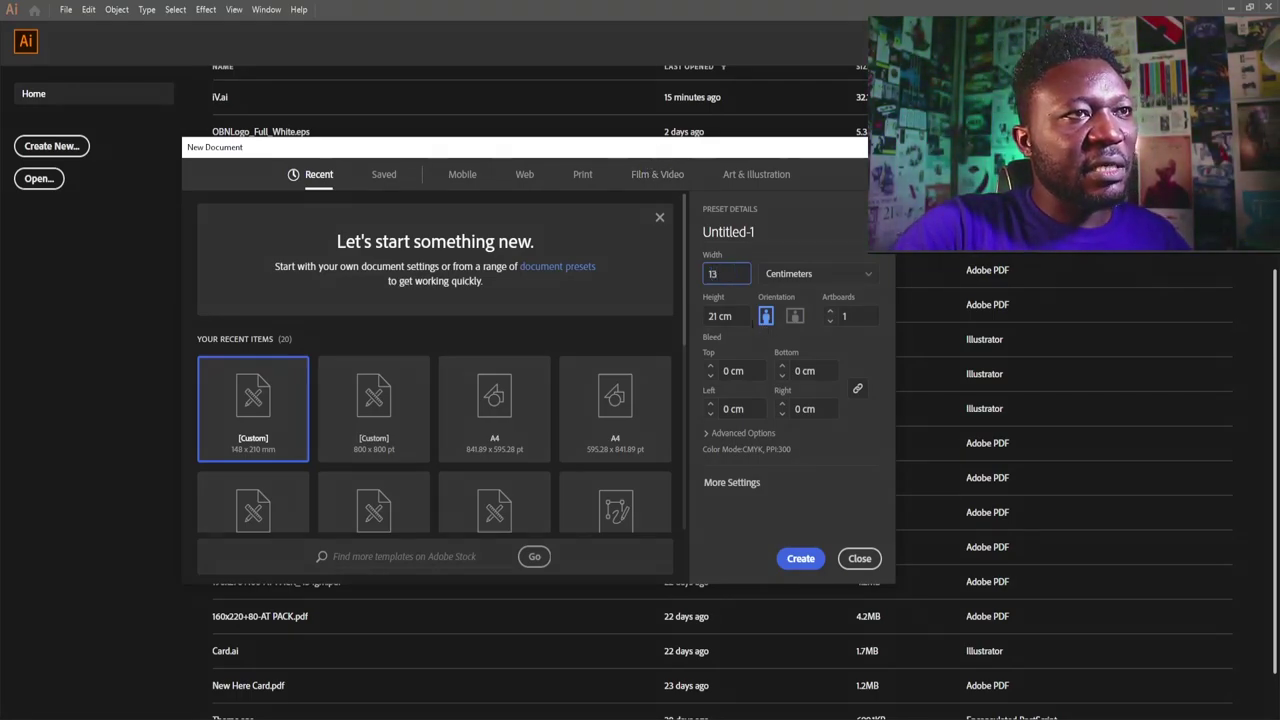
- Give the new document a height of 18 cm and the name Wed_IV, and create it
left_click(713, 318)
left_click_drag(712, 318, 643, 346)
type("18")
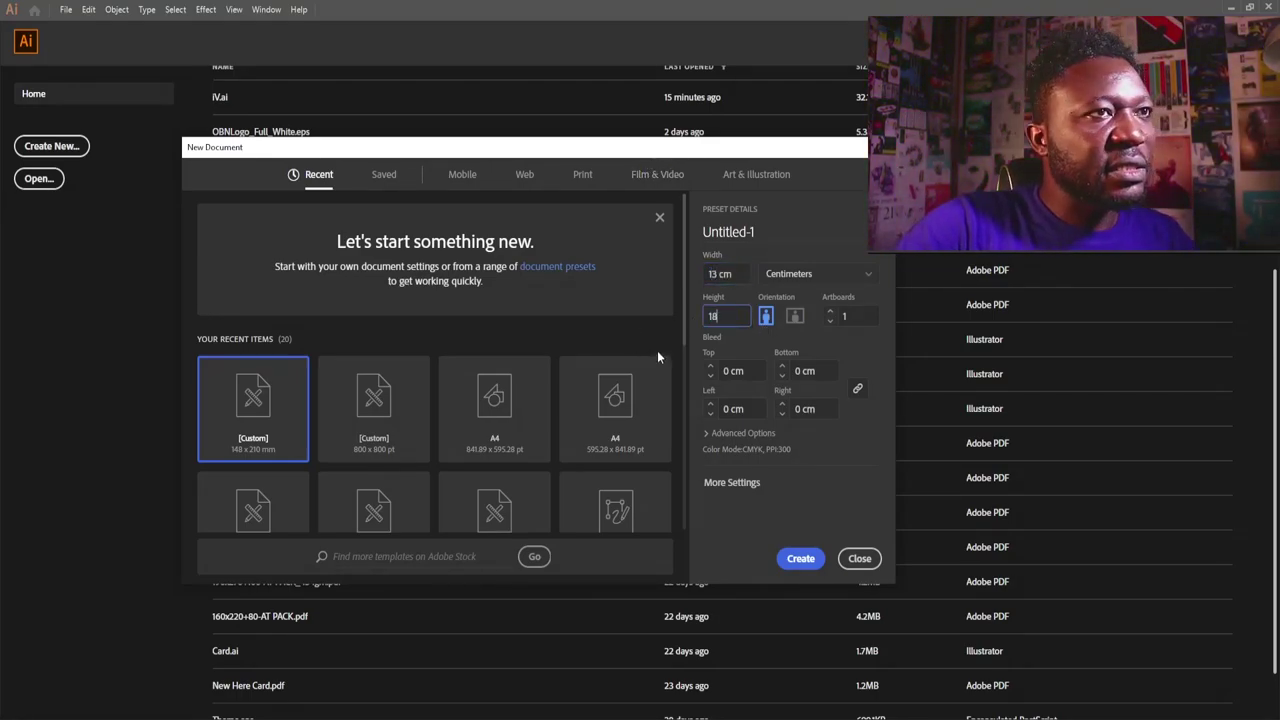
key("Tab")
type("Wed_IV")
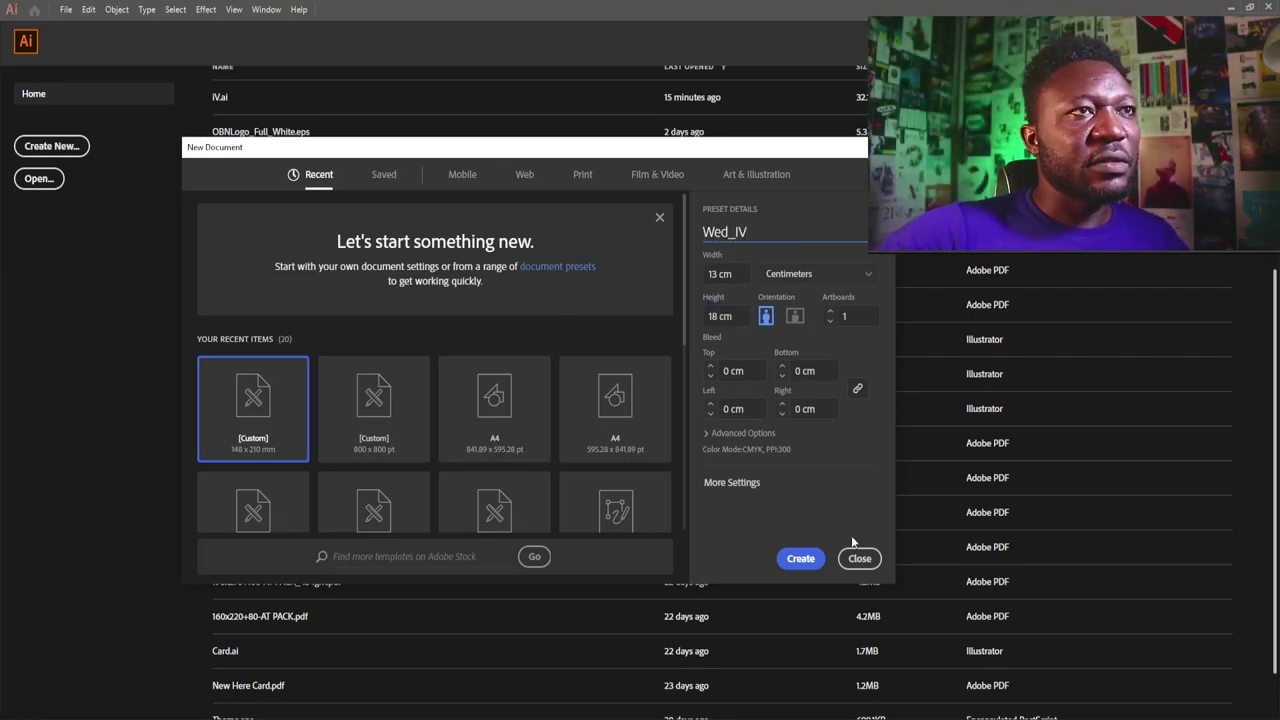
left_click(780, 565)
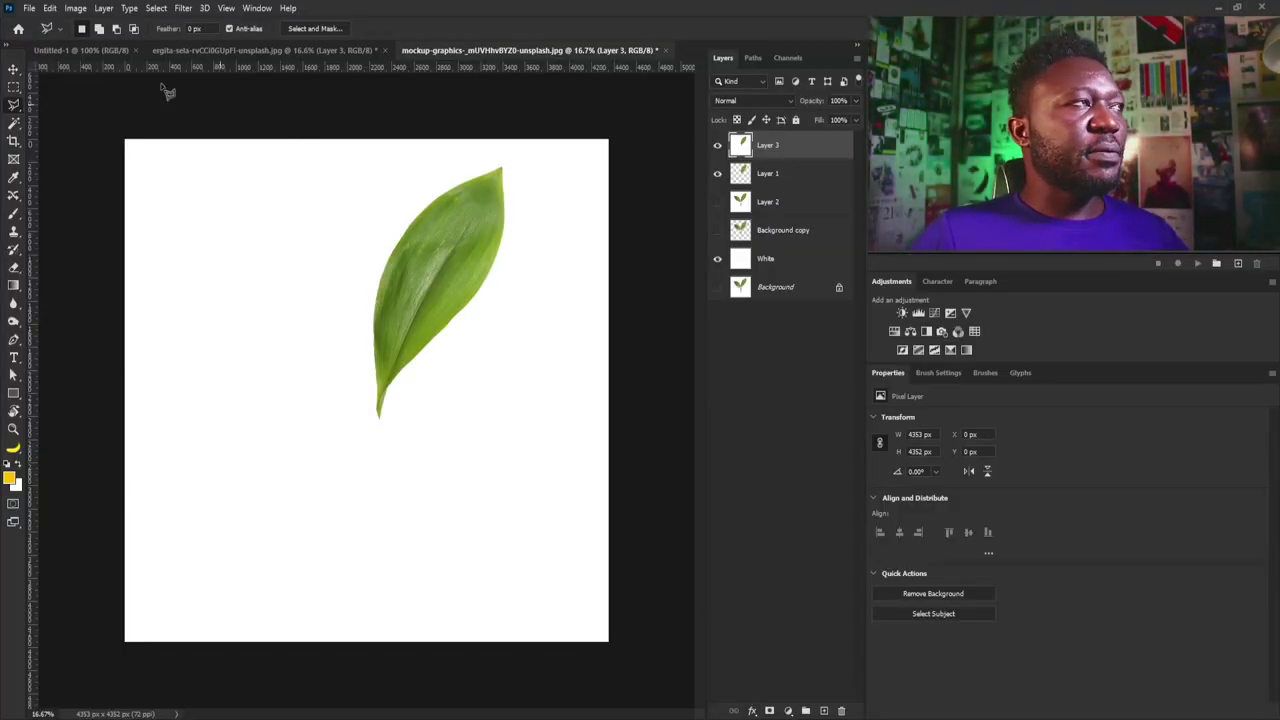
- Switch back to Photoshop and copy a rectangular marquee selection around the single leaf from the stamped layer
left_click(13, 87)
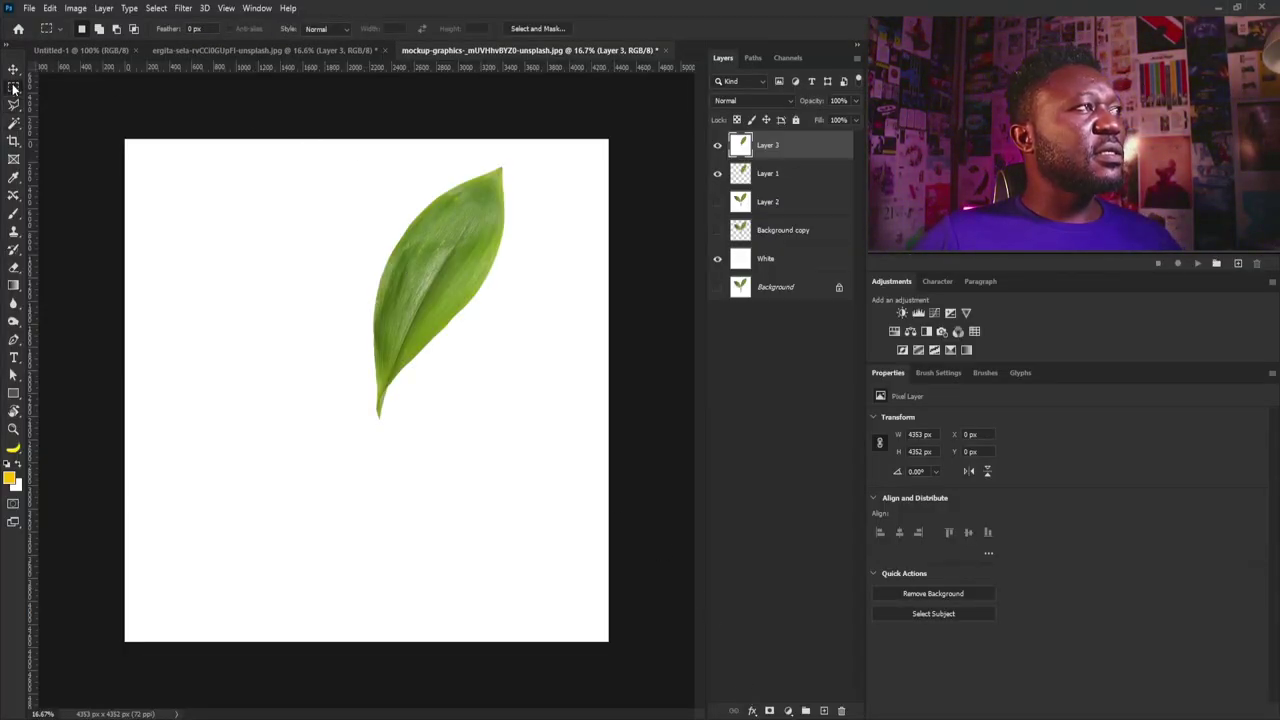
left_click_drag(467, 389, 571, 436)
left_click(571, 436)
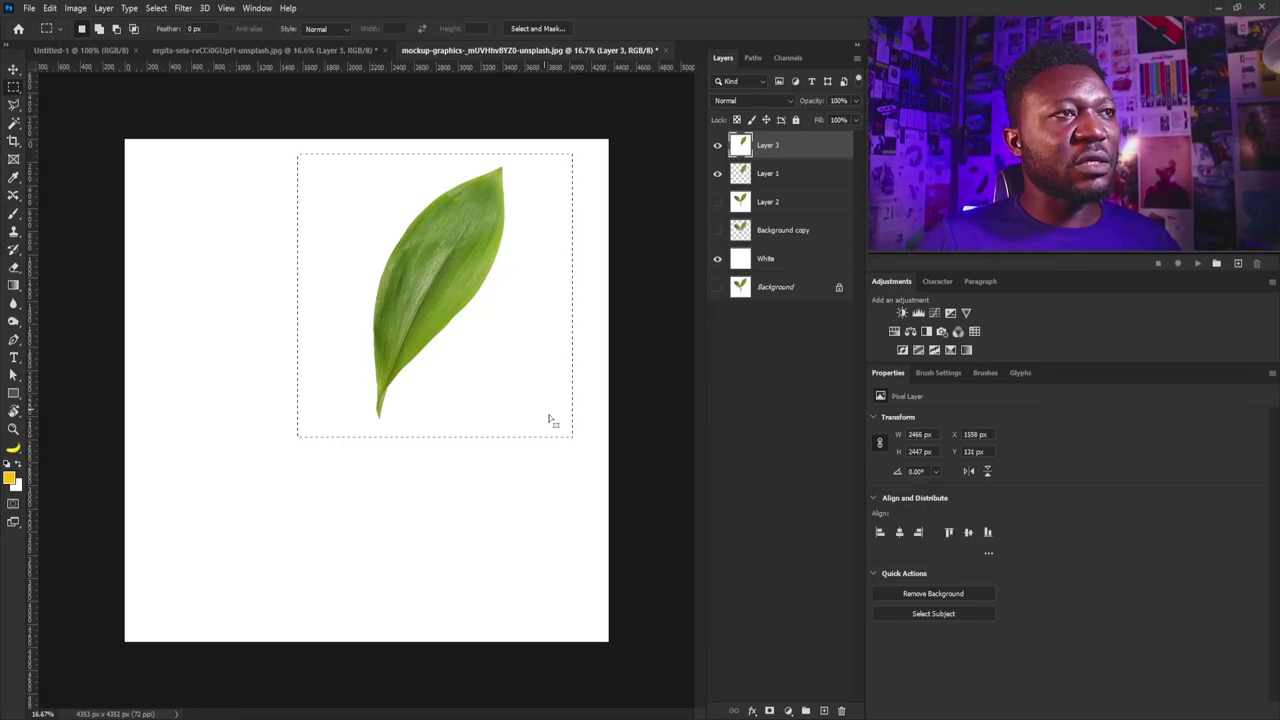
key("ctrl+c")
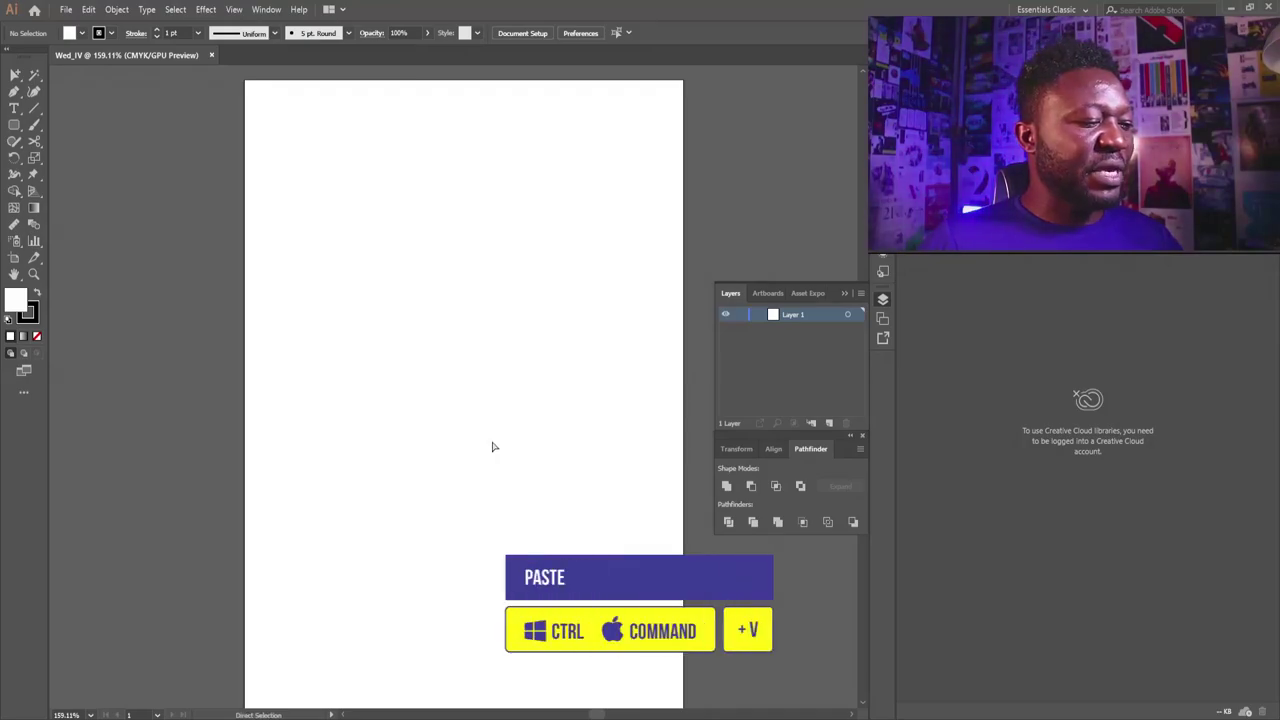
- Paste the leaf into the Illustrator document and scale it to about 2.9 cm wide near the artboard's upper-right corner
key("ctrl+v")
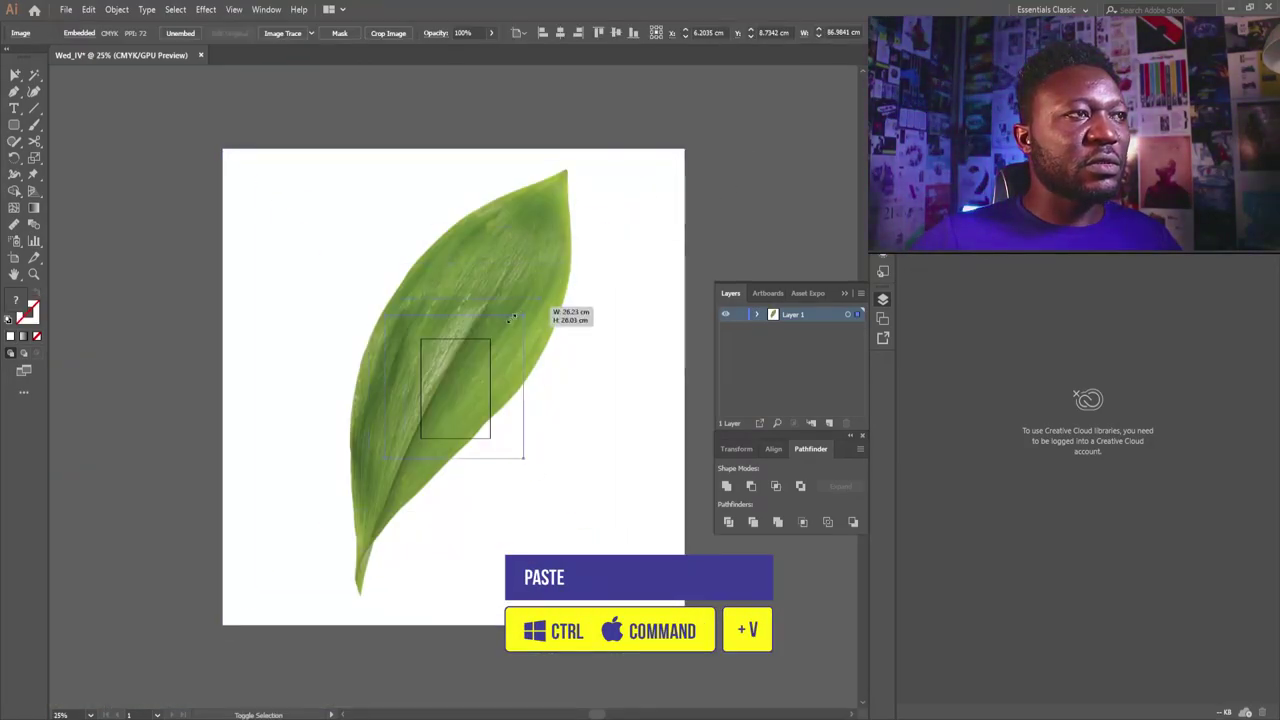
left_click_drag(512, 318, 576, 490)
left_click_drag(529, 510, 432, 403)
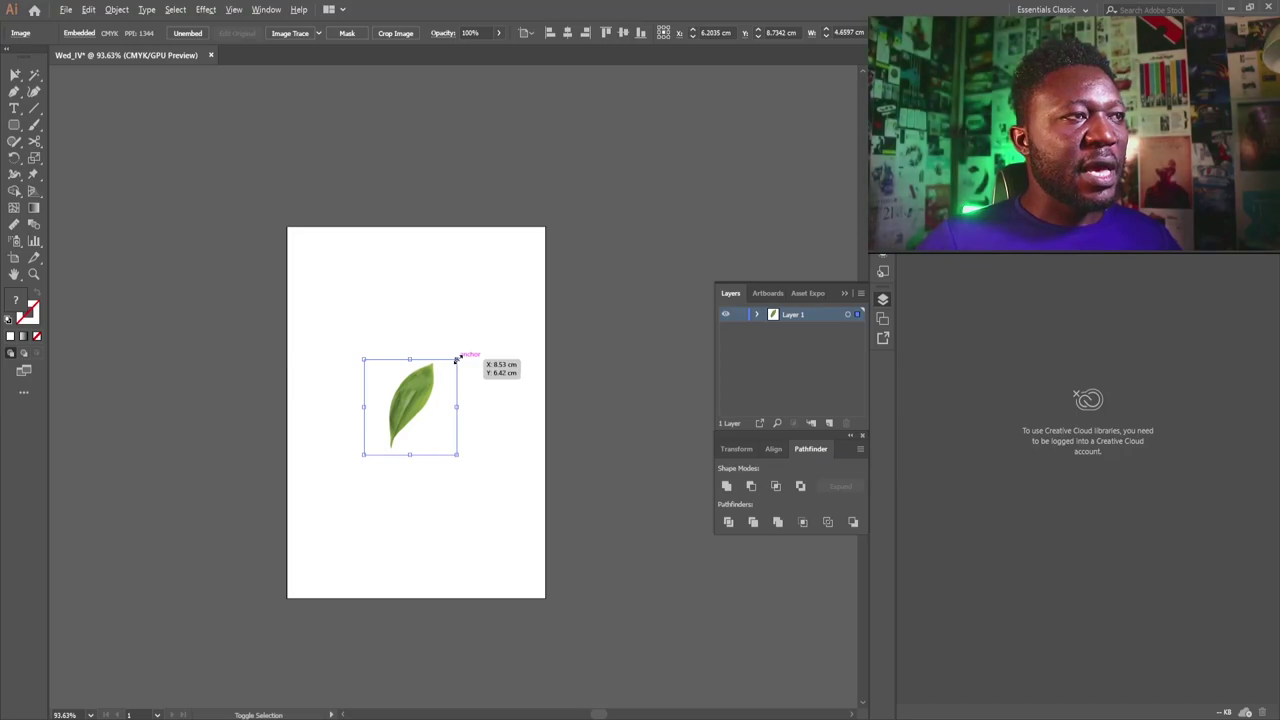
left_click_drag(456, 358, 491, 270)
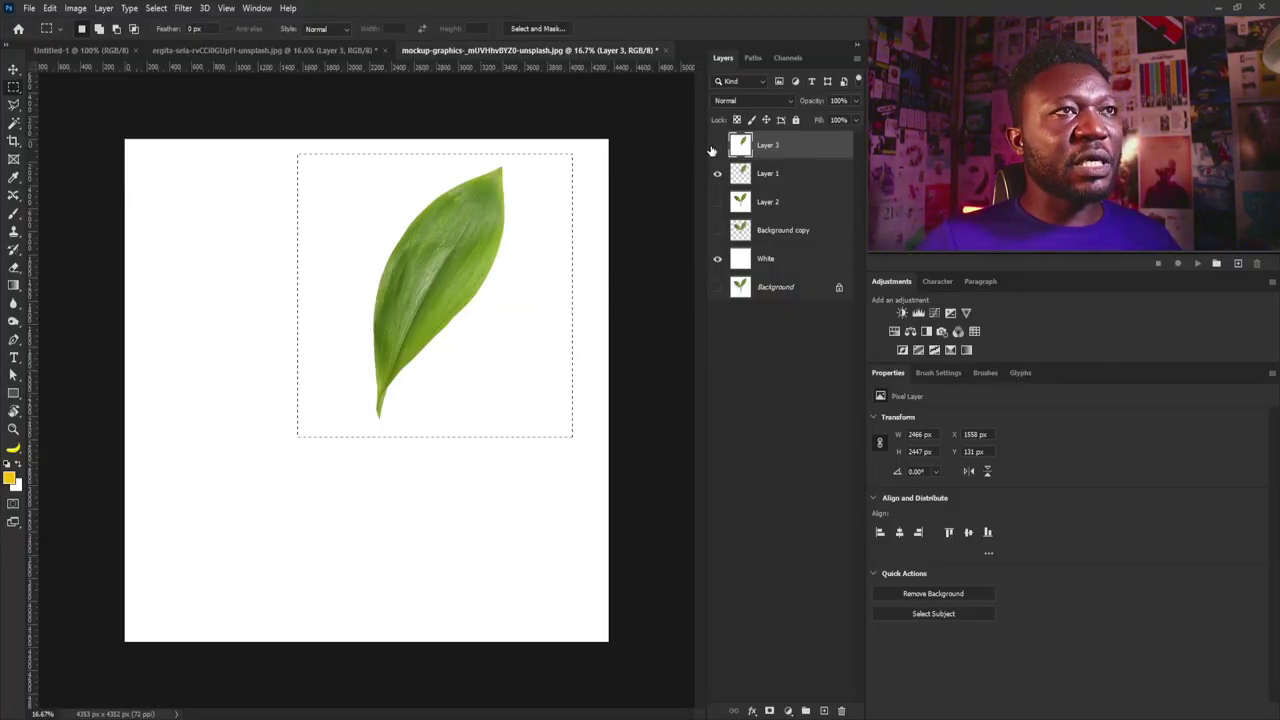
- Return to Photoshop, show the stamped whole-plant layer instead of the single leaf, and copy a rectangular selection around the plant
left_click(717, 173)
left_click(717, 202)
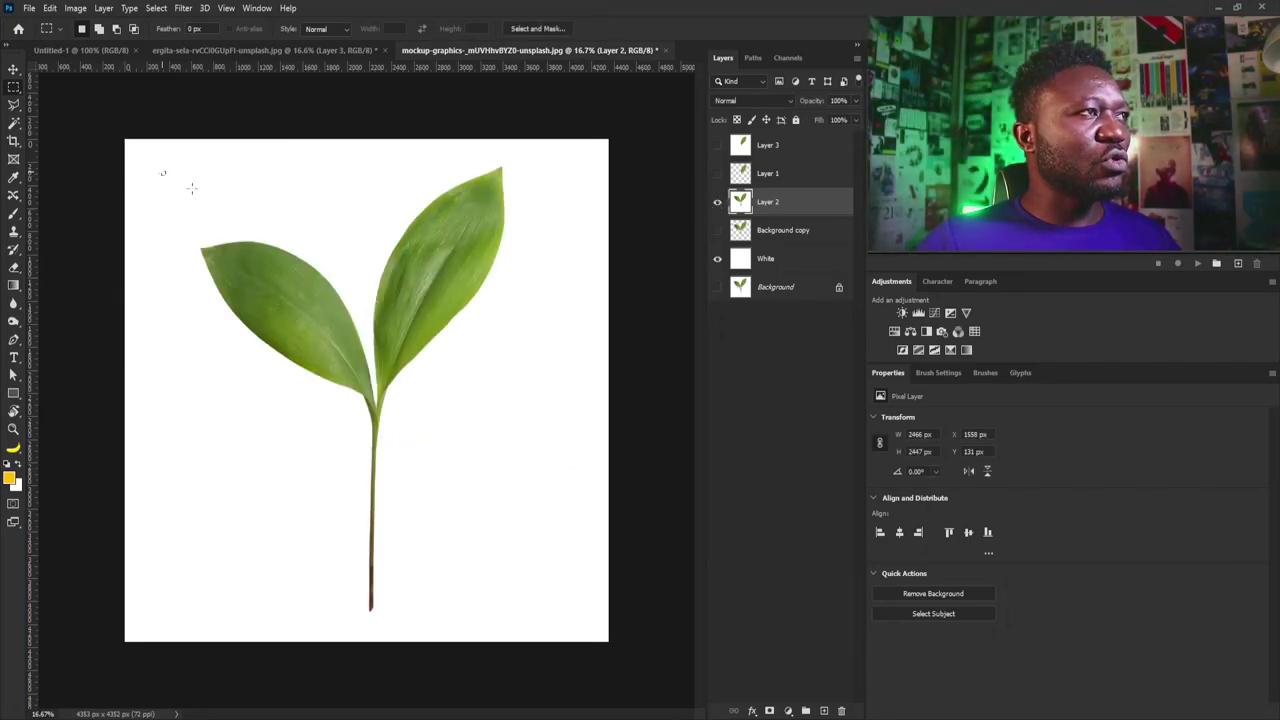
left_click_drag(165, 153, 549, 633)
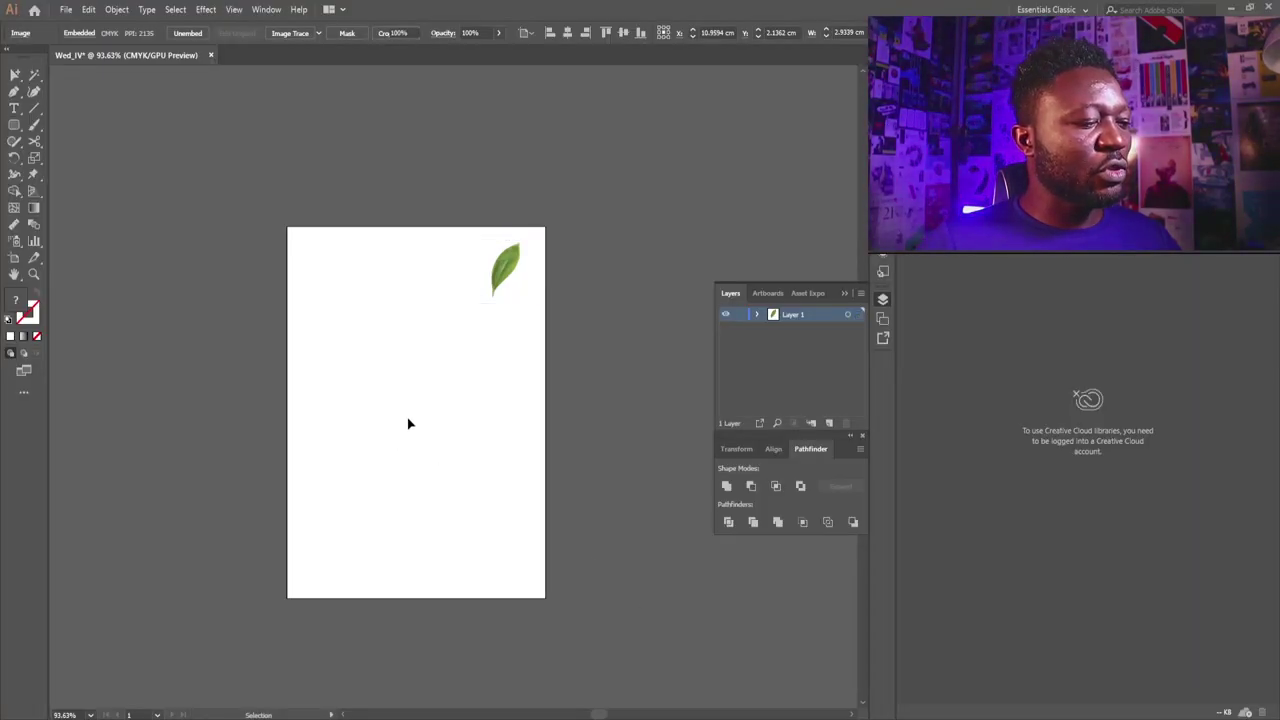
- Paste the copied plant into the Illustrator document, scale it down and place it near the artboard's upper-left corner
left_click(408, 424)
key("ctrl+v")
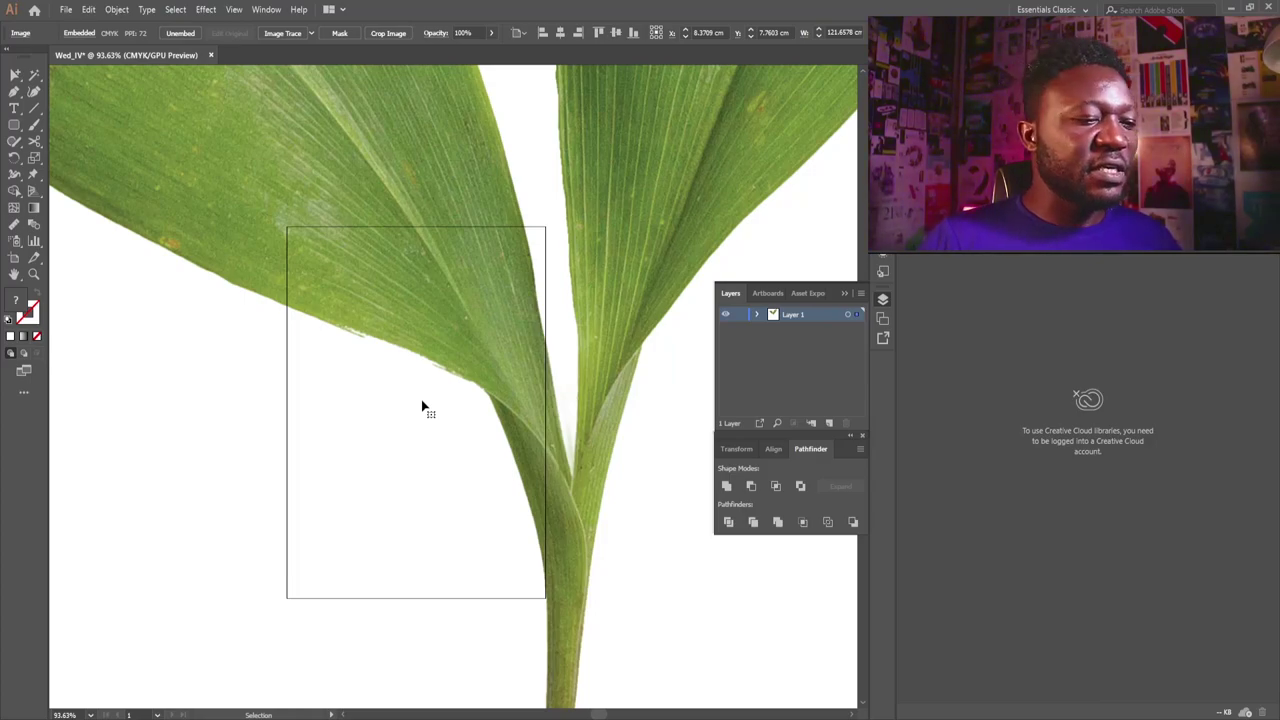
key("a")
key("ctrl+minus")
key("ctrl+minus")
key("ctrl+minus")
key("ctrl+minus")
key("ctrl+minus")
key("ctrl+minus")
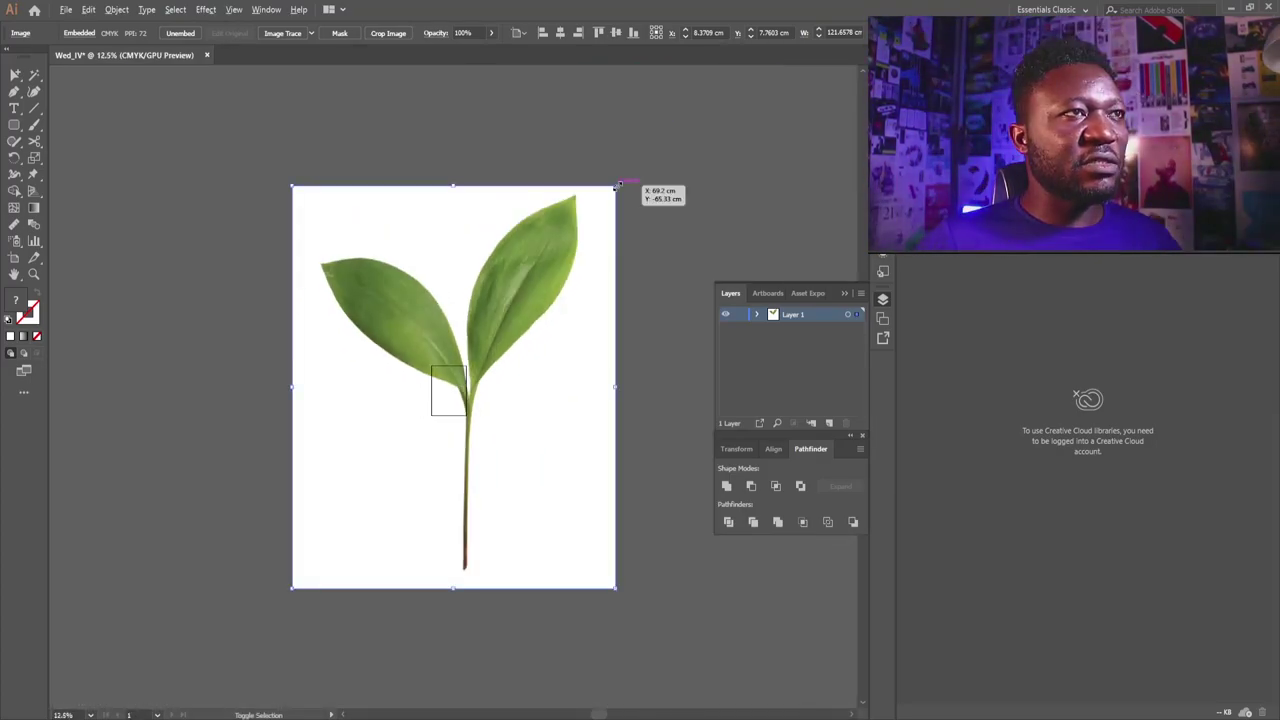
left_click_drag(617, 186, 671, 622)
left_click_drag(506, 470, 542, 406)
scroll(486, 362, "up", 3)
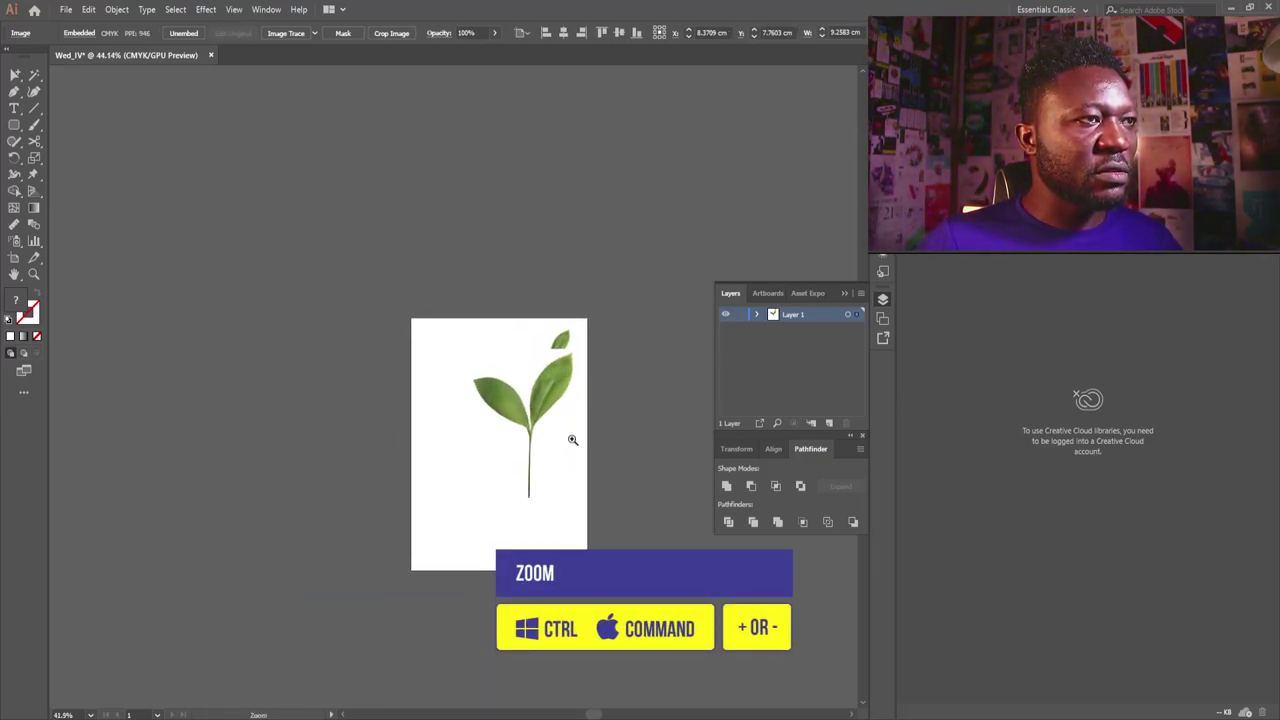
left_click_drag(604, 346, 453, 345)
- Switch back to Photoshop and copy a rectangular marquee selection around the red rose from Layer 3
left_click(702, 610)
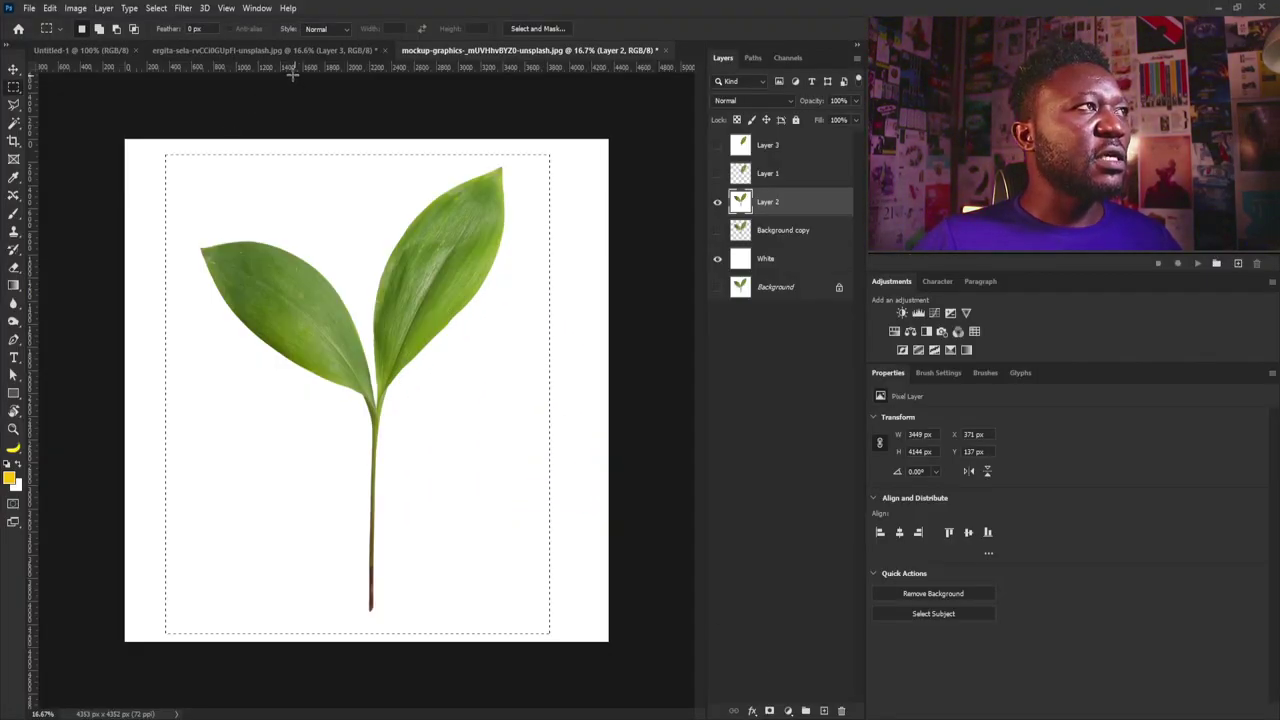
left_click(288, 50)
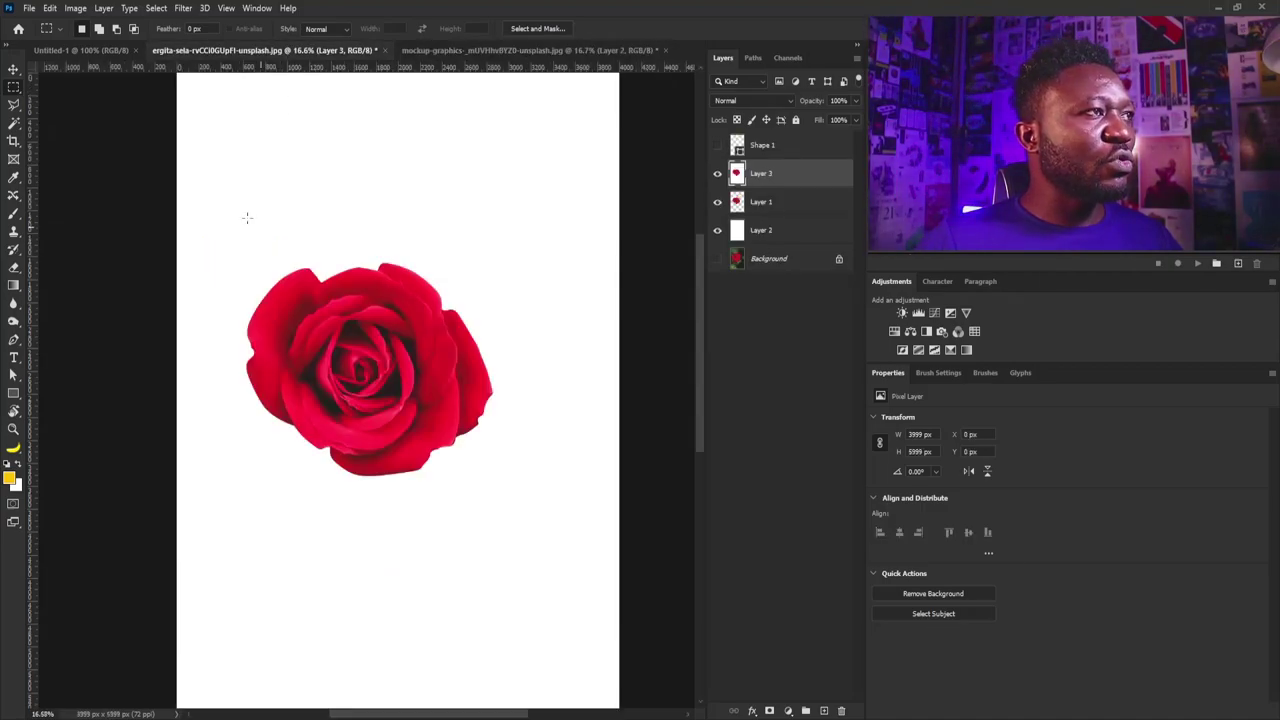
left_click_drag(210, 199, 531, 550)
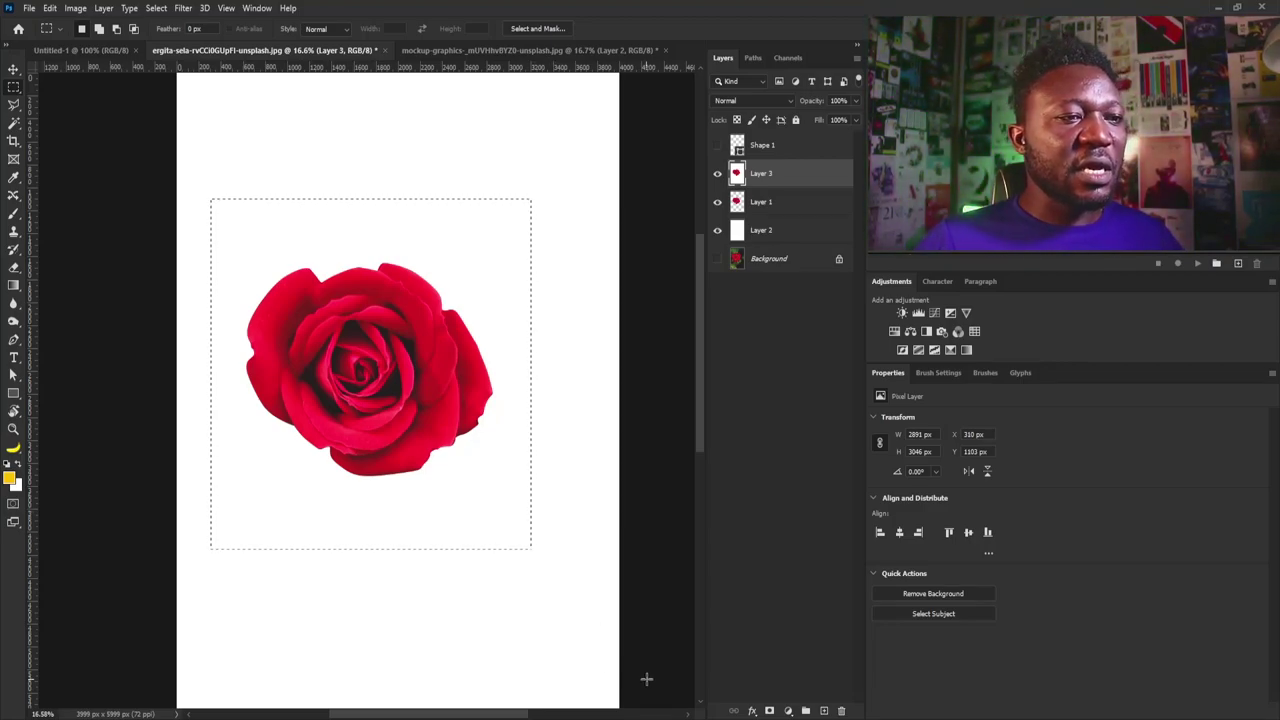
- Paste the rose into the Illustrator document, scale it to about 4 cm wide and place it centrally below the leaves
mouse_move(832, 716)
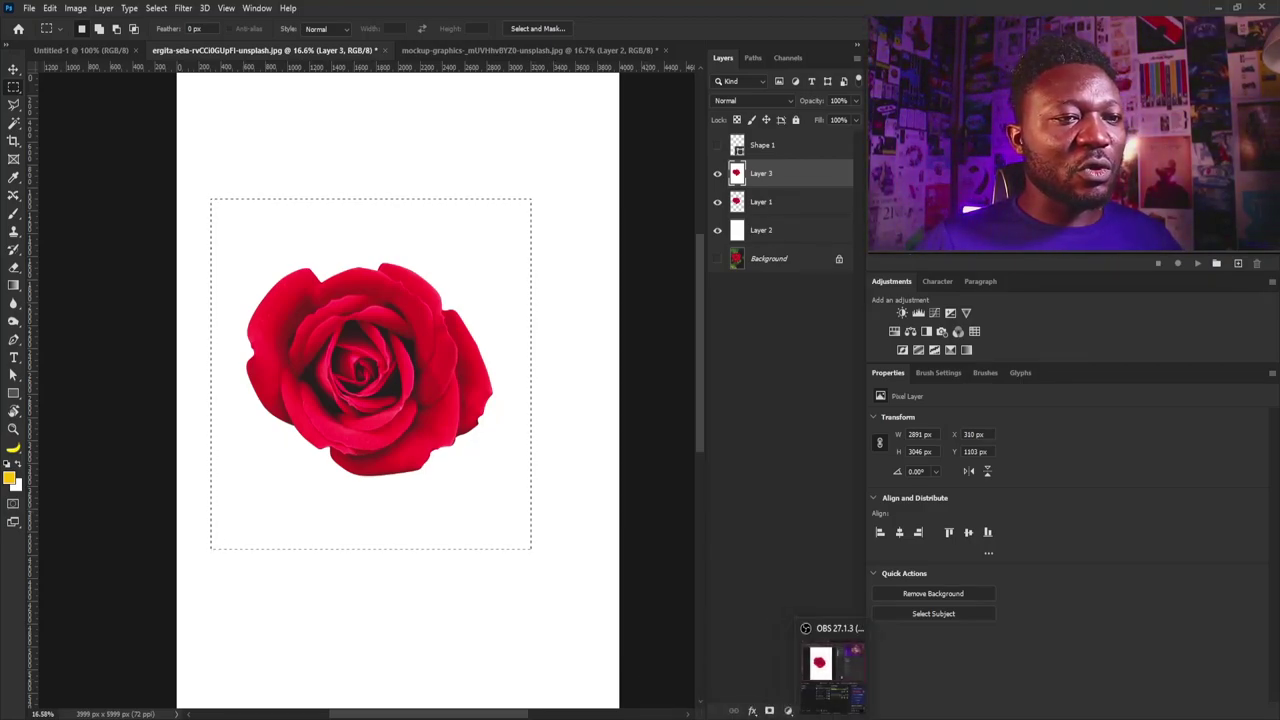
left_click(737, 714)
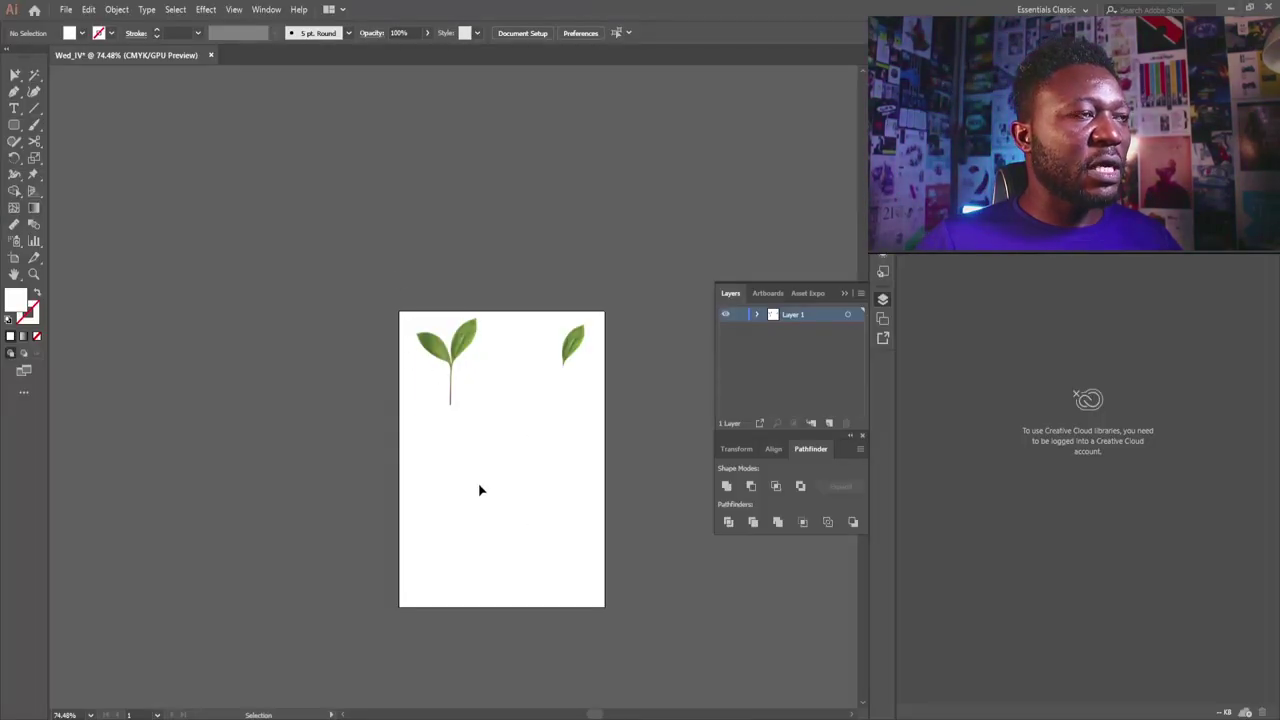
key("a")
key("ctrl+v")
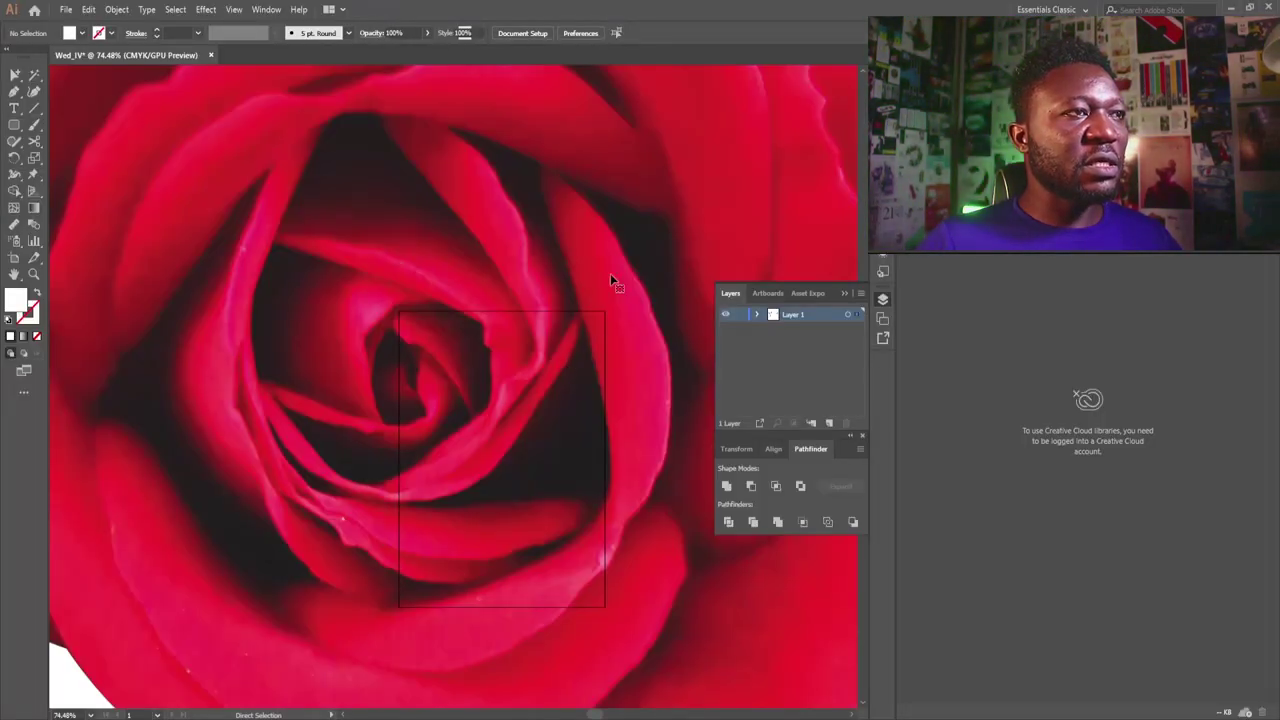
key("z")
left_click_drag(628, 205, 433, 349)
key("space")
left_click_drag(534, 285, 468, 421)
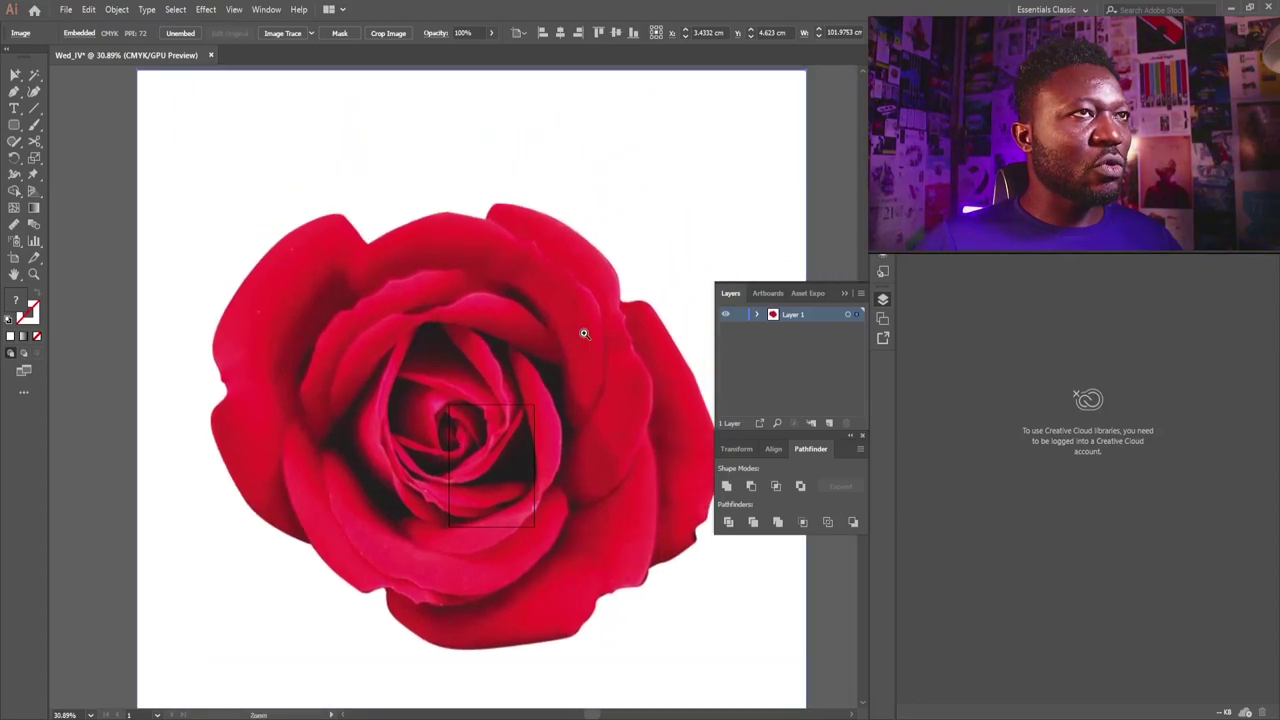
left_click_drag(805, 70, 618, 565)
key("ctrl+space")
key("space")
key("ctrl+space")
left_click_drag(540, 486, 420, 280)
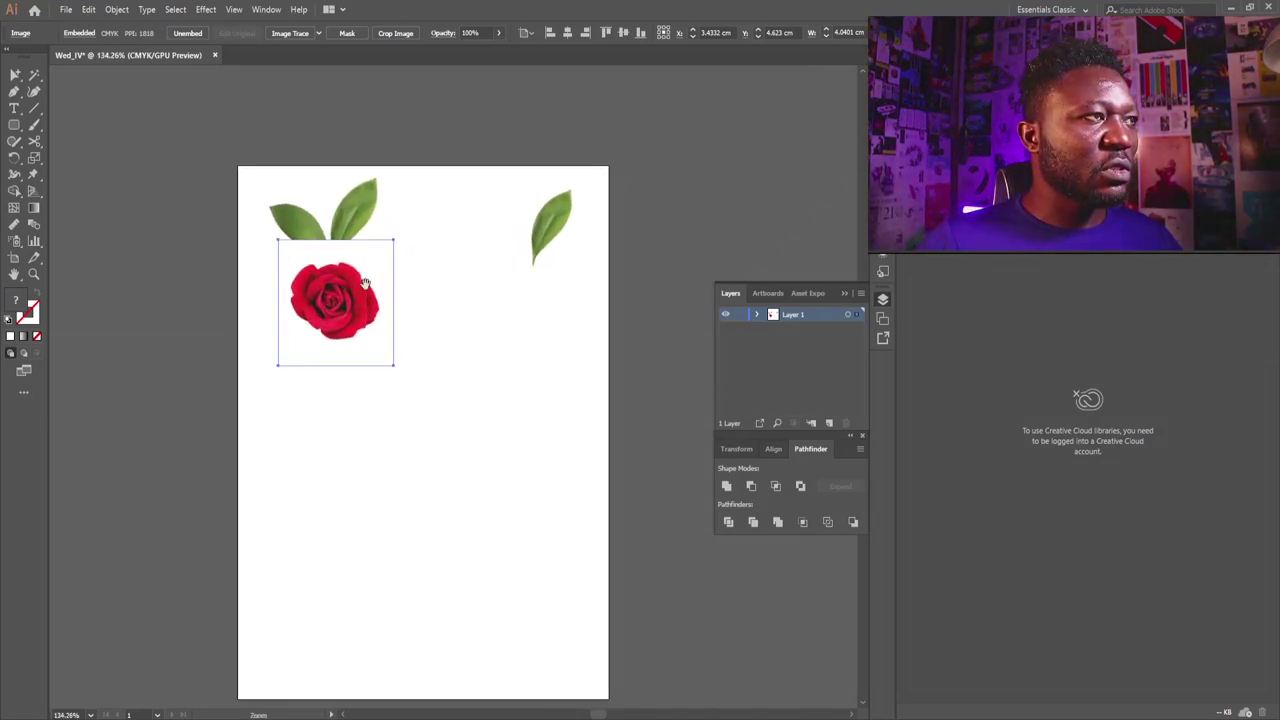
left_click_drag(330, 270, 470, 400)
scroll(437, 343, "up", 2)
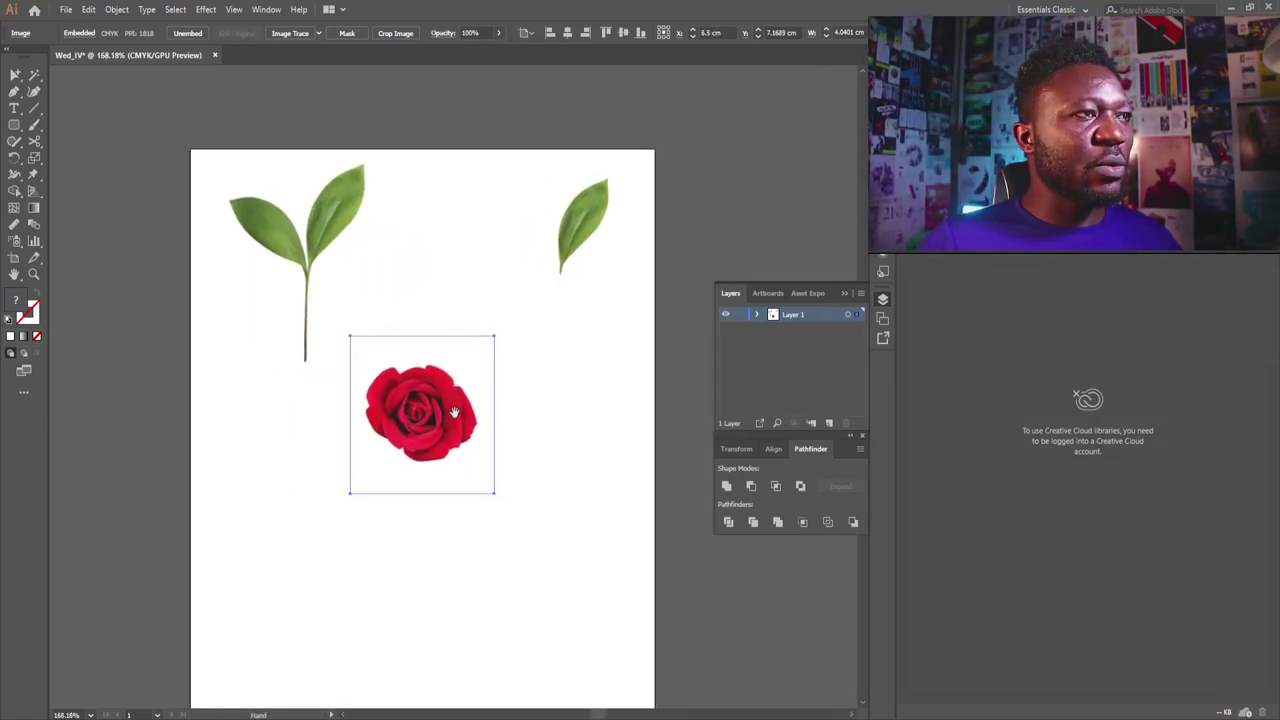
- Image-trace the rose with the 6 Colors preset, accepting the large-image notice
left_click(318, 34)
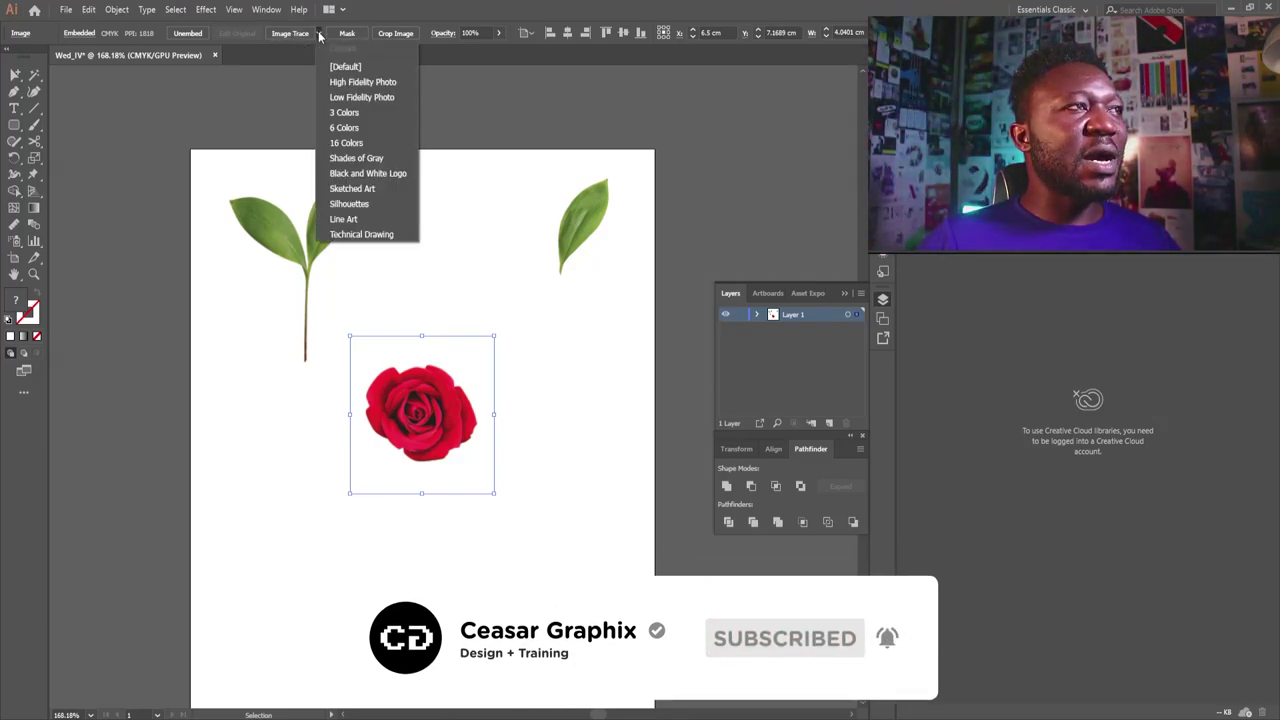
left_click(345, 128)
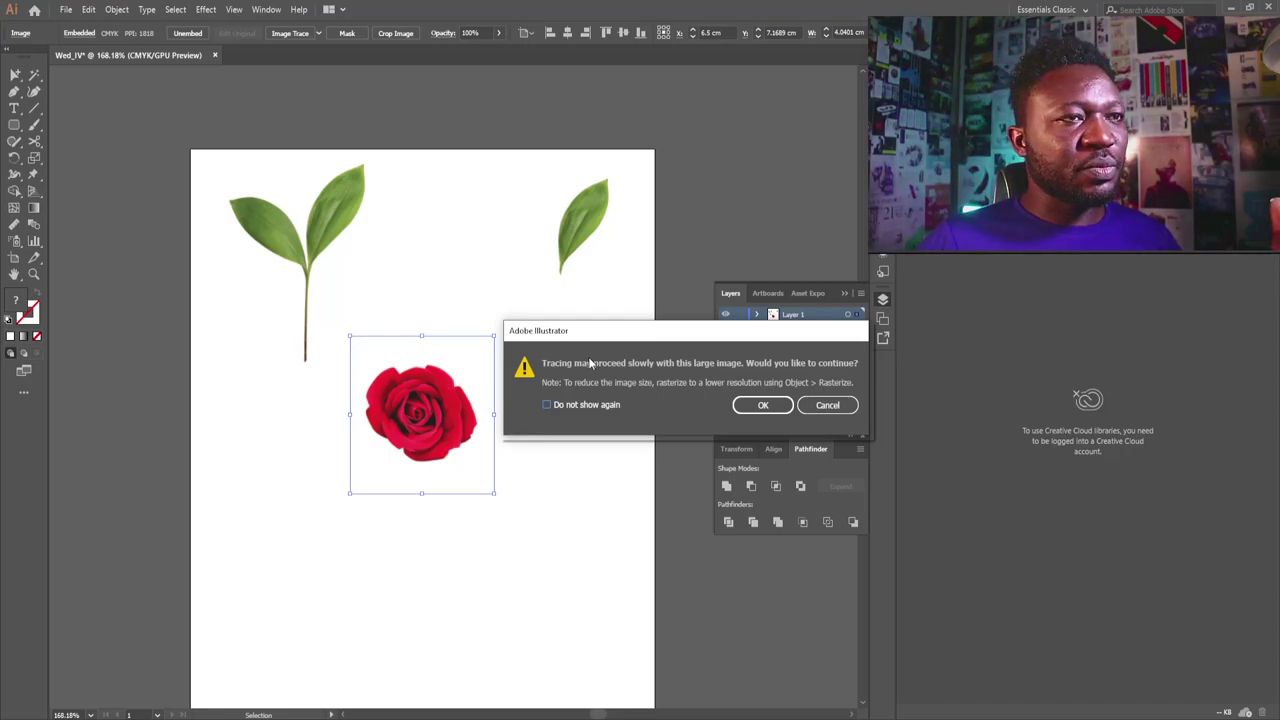
left_click(764, 408)
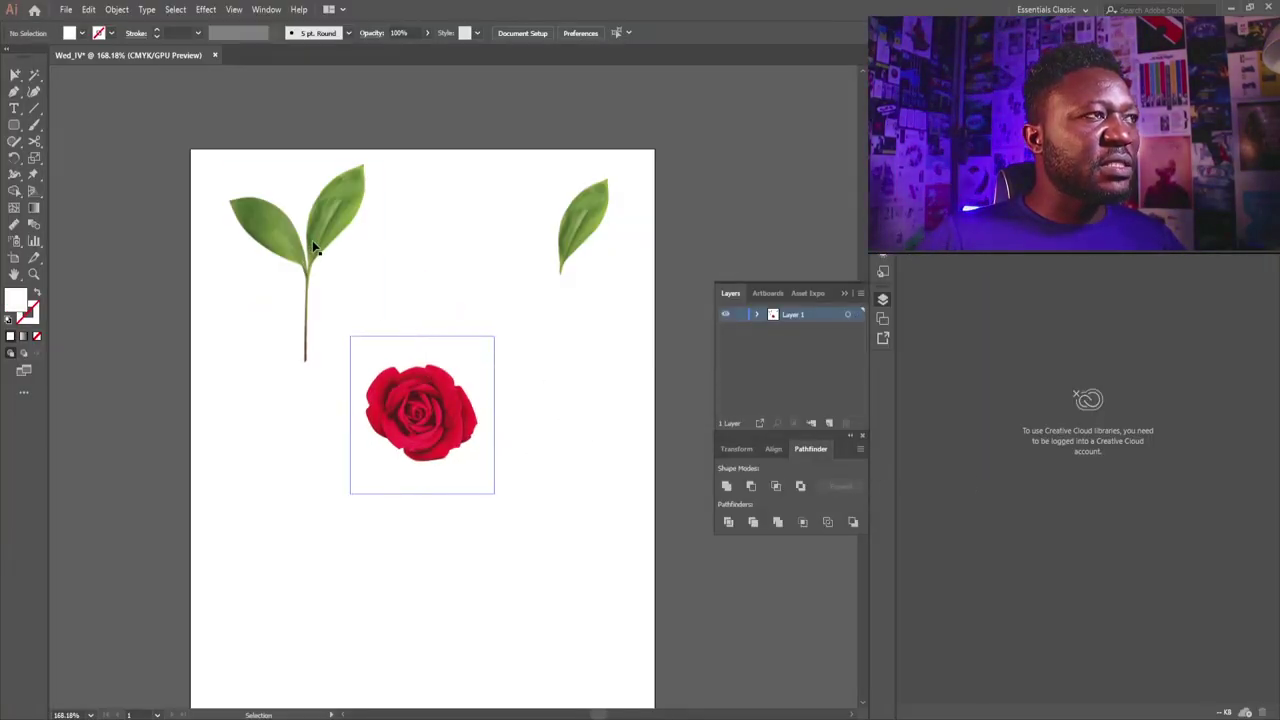
- Scale the two-leaf plant to about 3.9 cm wide and image-trace it with the 6 Colors preset
left_click_drag(312, 260, 306, 290)
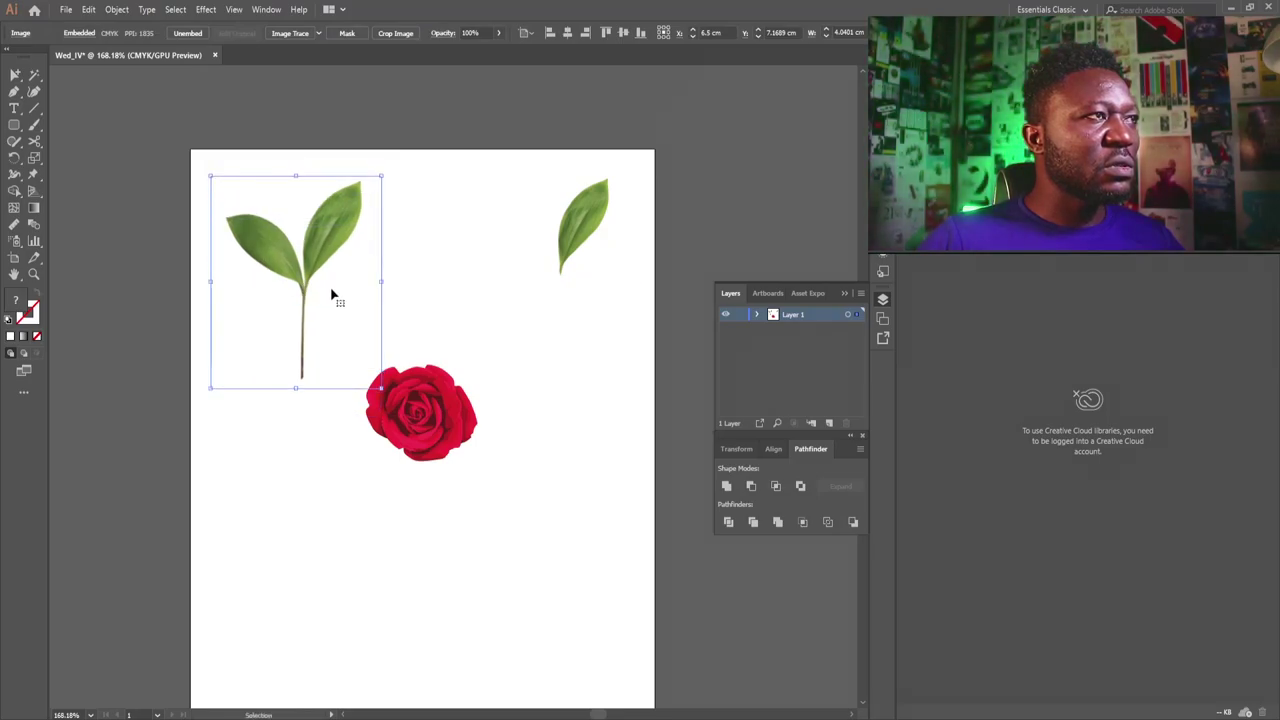
left_click_drag(381, 385, 350, 349)
left_click(317, 33)
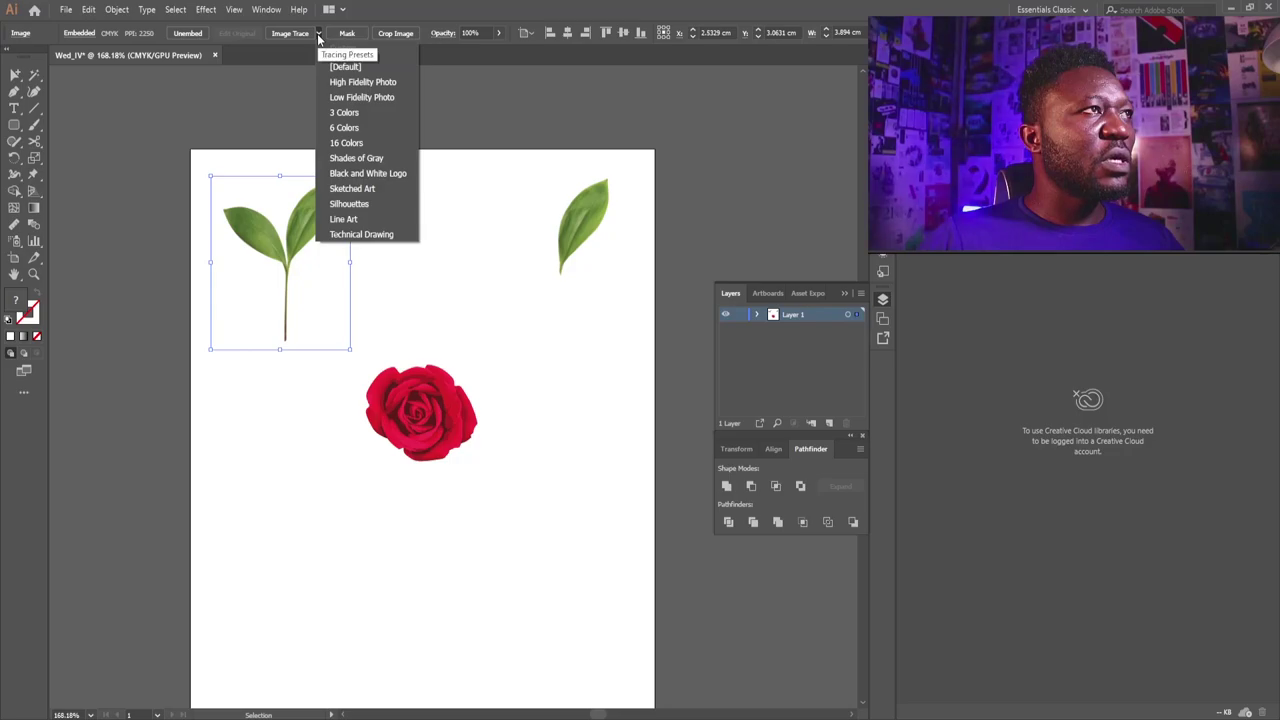
left_click(352, 129)
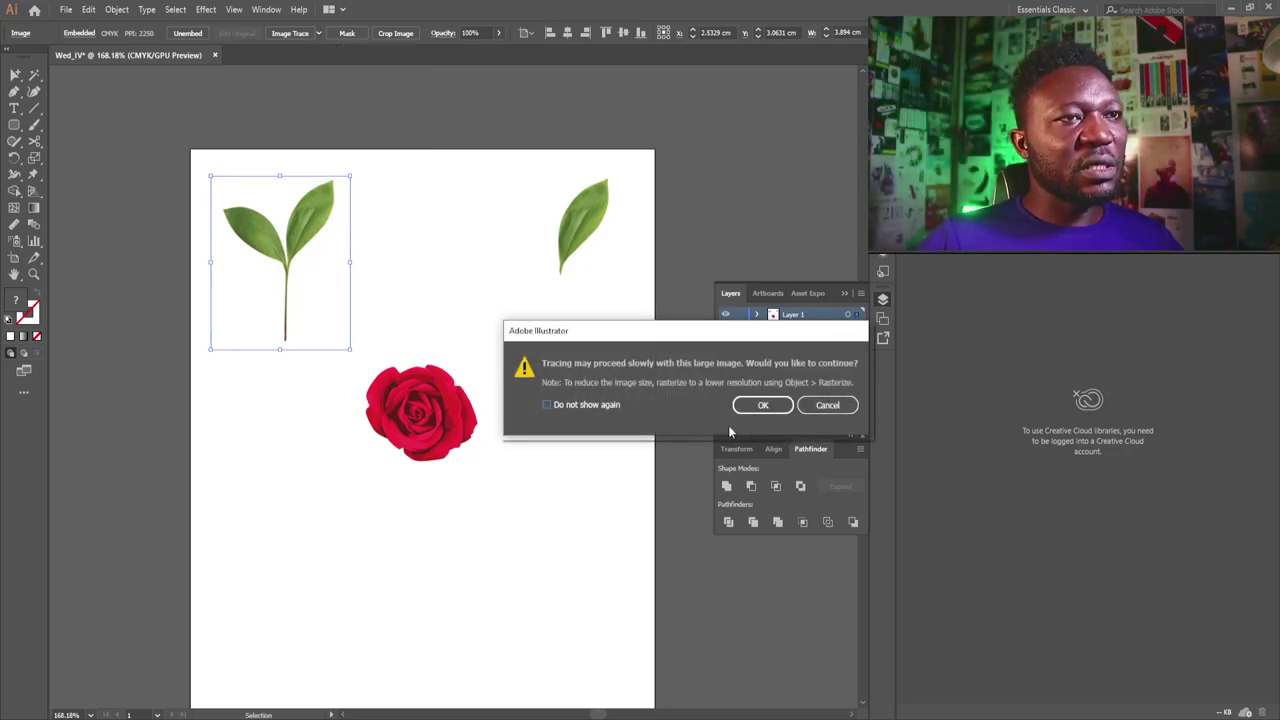
left_click(763, 405)
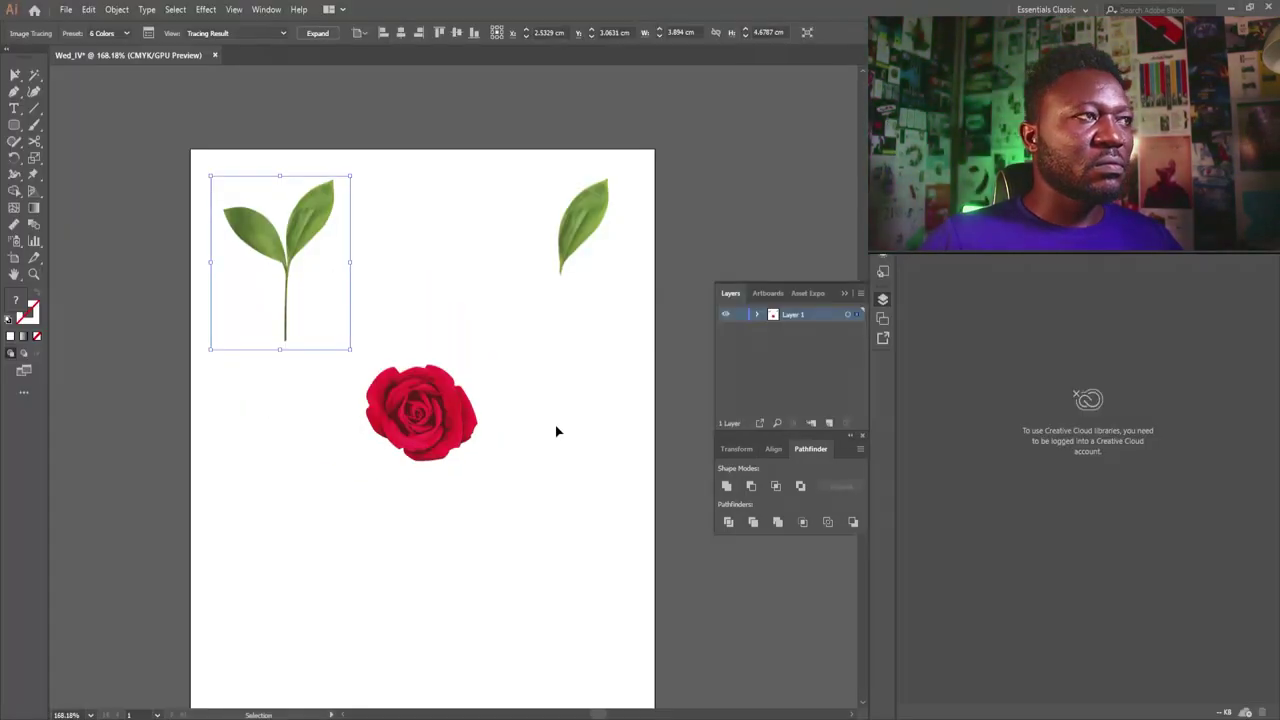
- Move the single leaf slightly down and inward on the artboard and image-trace it with the 6 Colors preset
left_click_drag(551, 263, 505, 310)
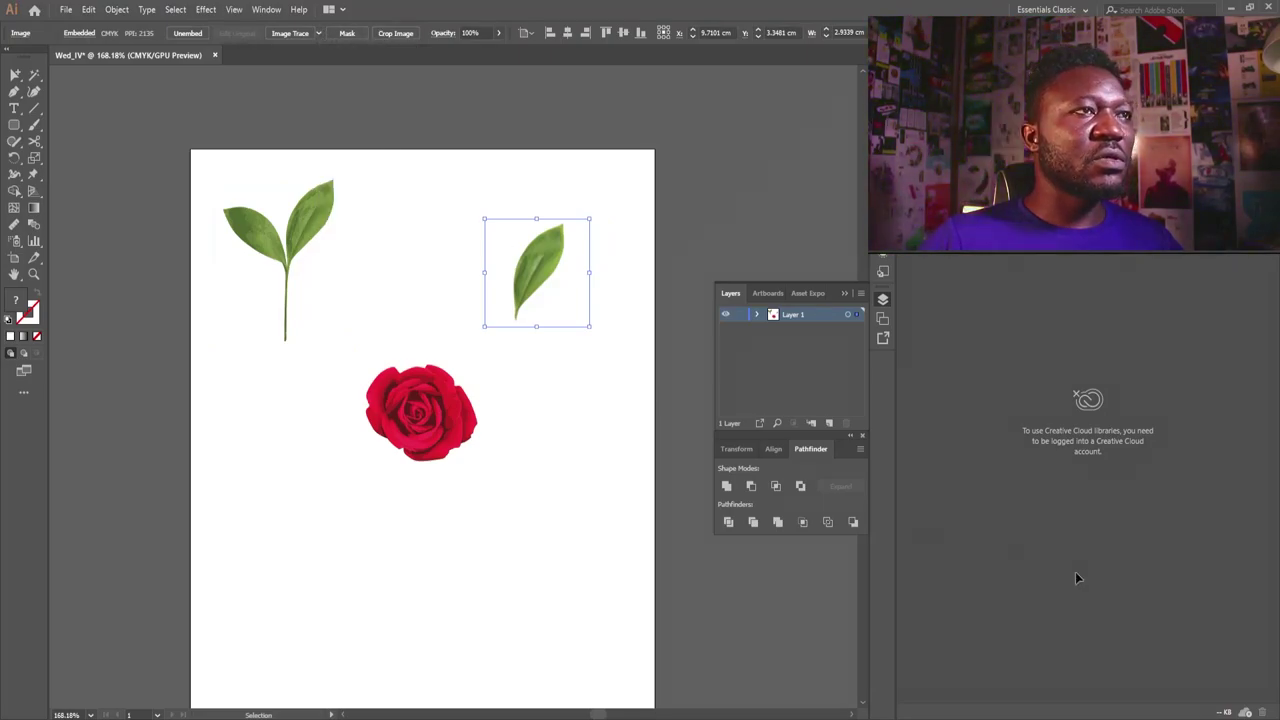
key("ctrl+alt+t")
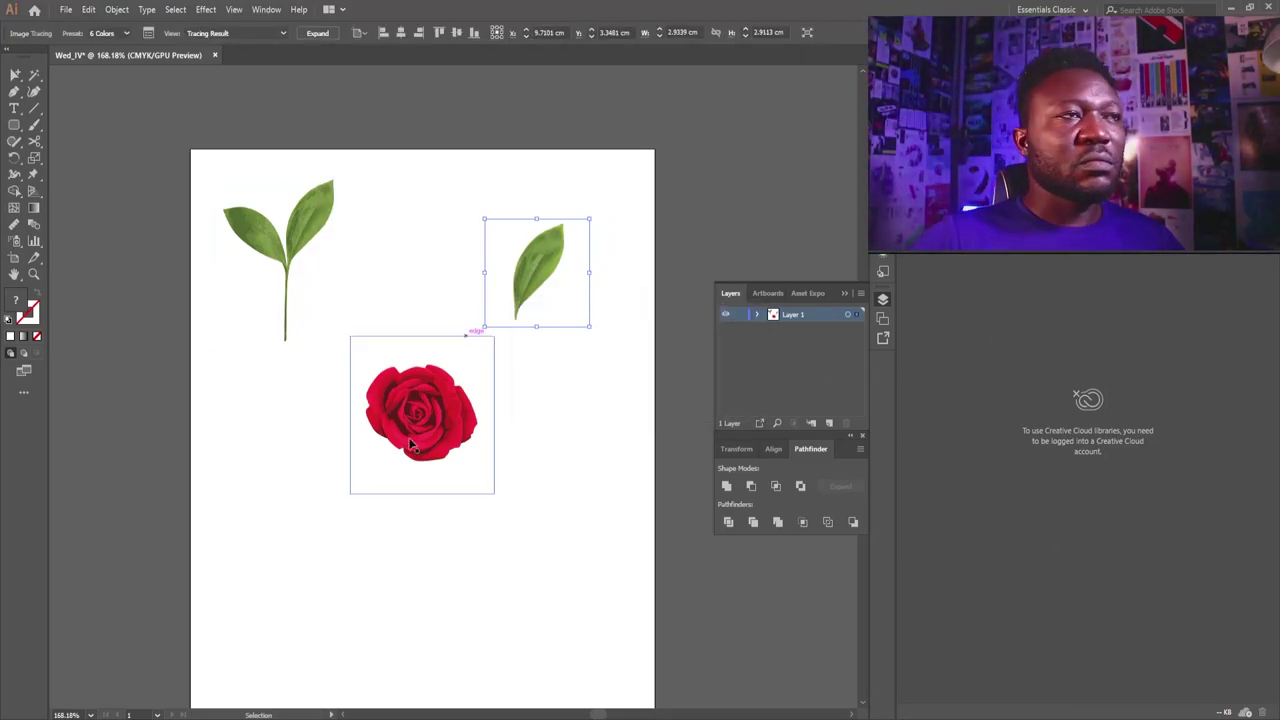
- Expand the two-leaf plant's tracing into vector paths and select the resulting group
left_click(328, 250)
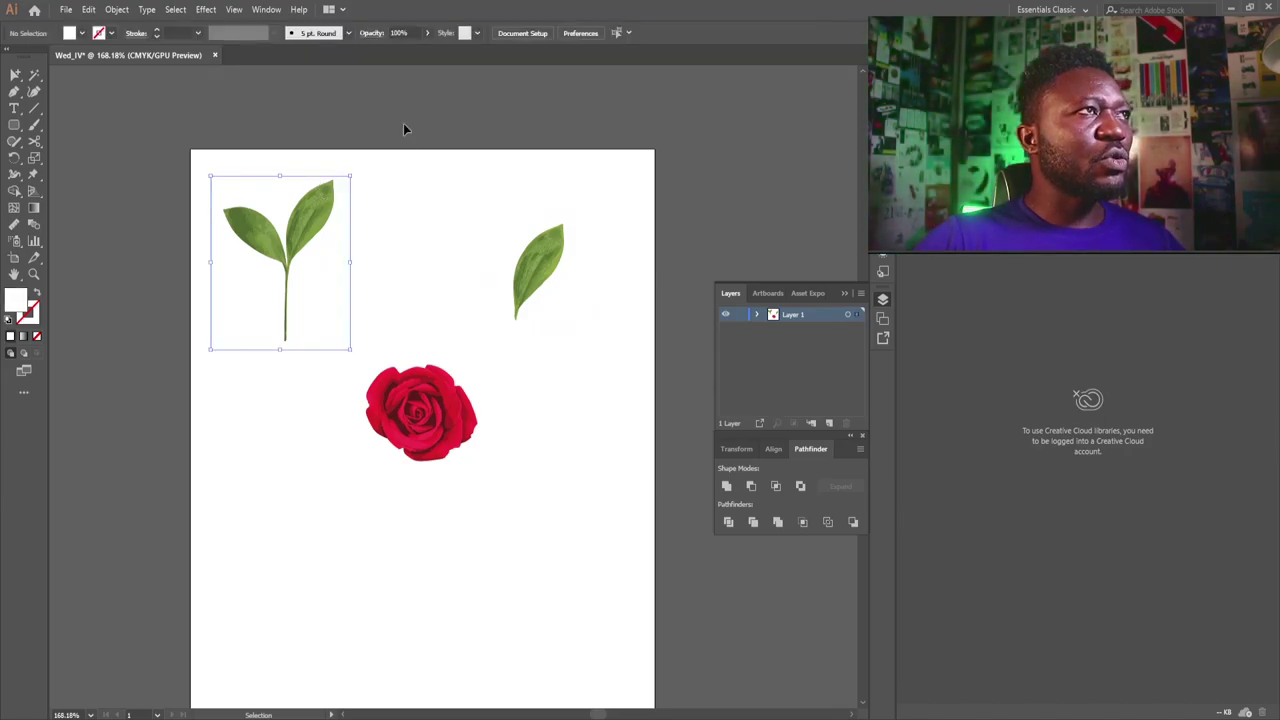
left_click(337, 180)
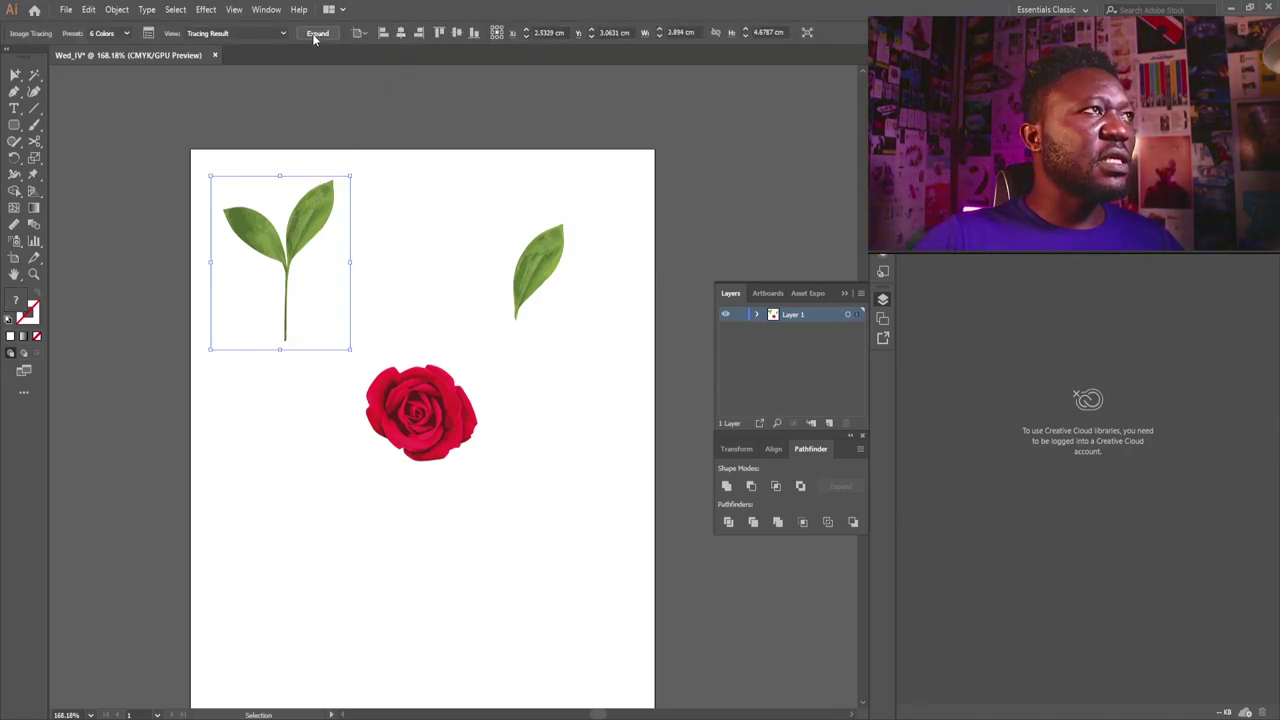
left_click(316, 33)
left_click(425, 223)
left_click(330, 272)
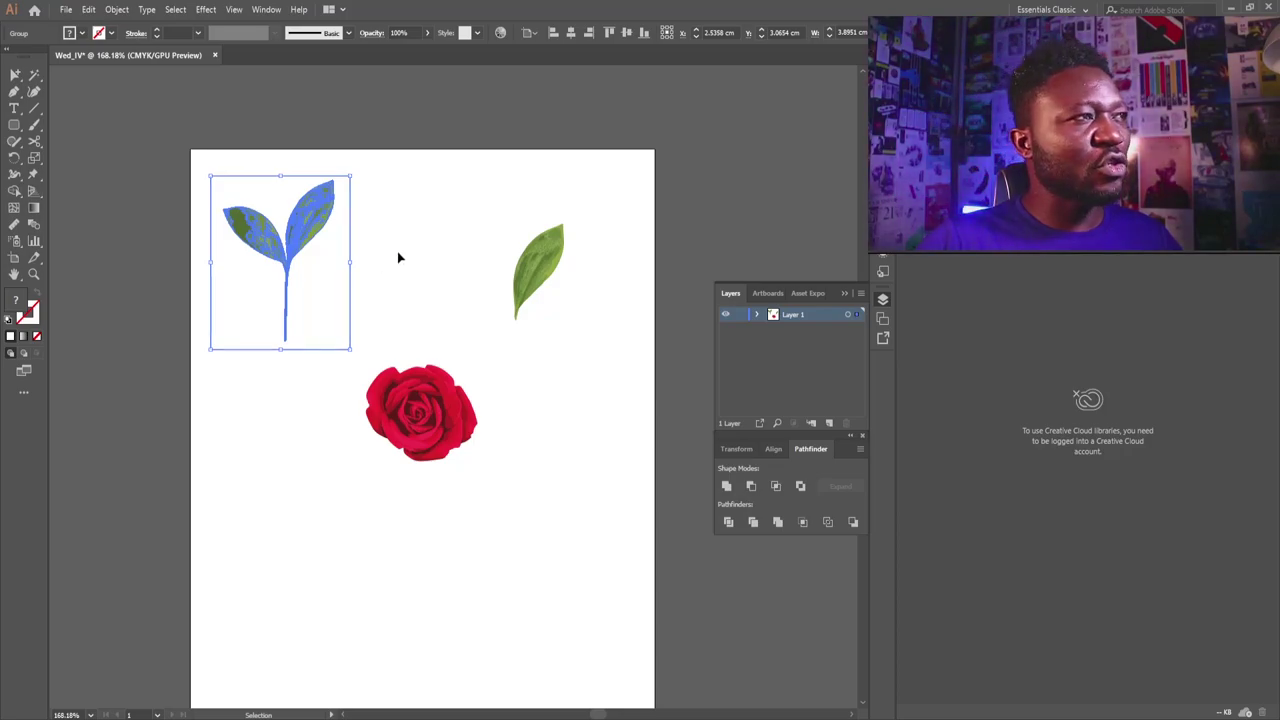
left_click(397, 258)
left_click(333, 271)
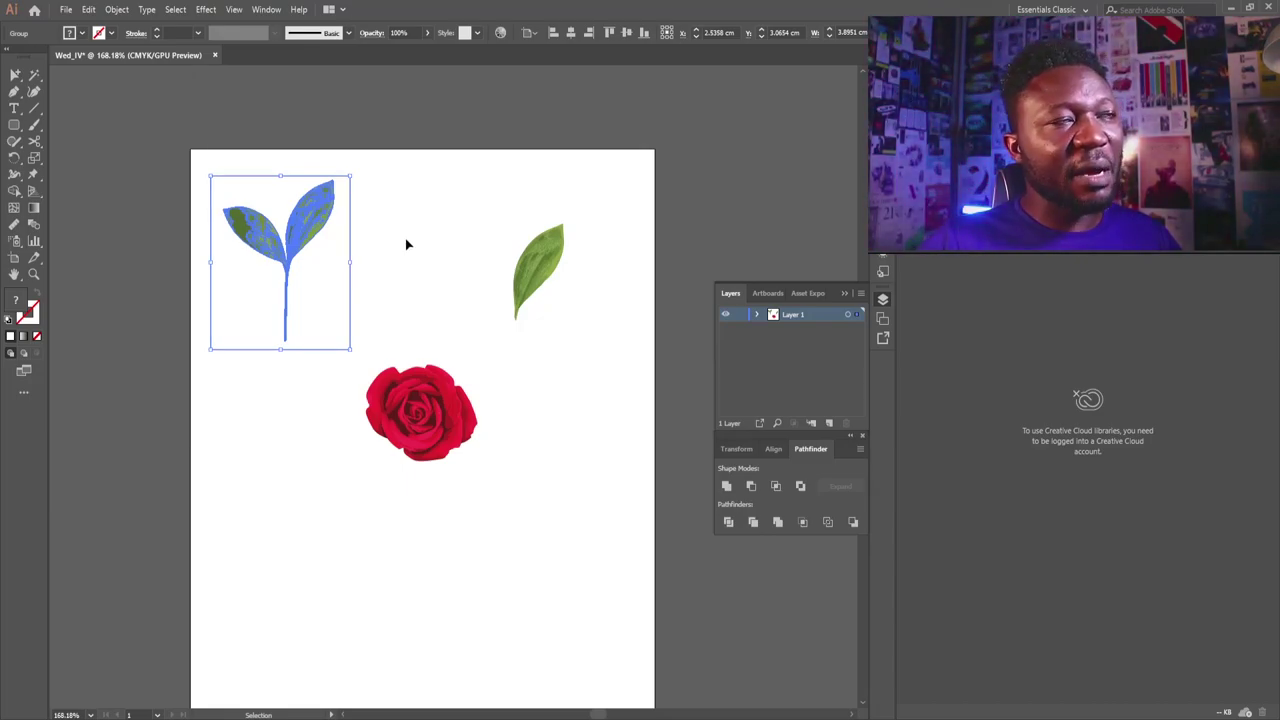
left_click(405, 243)
left_click(303, 271)
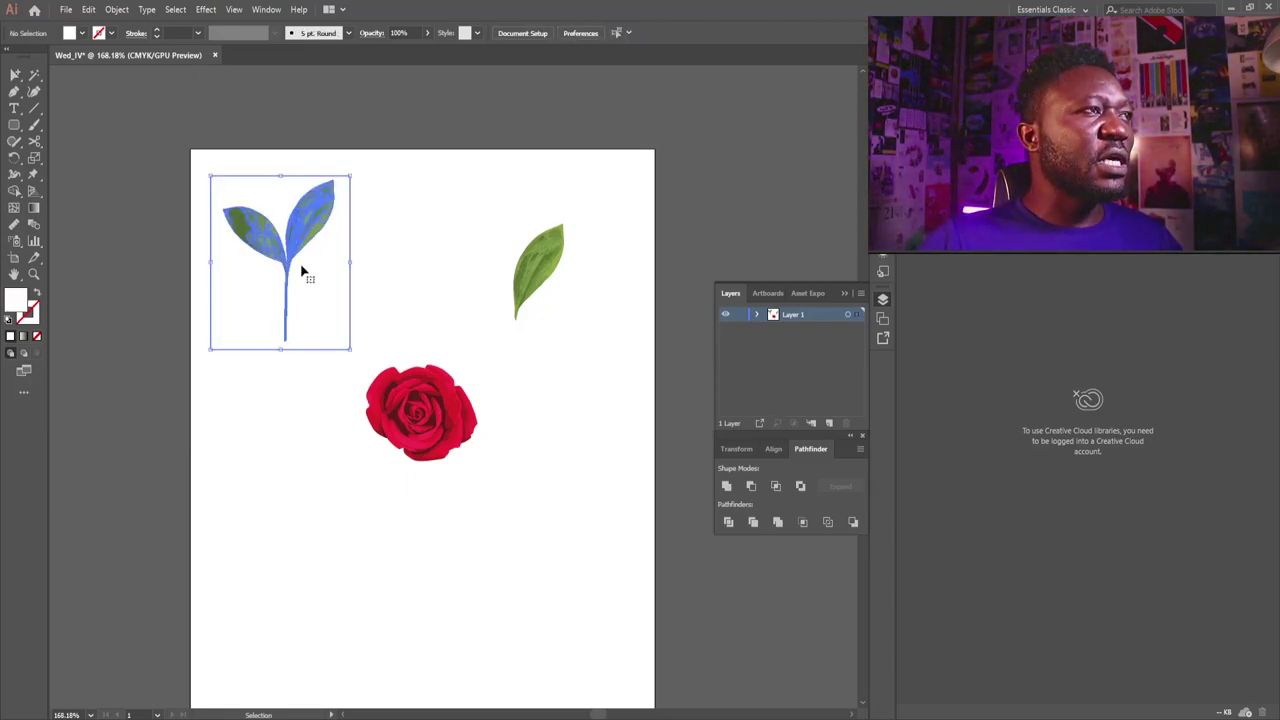
- Ungroup the expanded plant, pull its white background shape away from the leaves and delete it
left_click(116, 9)
left_click(152, 77)
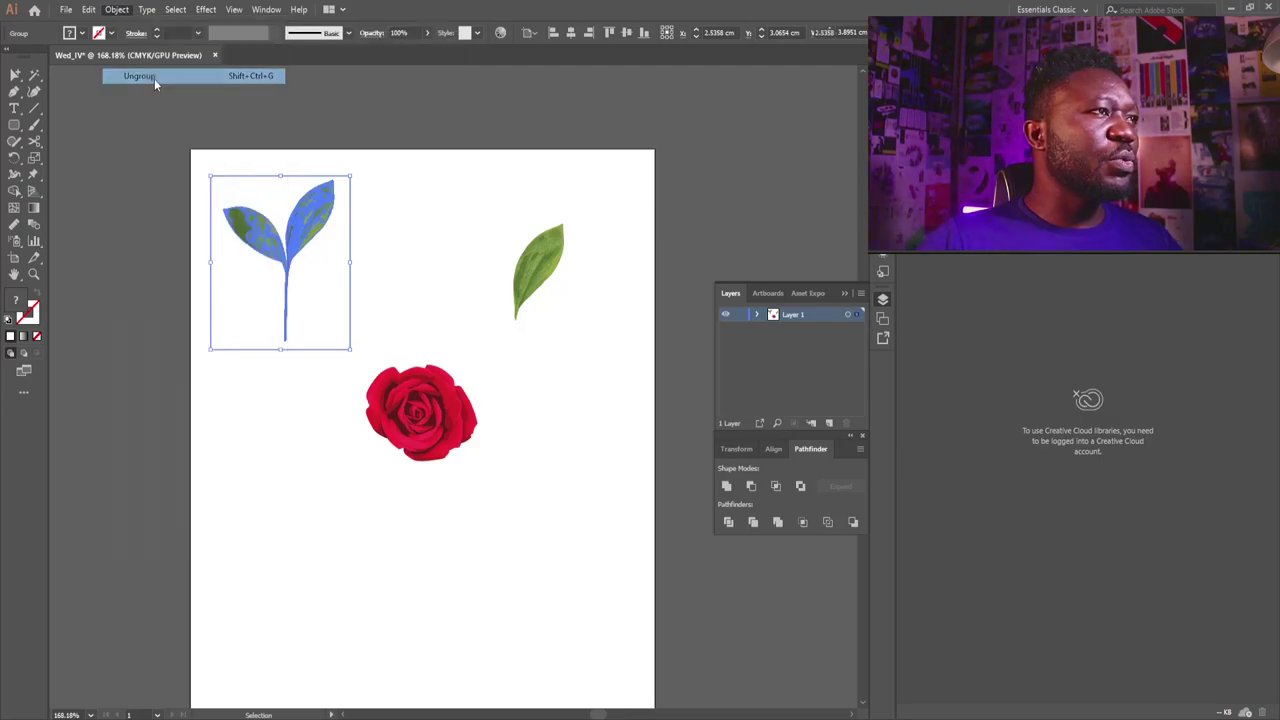
left_click(400, 213)
left_click(320, 266)
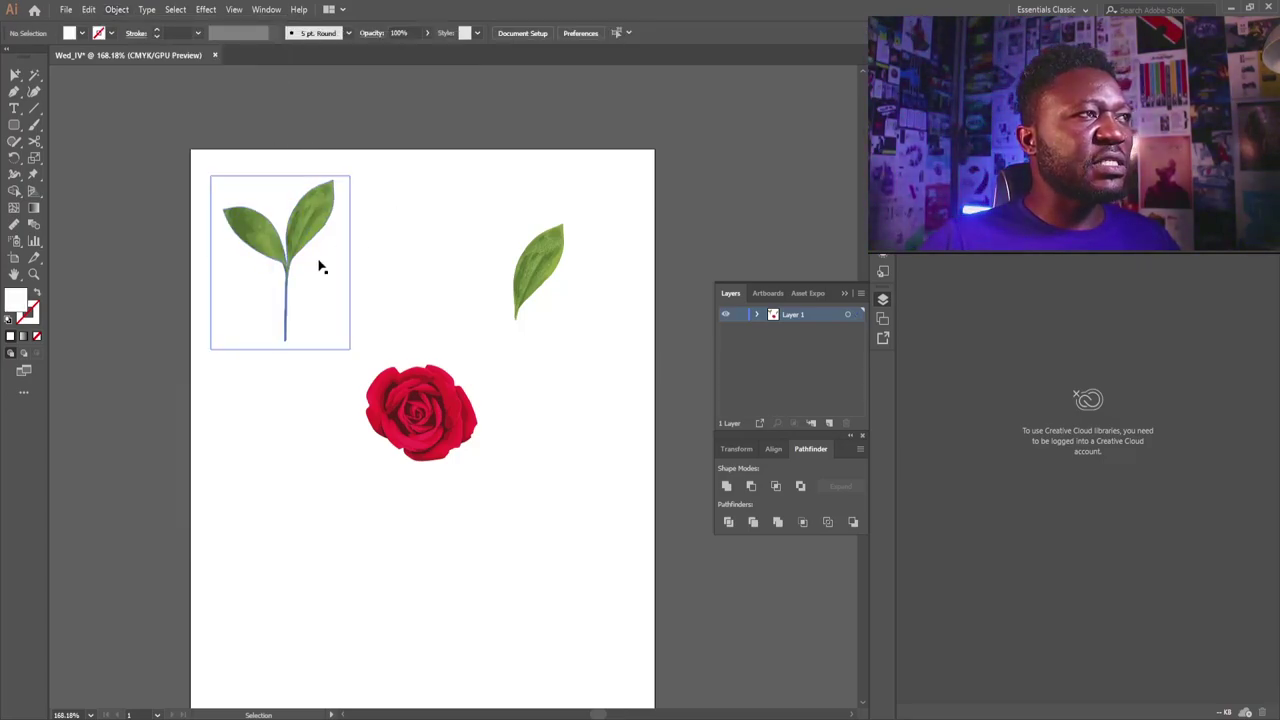
left_click_drag(331, 277, 451, 272)
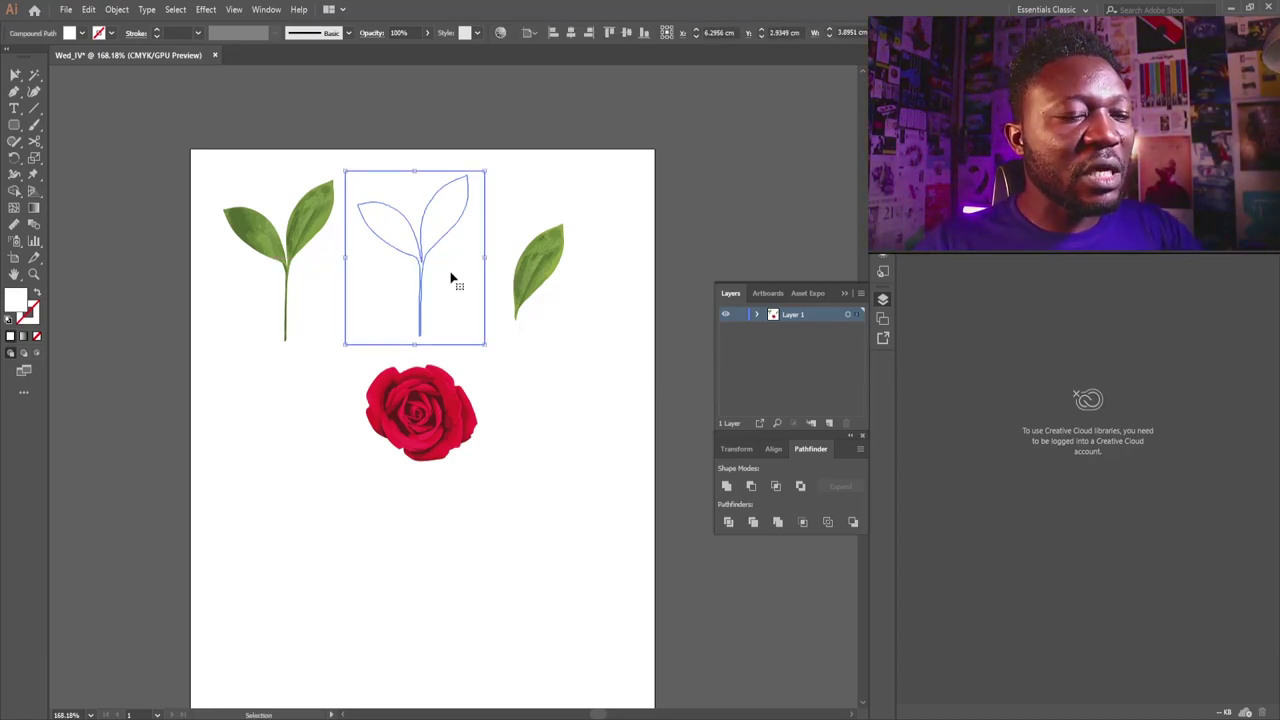
key("Delete")
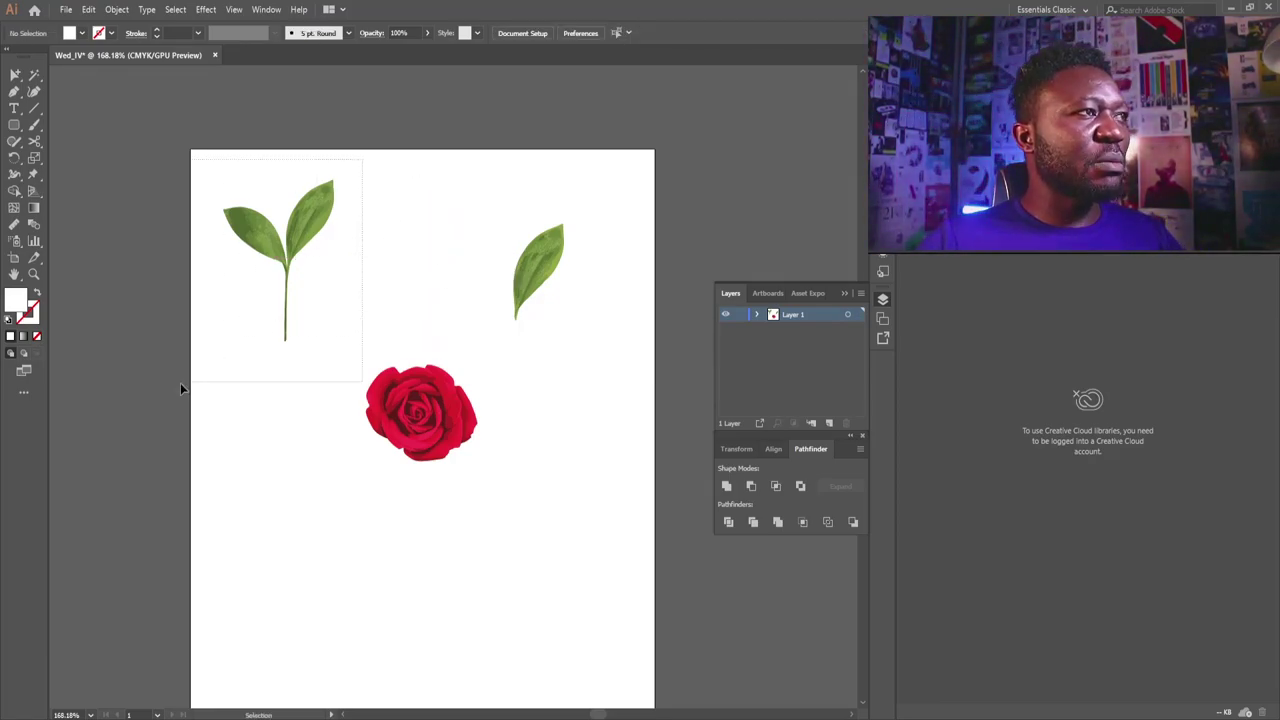
- Select all the remaining paths of the two-leaf plant and group them
left_click_drag(180, 384, 180, 386)
left_click_drag(178, 144, 336, 349)
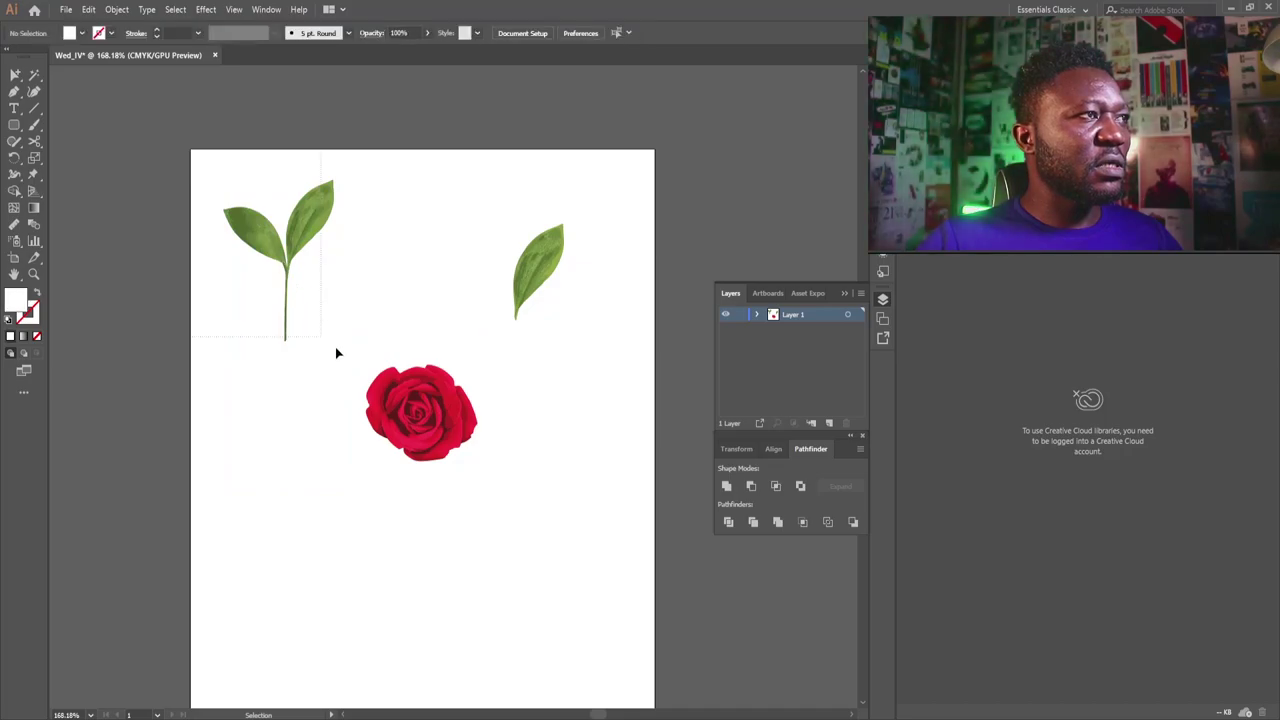
left_click(337, 353)
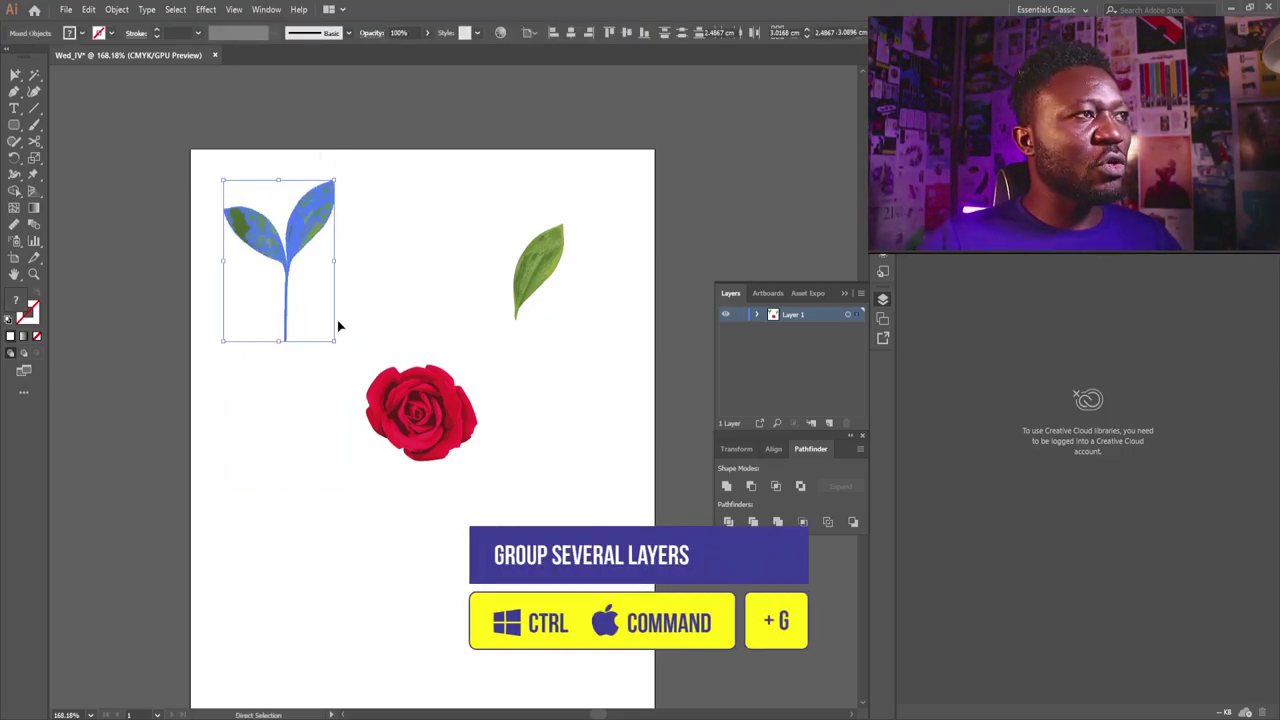
- Expand the single leaf's tracing into vector paths and ungroup them
left_click(546, 243)
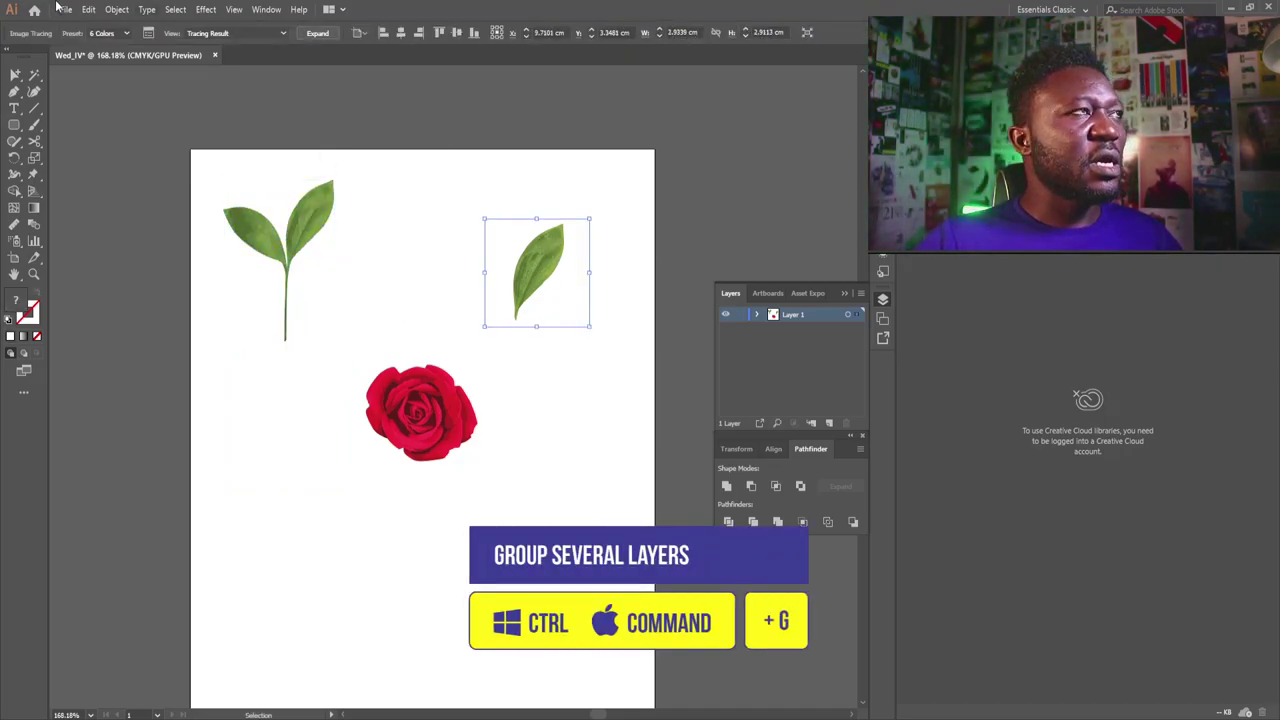
left_click(318, 34)
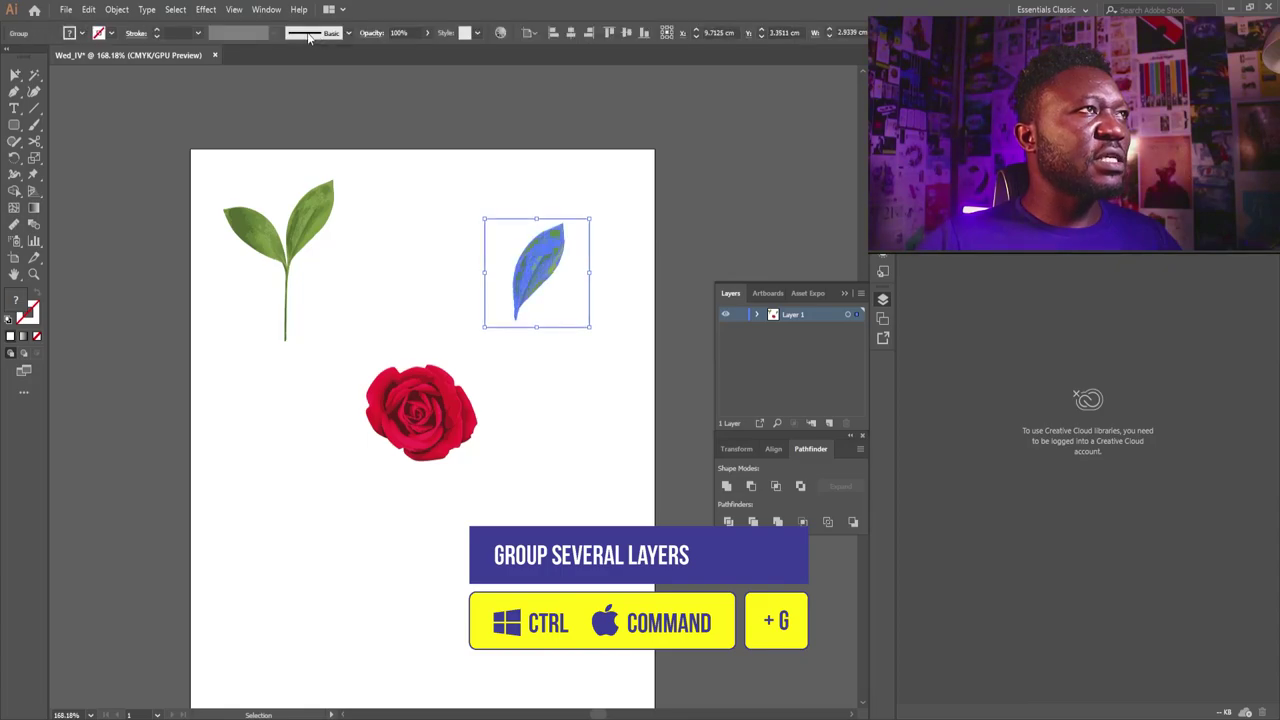
left_click(114, 10)
left_click(194, 80)
left_click(505, 210)
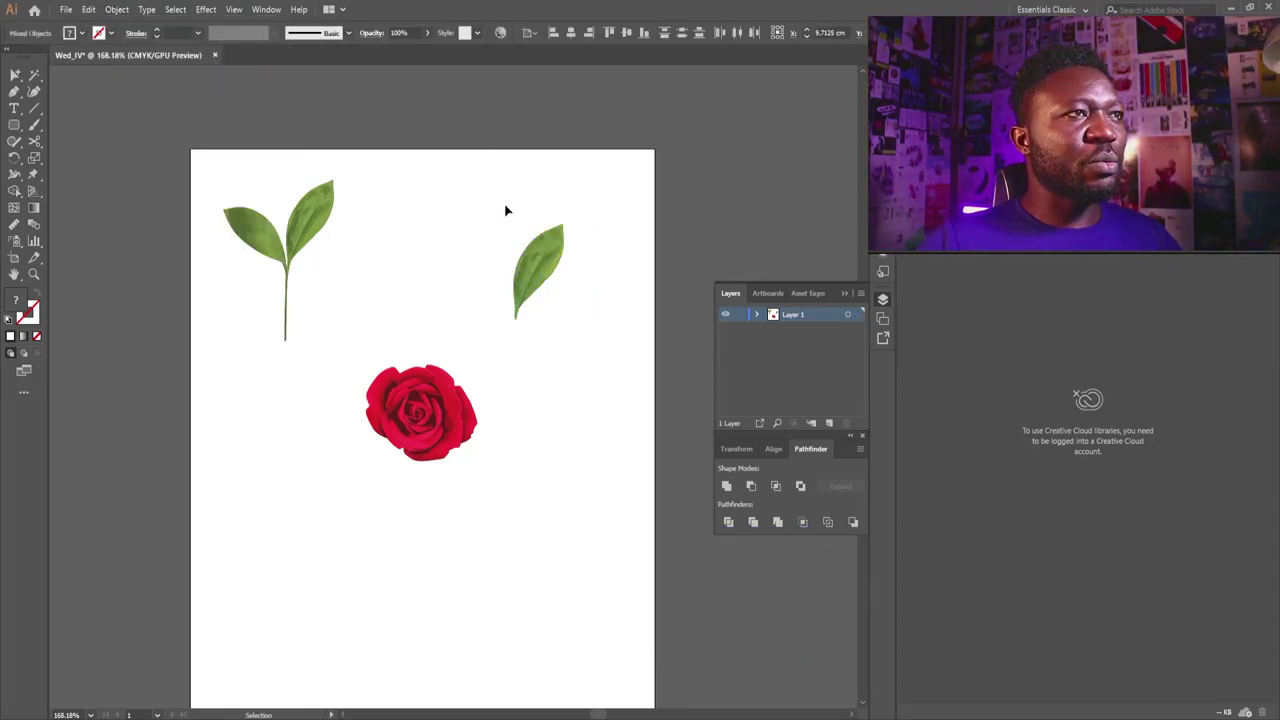
- Pull the white background shape away from the single leaf and delete it
left_click_drag(537, 243, 434, 243)
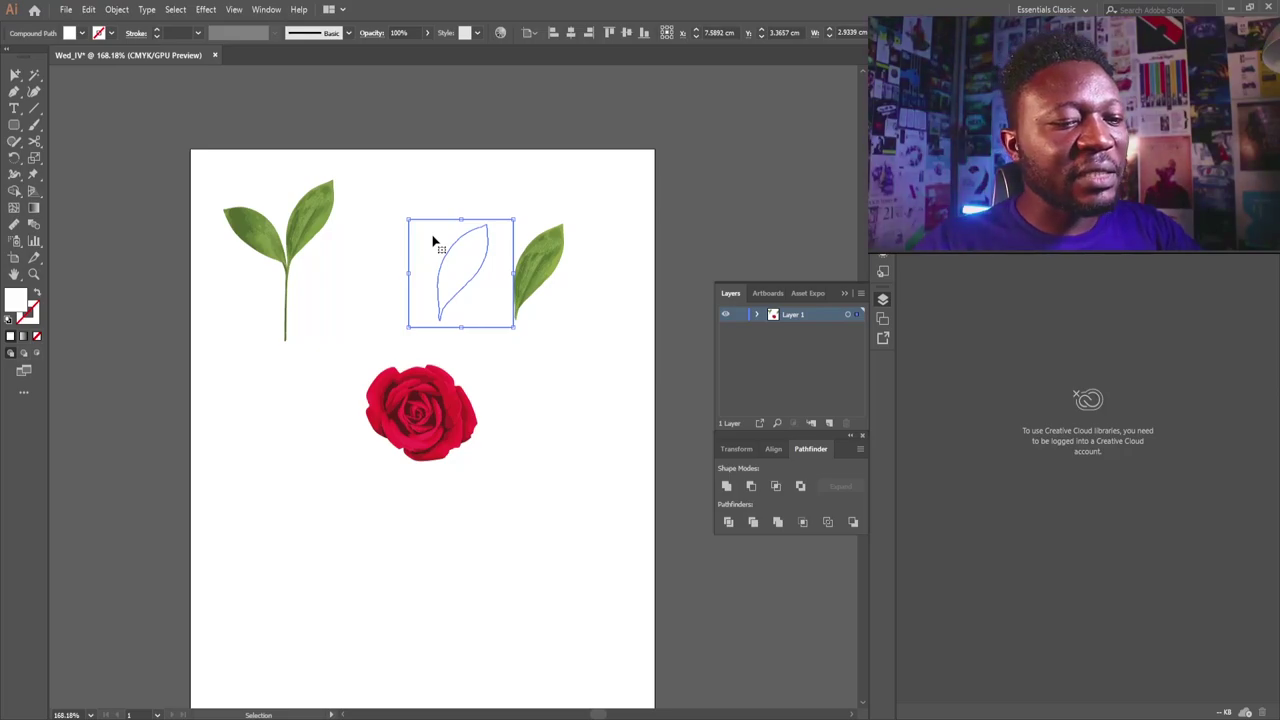
key("Delete")
- Expand the rose's tracing into vector paths and ungroup them
left_click(428, 358)
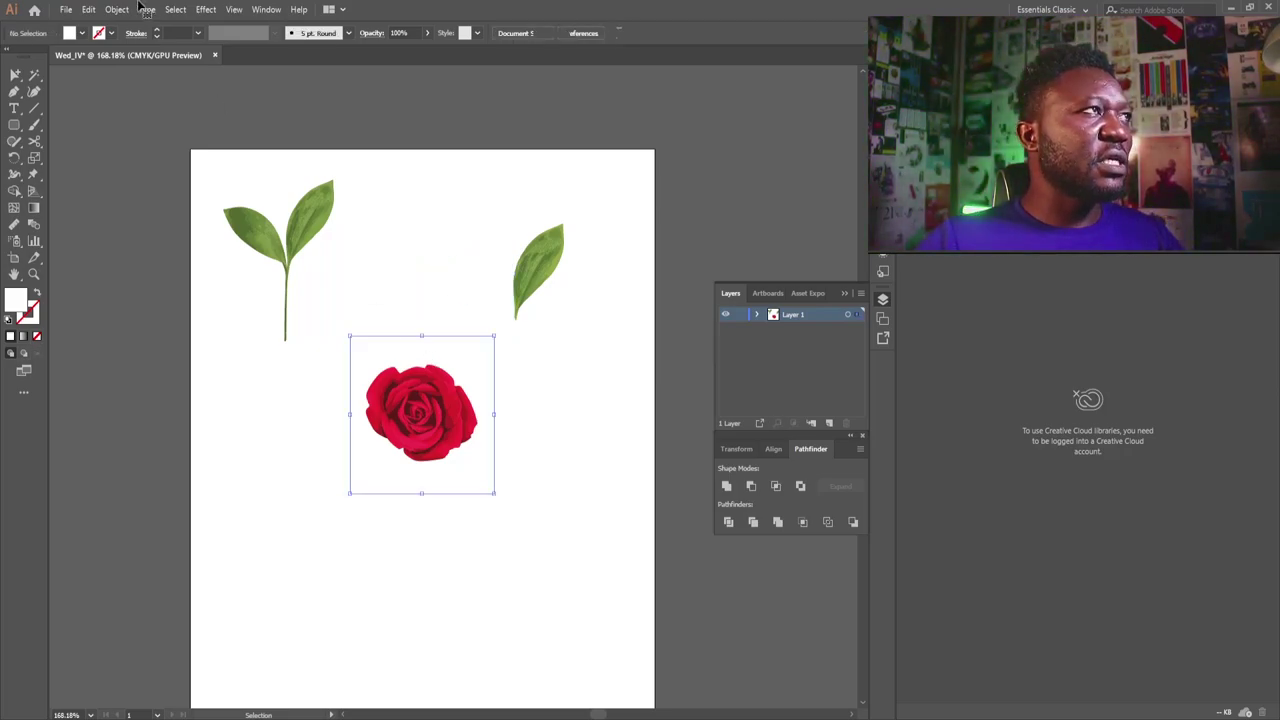
left_click(318, 34)
left_click(116, 9)
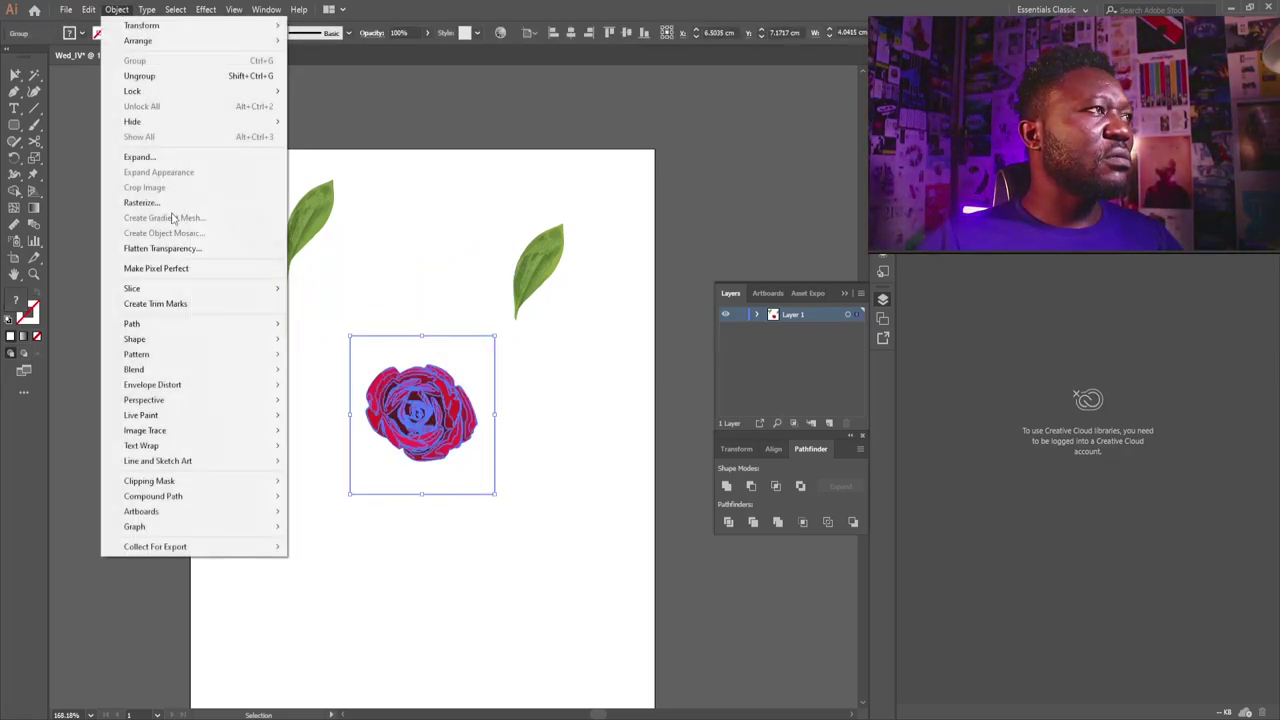
left_click(140, 76)
- Delete the rose's white background shape and group all of its remaining paths
left_click(548, 388)
left_click(451, 371)
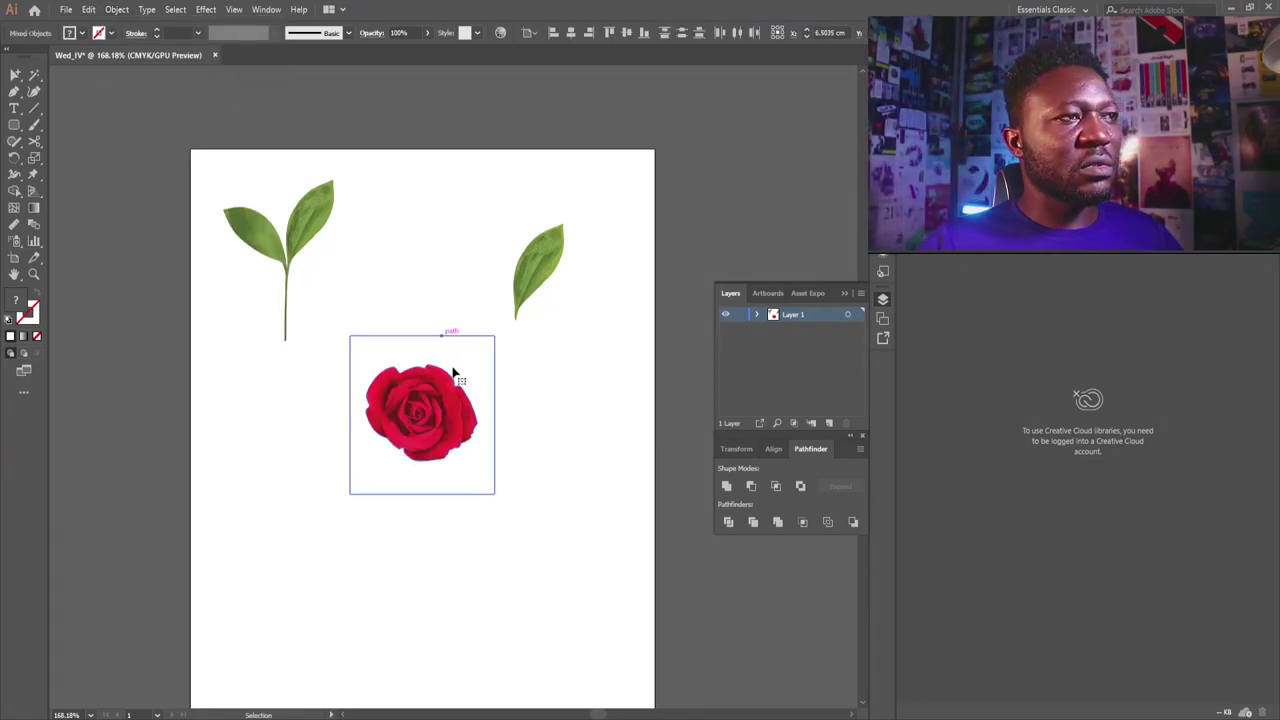
left_click(469, 377)
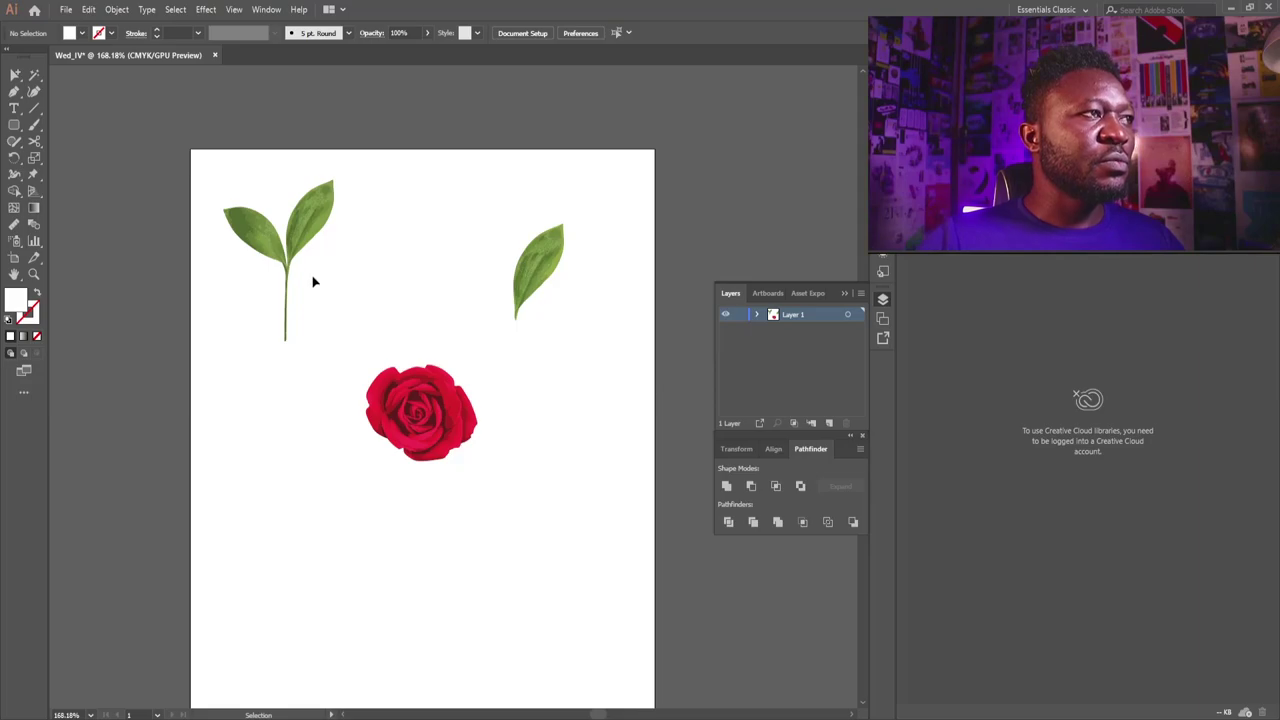
left_click_drag(464, 480, 508, 531)
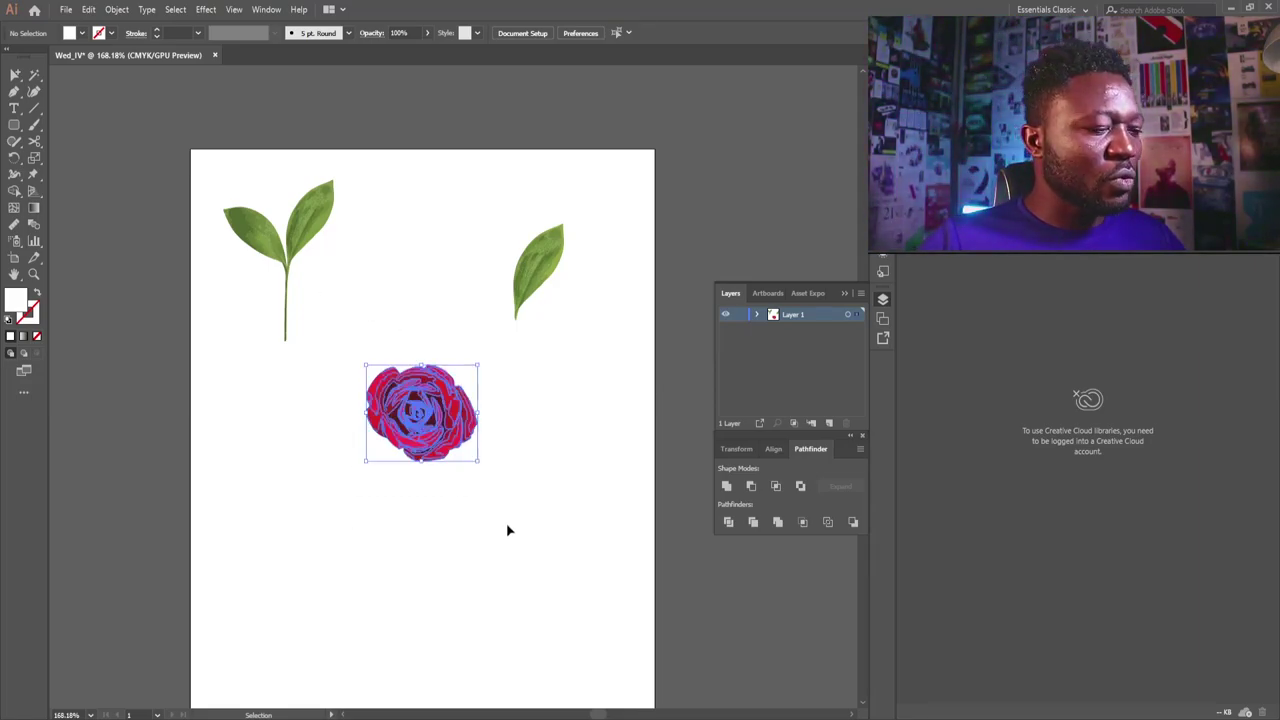
- Select all the remaining paths of the single leaf and group them
key("a")
left_click_drag(471, 172, 605, 355)
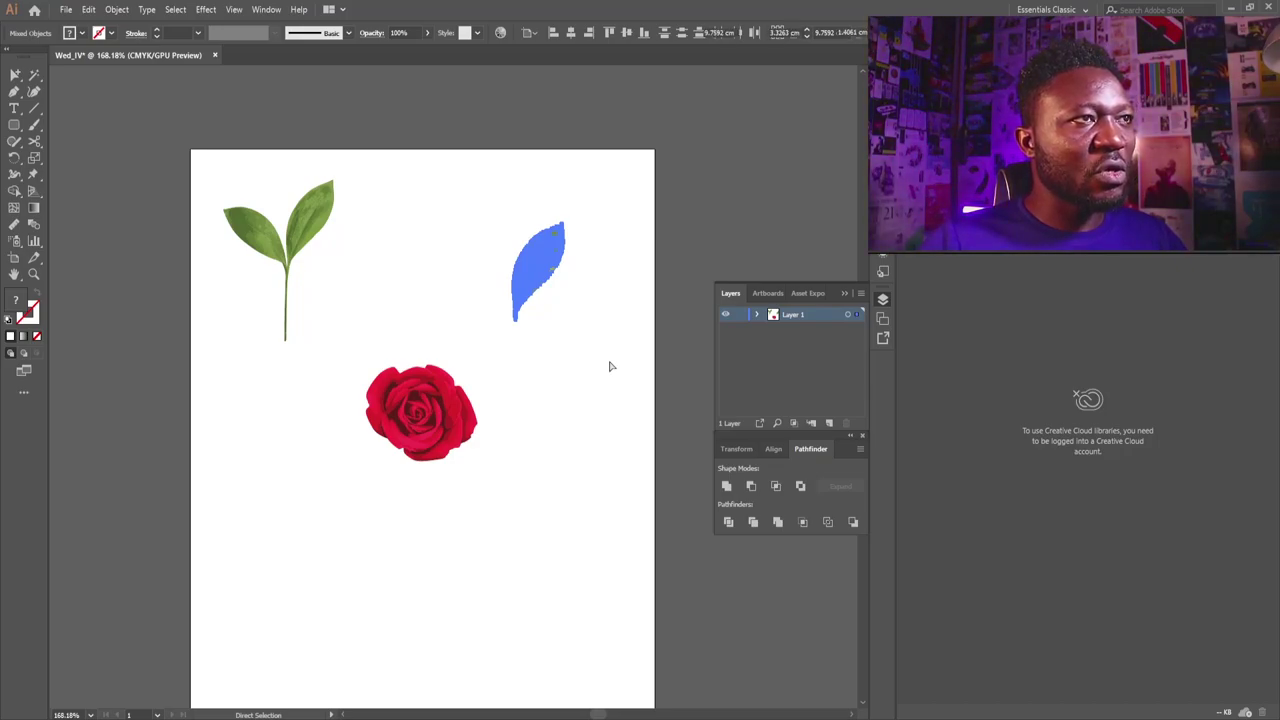
key("v")
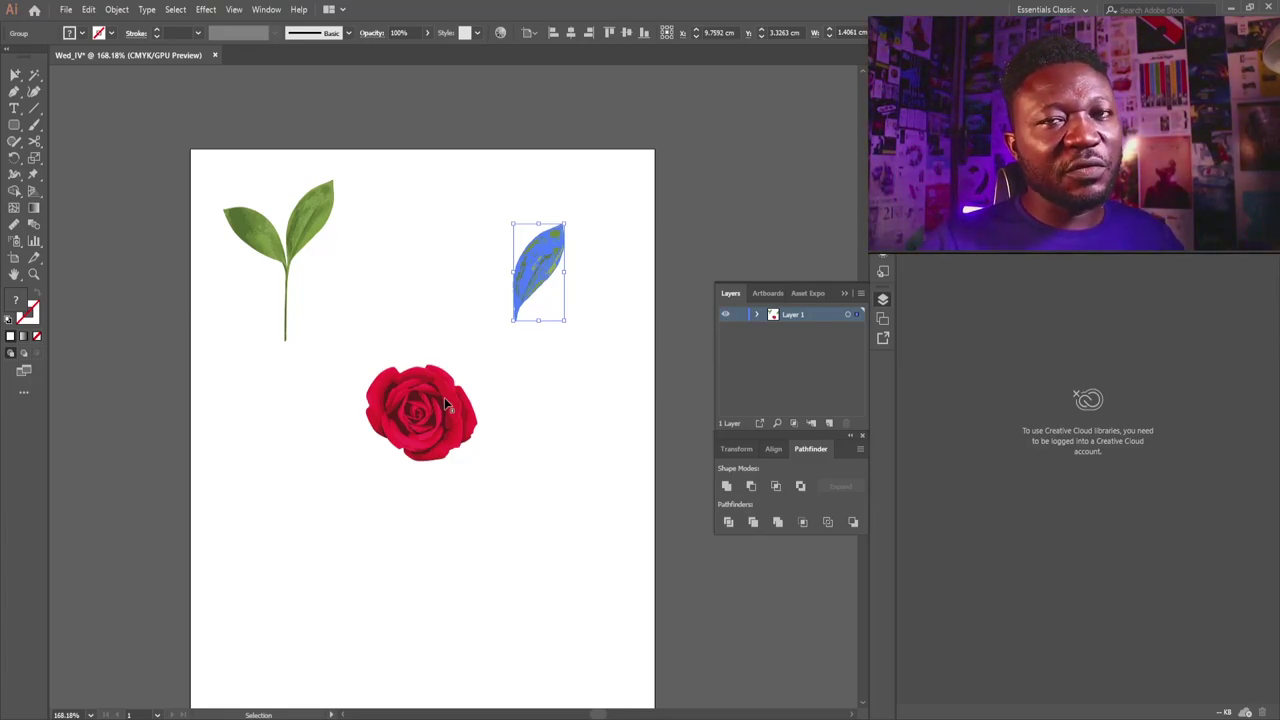
- Move the rose to the artboard's right edge and stack two copies of the two-leaf plant into a four-leaf stem mid-page
left_click_drag(405, 405, 649, 258)
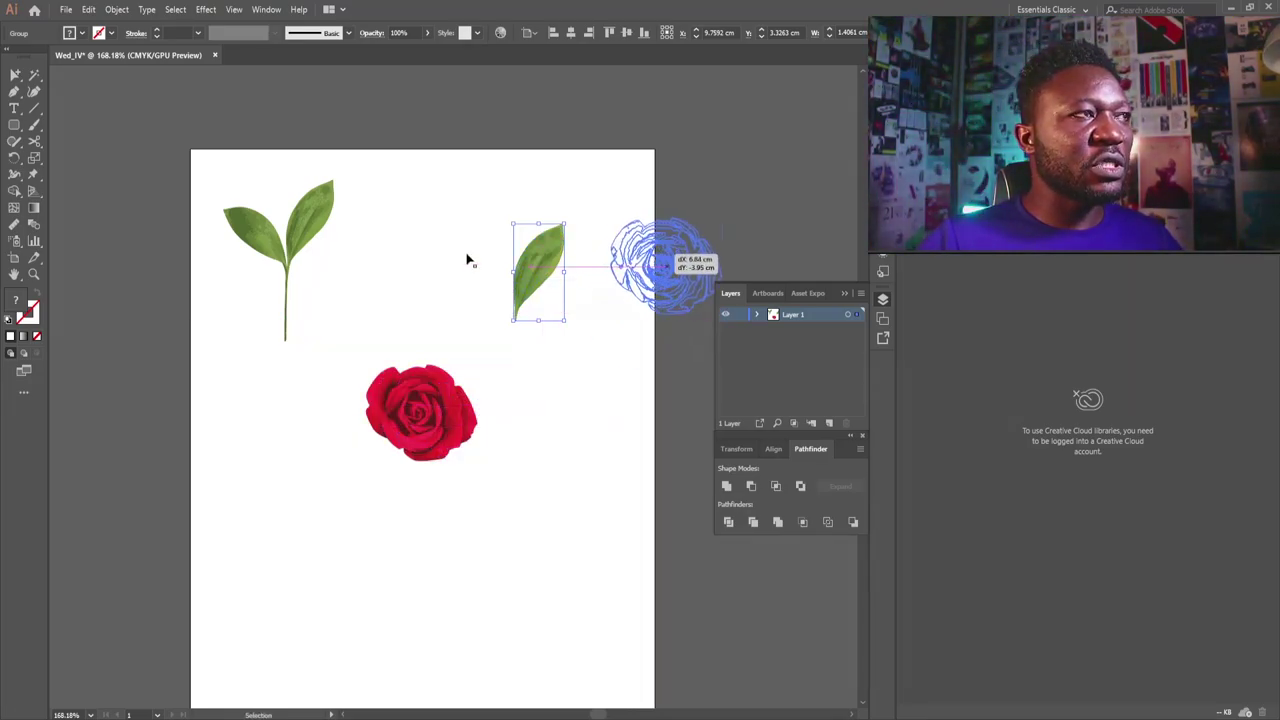
left_click_drag(305, 253, 417, 452)
left_click(527, 330)
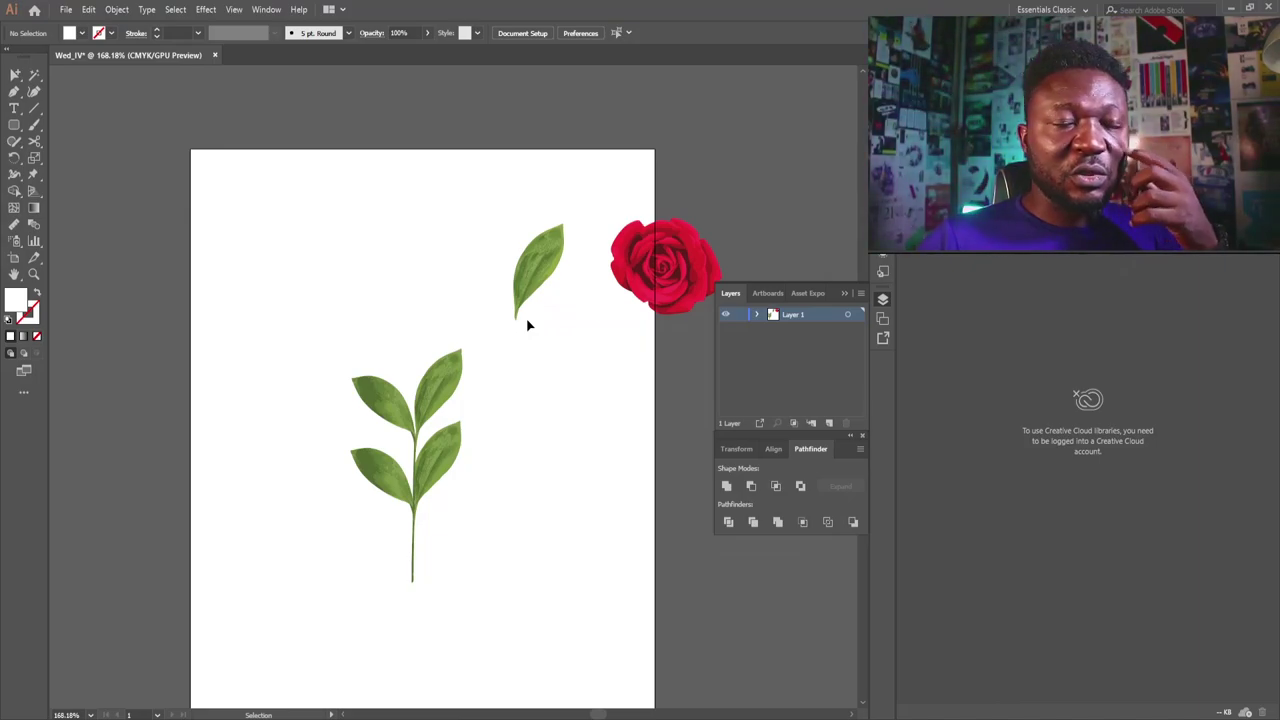
left_click(418, 411)
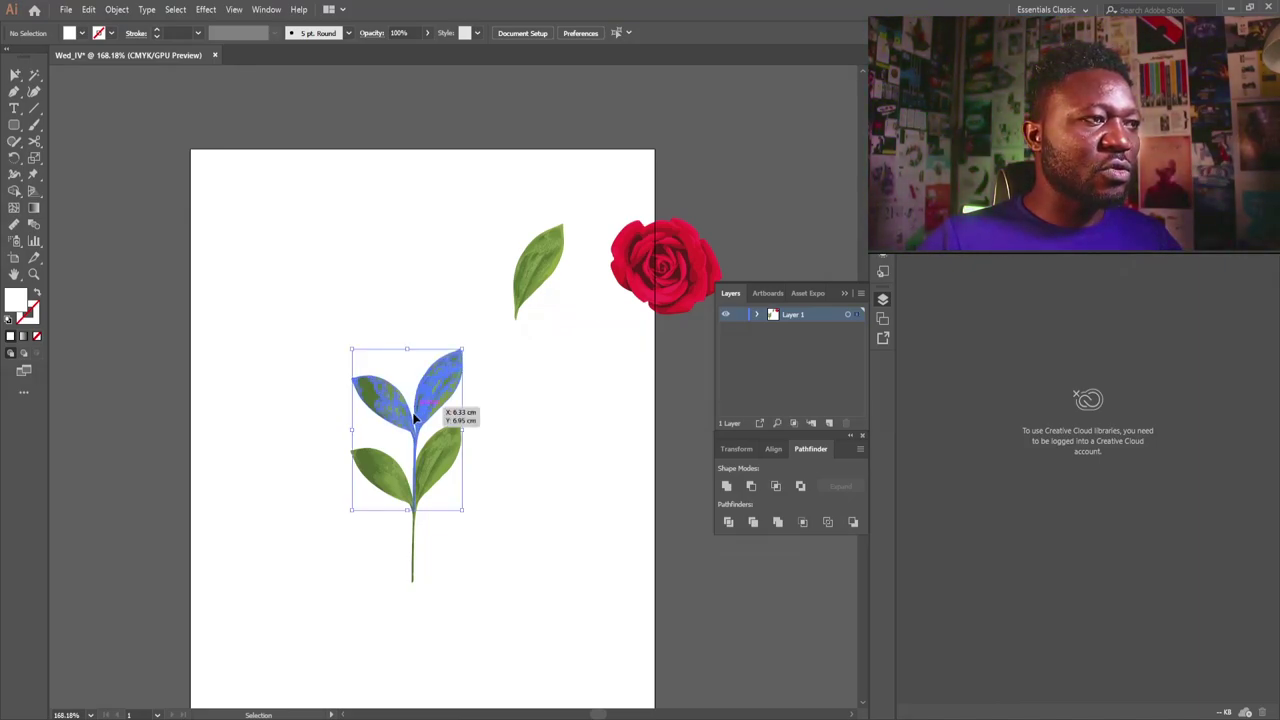
- Attach a rotated copy of the single leaf to the right side of the lower stem and group the whole branch
left_click(545, 257)
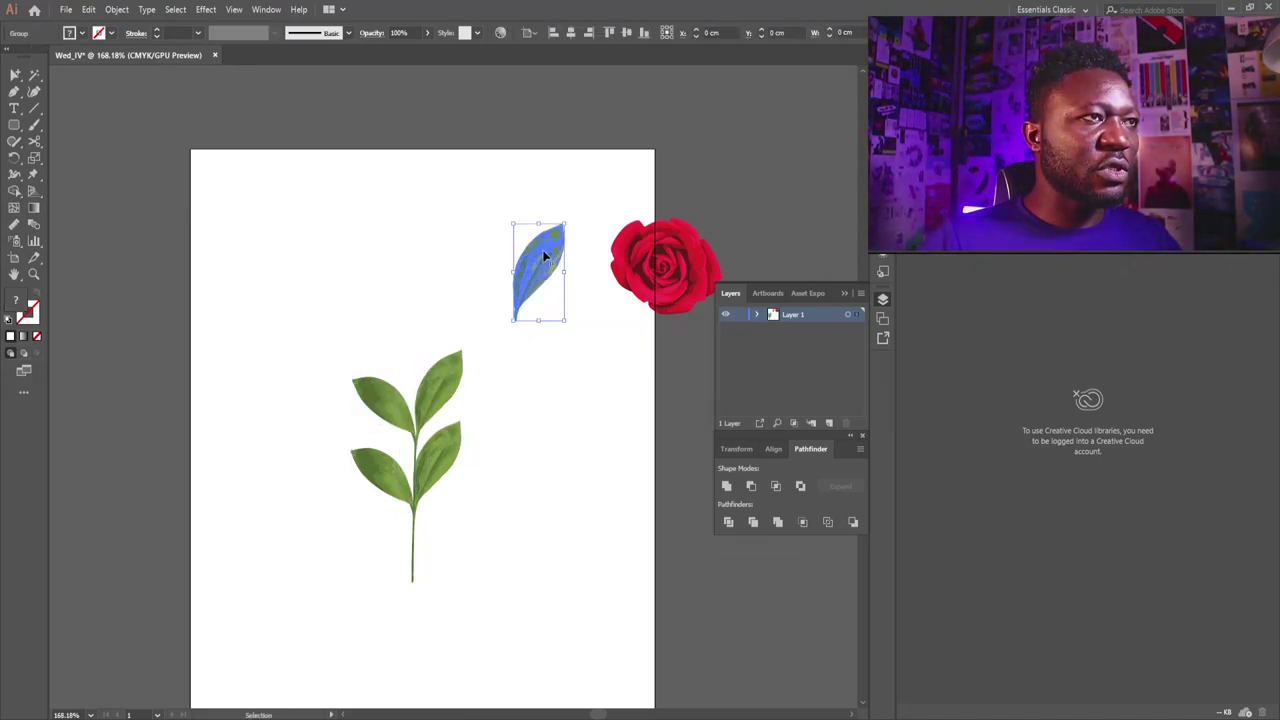
left_click_drag(545, 257, 503, 631)
left_click(370, 357)
key("a")
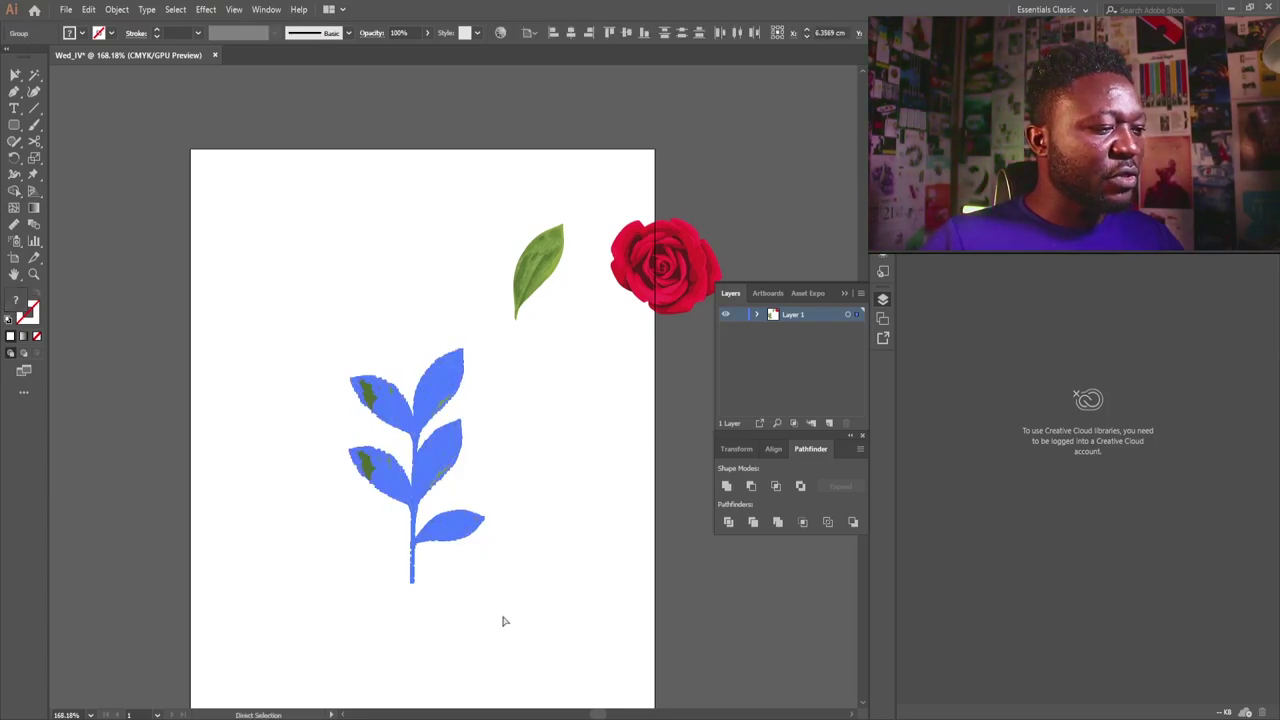
key("v")
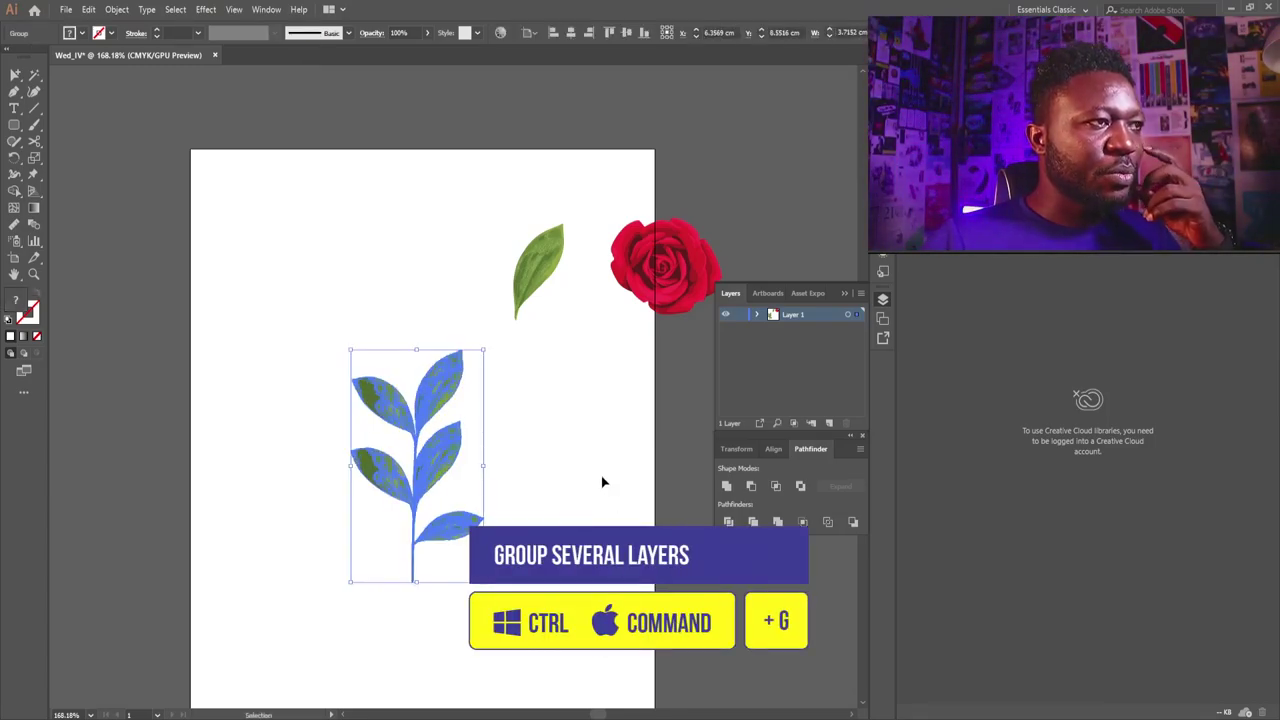
- Rotate the branch to lie horizontally with its stem end at right and apply a horizontal Flag envelope warp with 28% bend
left_click_drag(489, 587, 510, 418)
left_click(128, 11)
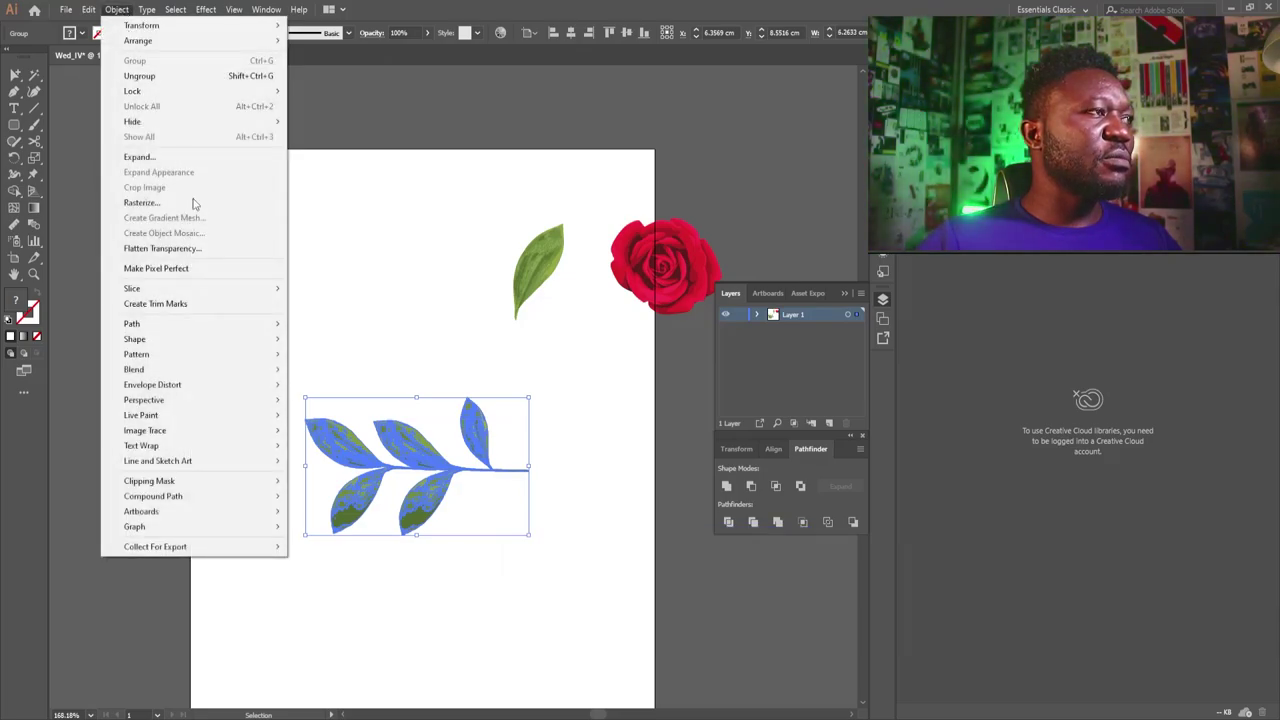
mouse_move(219, 386)
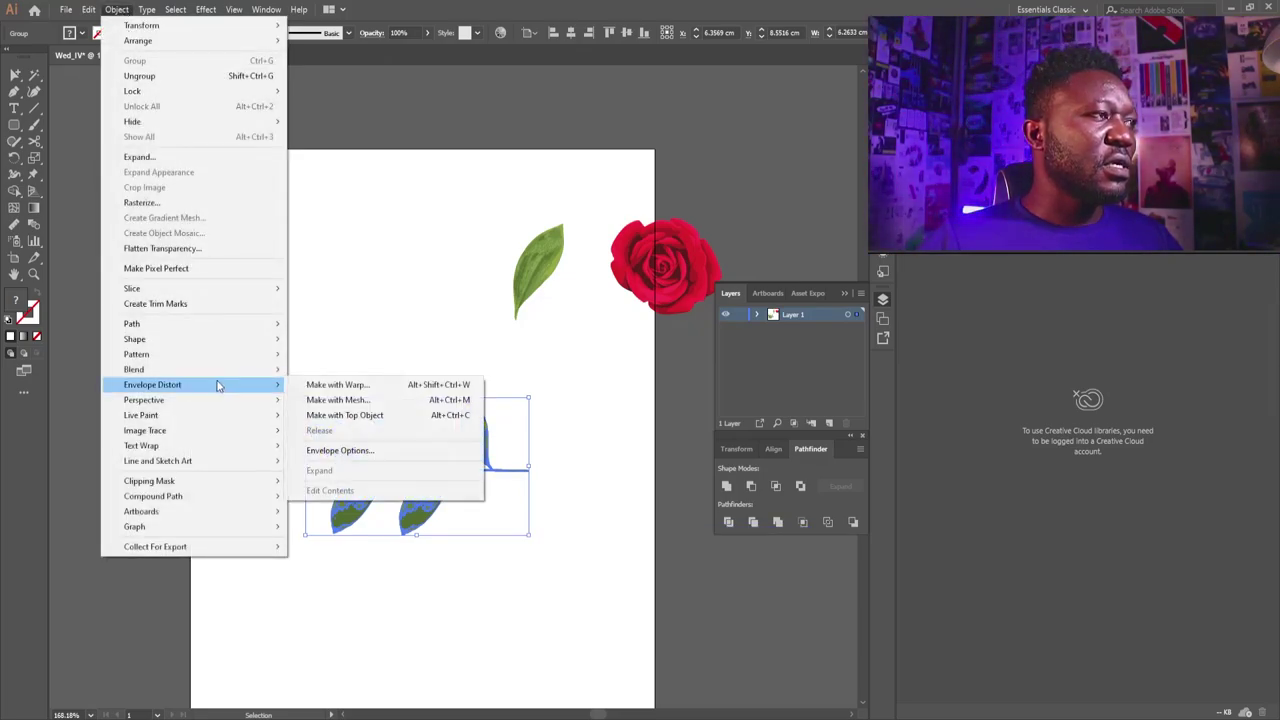
left_click(364, 388)
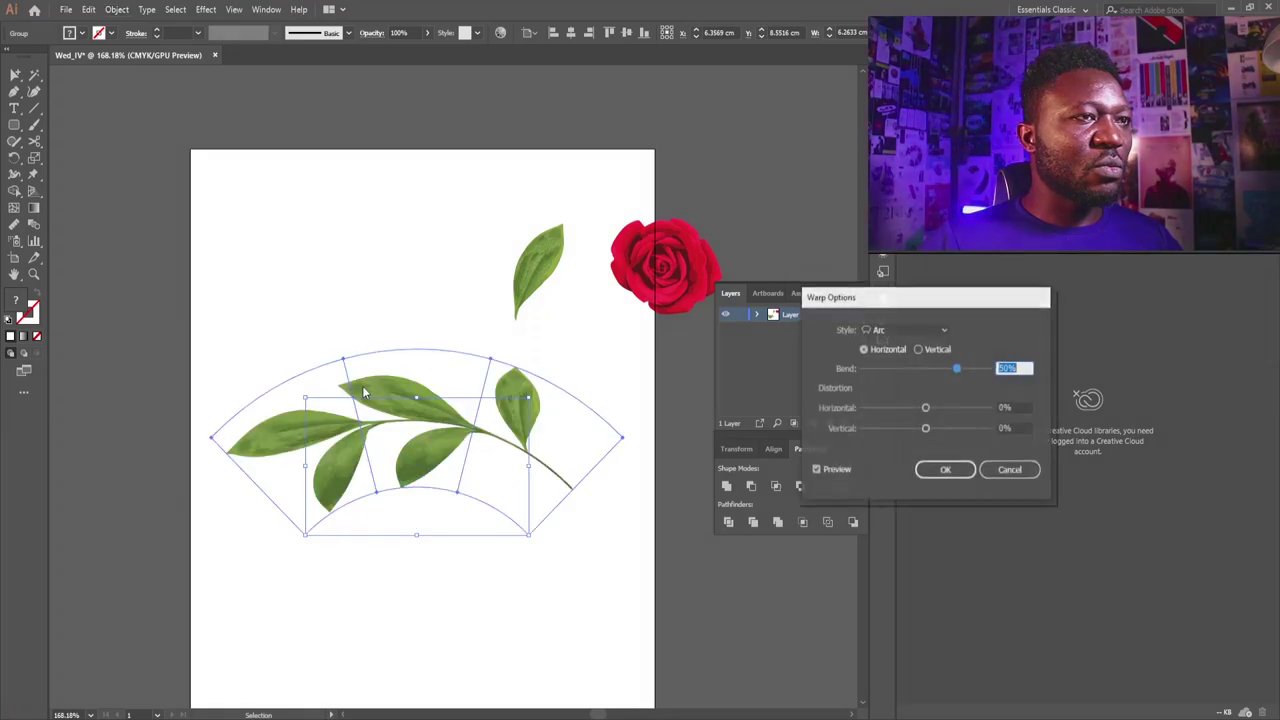
left_click(906, 329)
key("Escape")
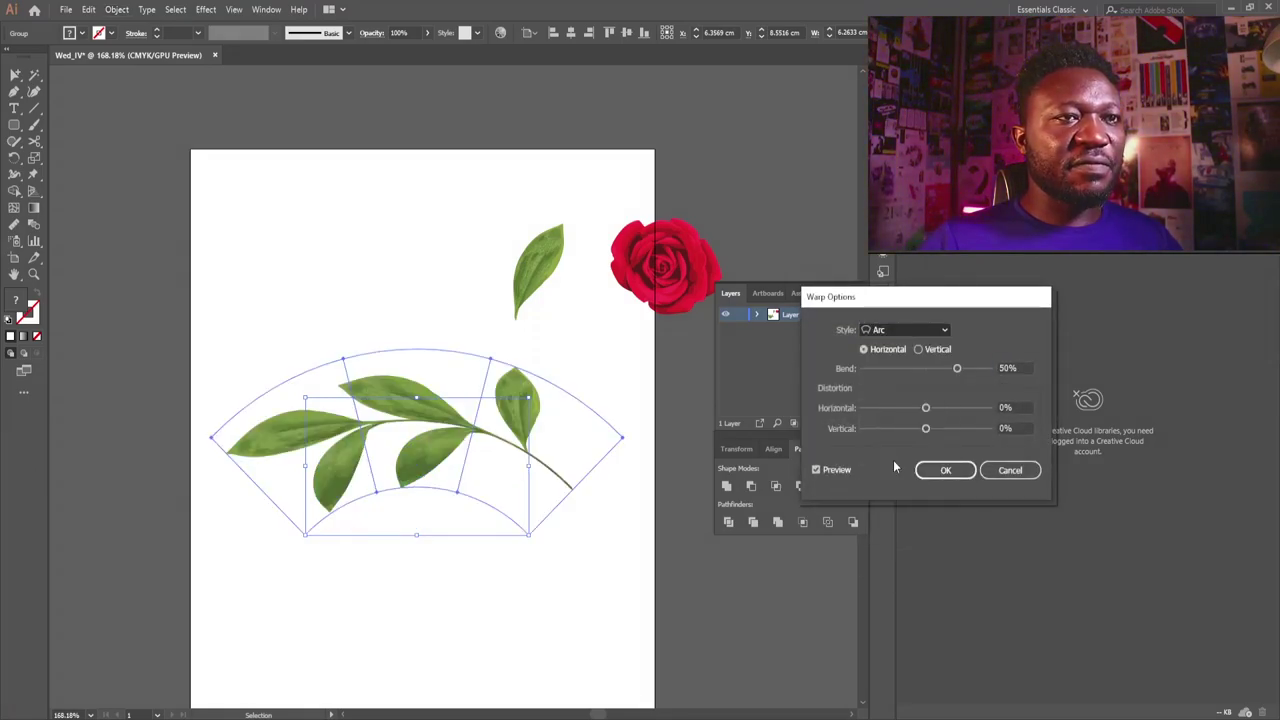
key("f")
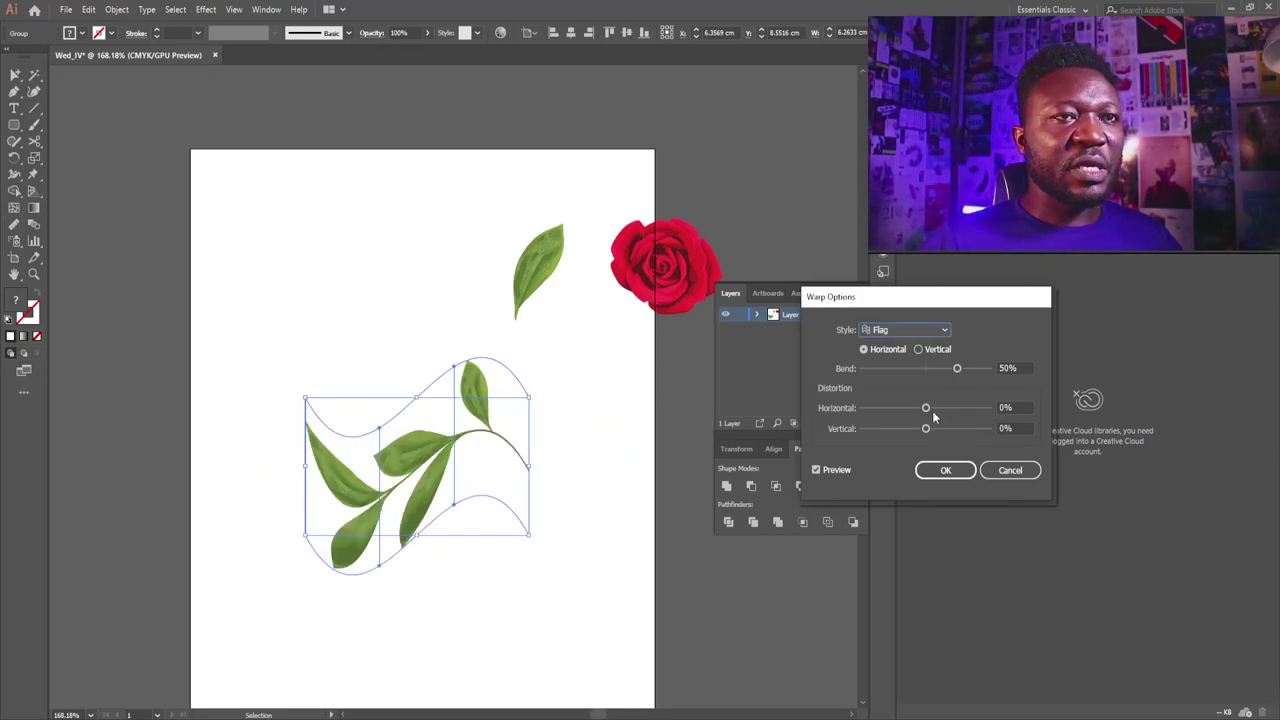
left_click_drag(961, 369, 950, 370)
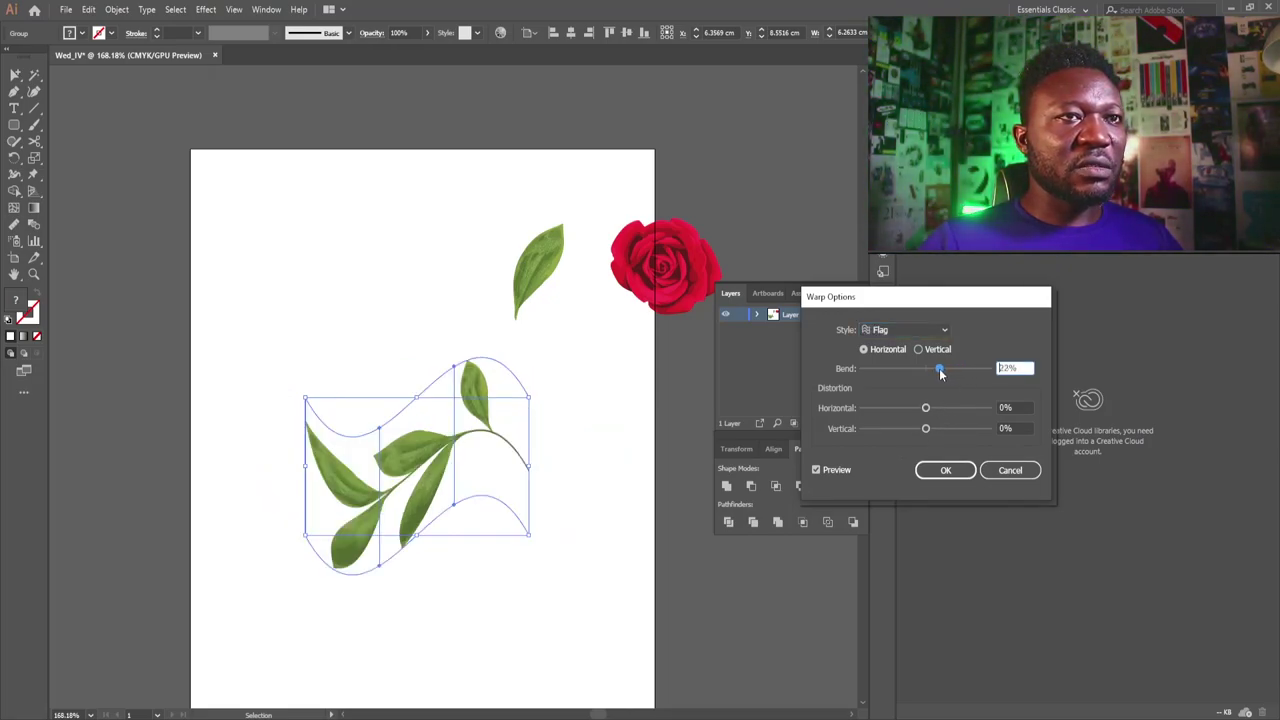
left_click(945, 470)
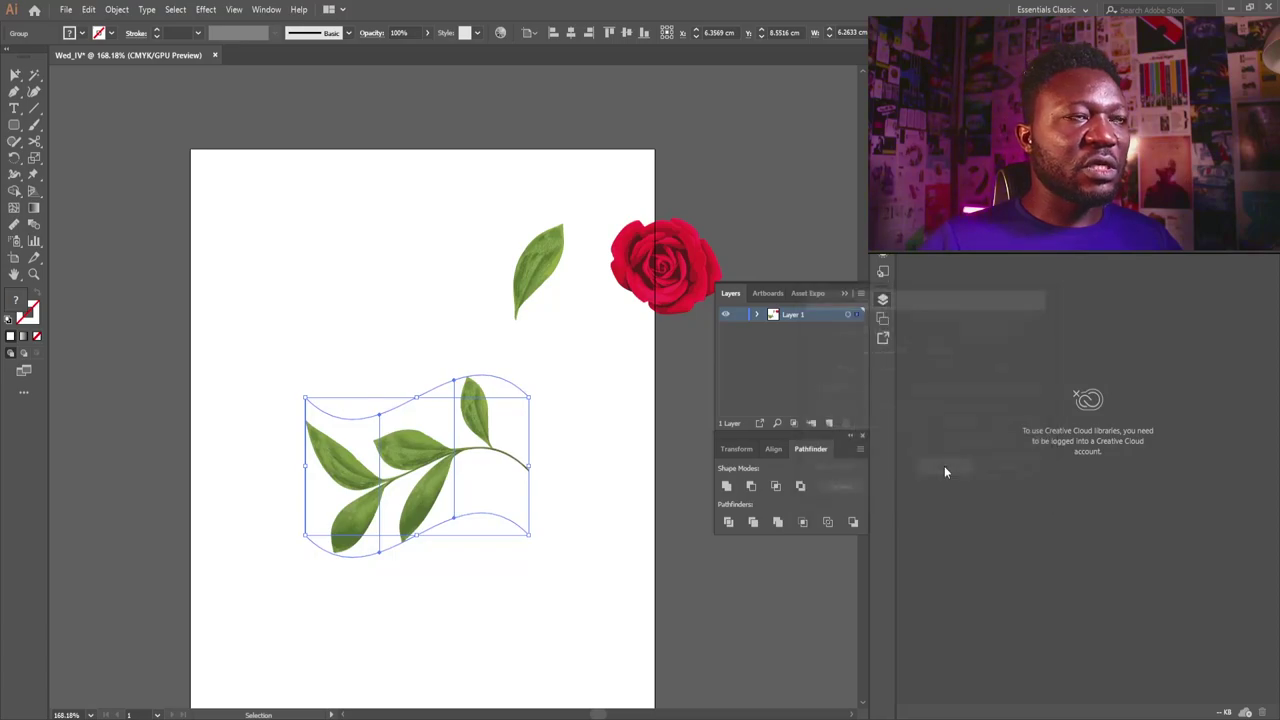
- Expand the warped branch's object and fill into plain vector paths
left_click(566, 432)
left_click(114, 10)
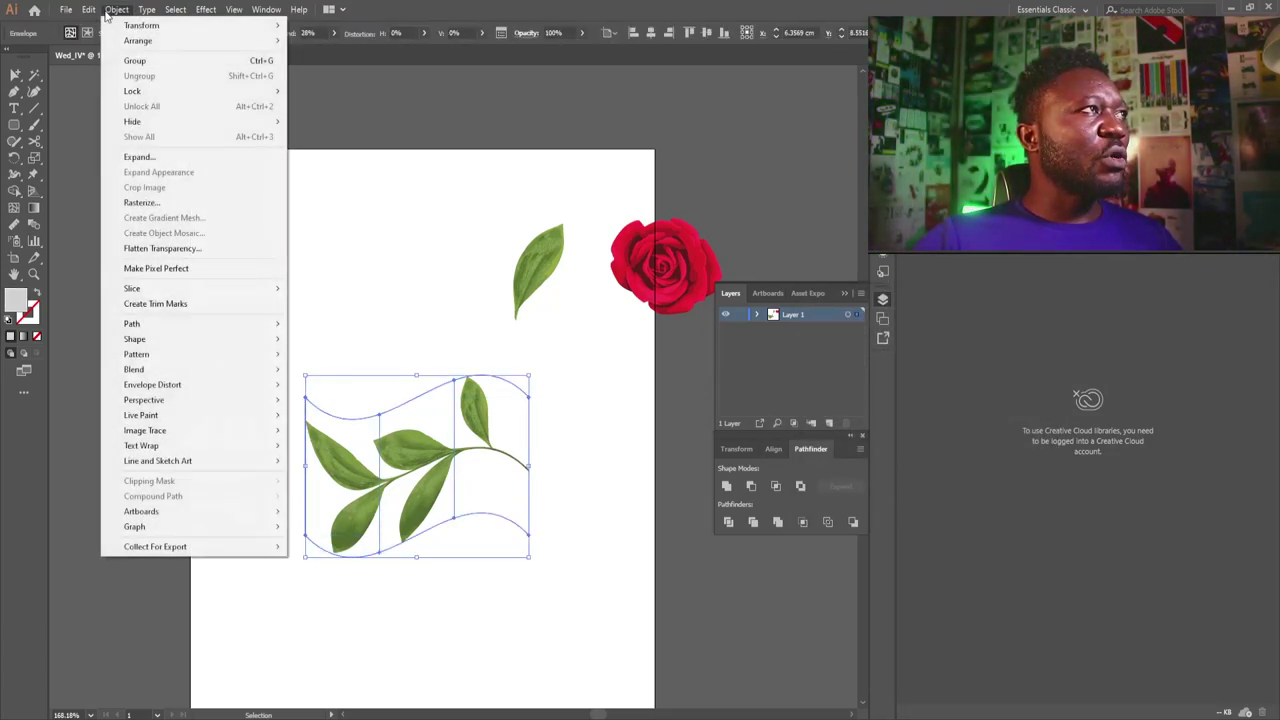
left_click(160, 157)
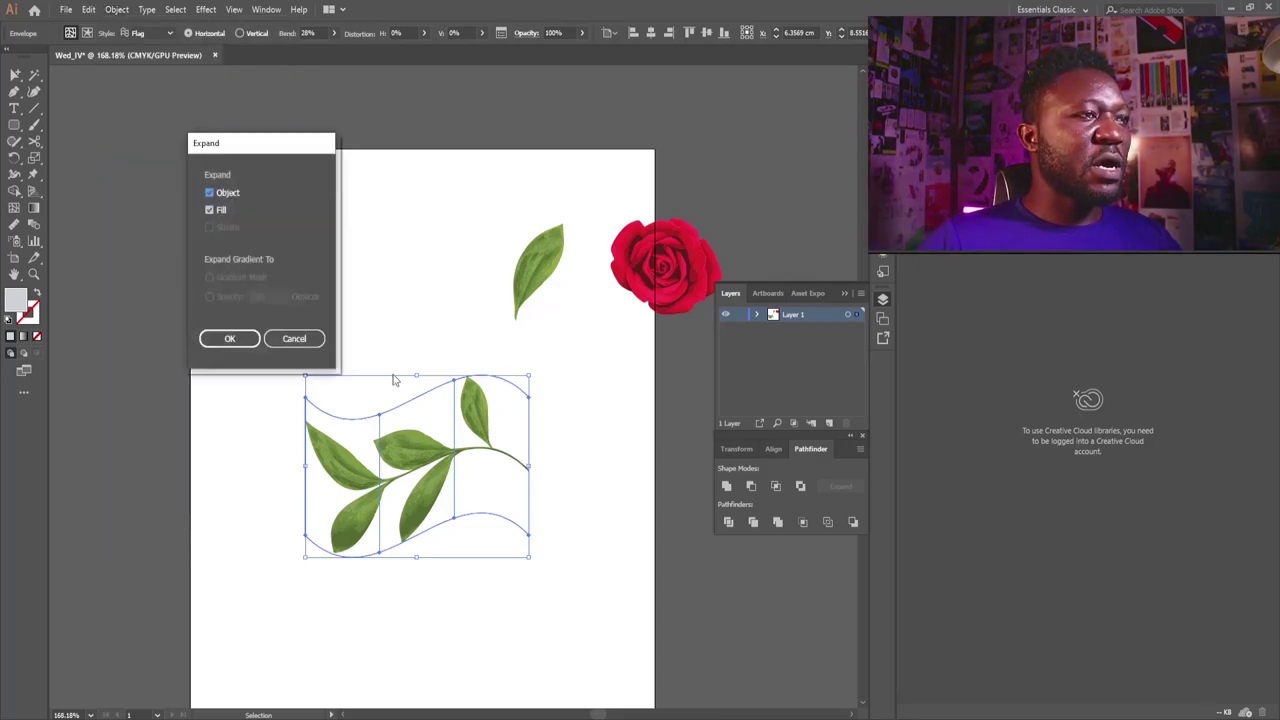
left_click(237, 340)
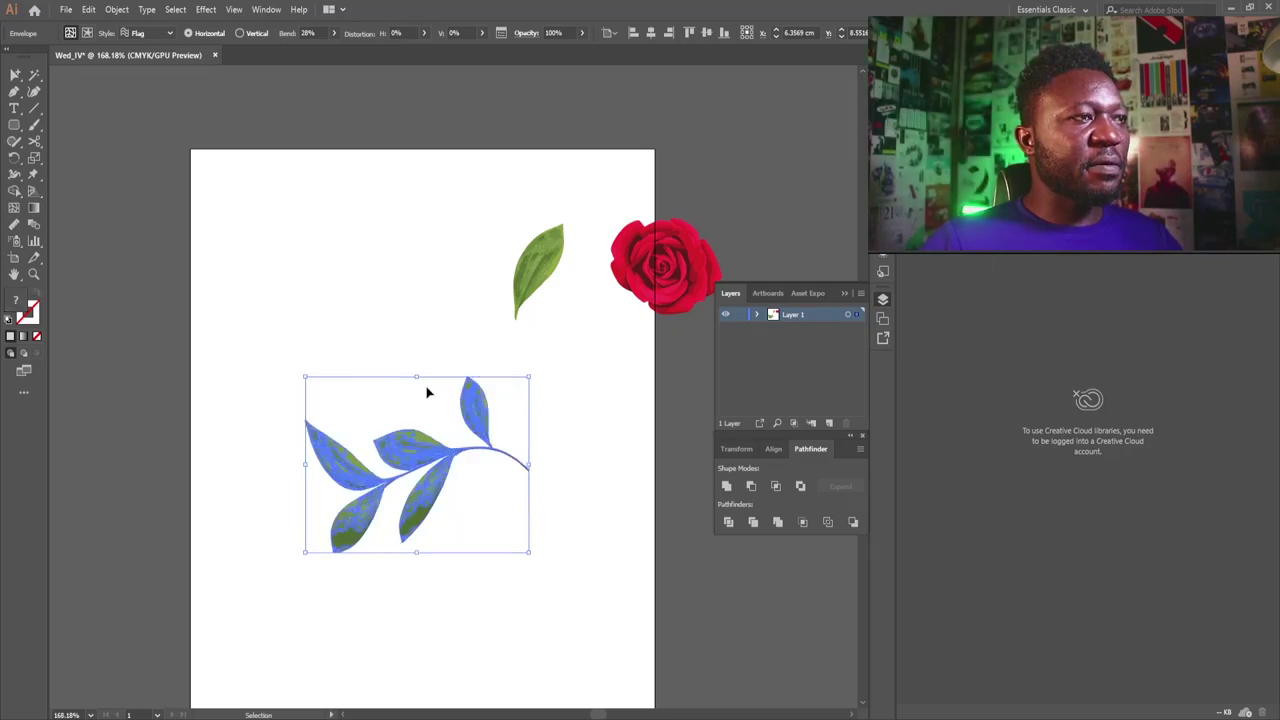
- Rotate the curved branch upright with its stem pointing down and place it near the middle of the artboard
left_click(491, 335)
left_click_drag(447, 383, 414, 337)
left_click_drag(501, 328, 432, 486)
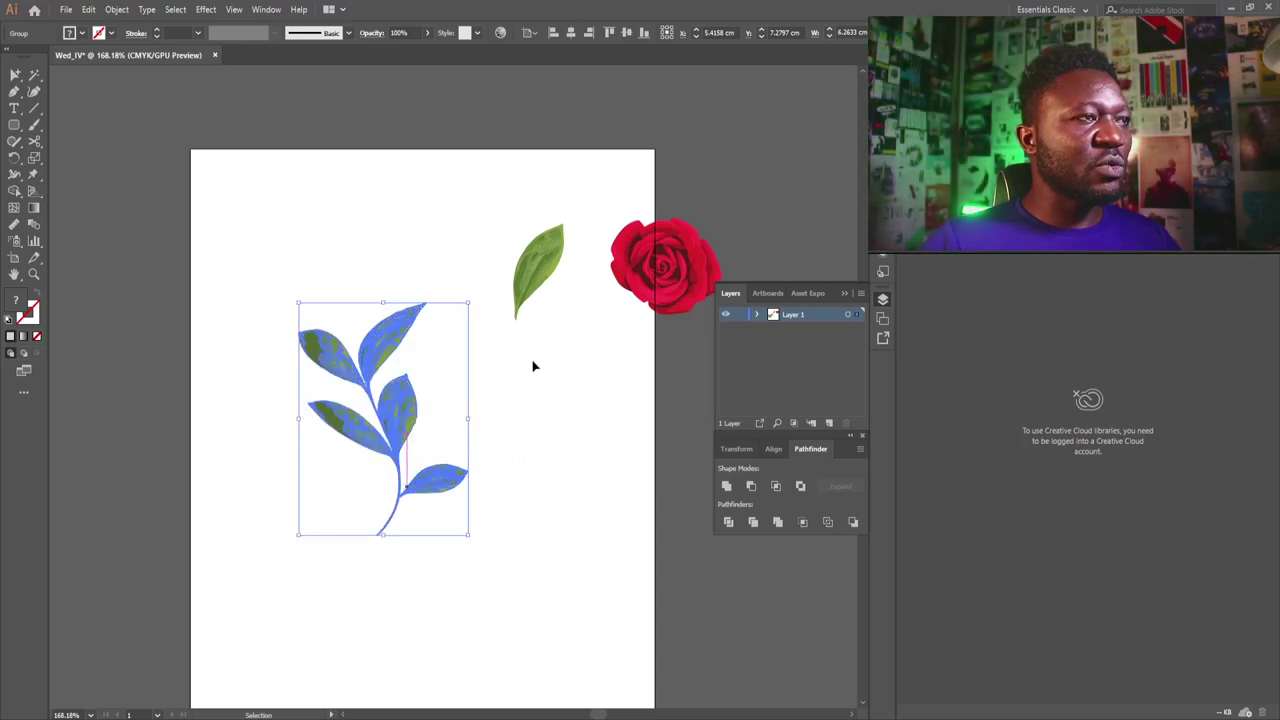
left_click(506, 491)
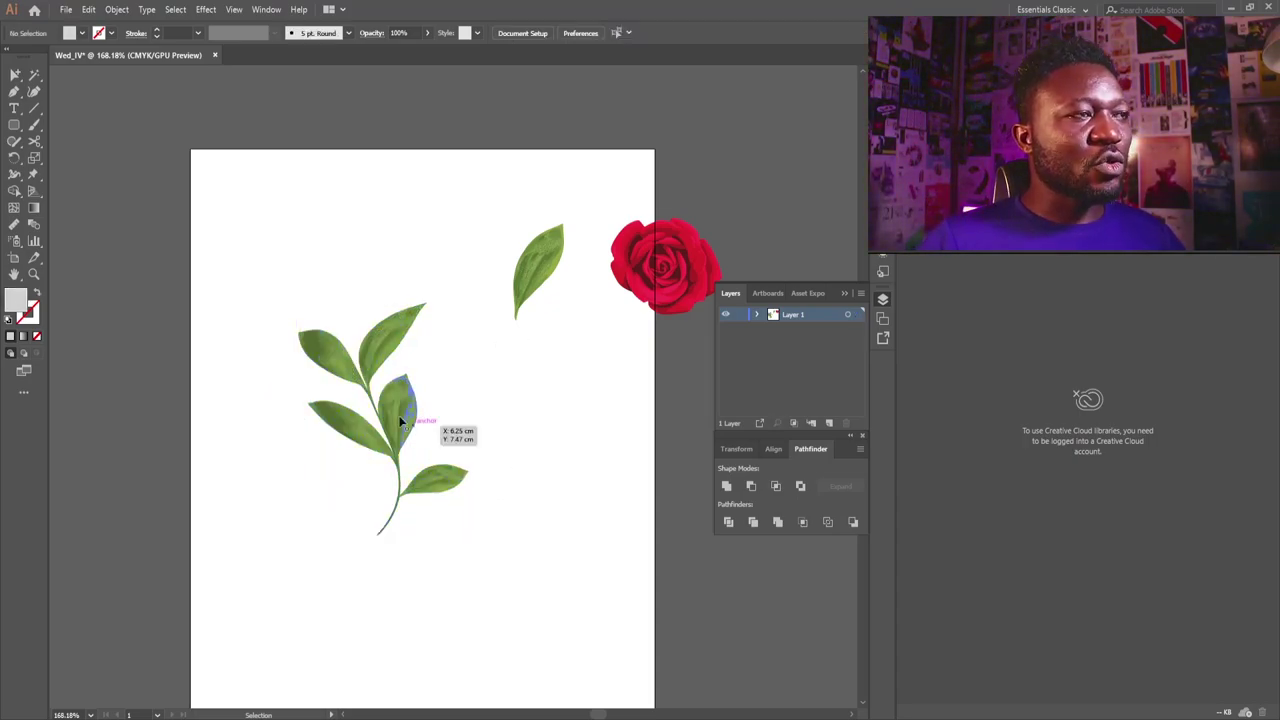
left_click_drag(400, 421, 434, 457)
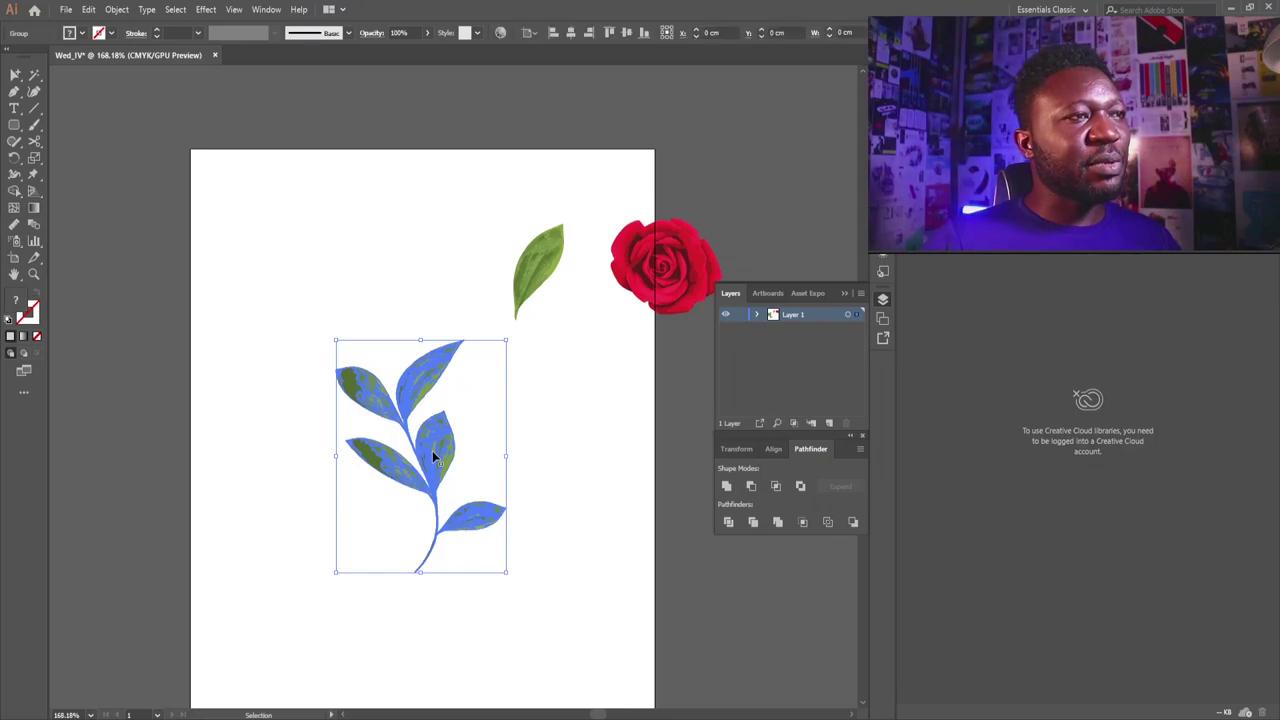
left_click_drag(514, 319, 474, 301)
left_click_drag(540, 274, 480, 312)
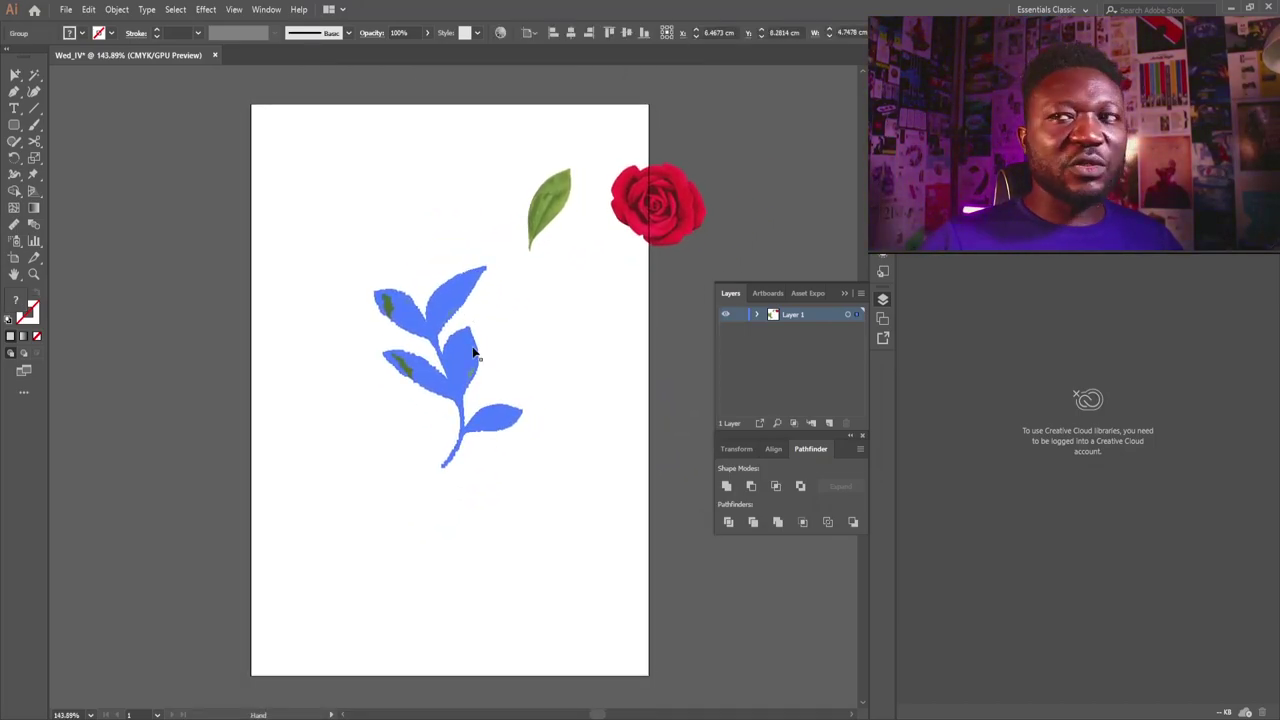
- Duplicate the branch onto the artboard's lower-left corner and place a smaller, rotated second copy beside it
left_click_drag(470, 368, 380, 538)
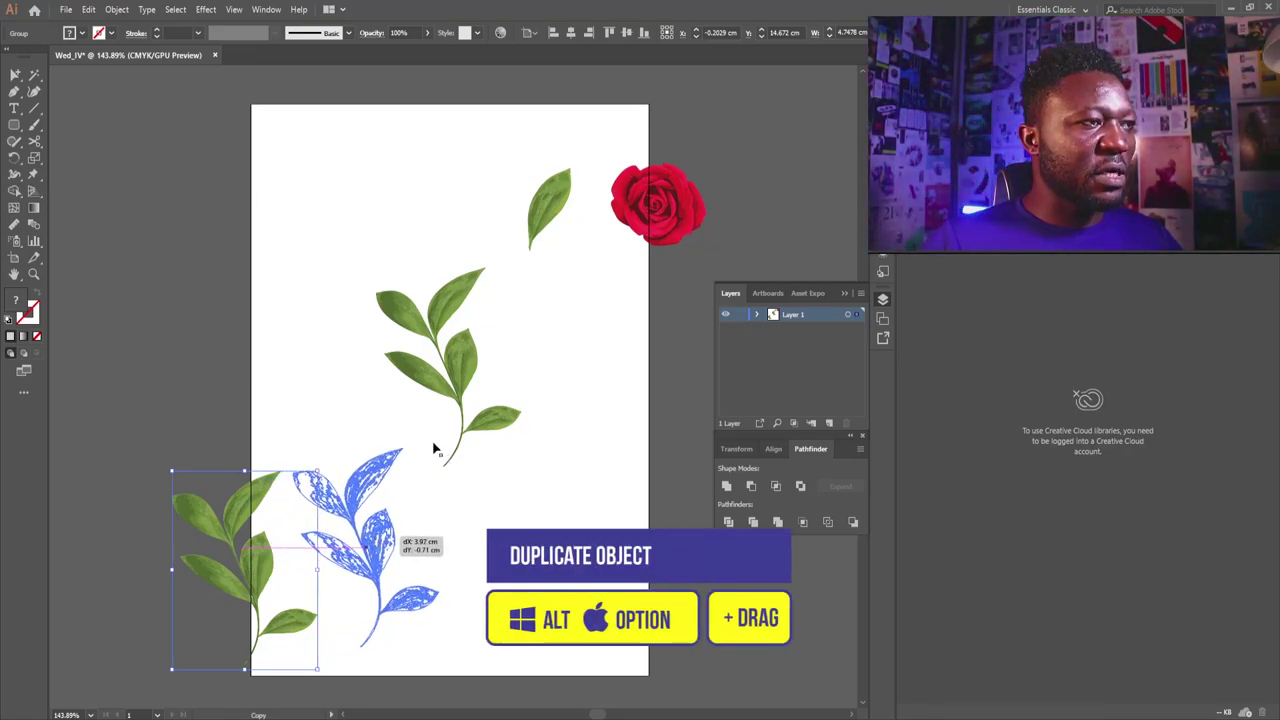
left_click_drag(435, 450, 400, 636)
- Reflect the smaller branch copy about the vertical axis
right_click(358, 567)
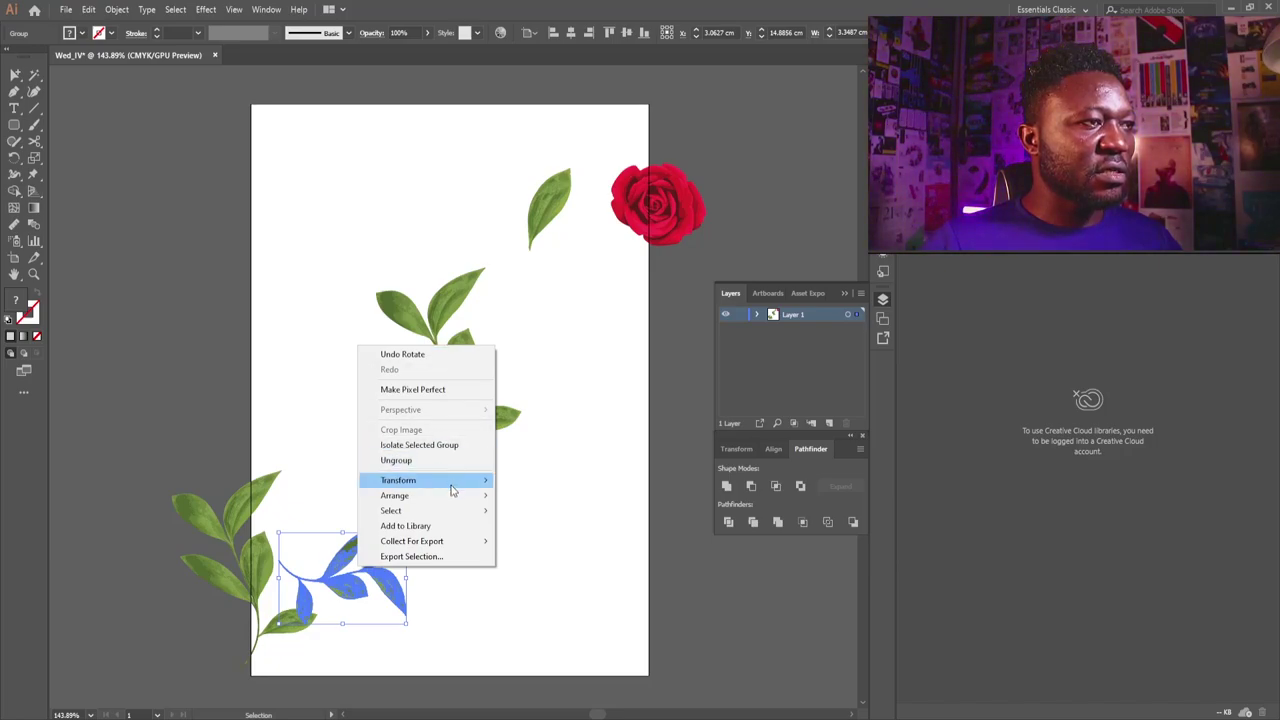
mouse_move(455, 482)
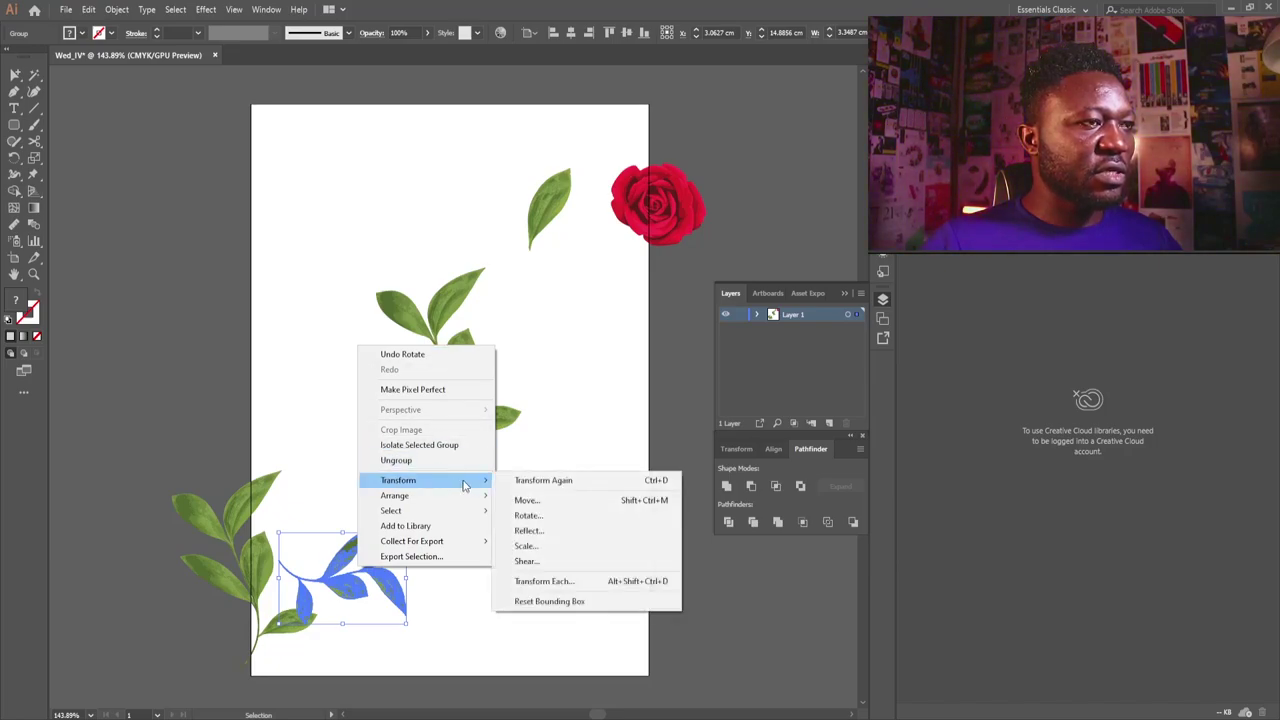
left_click(564, 533)
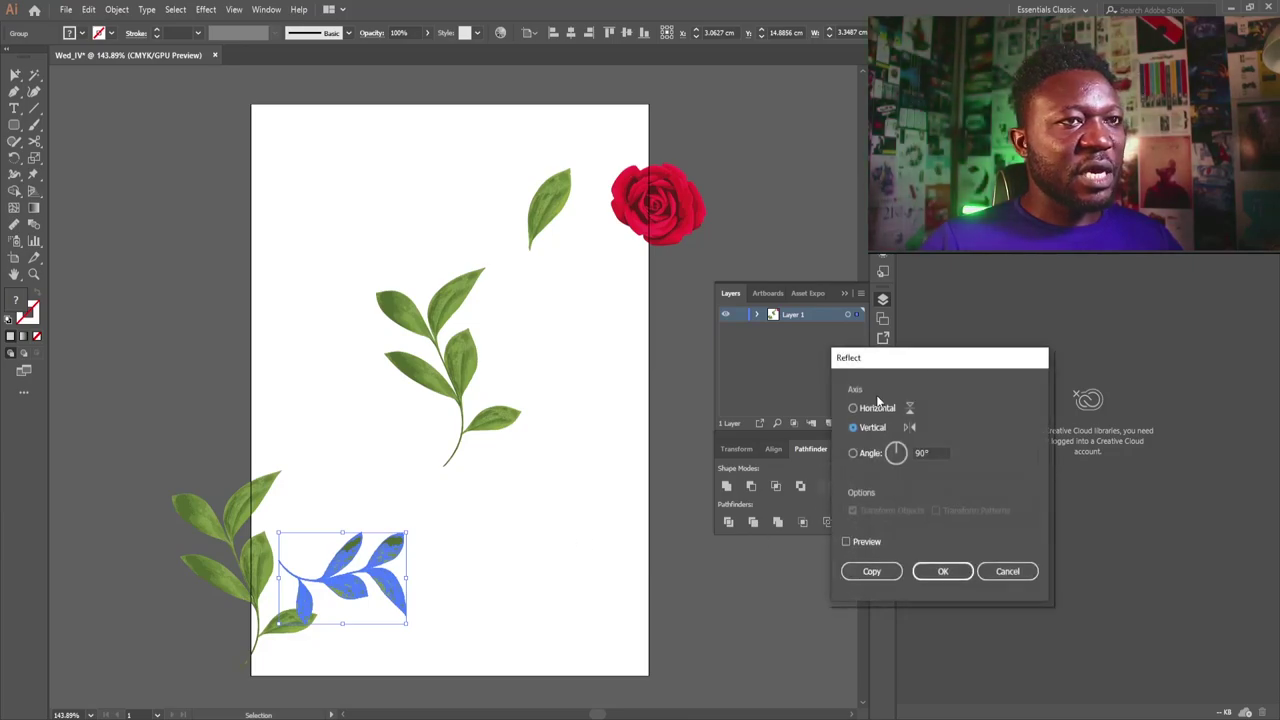
left_click_drag(900, 368, 751, 388)
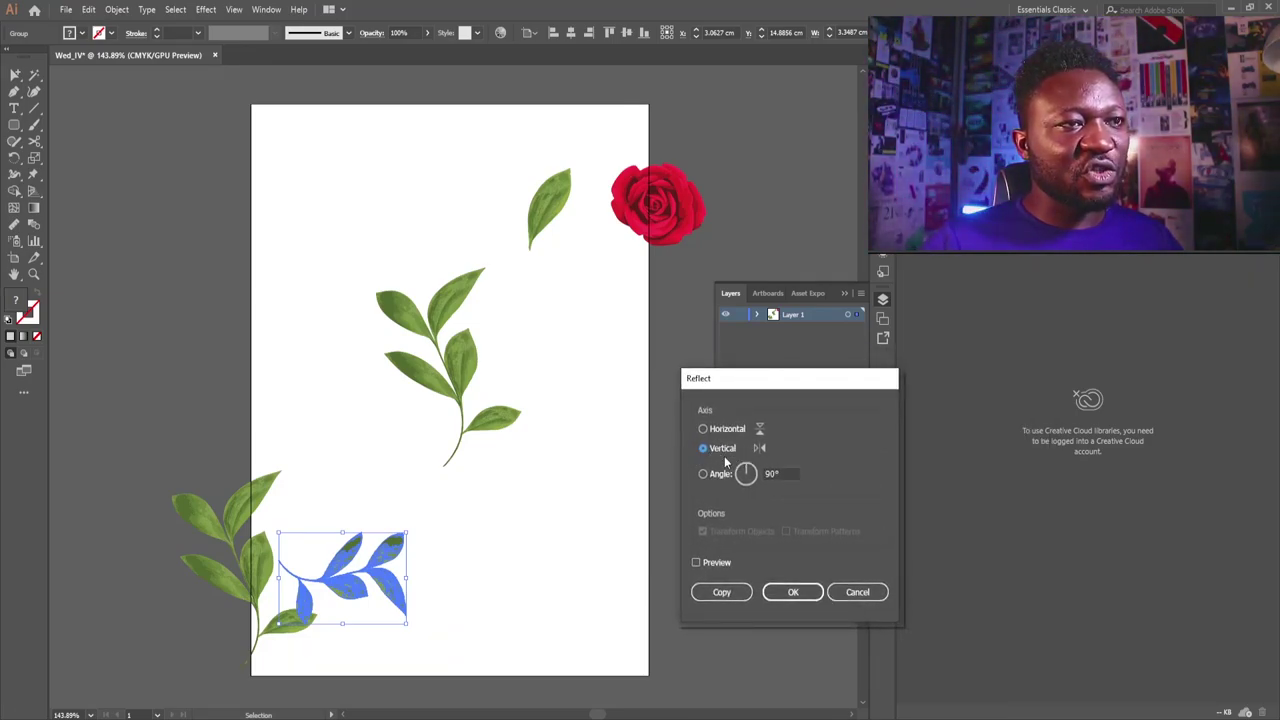
left_click(779, 593)
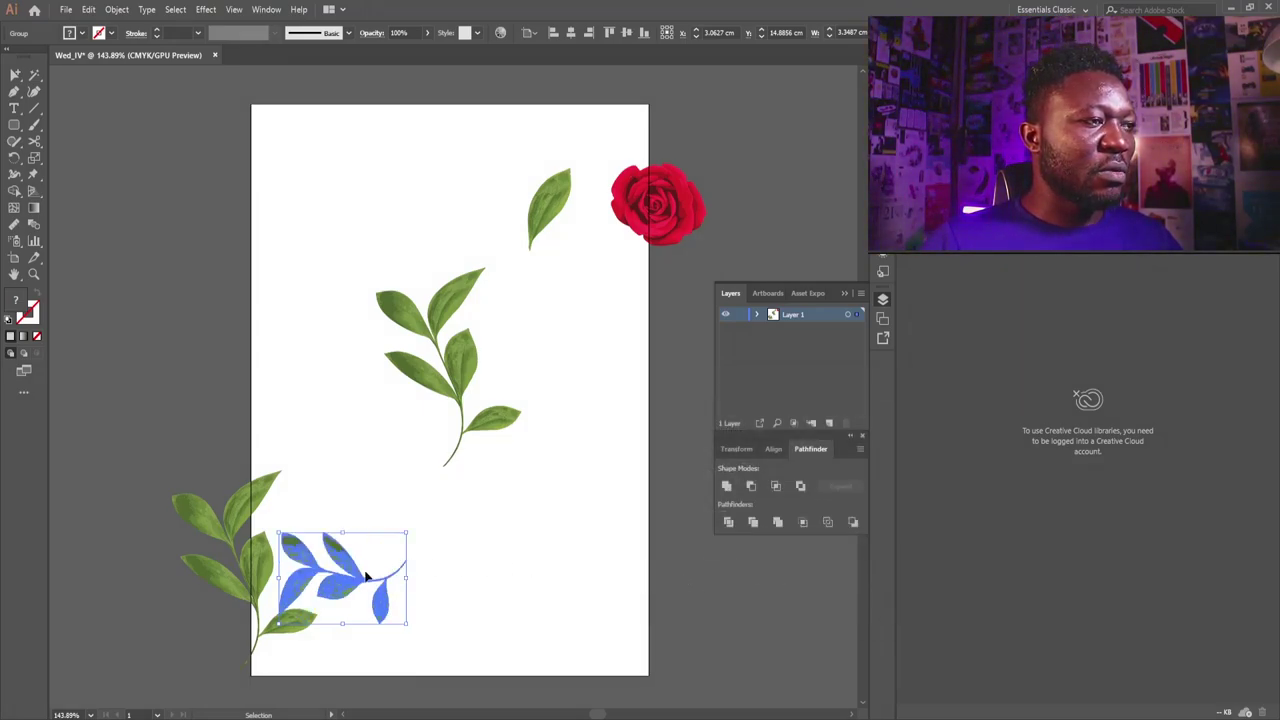
left_click(418, 572)
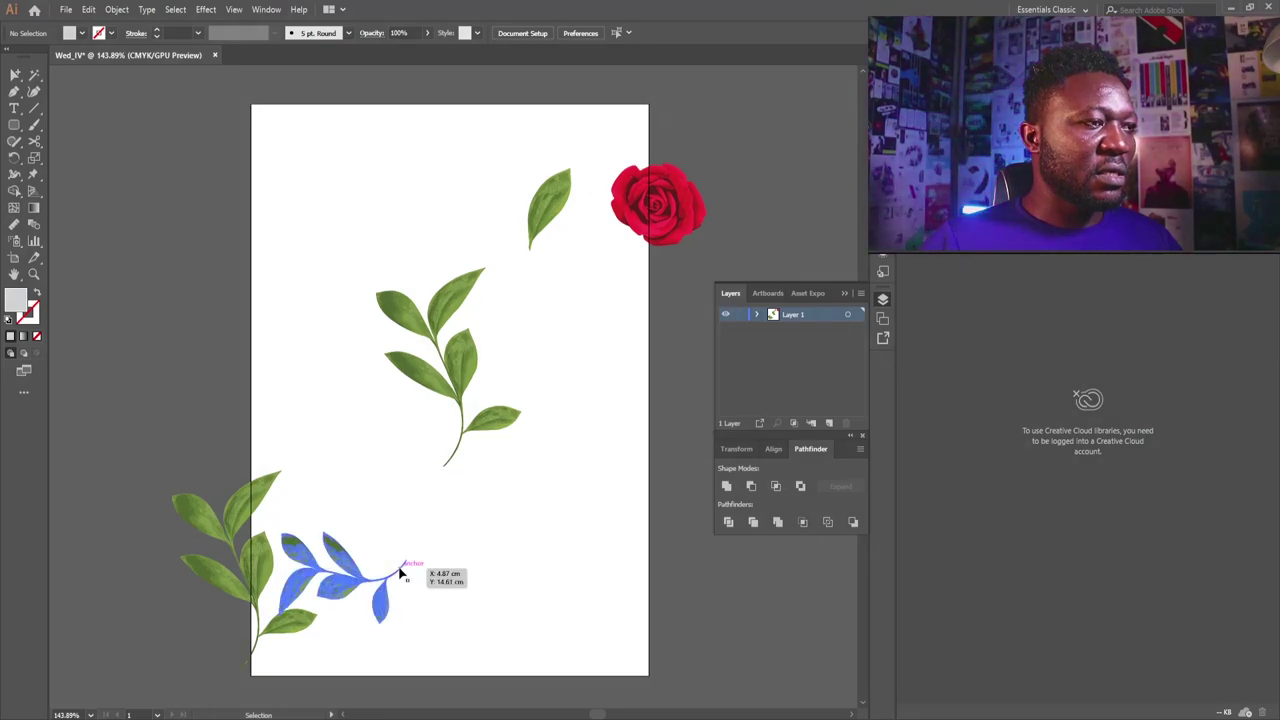
- Move the reflected small branch onto the artboard's lower-left corner so its stem meets the base of the large branch
left_click(418, 546)
left_click_drag(414, 530, 327, 661)
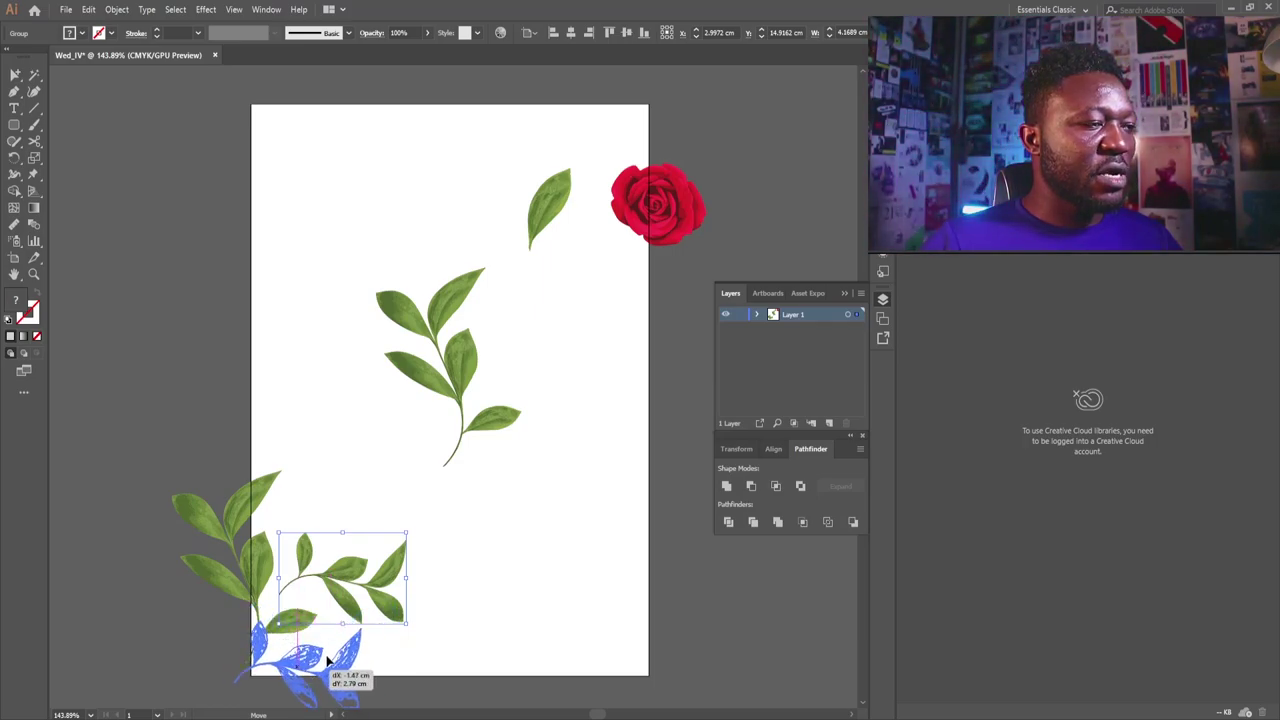
left_click_drag(435, 580, 435, 580)
left_click(351, 530)
- Move the middle branch down to the artboard's bottom edge beside the corner branches and scale it down
left_click_drag(368, 605, 349, 515)
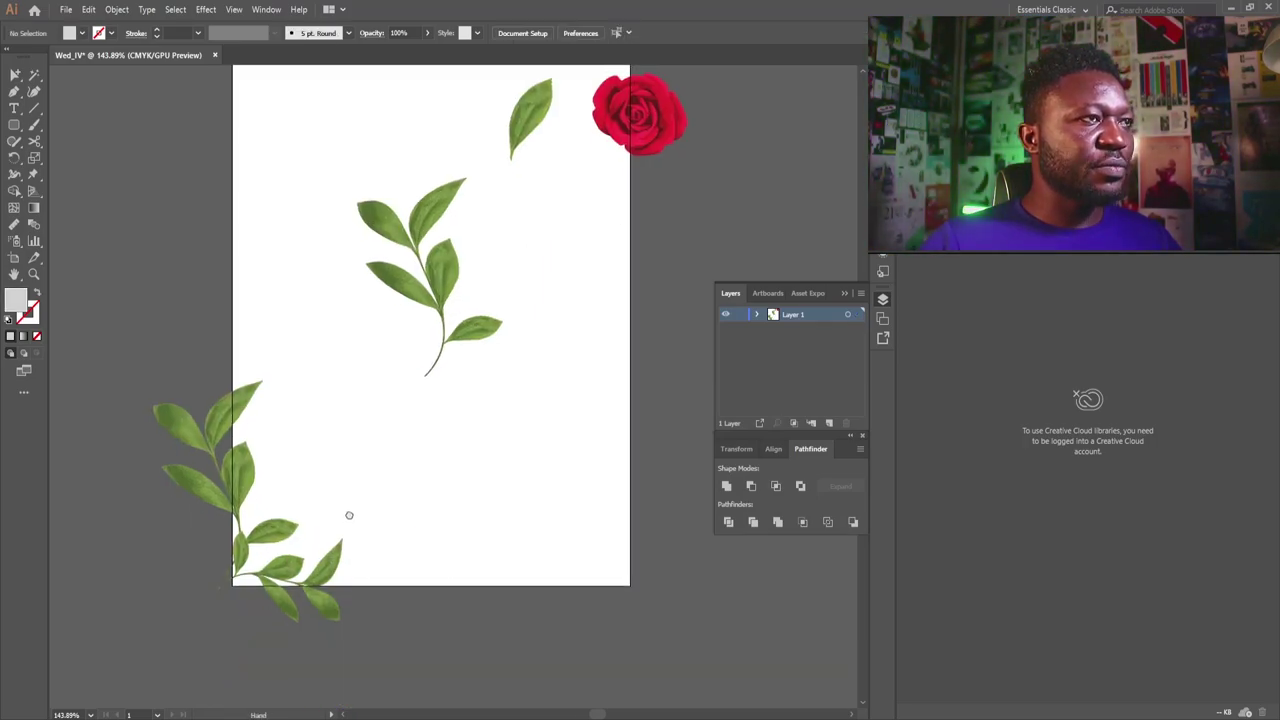
left_click(441, 303)
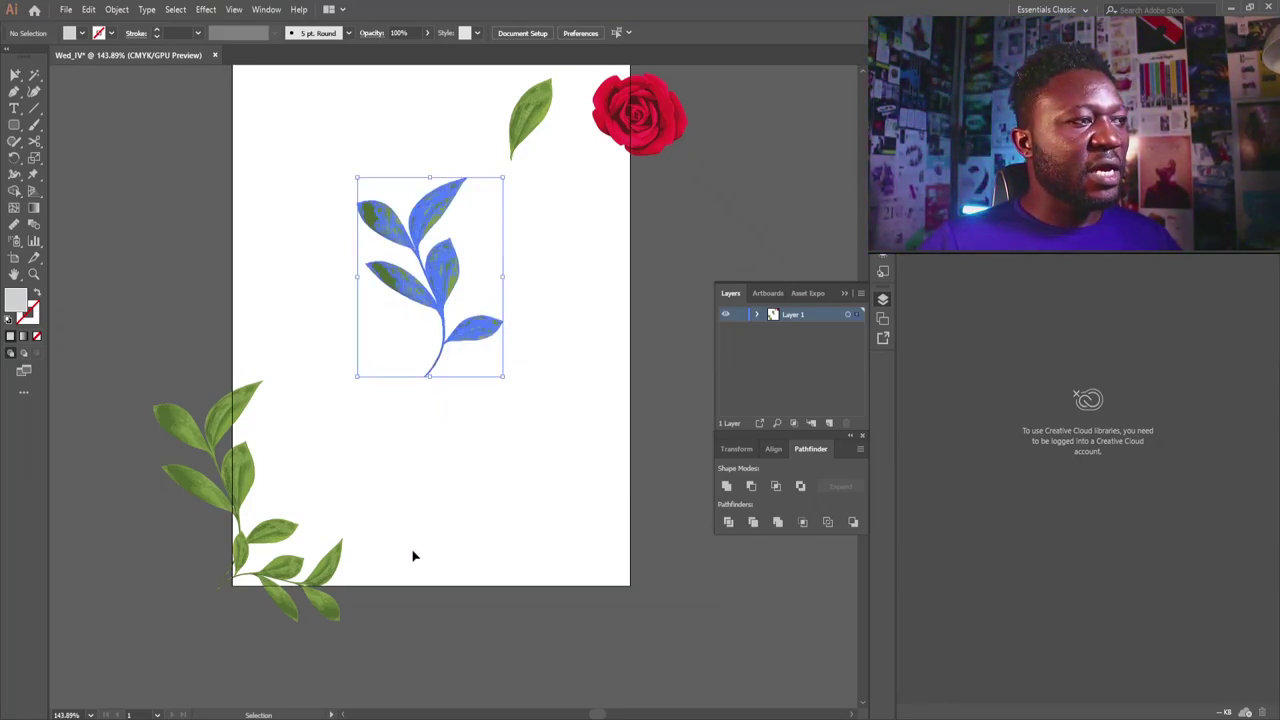
left_click_drag(413, 551, 431, 594)
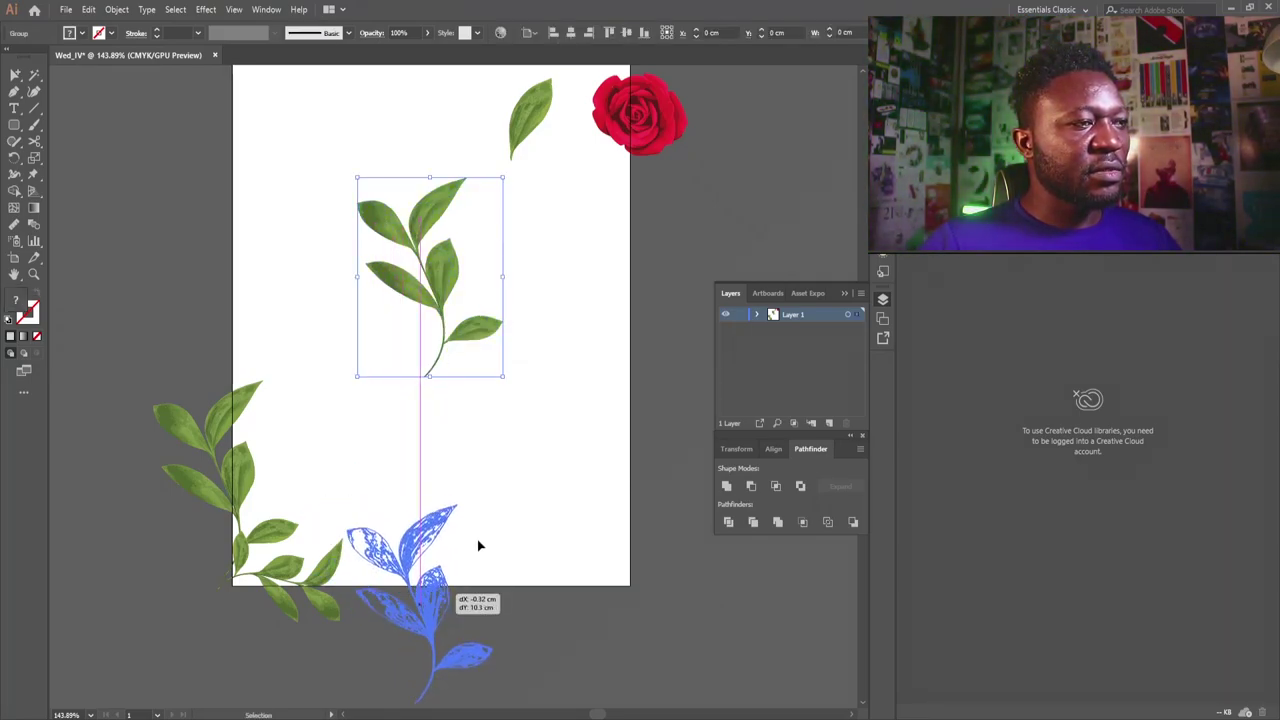
mouse_move(479, 545)
left_mouse_down()
mouse_move(468, 532)
mouse_move(461, 541)
left_mouse_up()
left_click_drag(389, 592, 392, 582)
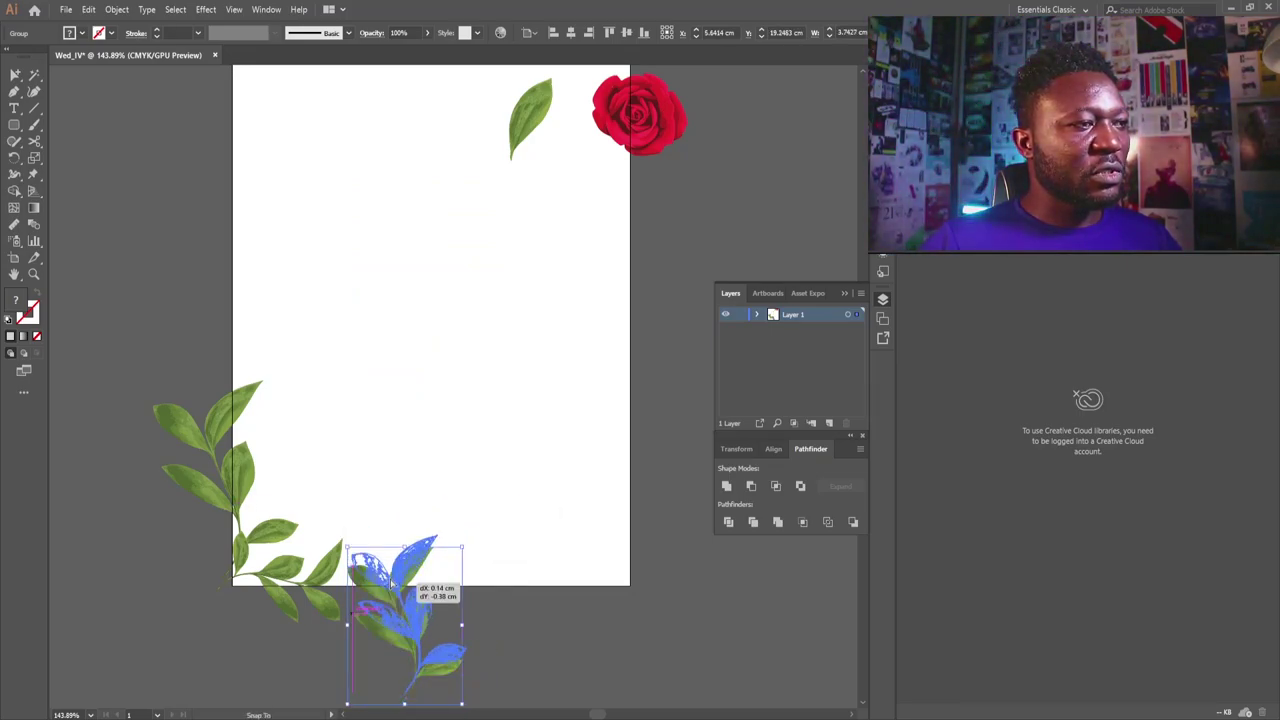
- Copy the large lower-left branch to the top of the artboard and move the rose and single leaf to its lower half
left_click_drag(539, 322, 522, 387)
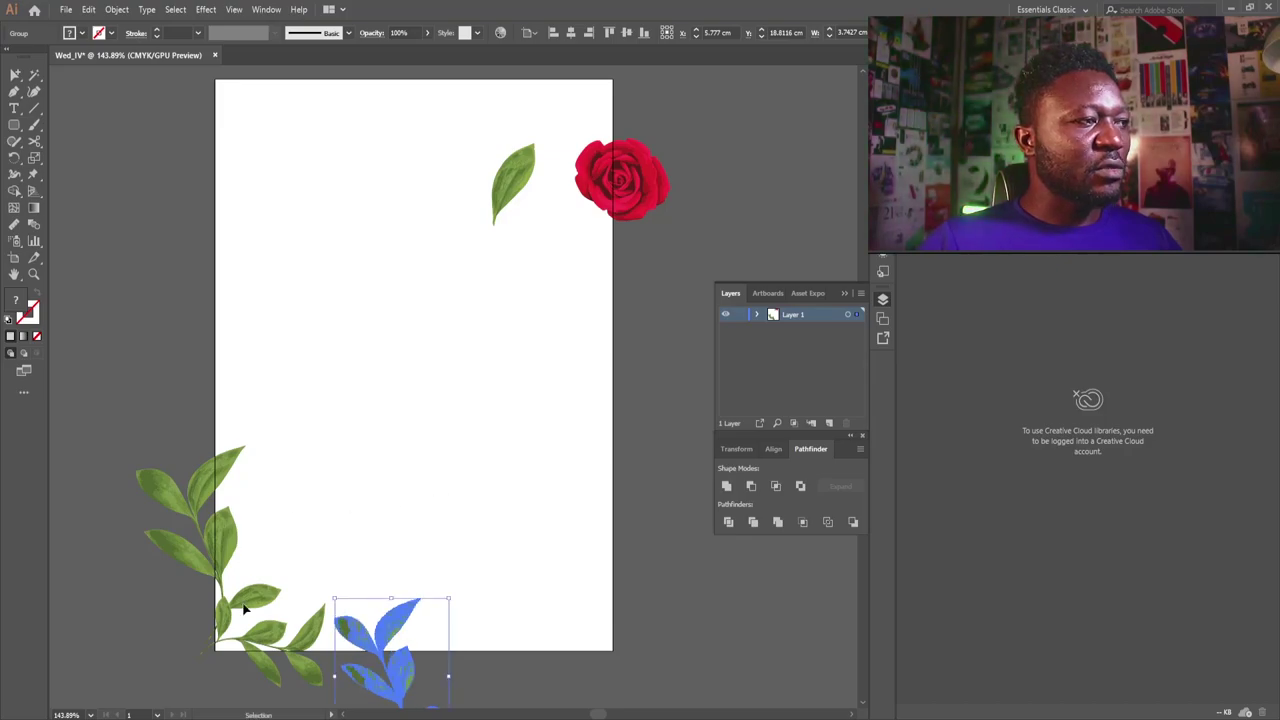
left_click_drag(212, 524, 433, 193)
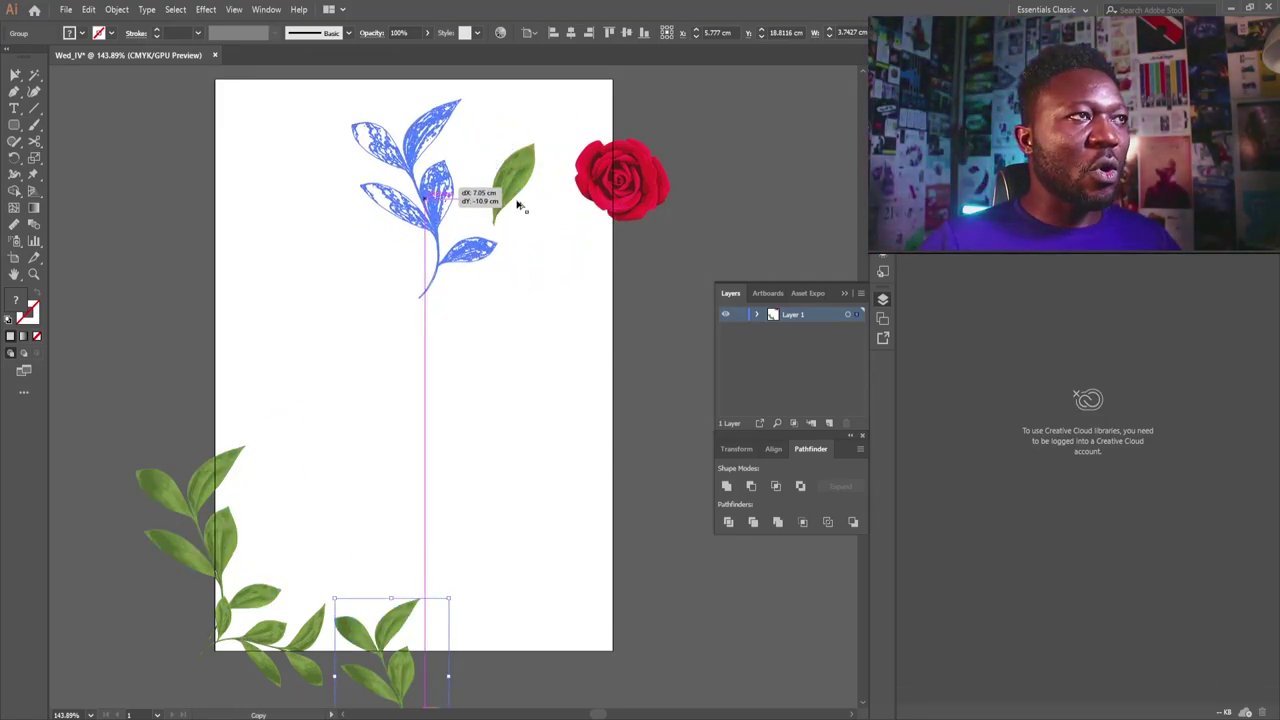
left_click_drag(658, 145, 549, 432)
left_click_drag(518, 185, 378, 420)
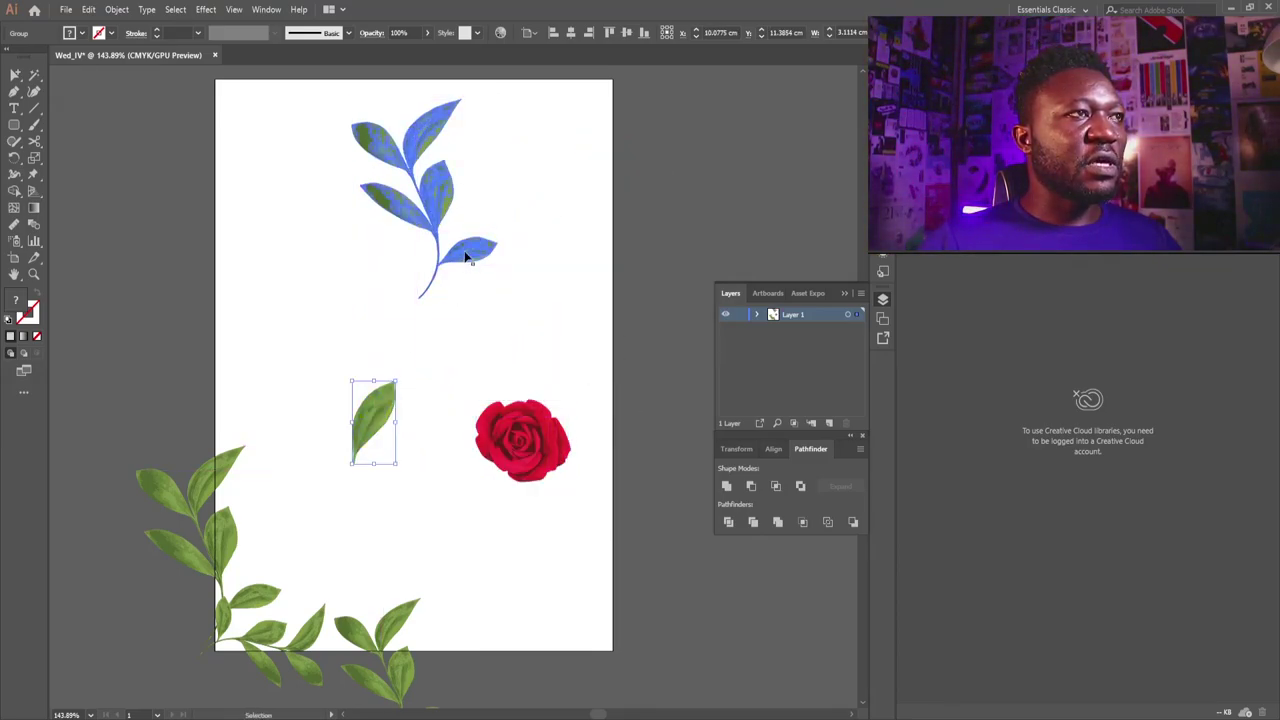
- Rotate the large branch copy and fit it with a smaller branch at the artboard's upper-right corner, stems meeting at the corner
left_click(474, 263)
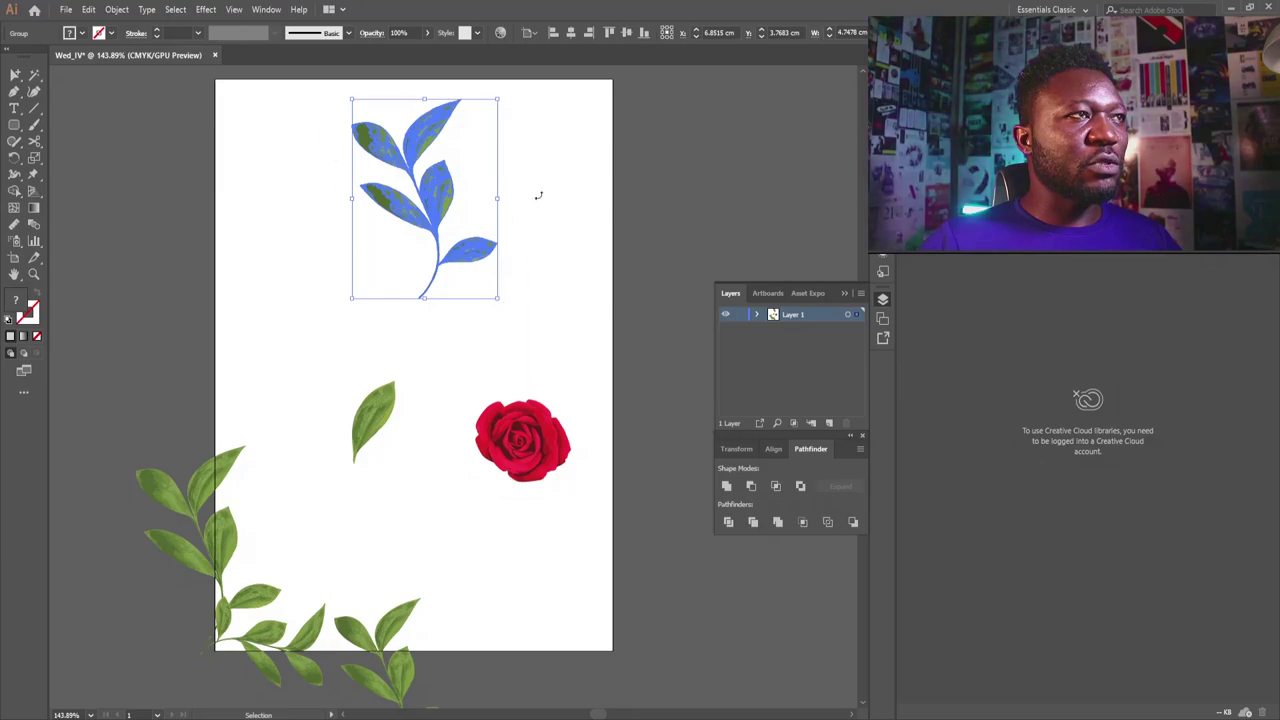
left_click_drag(538, 196, 458, 108)
left_click_drag(451, 180, 560, 266)
left_click_drag(634, 383, 577, 426)
left_click_drag(590, 264, 597, 115)
- Duplicate the small upper-right branch below the cluster and reflect the copy
left_click_drag(530, 165, 530, 347, "alt")
right_click(590, 318)
mouse_move(622, 449)
left_click(765, 508)
left_click(794, 592)
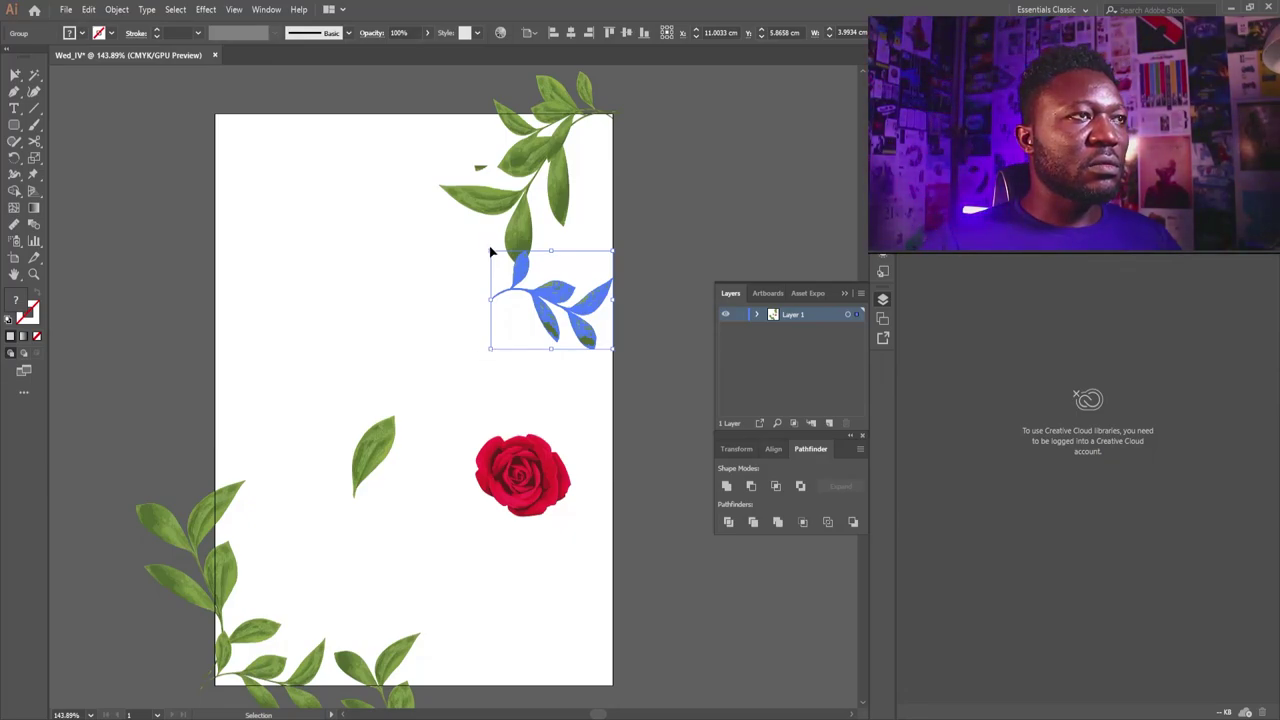
- Rotate the reflected branch copy to hang downward and place it along the artboard's right edge with its stem at the upper-right corner
left_click_drag(487, 243, 620, 210)
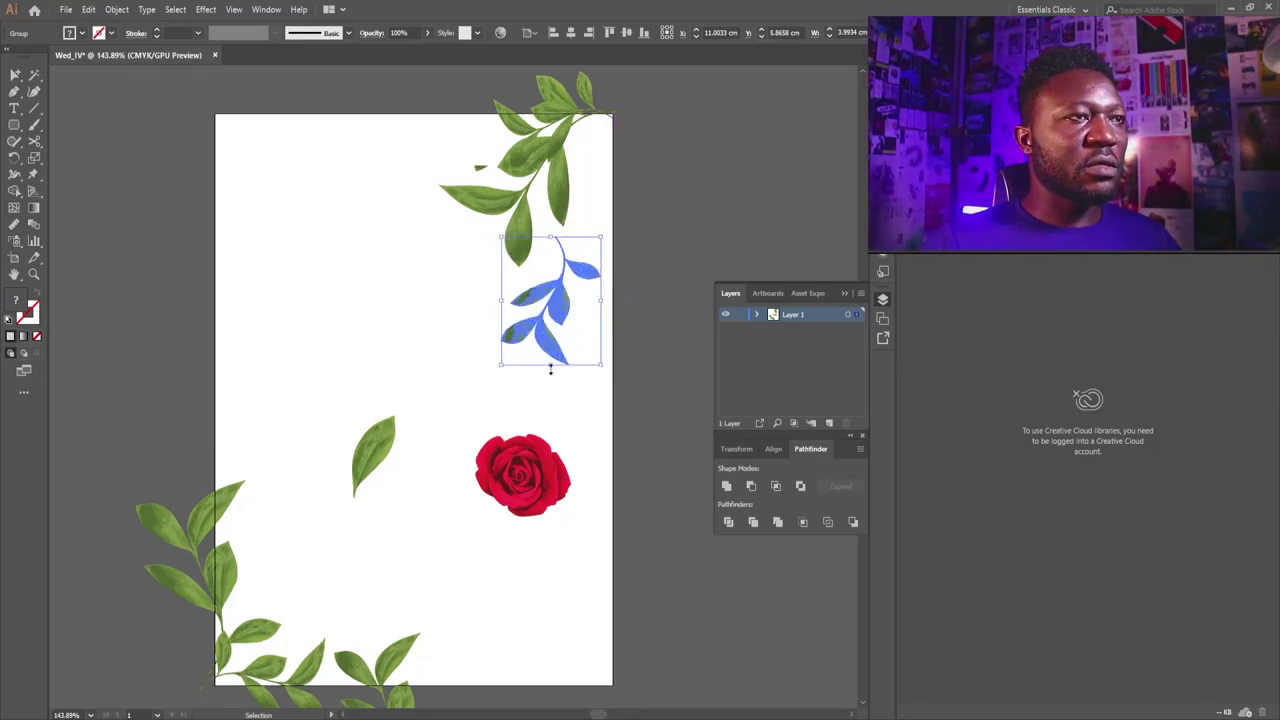
left_click_drag(549, 364, 554, 422)
left_click_drag(571, 280, 610, 200)
left_click(730, 206)
- Delete the stray leaf piece beside the upper-right cluster, and rotate and shift the small hanging branch slightly outward
left_click(486, 168)
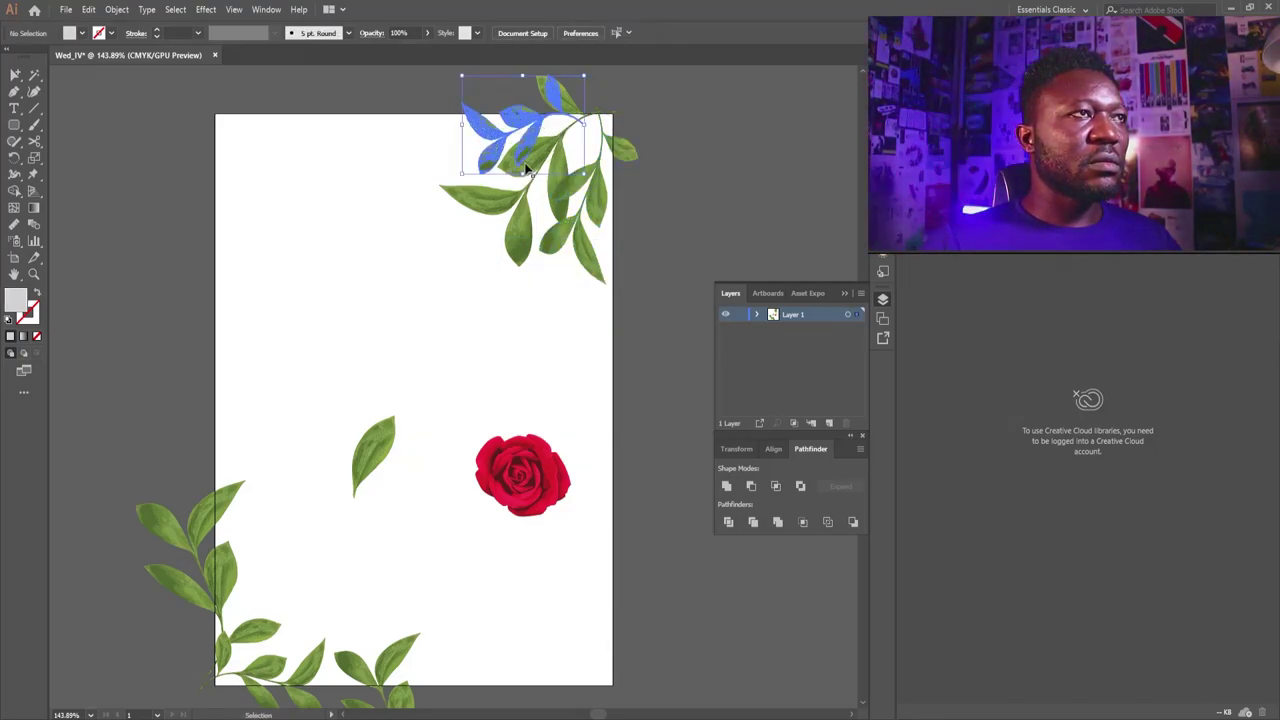
key("Delete")
left_click(594, 268)
left_click_drag(642, 288, 664, 264)
left_click_drag(591, 172, 610, 160)
left_click(703, 171)
- Duplicate the rose over the stems at the upper-right corner and move both roses to a new layer above the leaves
left_click(482, 485)
left_click_drag(482, 488, 544, 153)
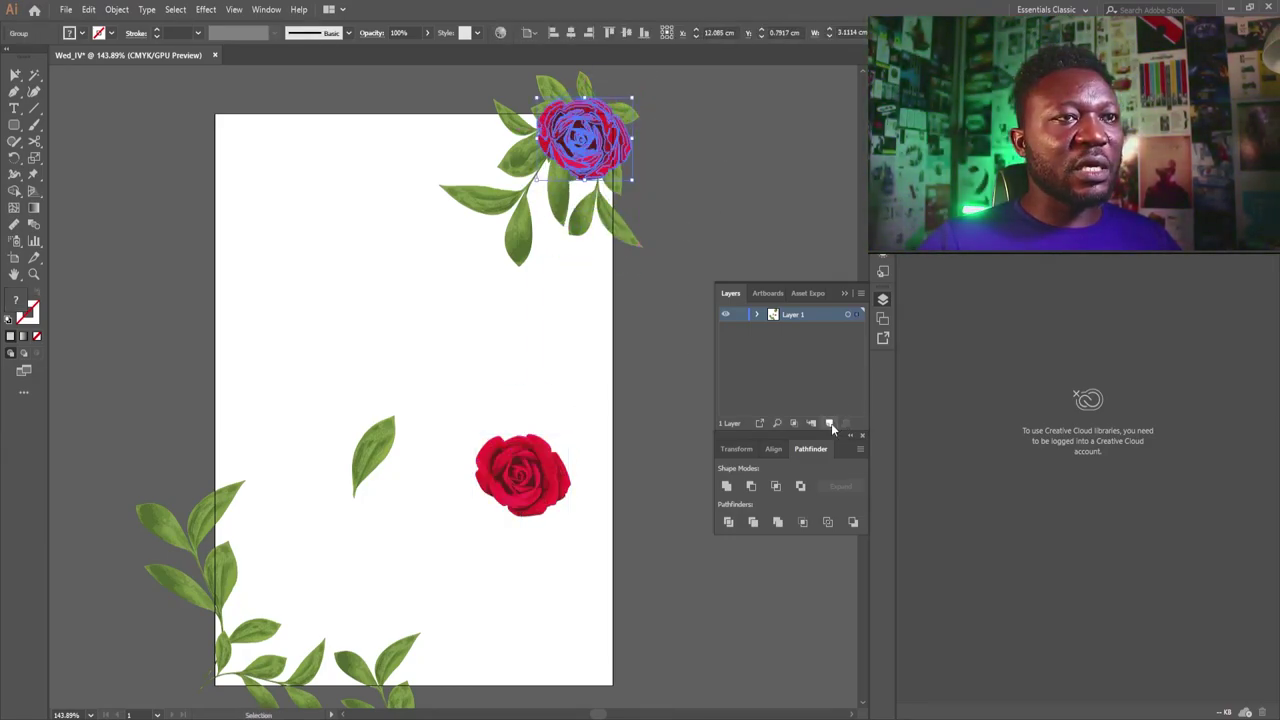
left_click(540, 455, "shift")
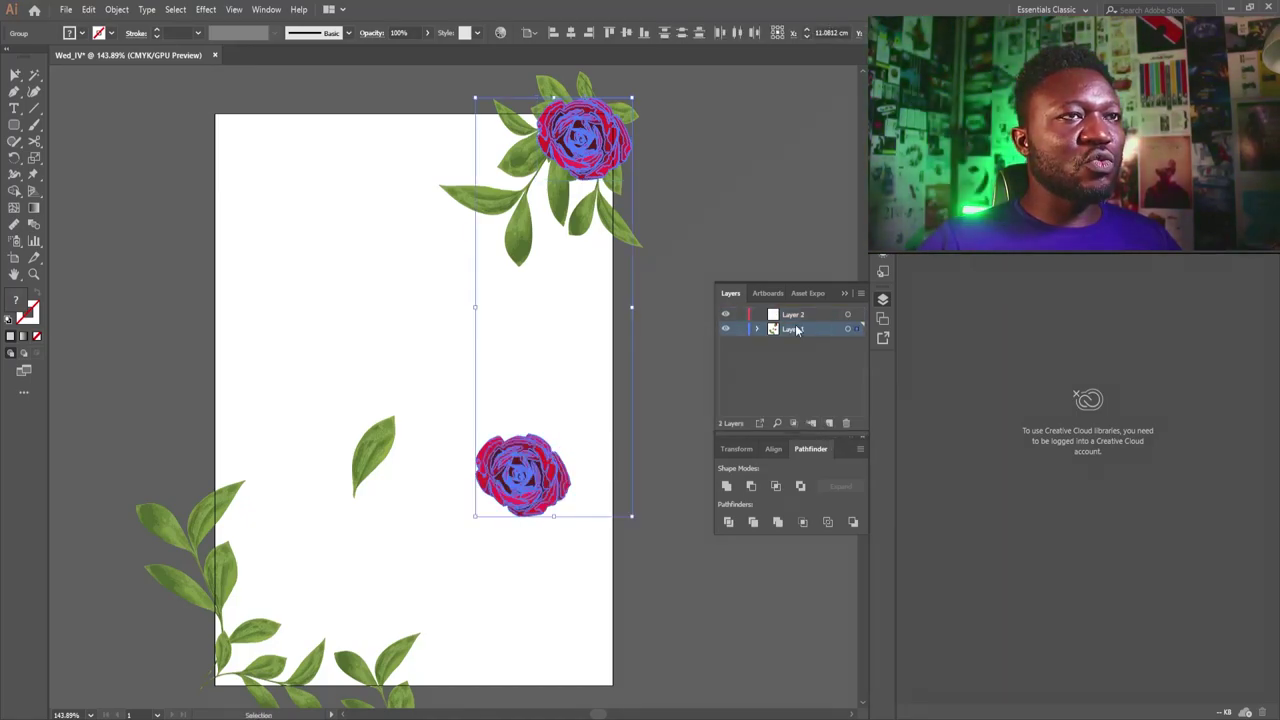
left_click_drag(856, 329, 856, 314)
left_click(729, 200)
- Place the other rose over the lower-left corner stems and the single leaf near the artboard's lower-right corner
left_click_drag(479, 435, 511, 351)
left_click_drag(580, 383, 279, 568)
left_click_drag(395, 372, 574, 518)
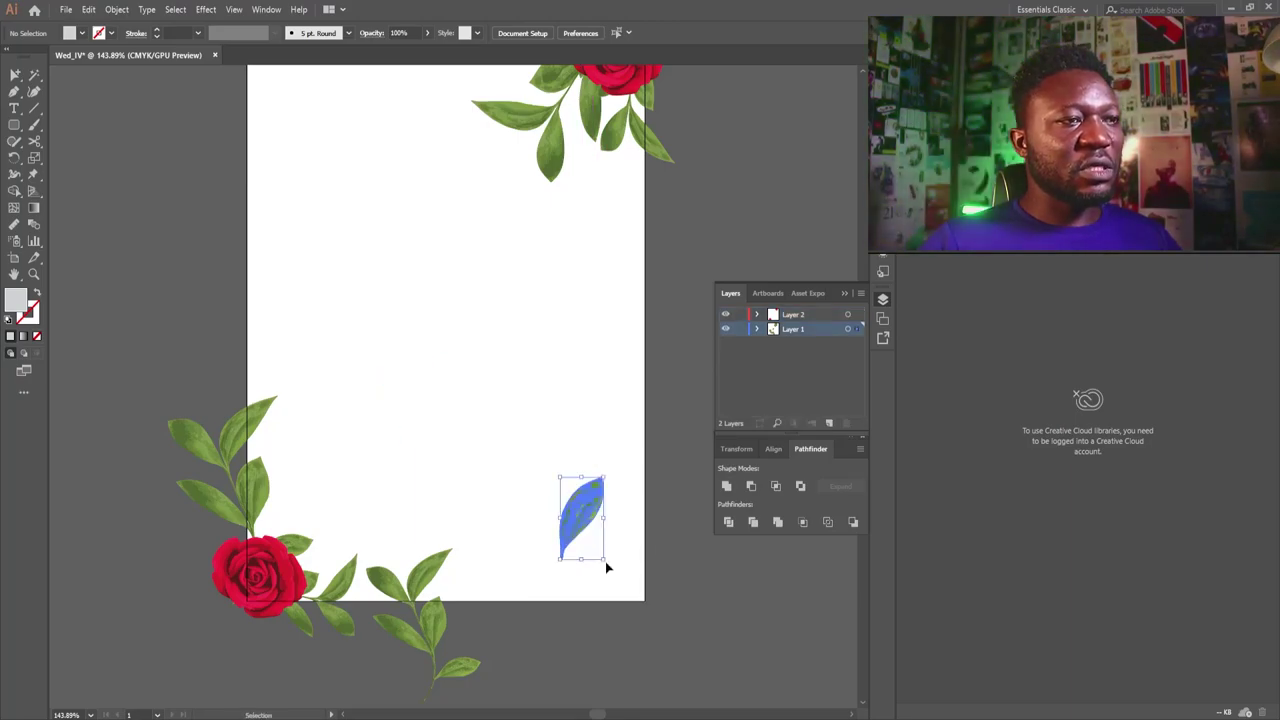
- Rotate the single leaf nearly upright and reflect it about the vertical axis
left_click_drag(610, 561, 600, 531)
right_click(600, 531)
mouse_move(634, 443)
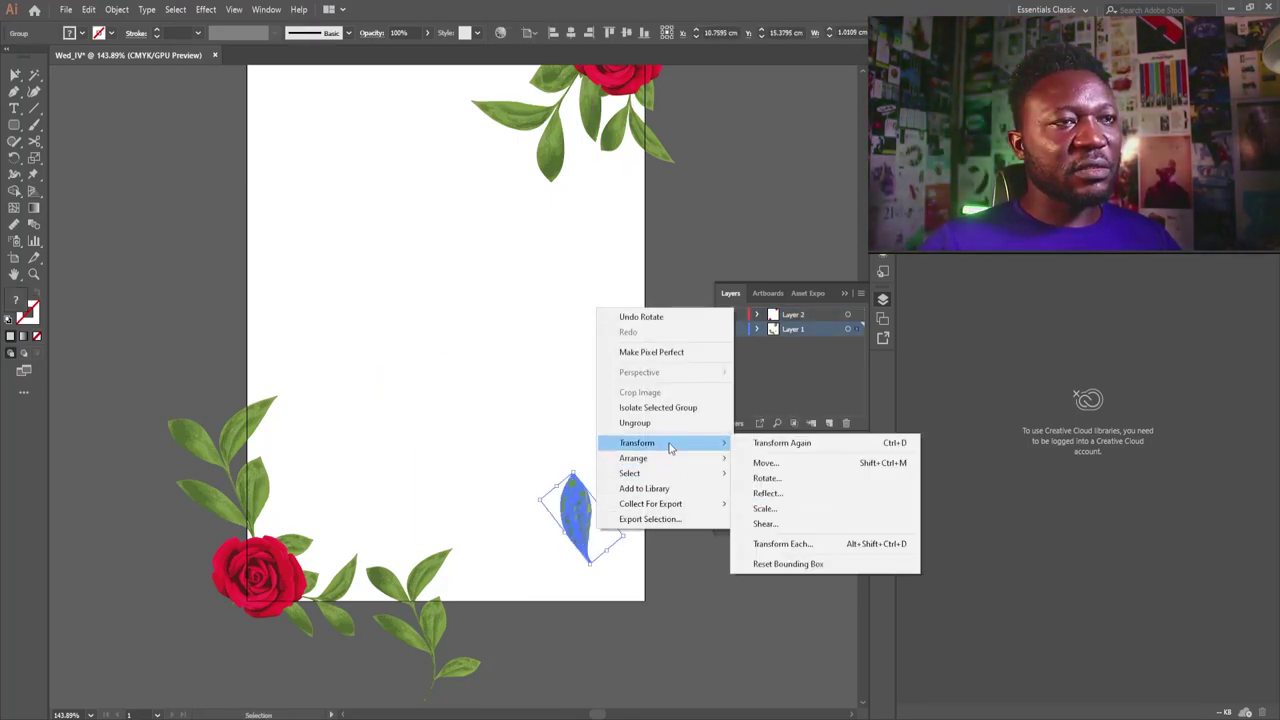
left_click(786, 505)
left_click(792, 592)
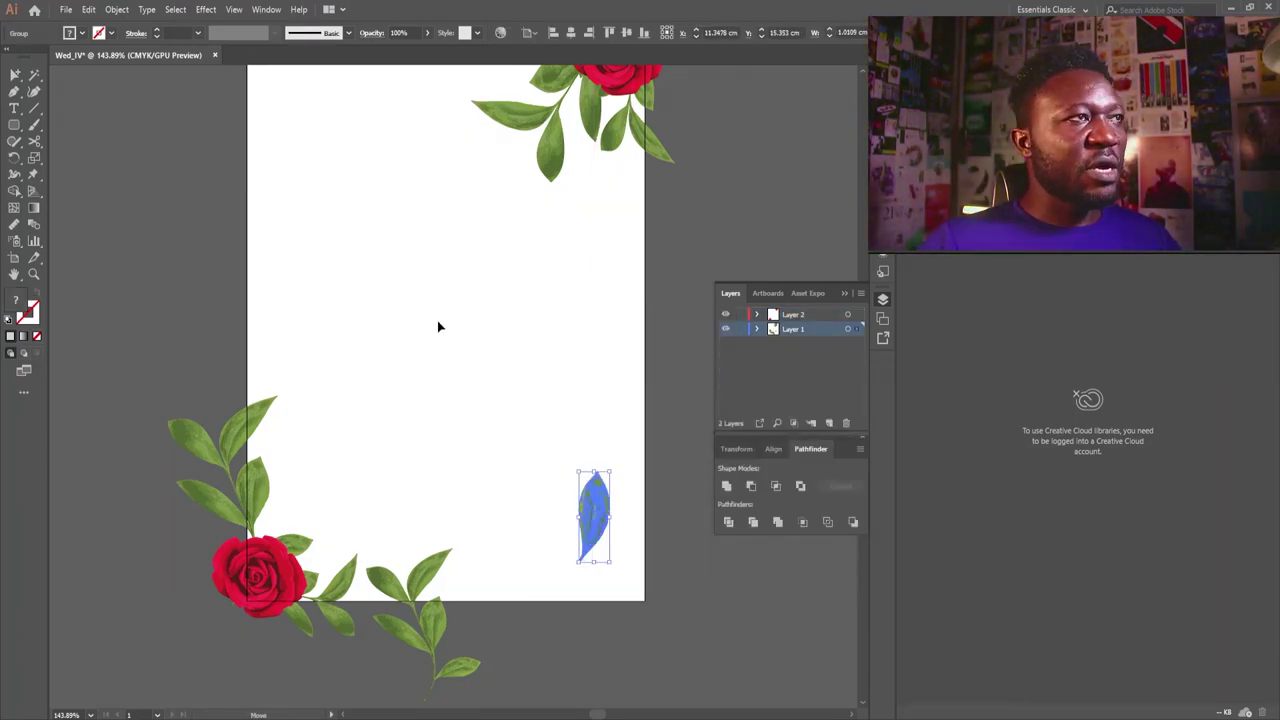
- Copy the single leaf to the artboard's upper-left area and tilt the copy
left_click_drag(566, 494, 290, 116)
left_click_drag(300, 182, 420, 380)
left_click_drag(460, 326, 440, 474)
- Try to reflect the upper-left leaf copy
right_click(440, 357)
mouse_move(534, 497)
left_click(672, 542)
key("Return")
key("ctrl+z")
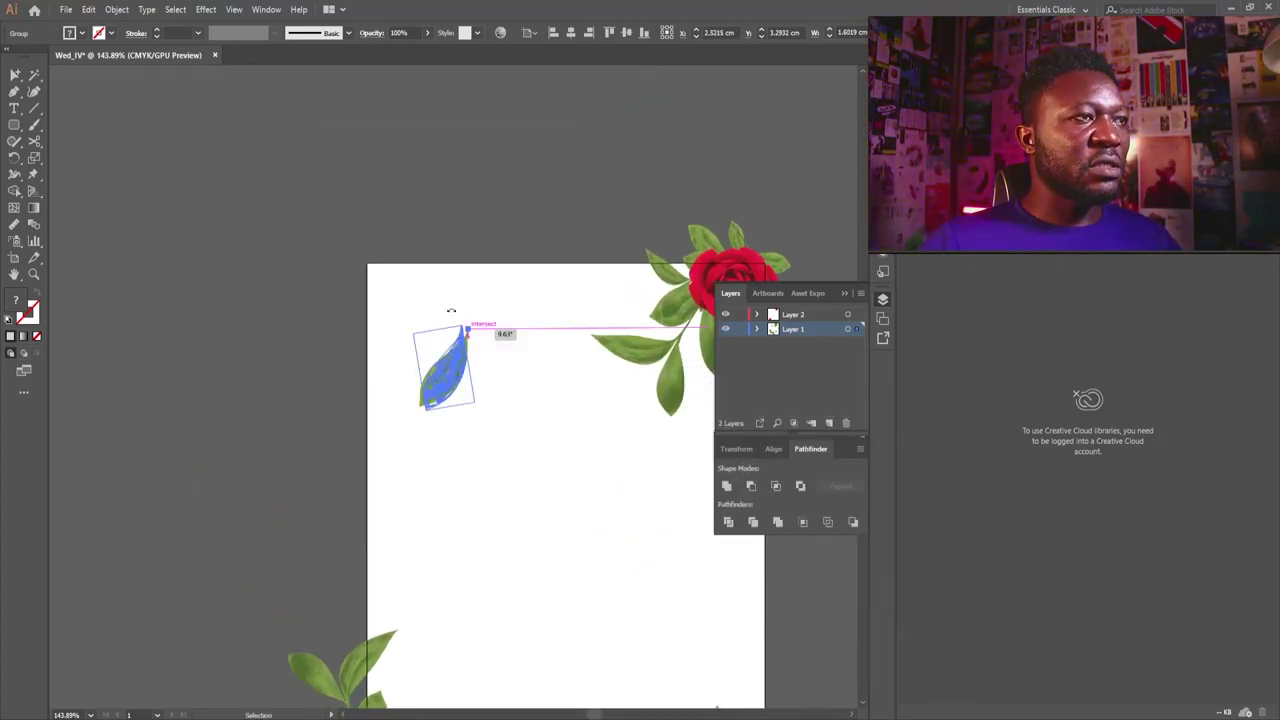
- Rotate the upper-left leaf copy to lean the opposite way and move it closer to the artboard's corner
left_click_drag(469, 326, 430, 309)
left_click_drag(462, 376, 426, 331)
left_click(520, 568)
- Duplicate the large lower-left branch above itself, rotate the copy slightly and reflect it about the vertical axis
left_click_drag(520, 572, 480, 342)
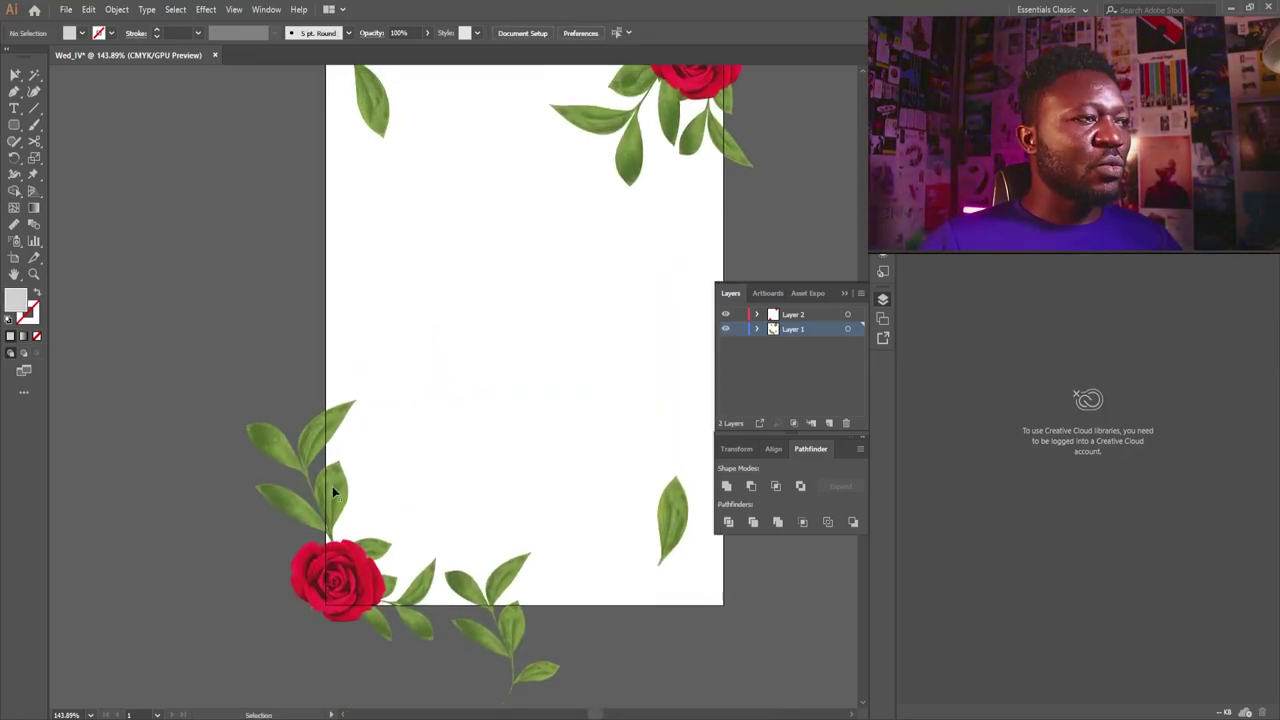
left_click_drag(332, 486, 405, 336)
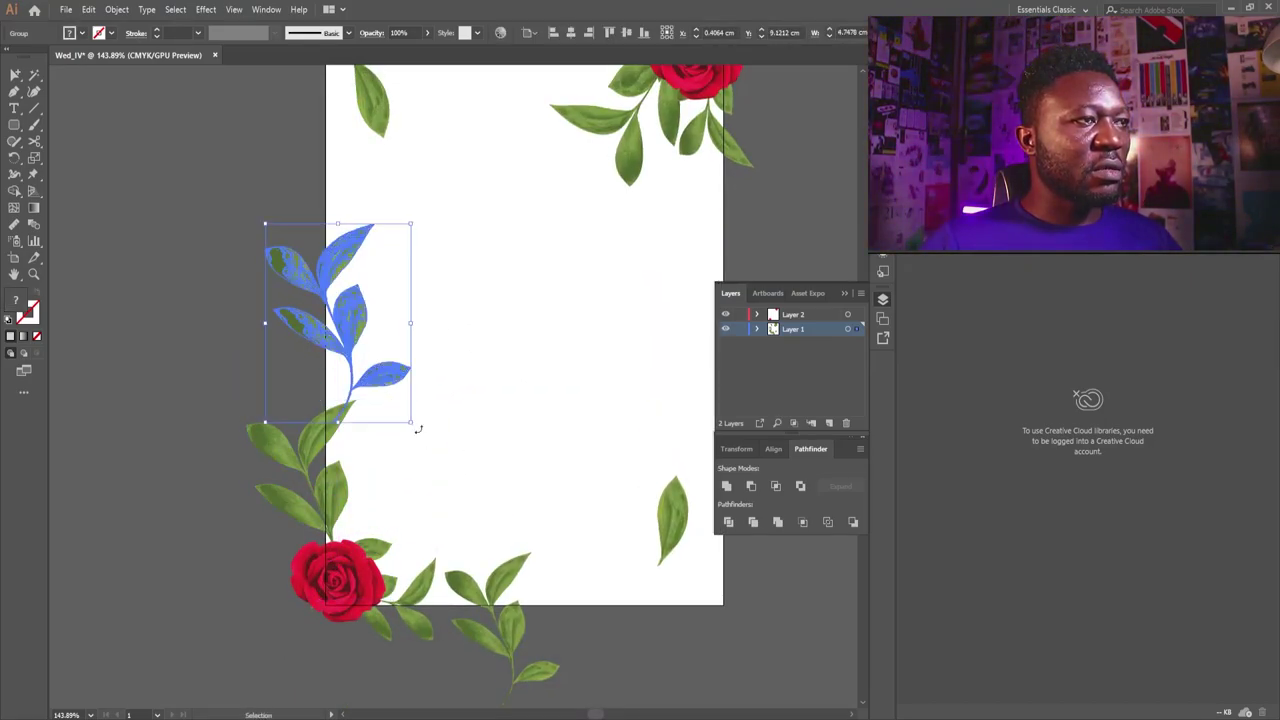
left_click_drag(420, 430, 345, 300)
right_click(345, 300)
mouse_move(490, 444)
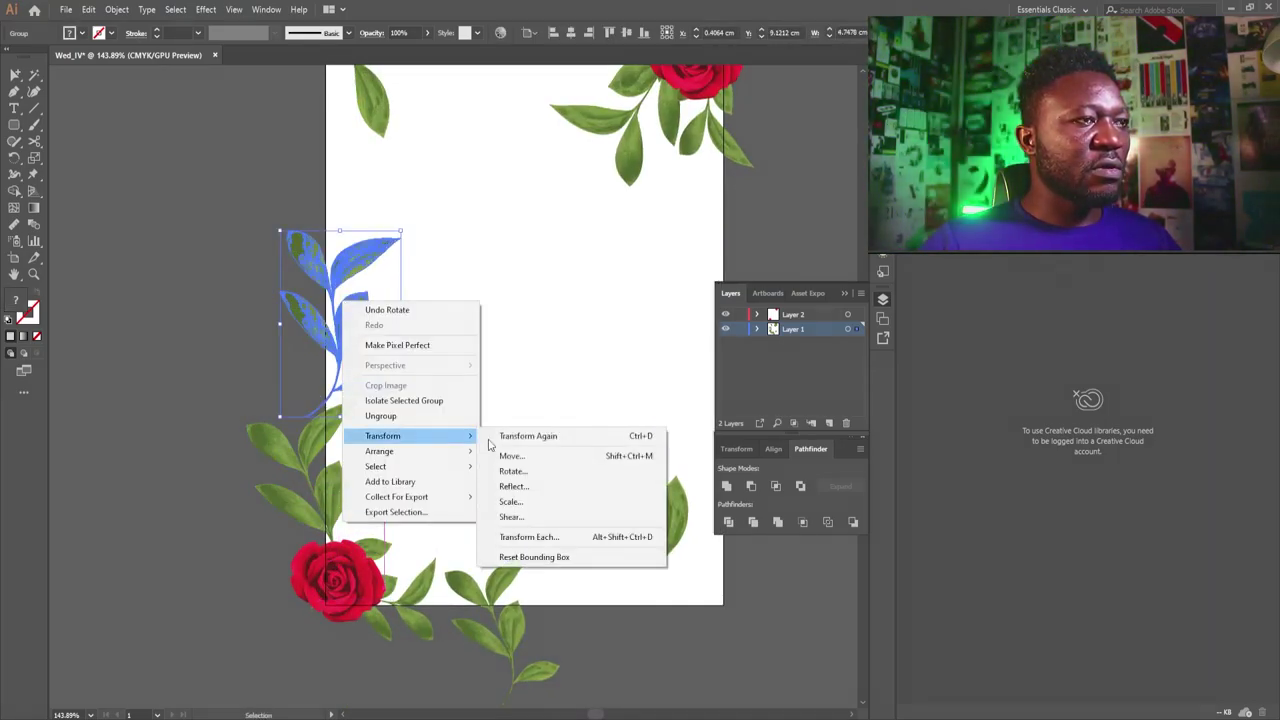
left_click(514, 486)
left_click(790, 598)
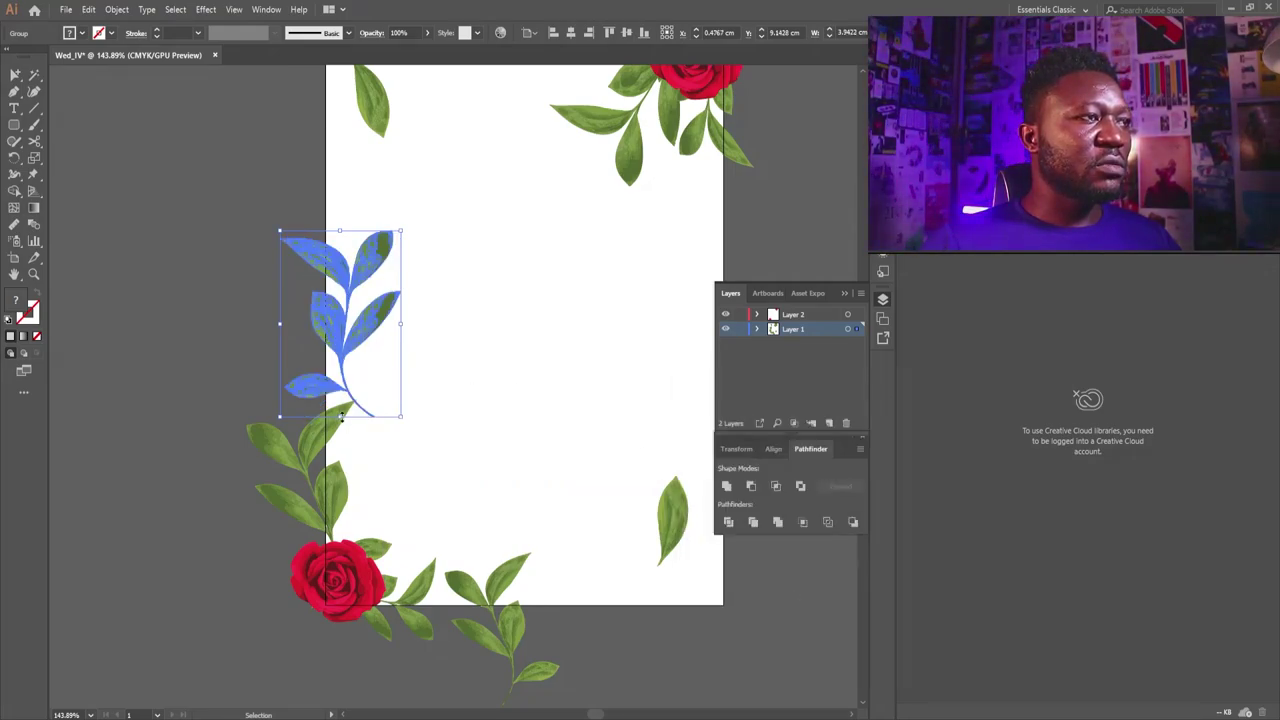
- Rotate and move the reflected branch so it continues upward from the lower-left branch along the artboard's left edge
left_click_drag(420, 249, 385, 306)
left_click(422, 285)
left_click(546, 227)
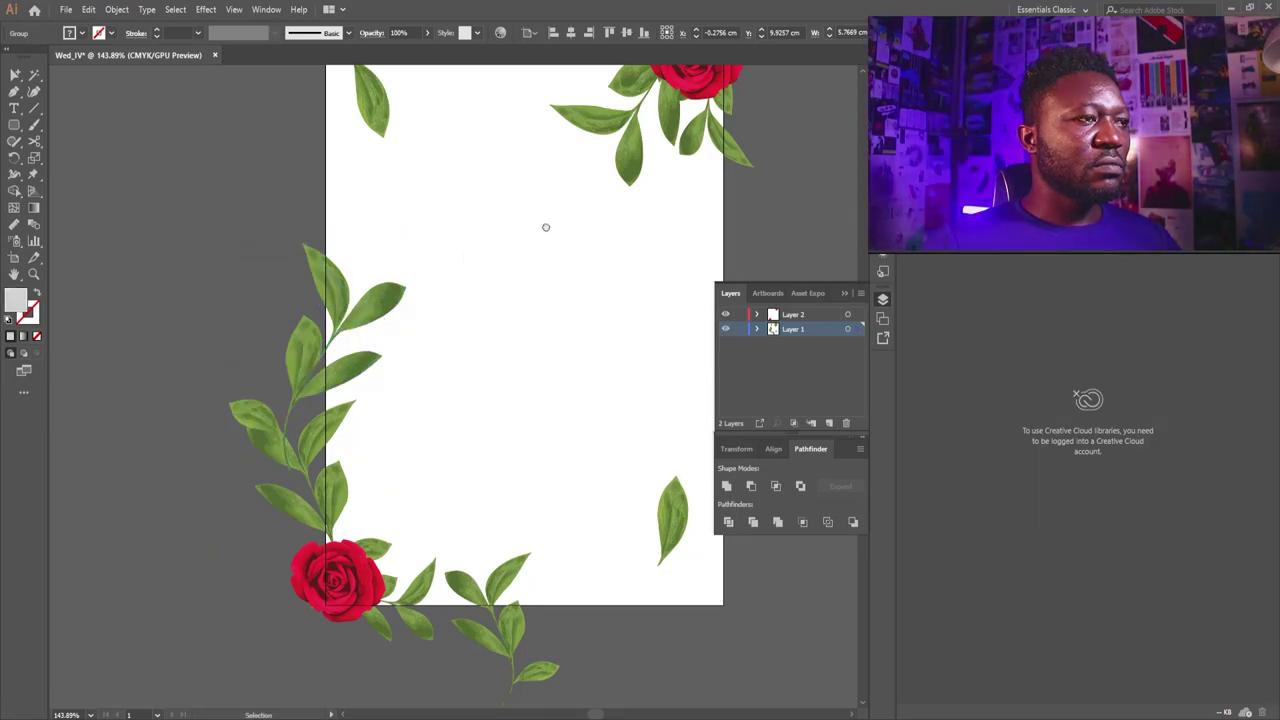
- Add a small, scaled-down branch copy rising from behind the lower-left rose toward the inside of the artboard
left_click_drag(546, 227, 457, 300)
left_click_drag(303, 546, 318, 360)
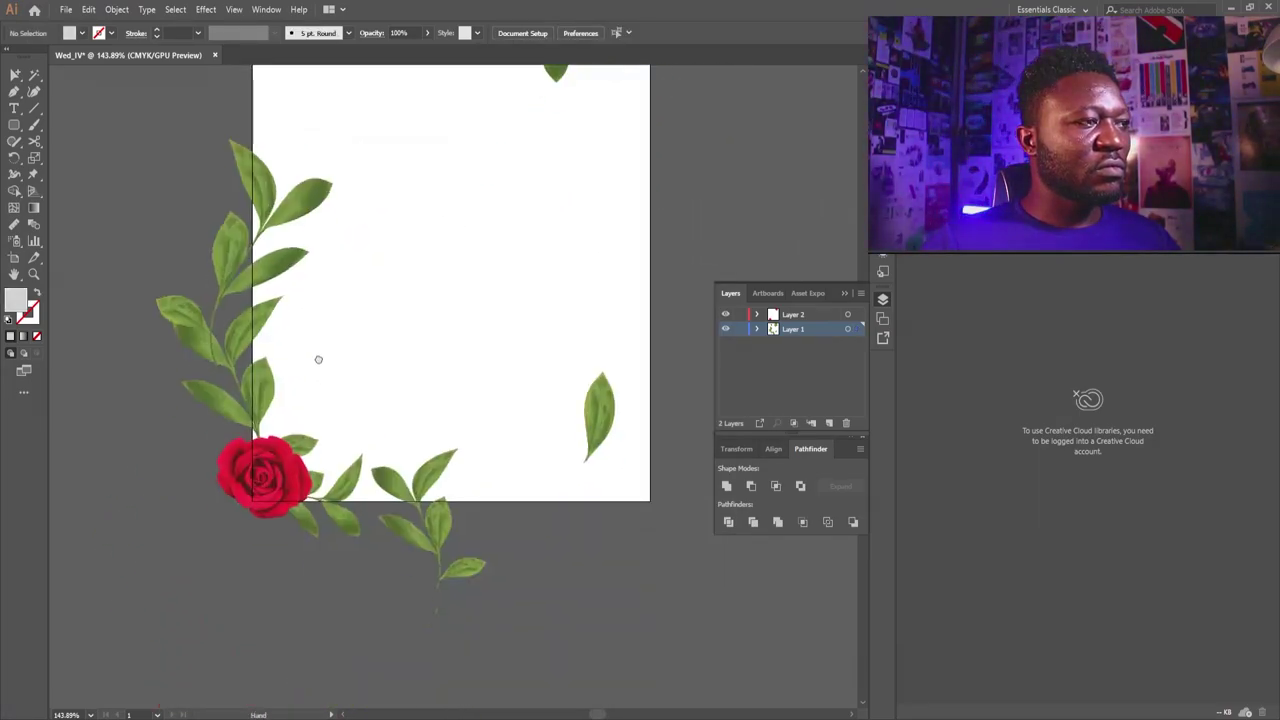
left_click_drag(299, 205, 338, 362, "alt")
left_click_drag(372, 322, 318, 442, "alt")
left_click_drag(291, 466, 305, 456)
left_click(289, 566)
- Nudge the upper-right rose slightly down and inward over its leaves
left_click_drag(457, 220, 466, 349)
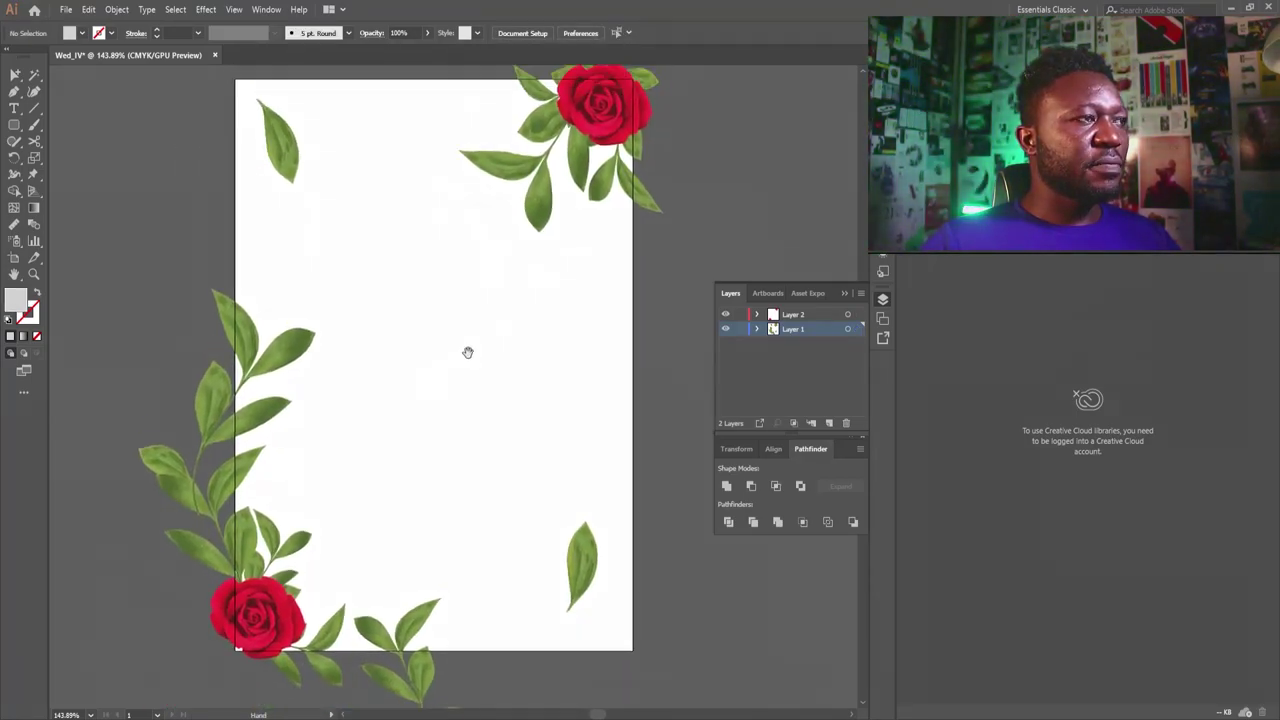
scroll(491, 251, "down", 3)
left_click_drag(491, 251, 405, 285)
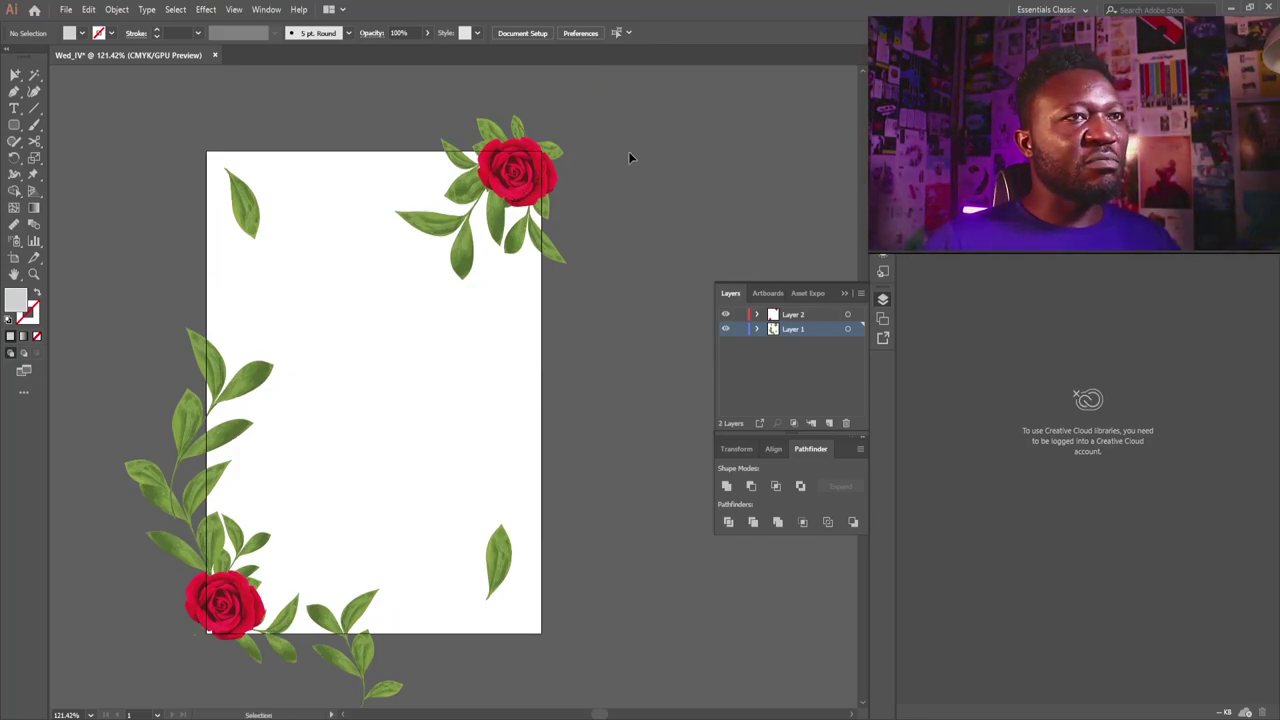
left_click(519, 174)
left_click_drag(516, 173, 513, 178)
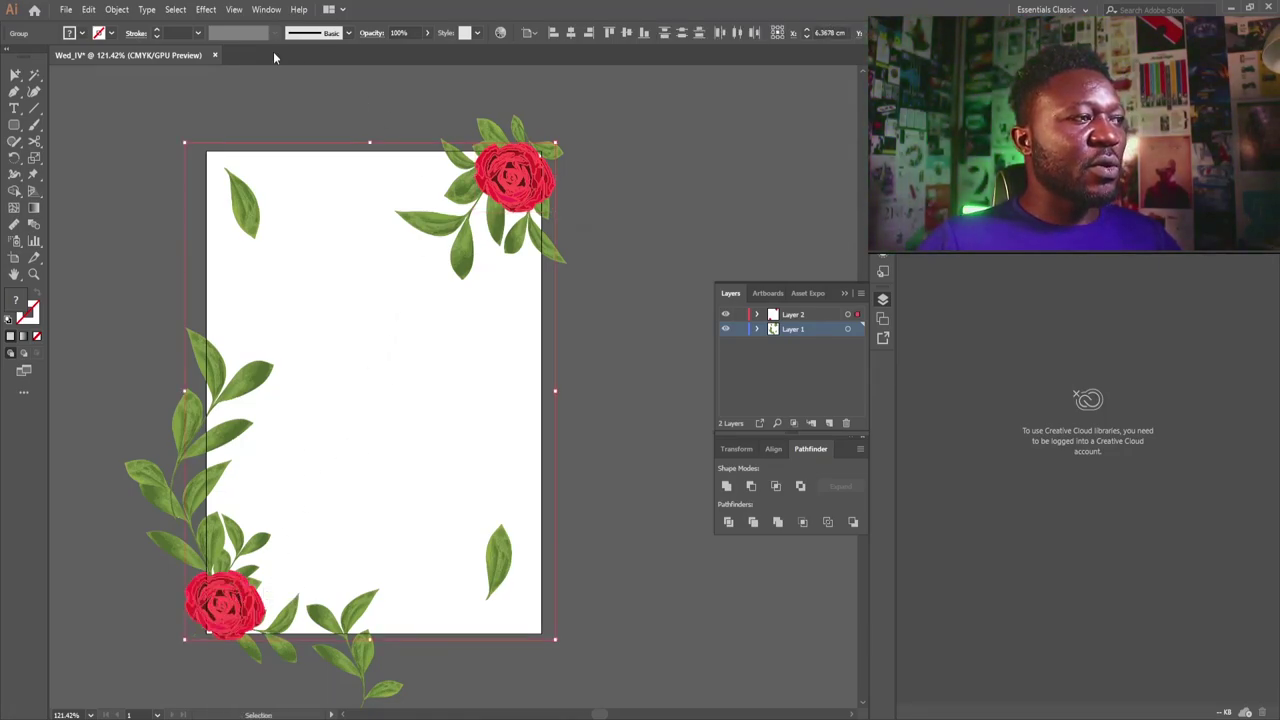
- Open Recolor Artwork for both roses with the Color Harmony preset and reduce the artwork to 4 colors
left_click(92, 11)
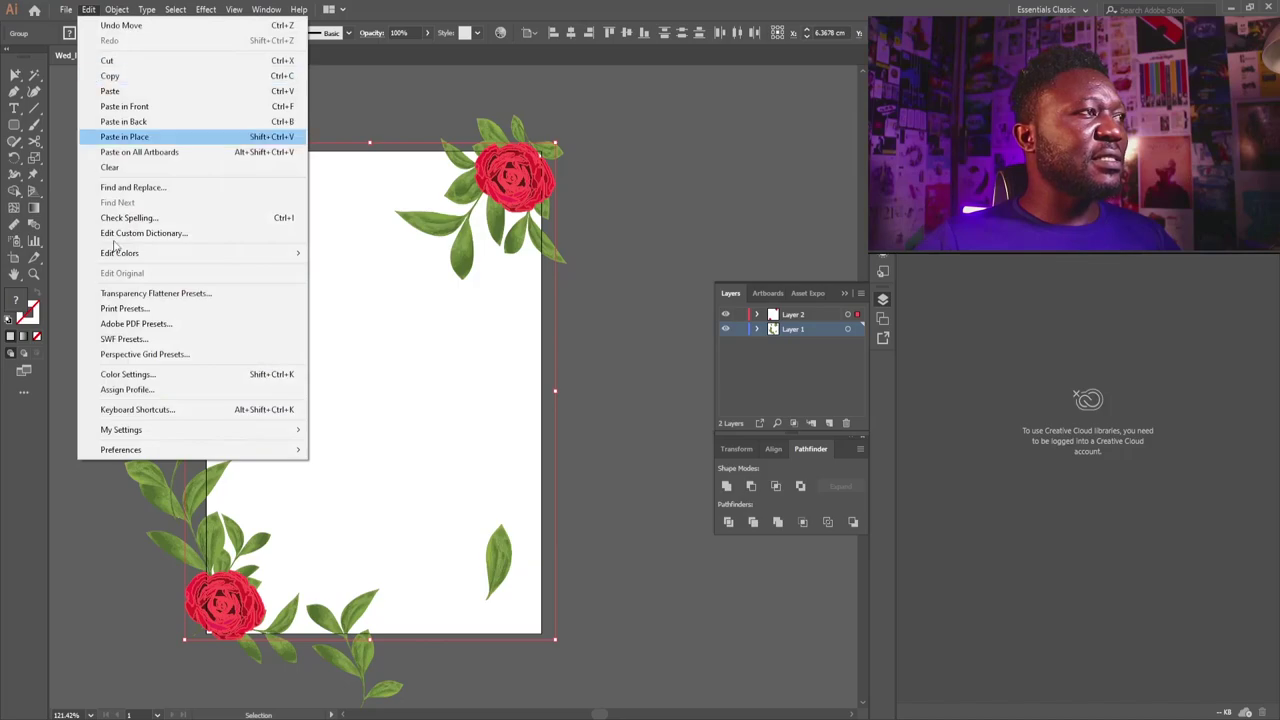
mouse_move(228, 256)
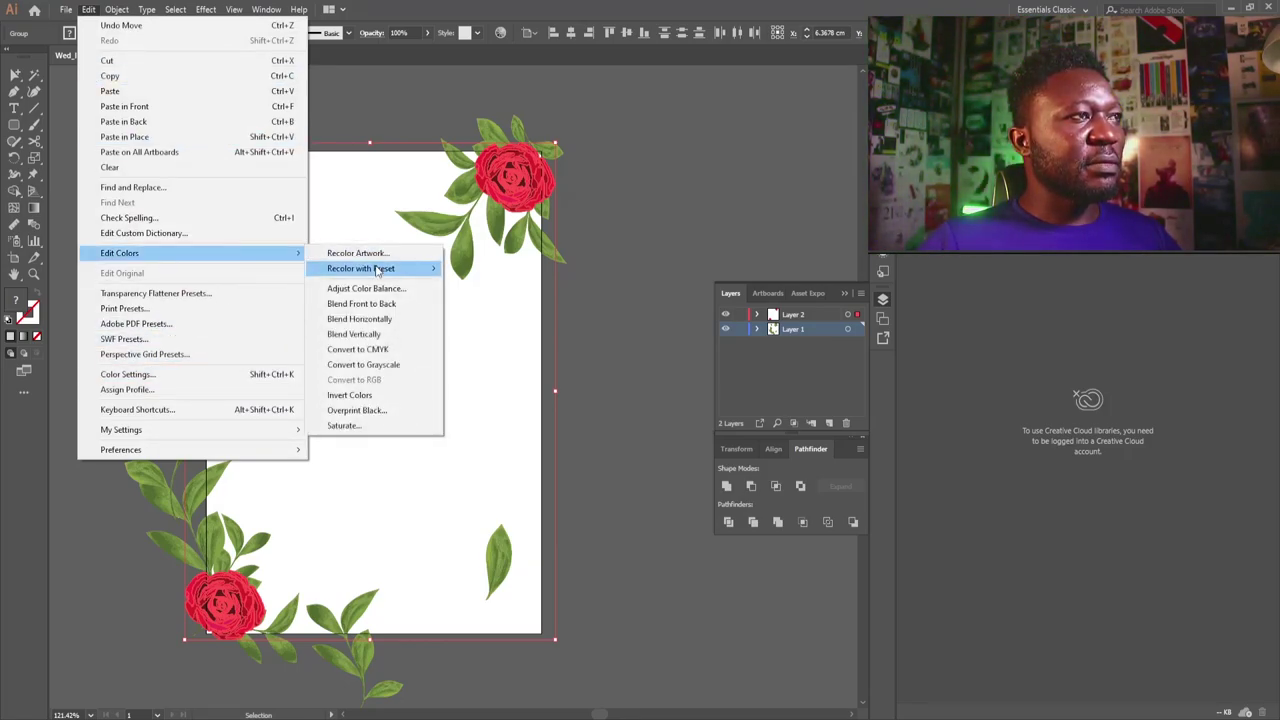
mouse_move(375, 268)
left_click(488, 329)
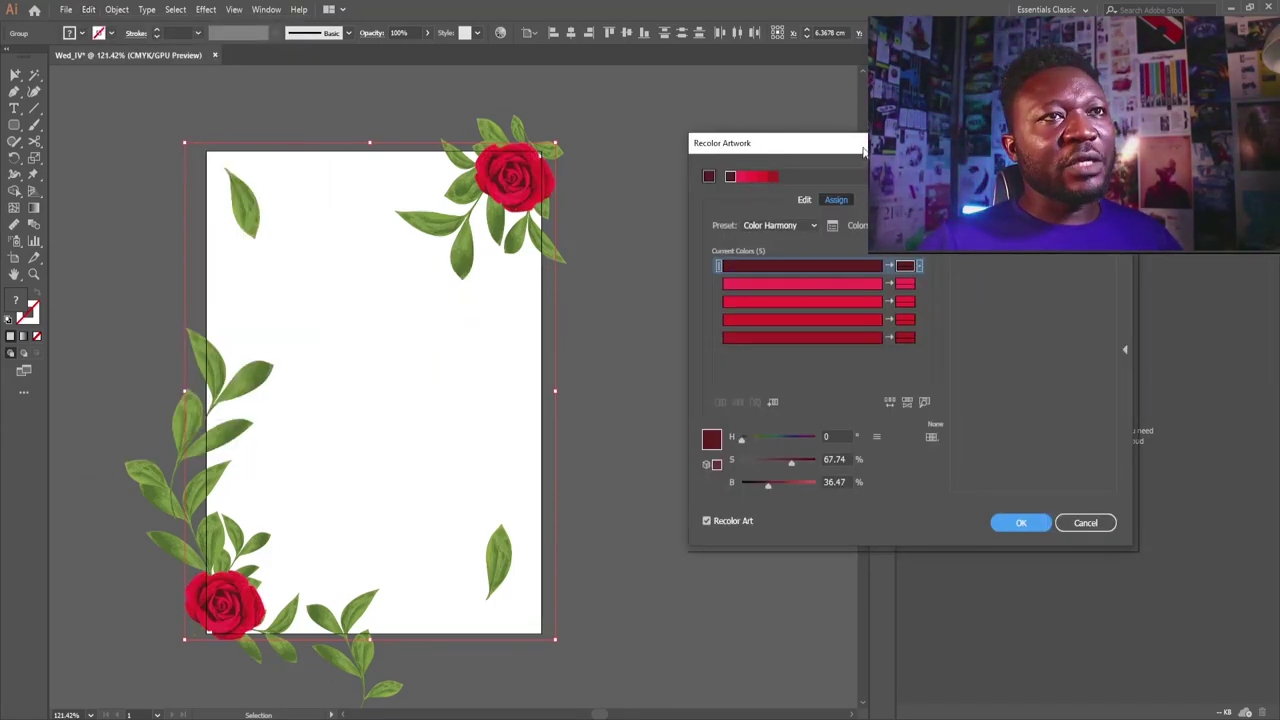
left_click_drag(863, 152, 772, 149)
left_click(835, 224)
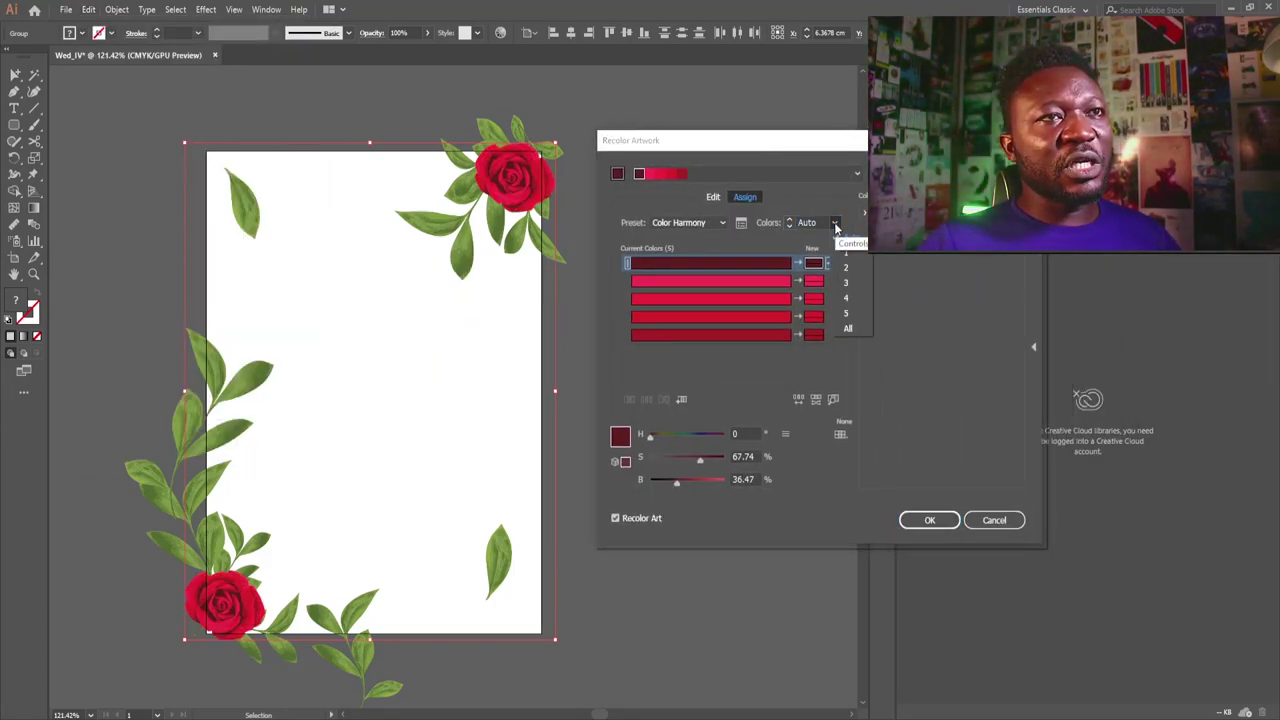
left_click(850, 298)
key("Down")
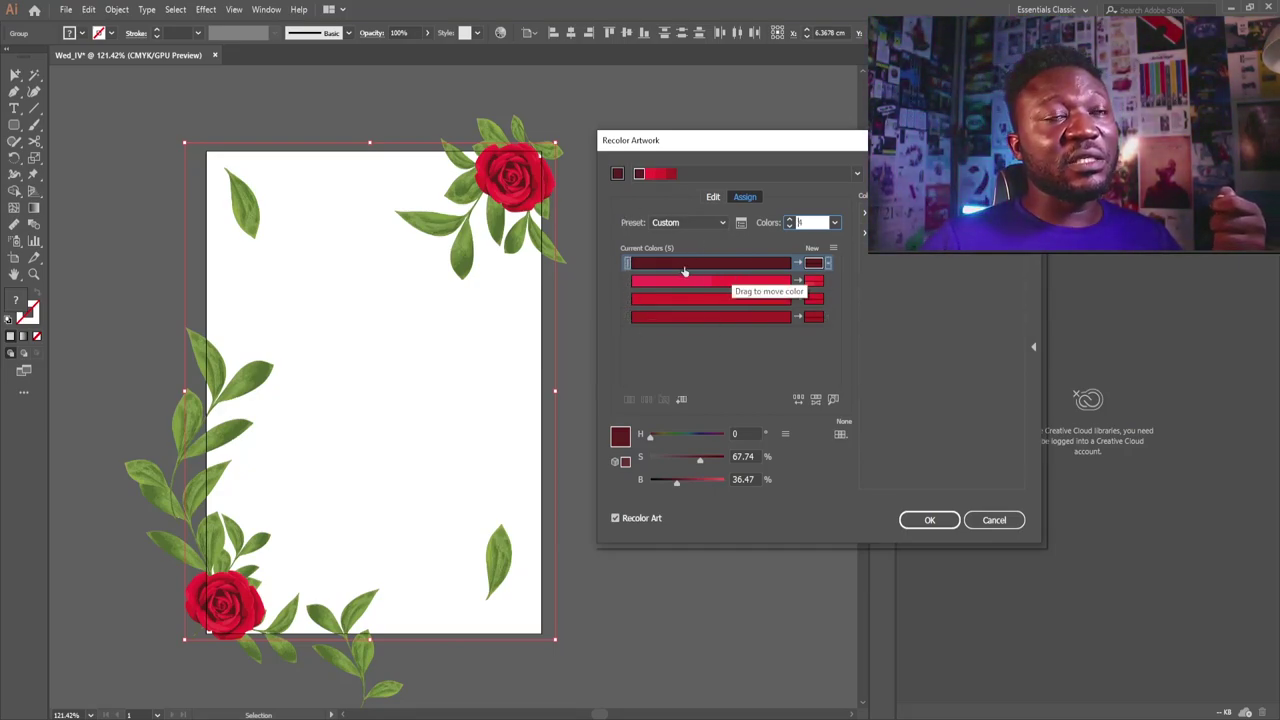
- Set the roses' darkest red to 49% saturation and 51% brightness
left_click(700, 316)
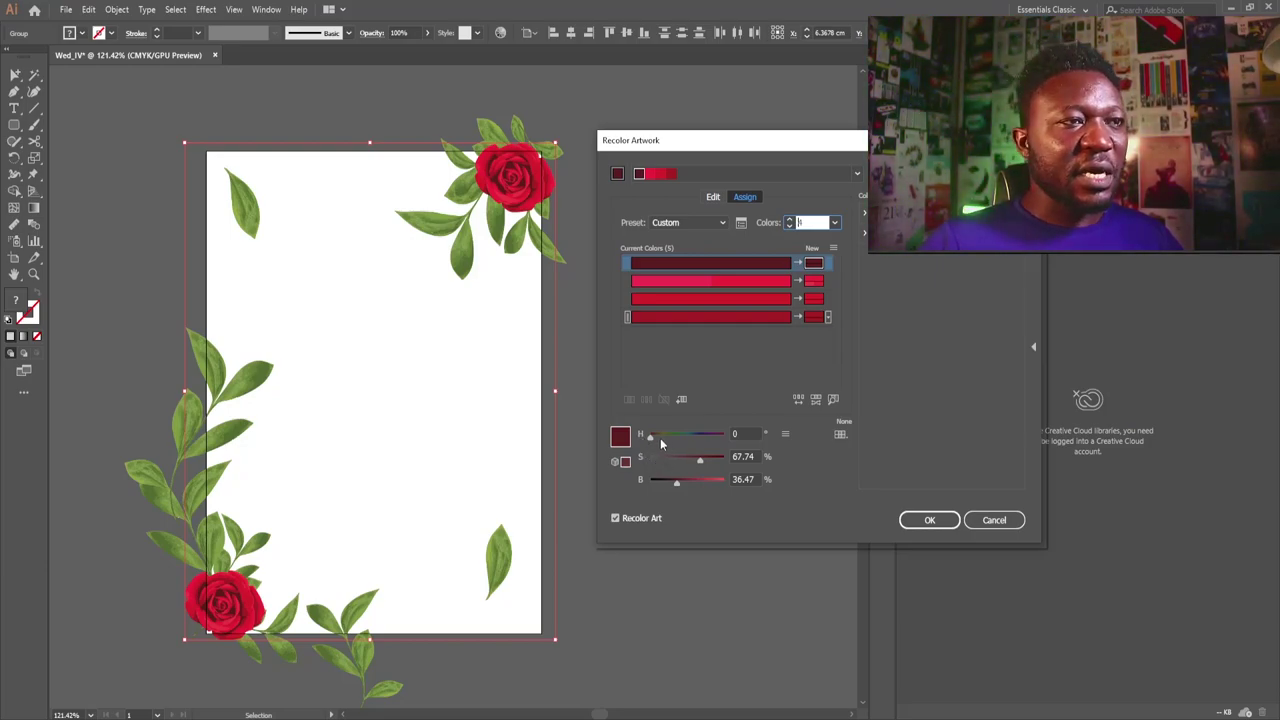
mouse_move(698, 463)
left_mouse_down()
mouse_move(678, 461)
mouse_move(684, 484)
mouse_move(684, 464)
left_mouse_up()
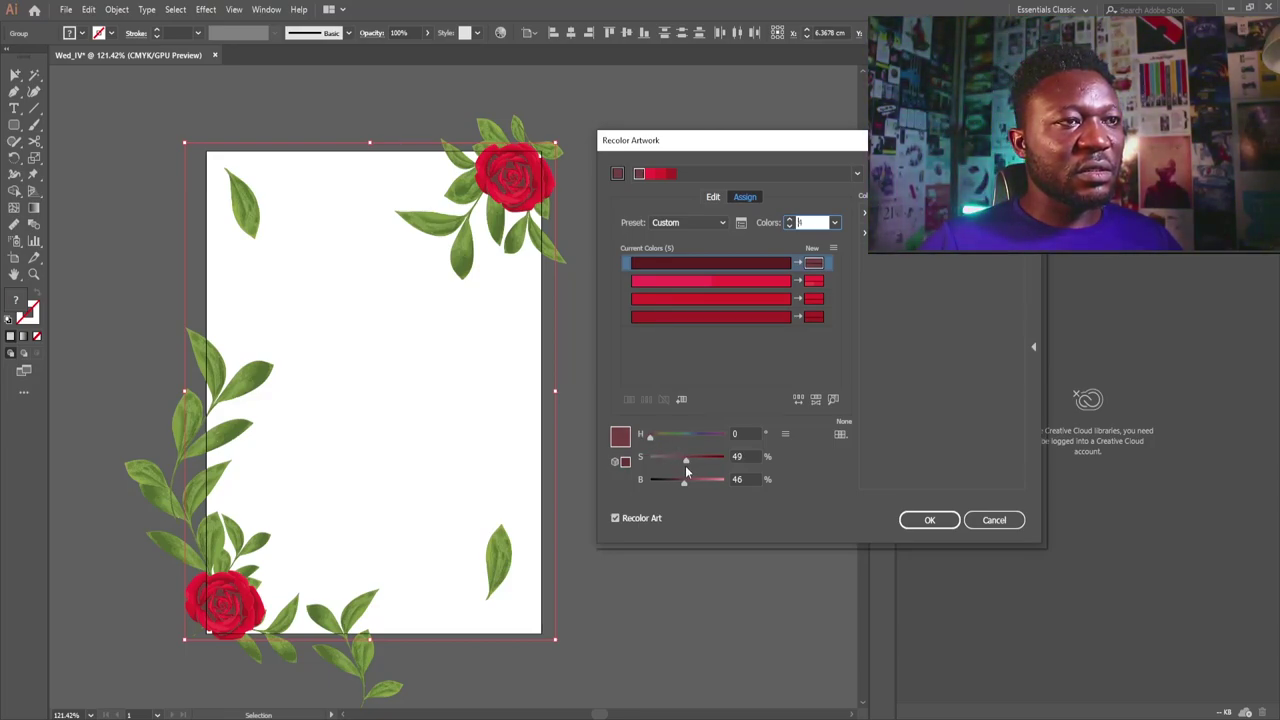
left_click_drag(682, 483, 688, 482)
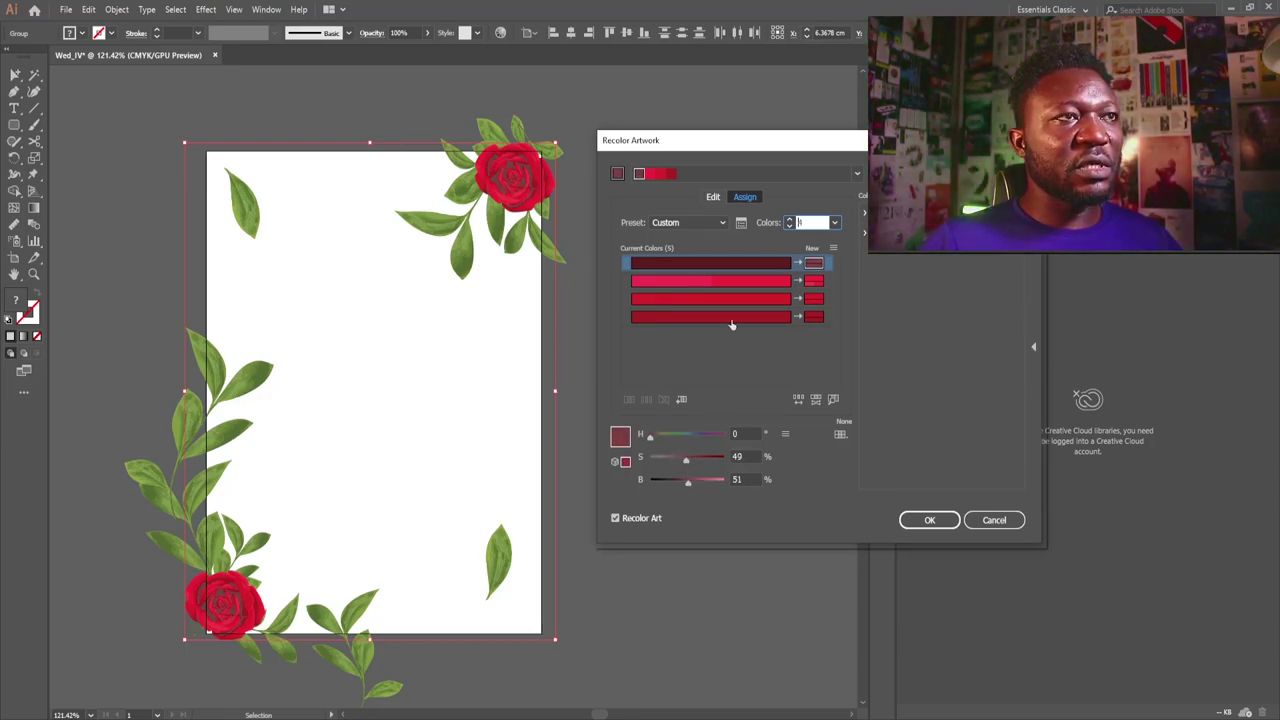
- Recolor the roses' bright pinkish red to hue 0, 46% saturation and 100% brightness
left_click(757, 282)
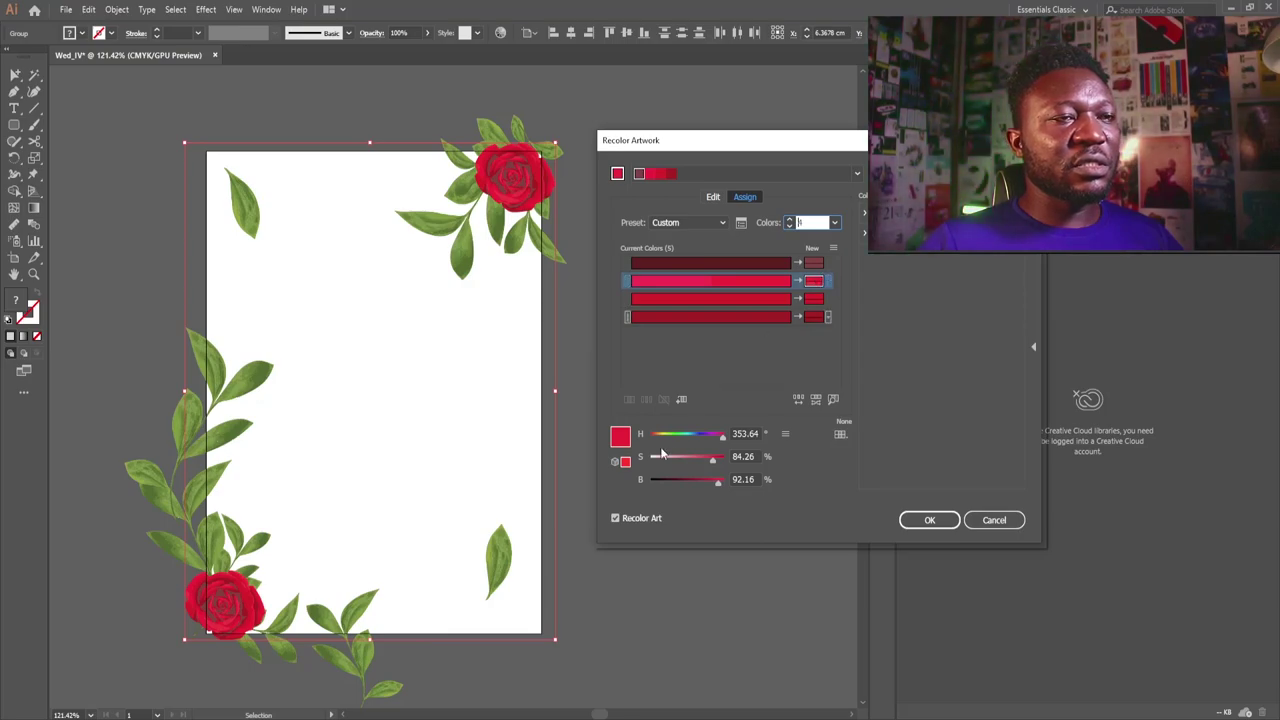
left_click_drag(724, 438, 640, 442)
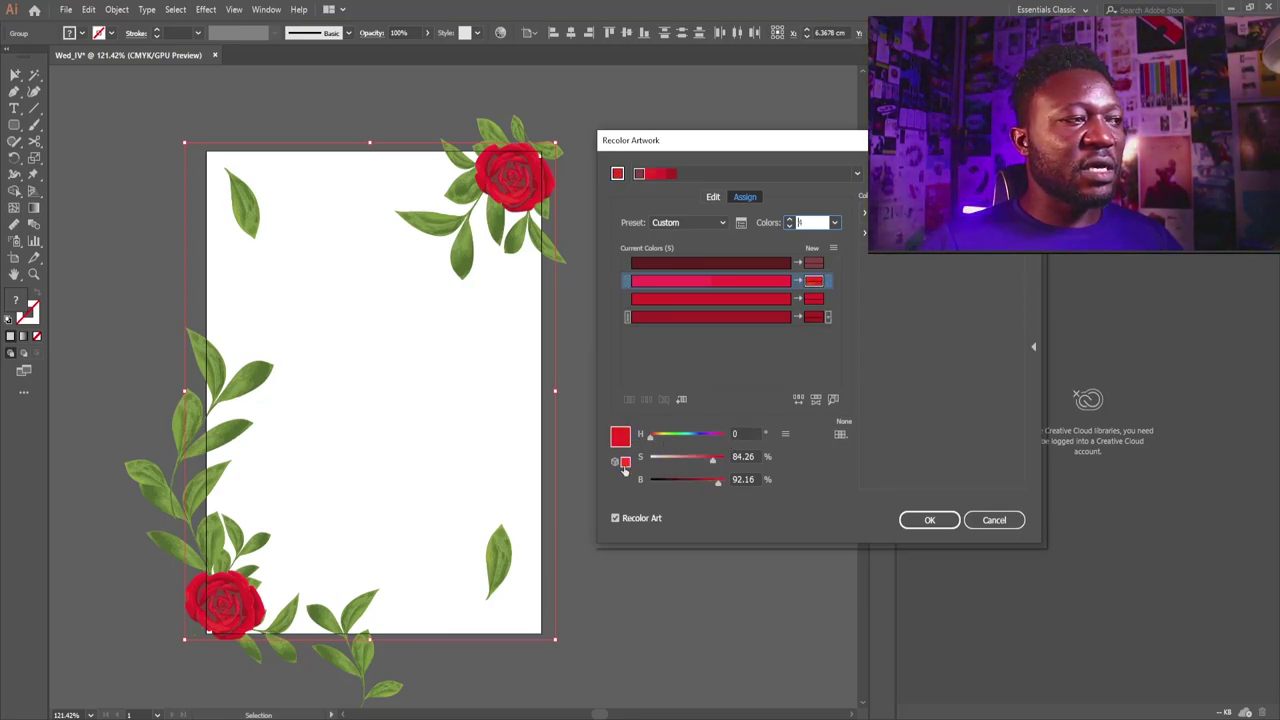
mouse_move(714, 461)
left_mouse_down()
mouse_move(682, 462)
mouse_move(724, 483)
left_mouse_up()
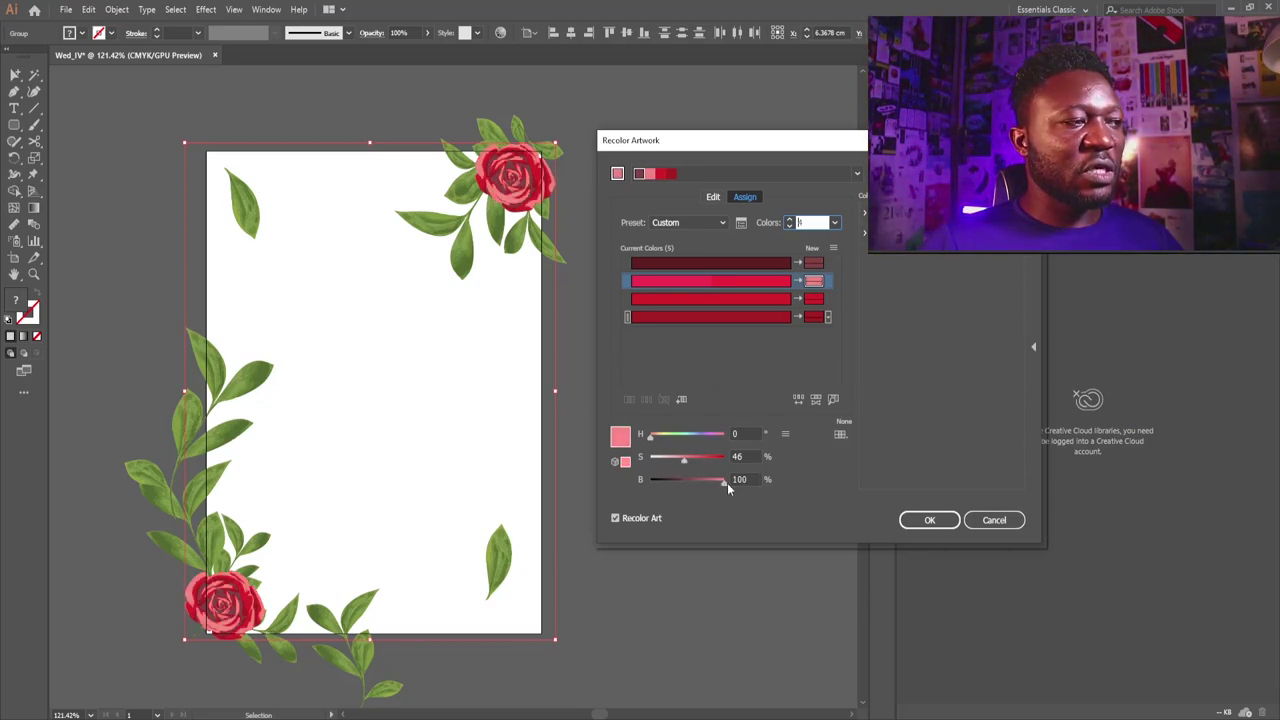
- Recolor the roses' medium red to hue 0, 53% saturation and 87% brightness
left_click(814, 299)
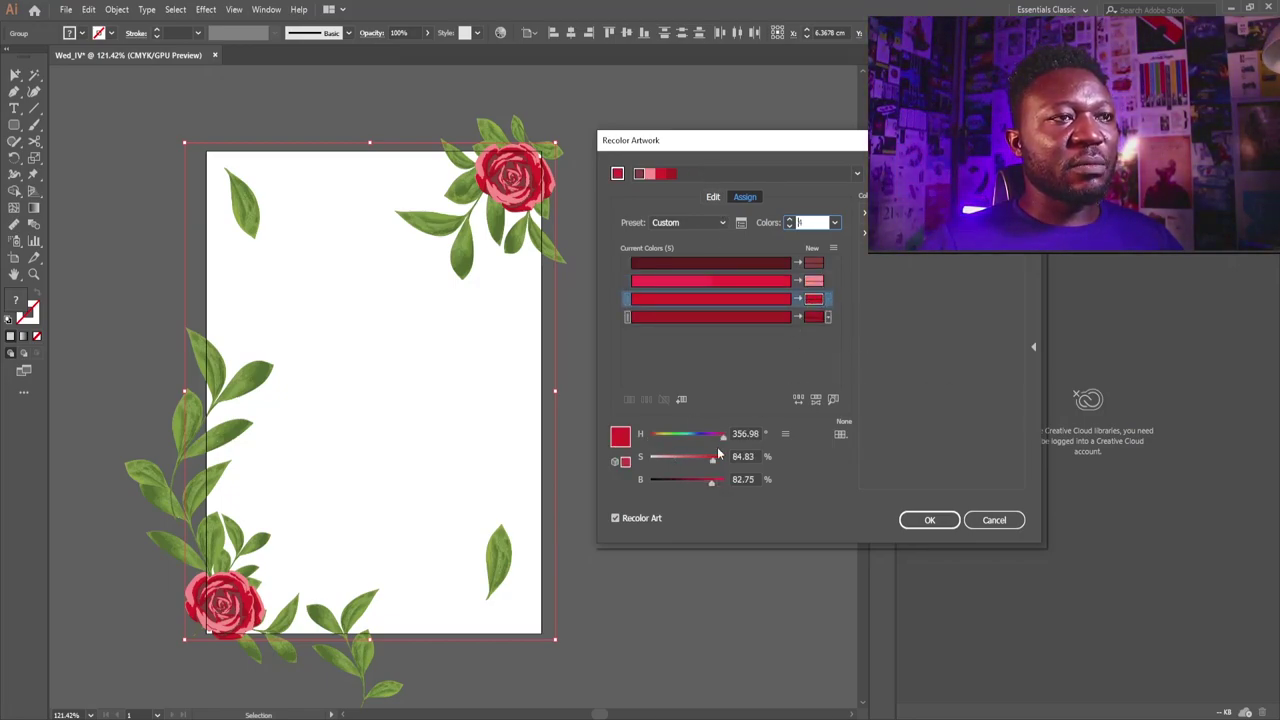
left_click_drag(725, 444, 641, 445)
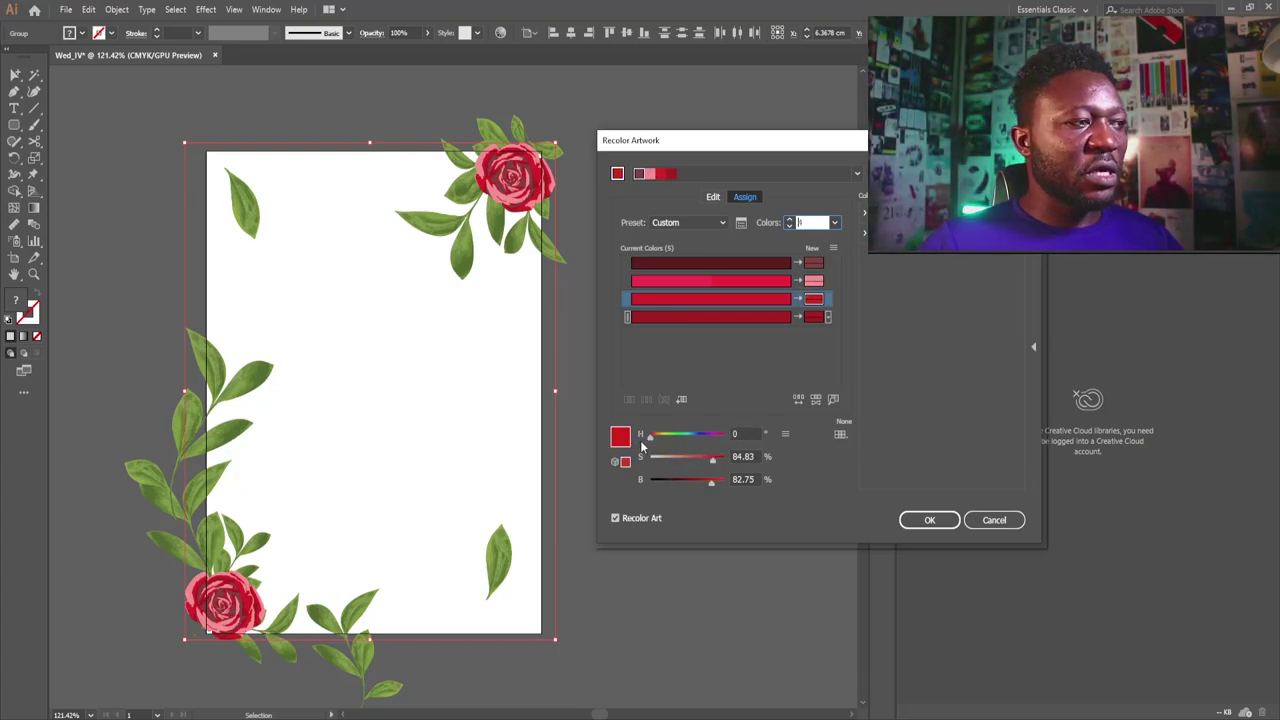
left_click_drag(714, 461, 687, 462)
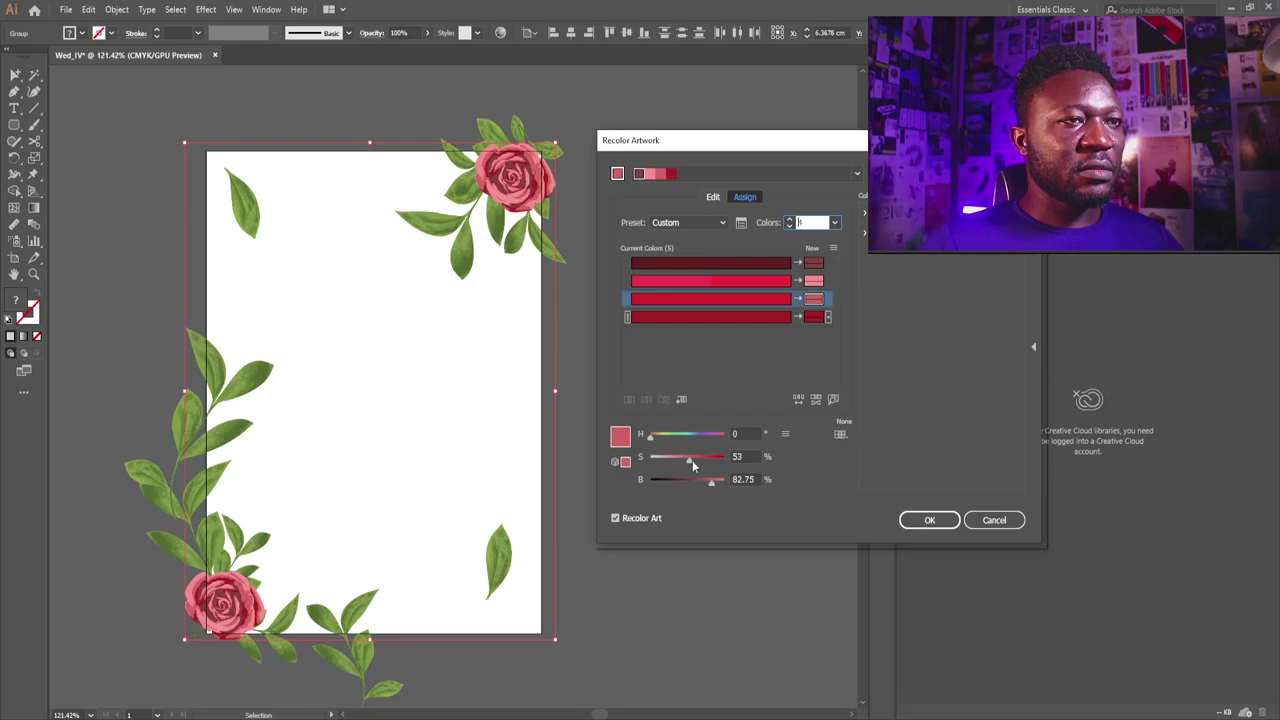
mouse_move(713, 483)
left_mouse_down()
mouse_move(727, 487)
mouse_move(716, 484)
left_mouse_up()
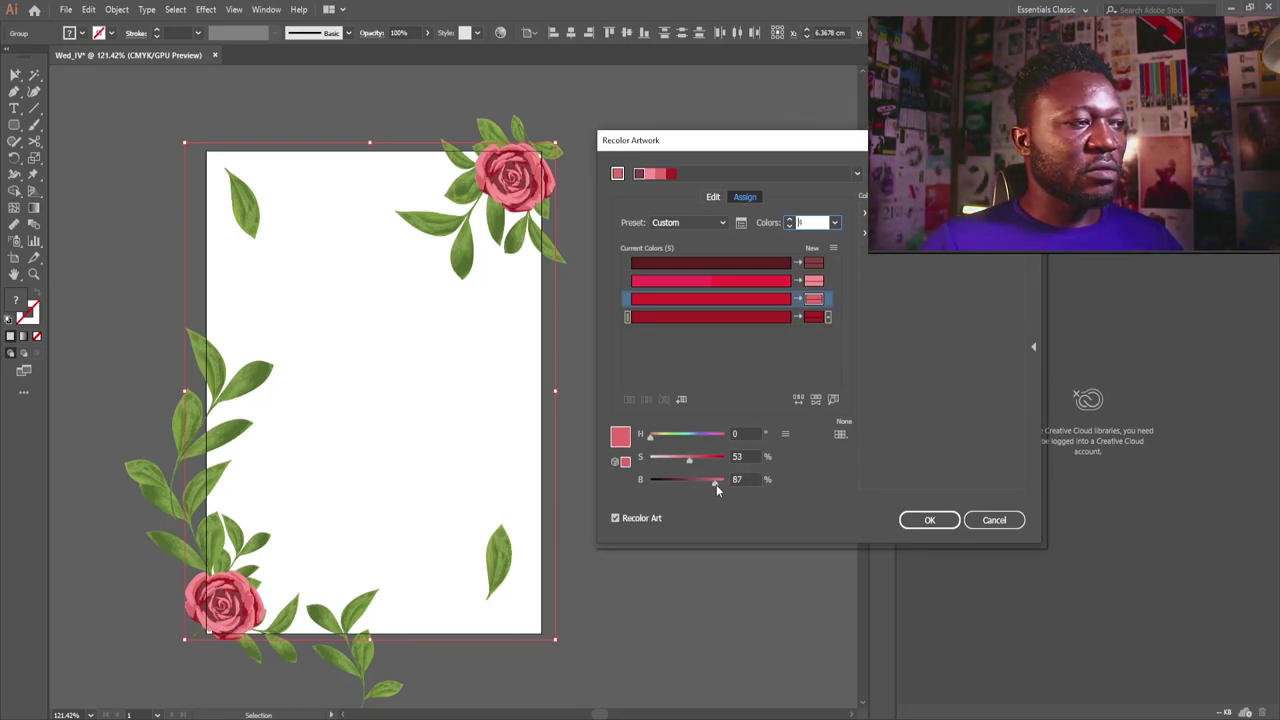
- Recolor the roses' remaining deep red to hue 0, 48% saturation and 65% brightness, then apply the recoloring and deselect the roses
left_click(734, 319)
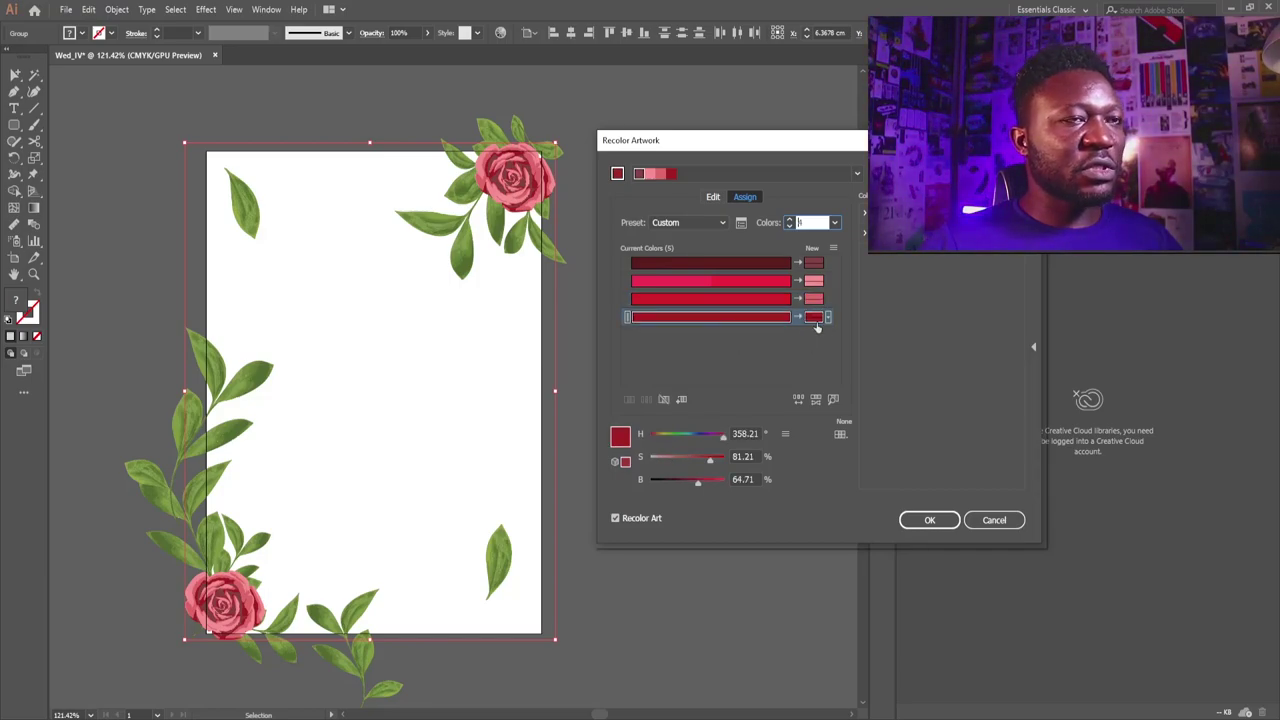
left_click_drag(723, 438, 578, 443)
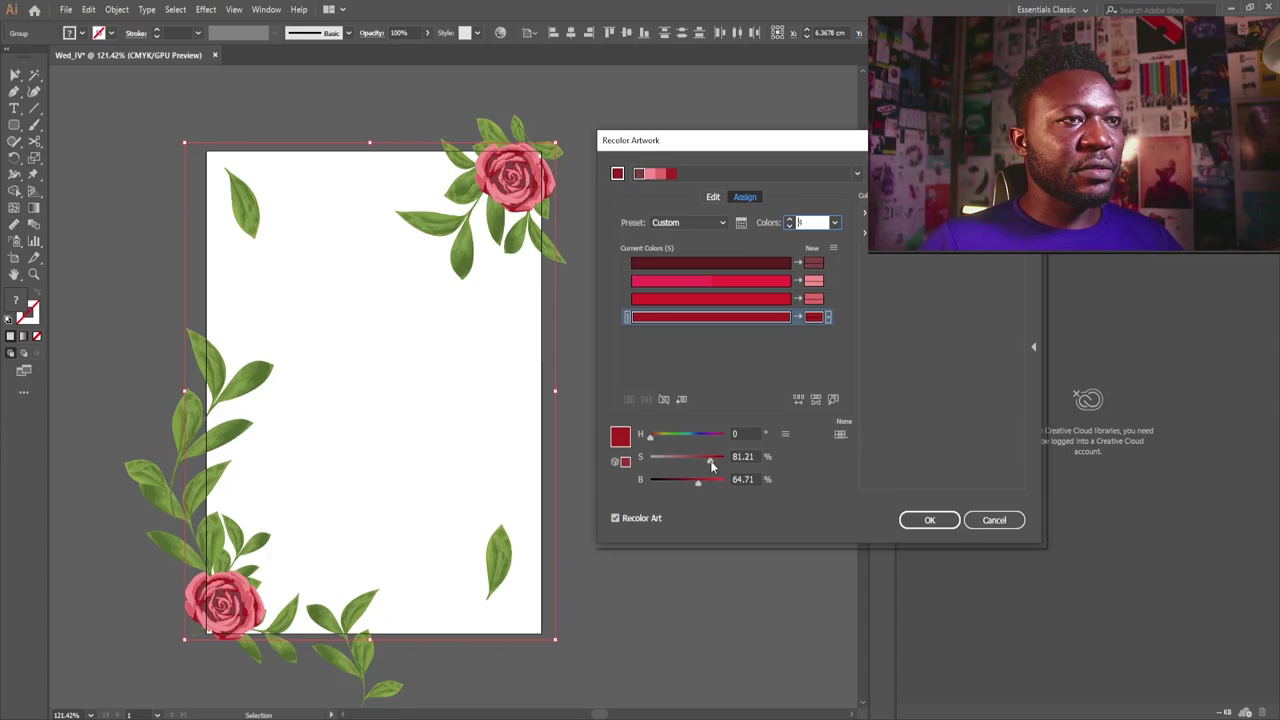
mouse_move(710, 462)
left_mouse_down()
mouse_move(687, 462)
mouse_move(701, 482)
left_mouse_up()
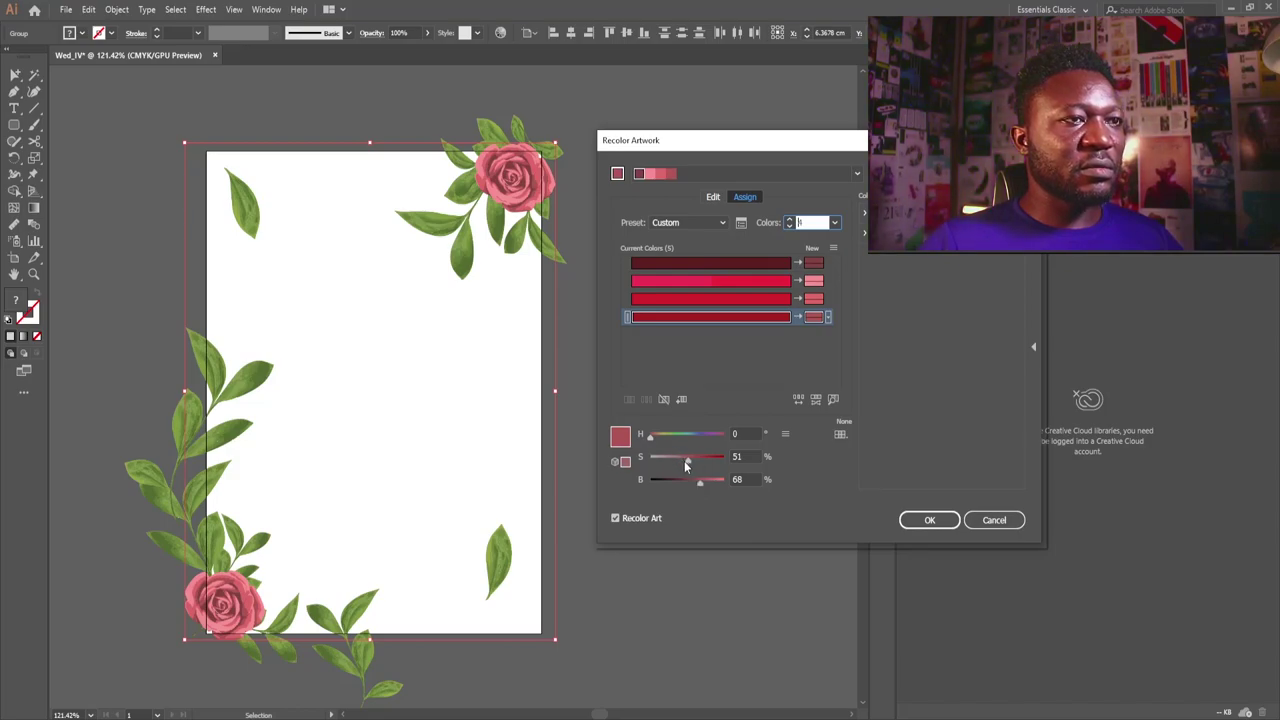
left_click_drag(686, 461, 684, 461)
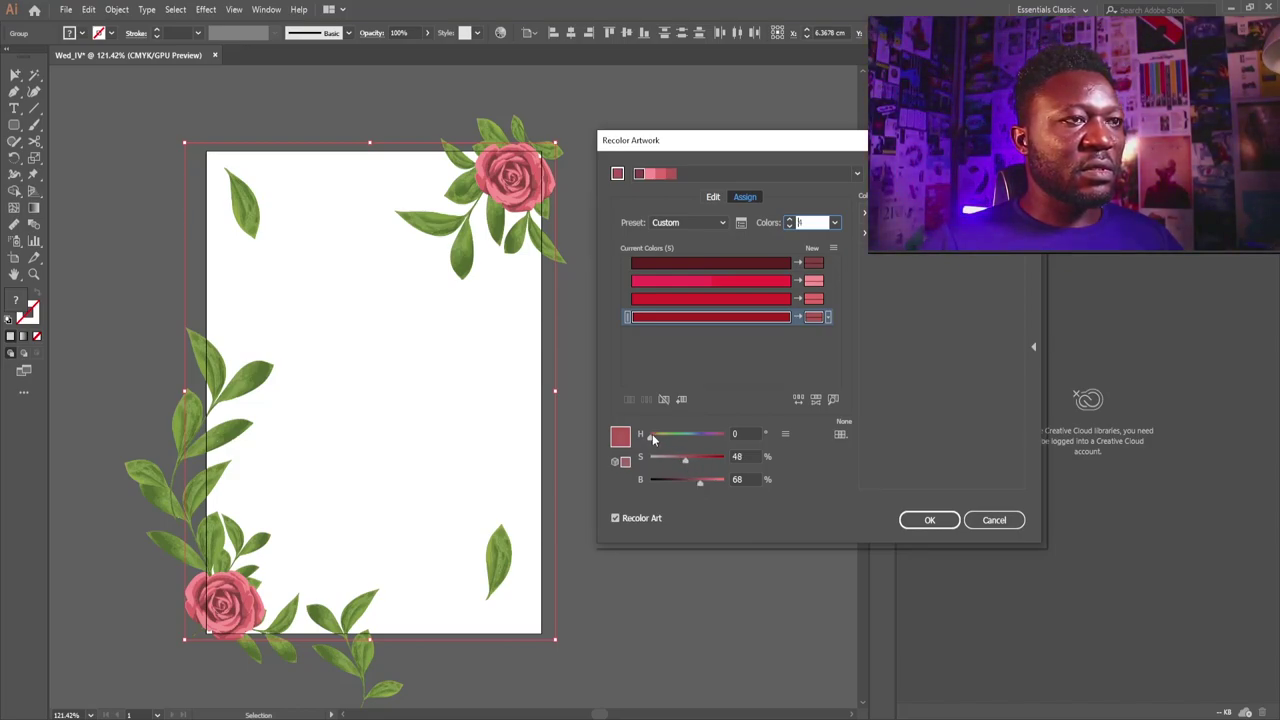
left_click_drag(700, 479, 697, 482)
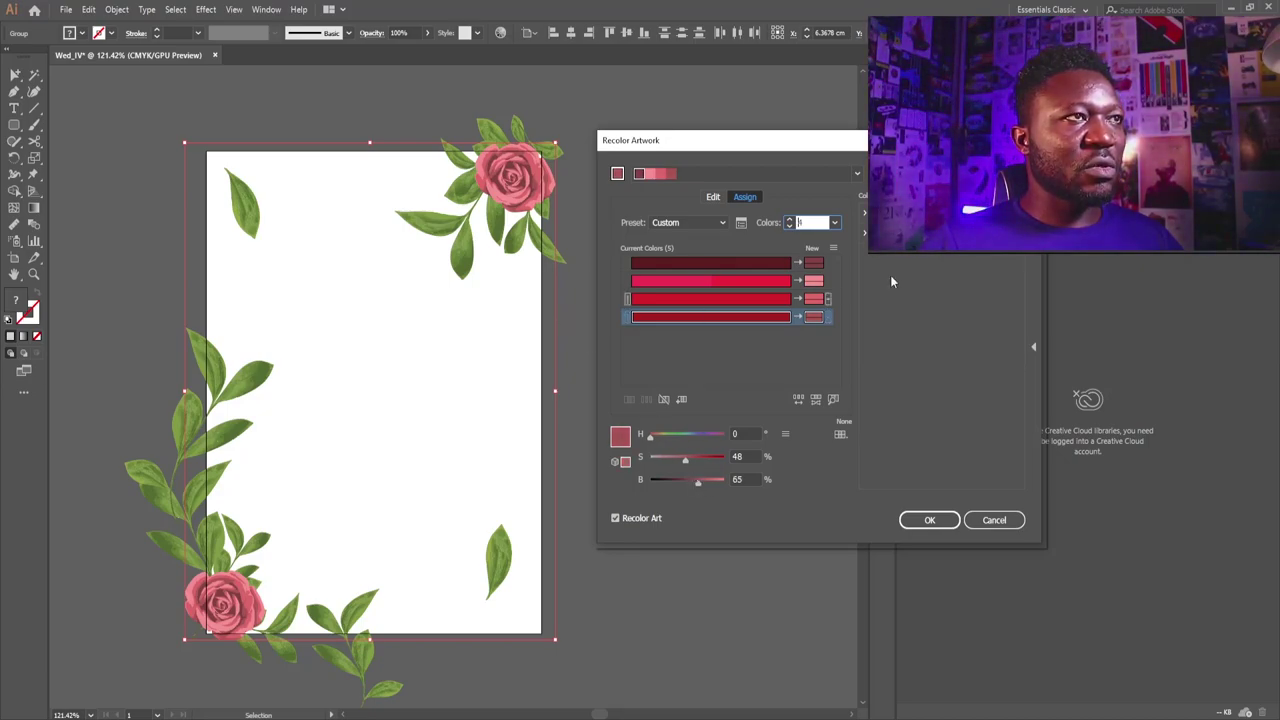
left_click(931, 520)
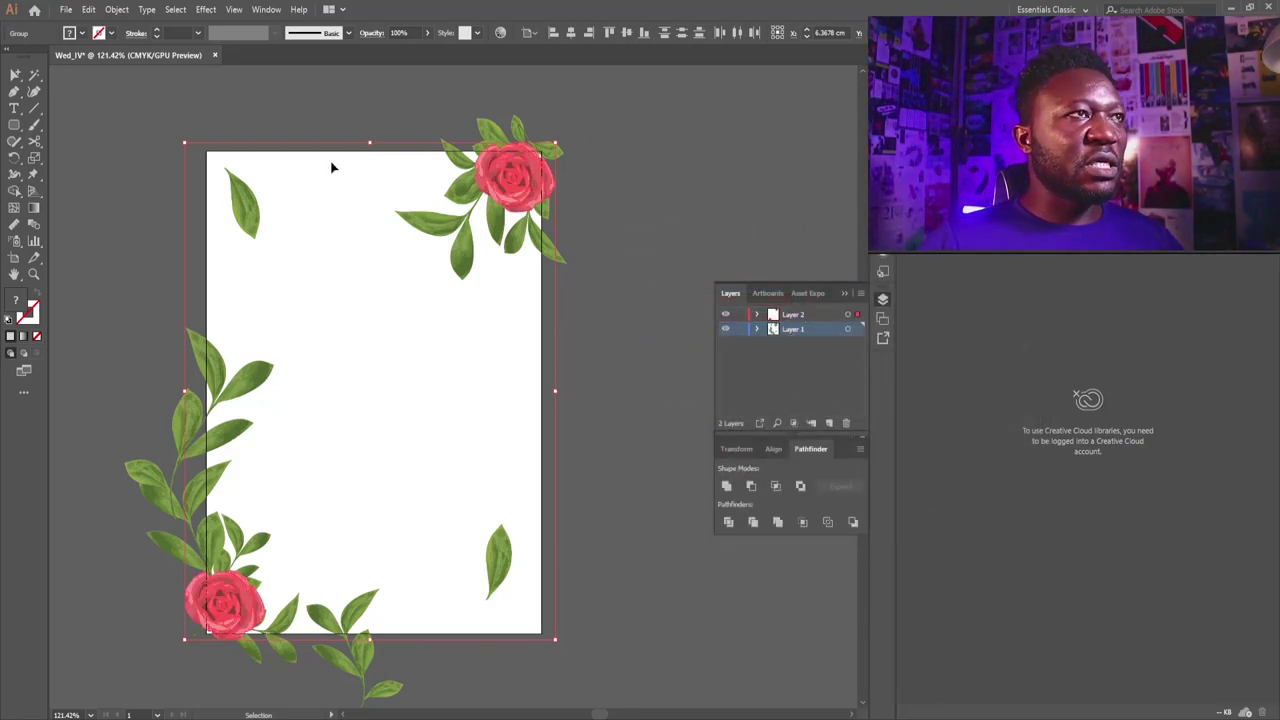
left_click(91, 89)
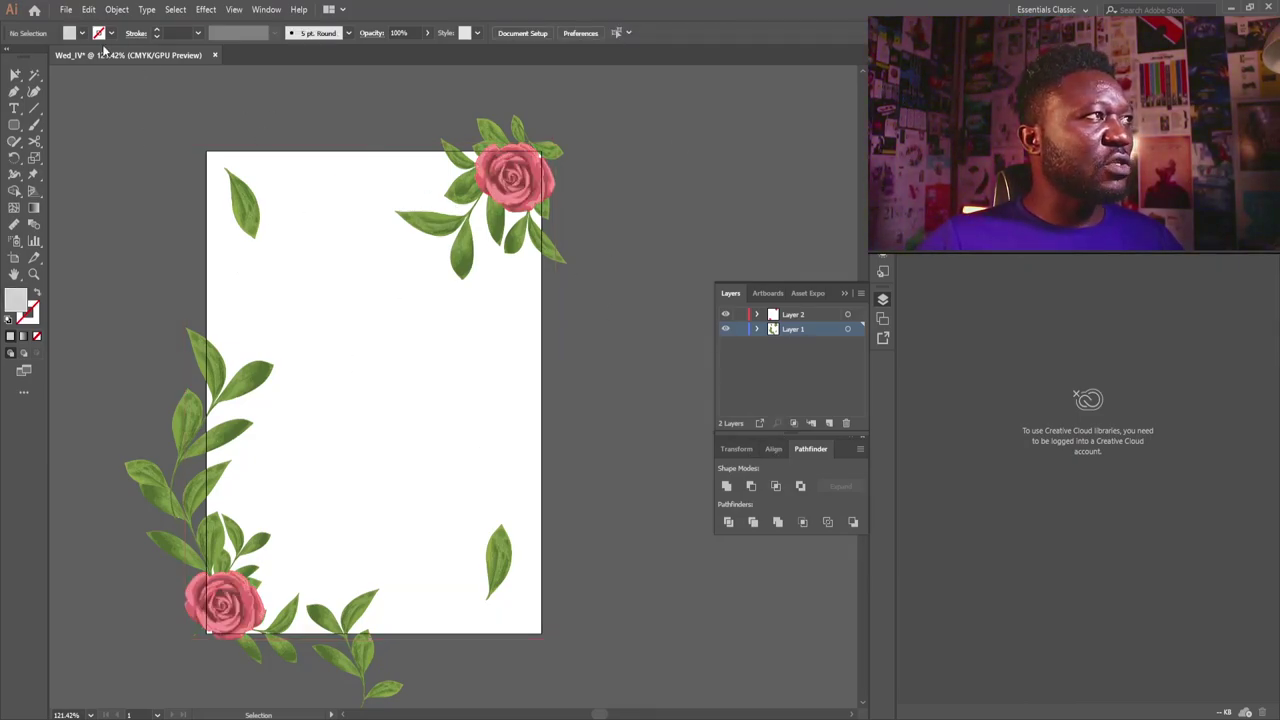
- Draw a 13 x 18 cm rectangle on Layer 2 covering the whole artboard
left_click(795, 315)
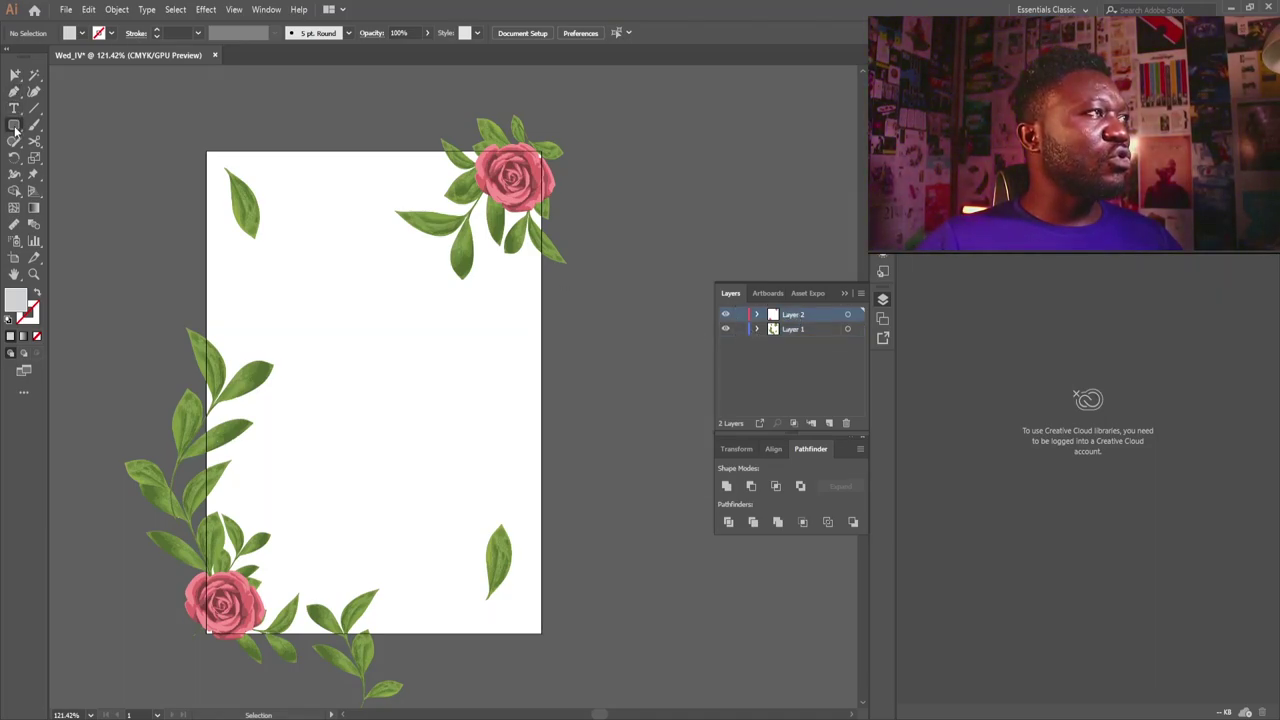
left_click_drag(15, 128, 71, 211)
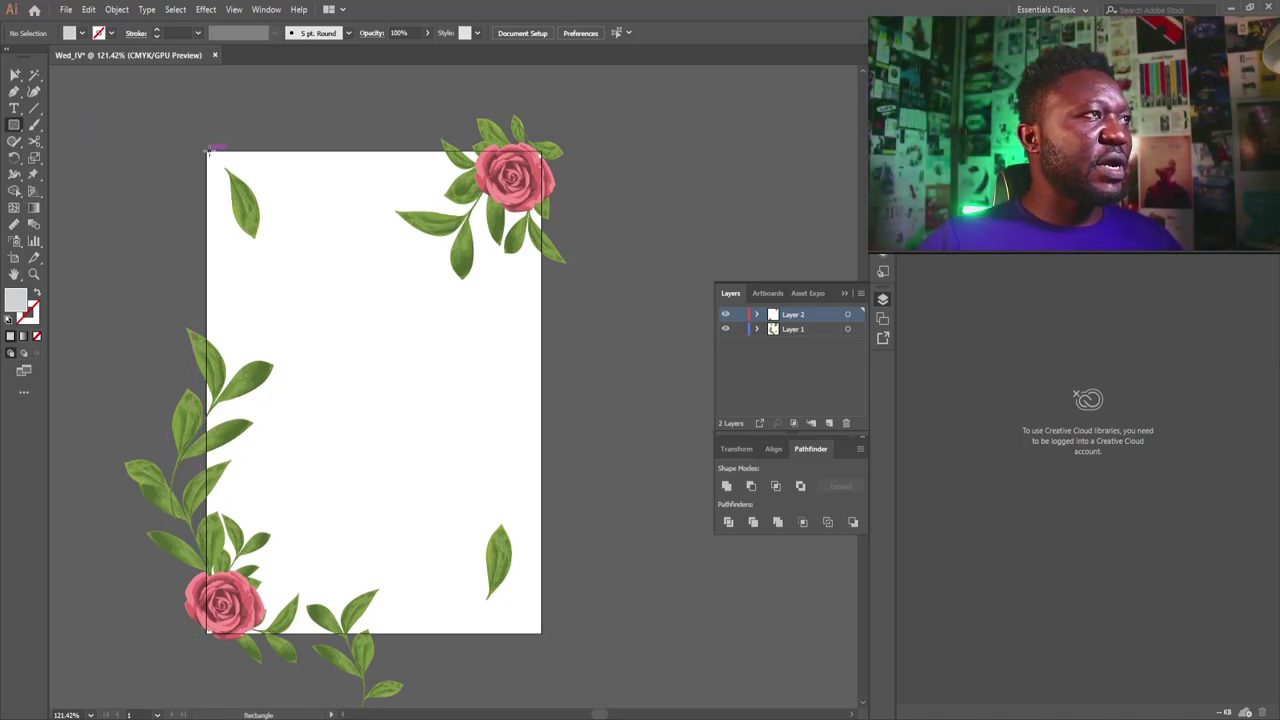
left_click_drag(208, 150, 542, 632)
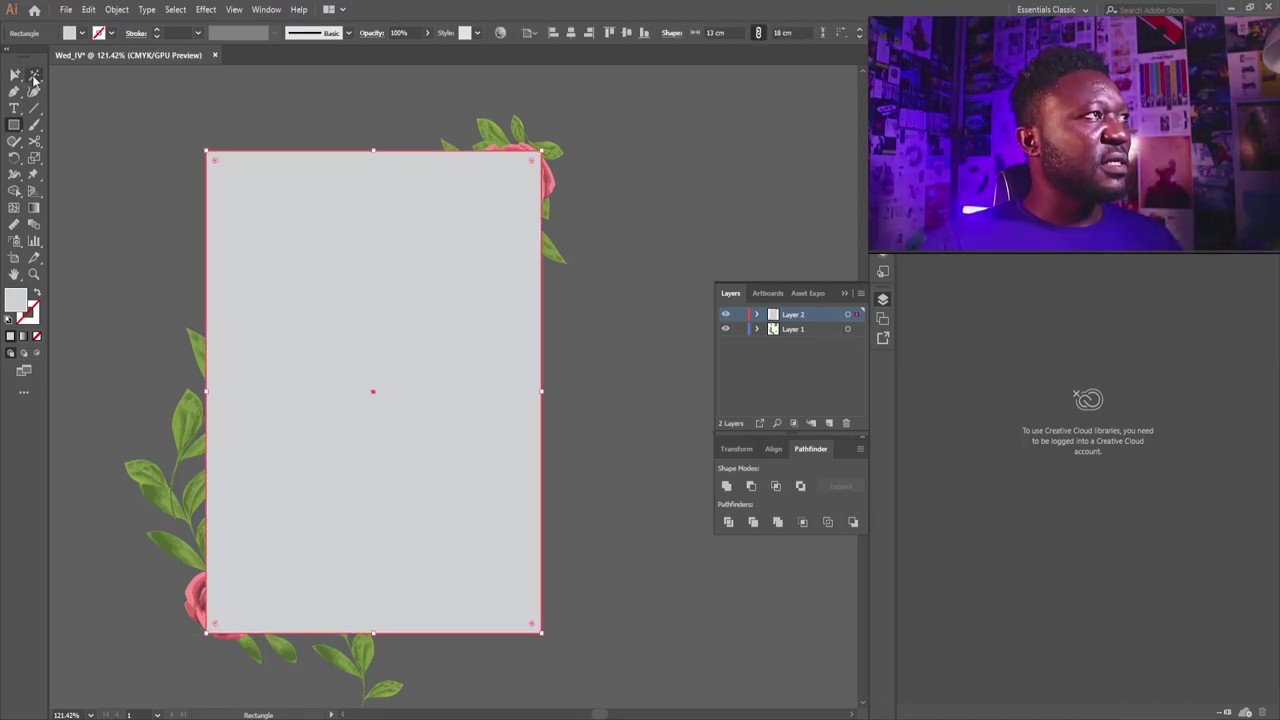
- Clip all the roses and leaves to the artboard-sized rectangle with a clipping mask, then deselect everything
left_click_drag(34, 78, 111, 91)
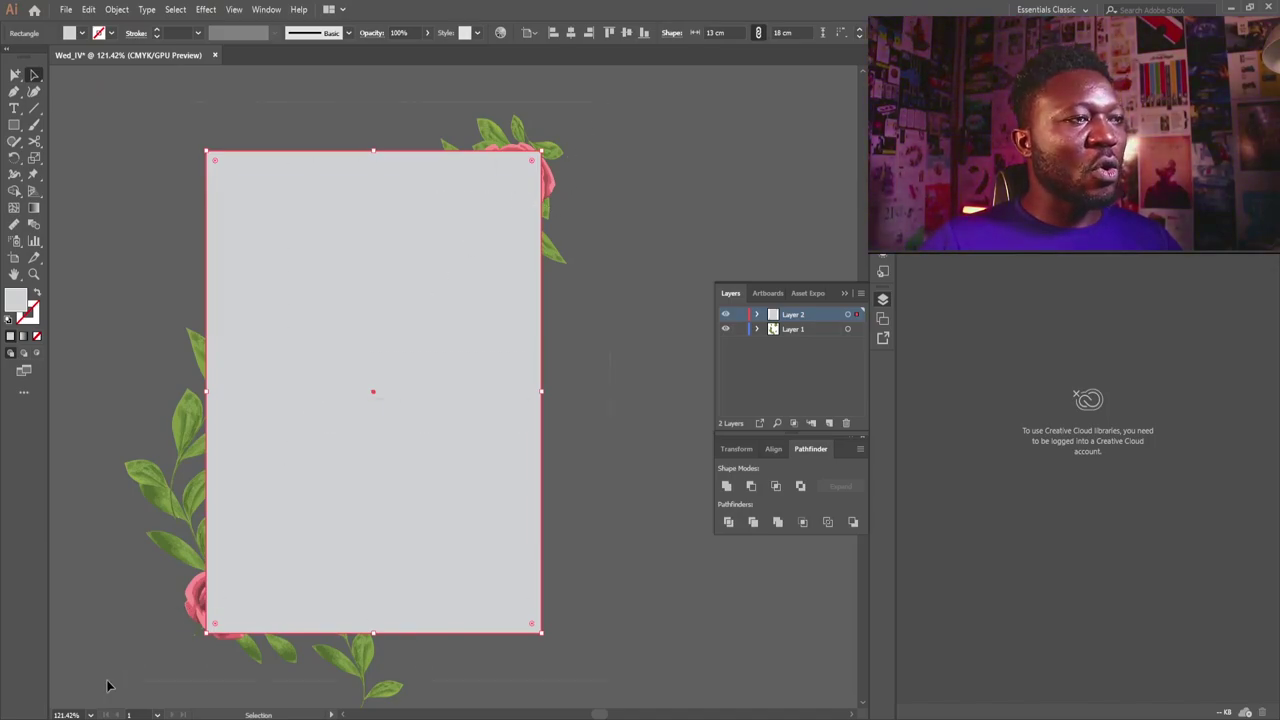
left_click(170, 488, "shift")
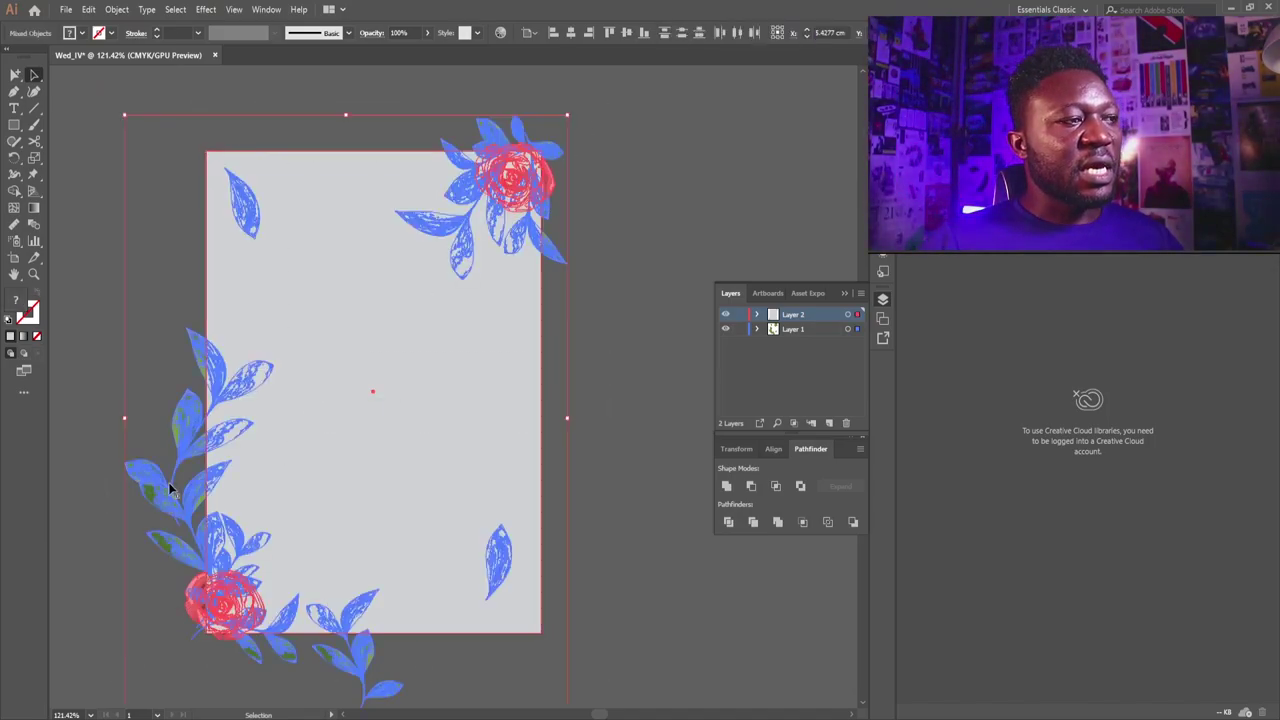
key("a")
key("ctrl+shift+a")
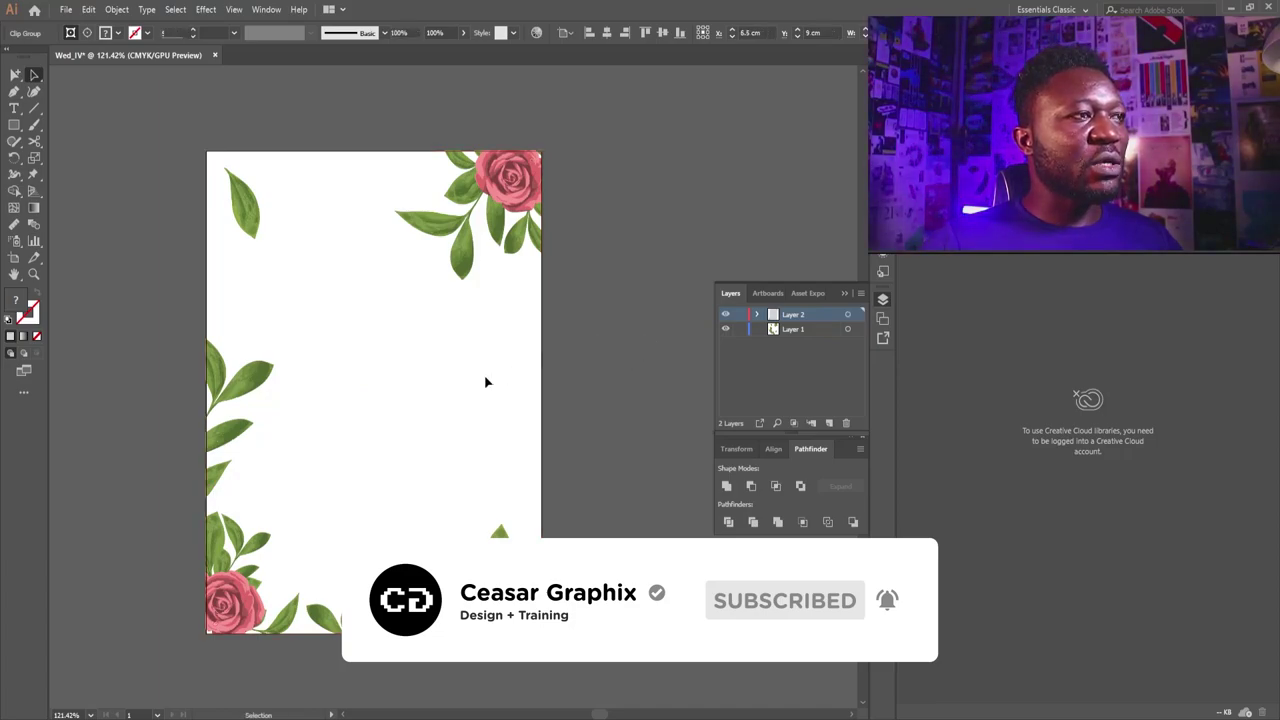
left_click(486, 382)
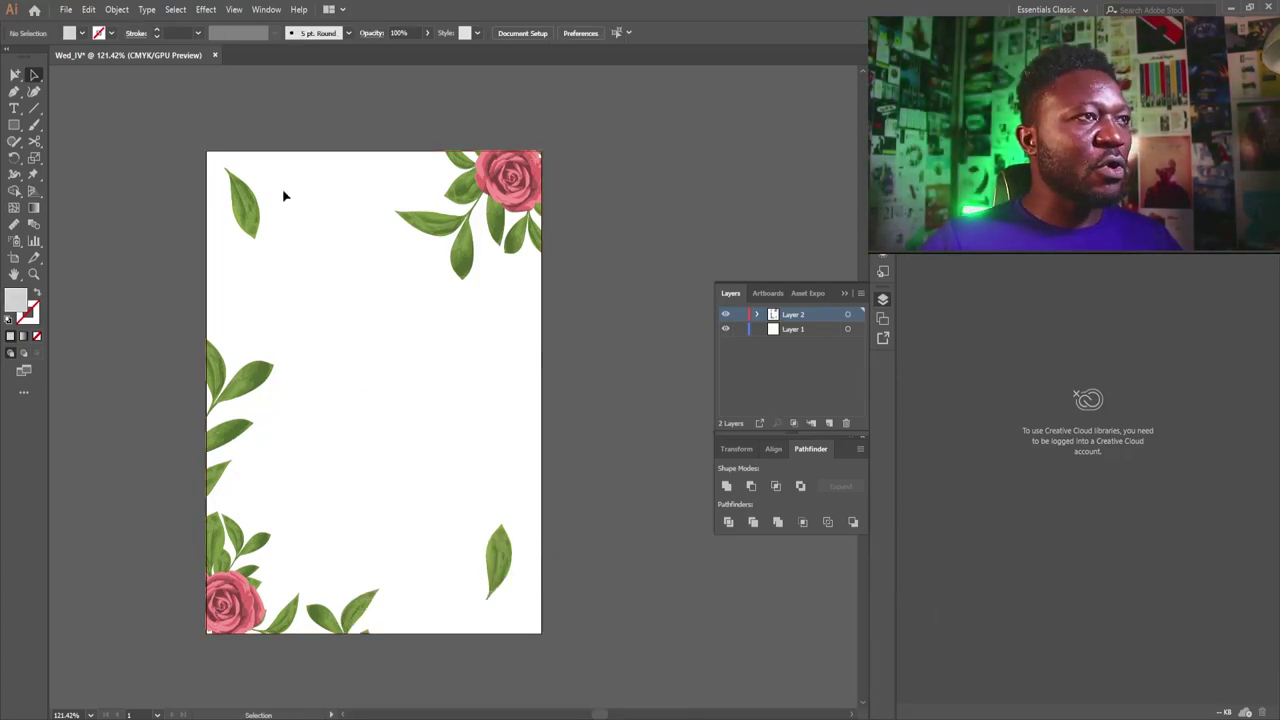
- Add a new layer directly above Layer 1 and lock Layer 2 with the floral artwork
left_click(804, 332)
left_click(829, 423)
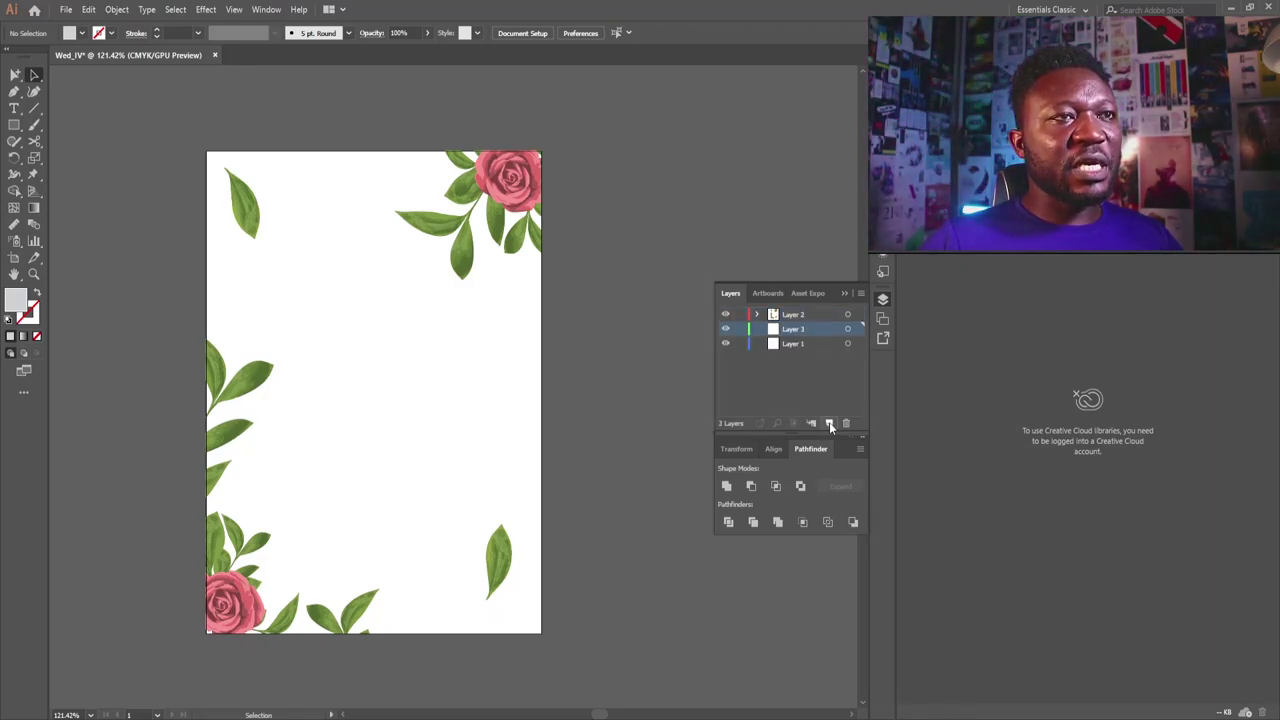
left_click(739, 315)
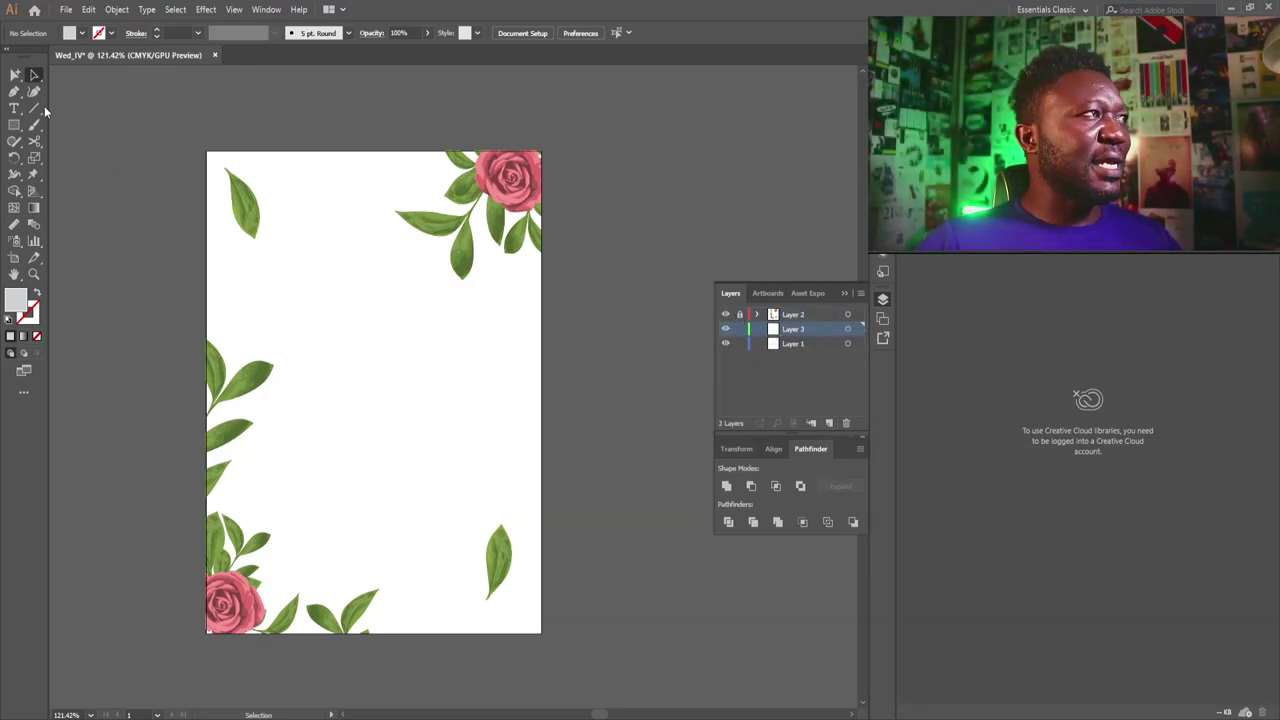
- Draw an artboard-sized rectangle on Layer 3 and scale it proportionally about its center to about 11.2 x 15.5 cm
left_click(14, 124)
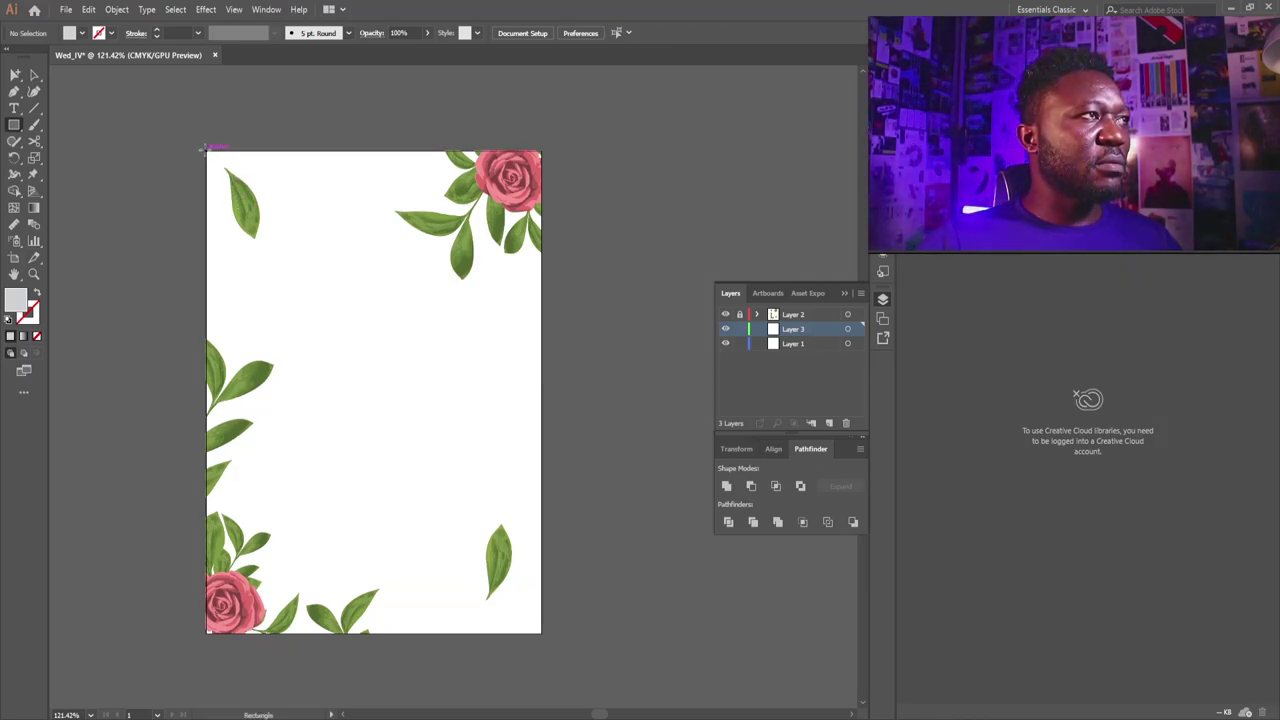
left_click_drag(206, 150, 542, 631)
key("ctrl")
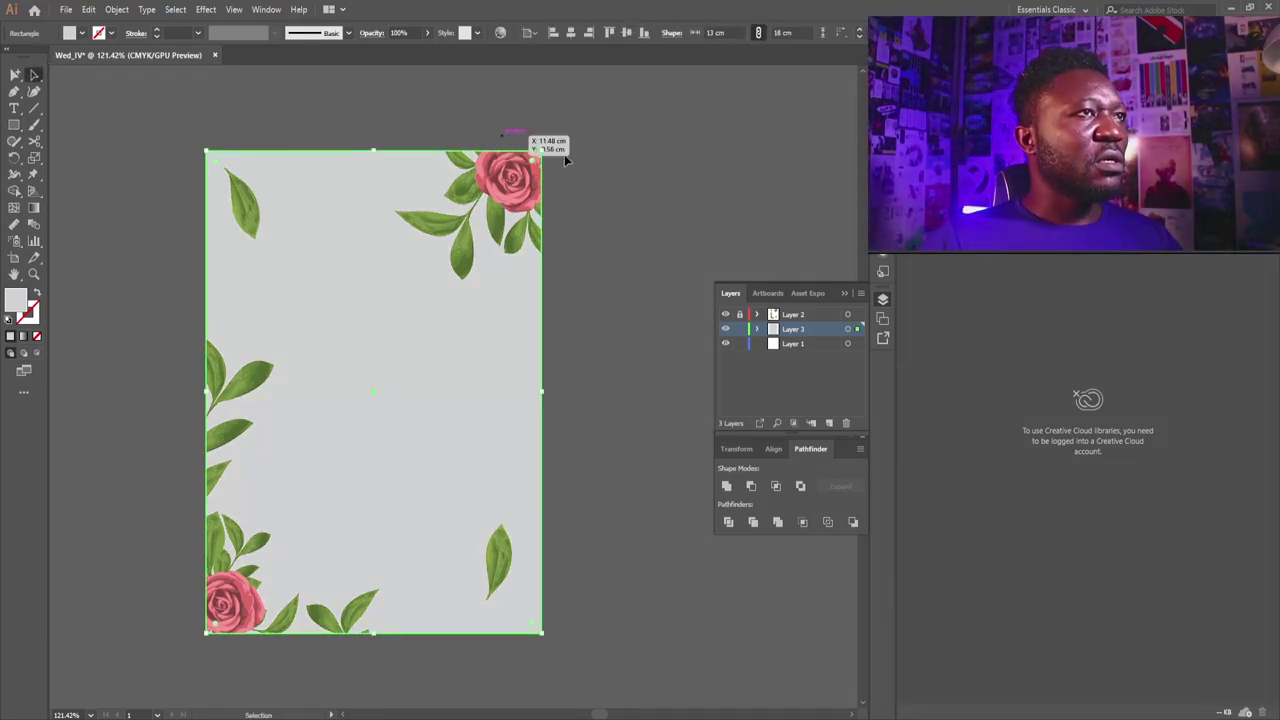
left_click_drag(543, 148, 519, 183)
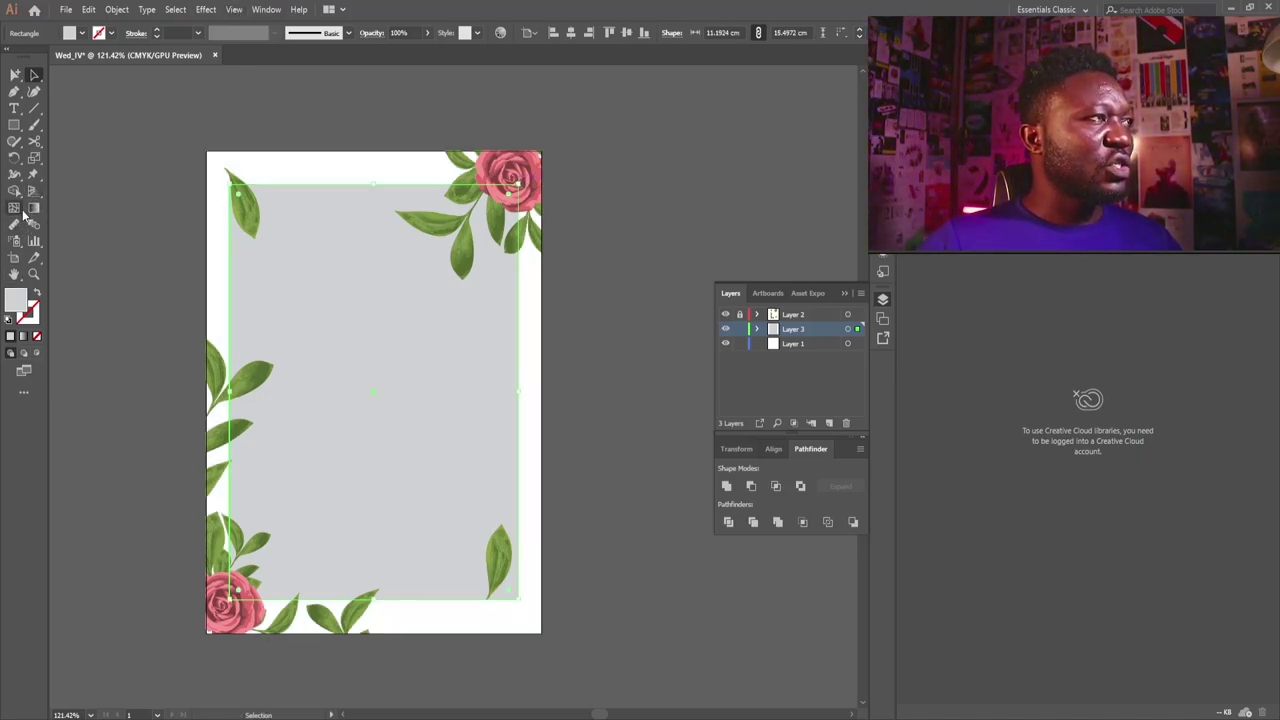
- Fill the inset rectangle with the lower-left rose's light pink, then lighten the fill to the pale pink fcebec
left_click(16, 242)
mouse_move(18, 245)
left_mouse_down()
mouse_move(128, 343)
mouse_move(108, 376)
left_mouse_up()
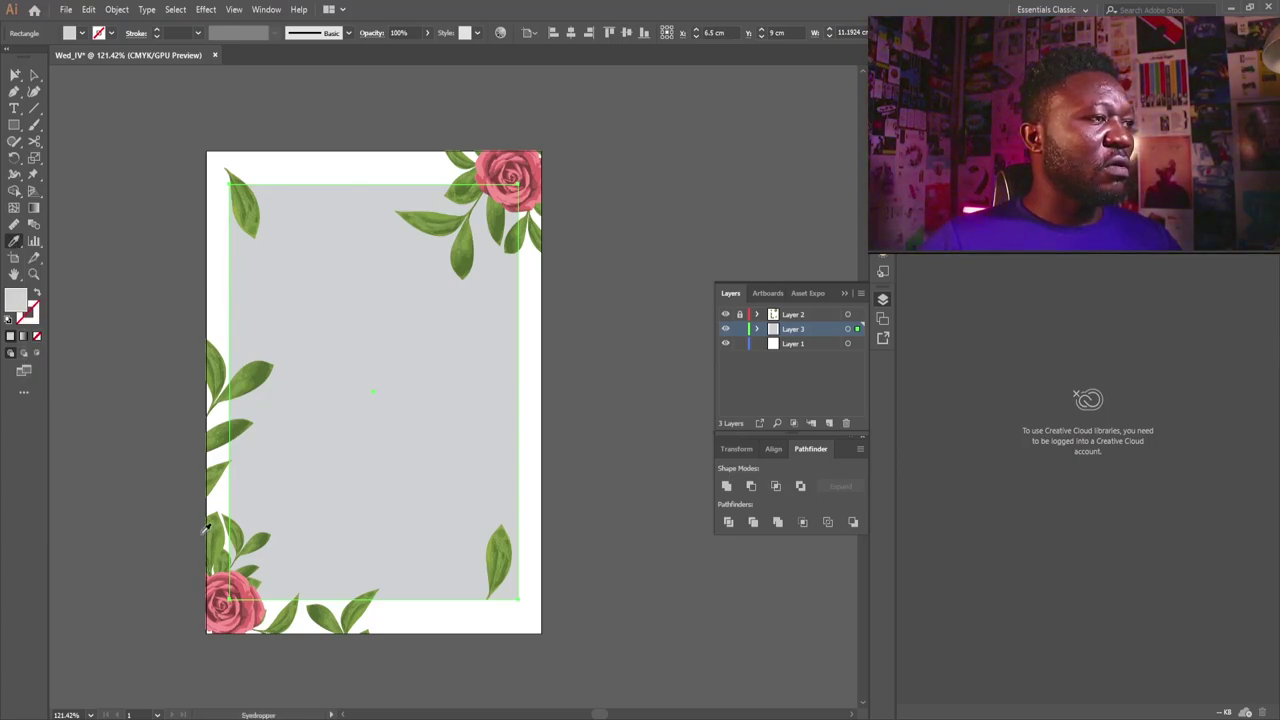
left_click(218, 582)
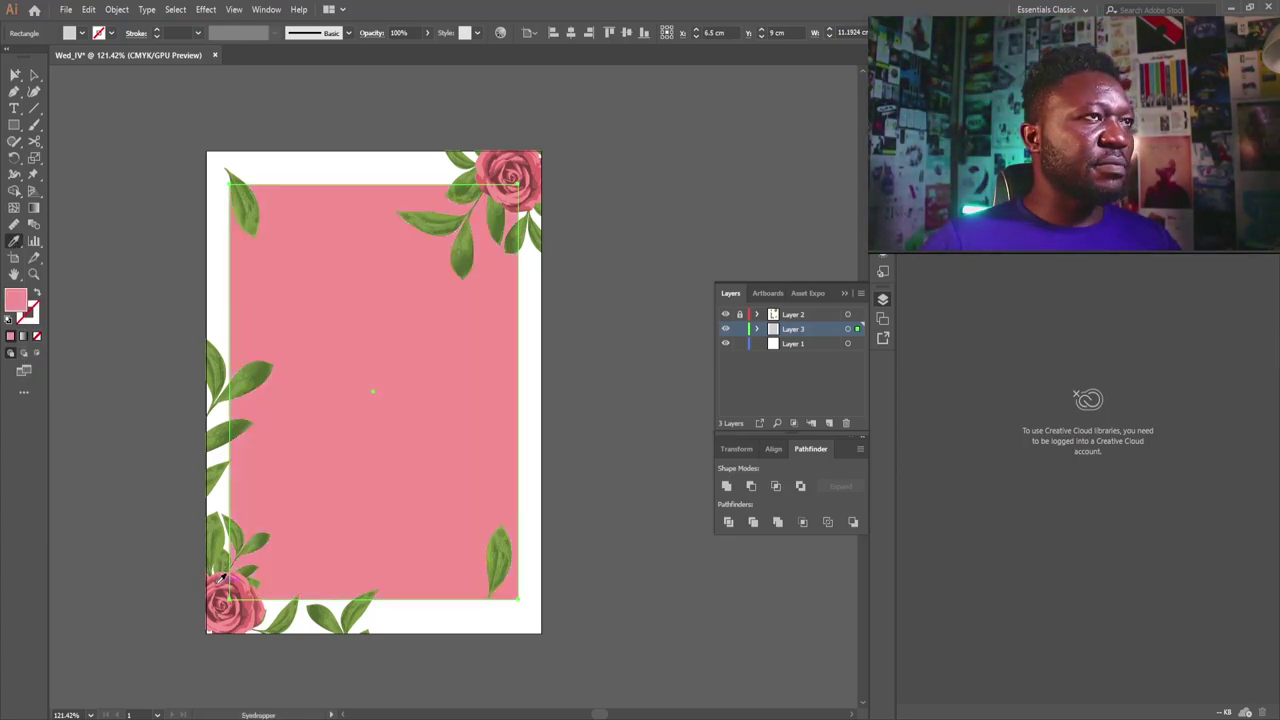
double_click(18, 298)
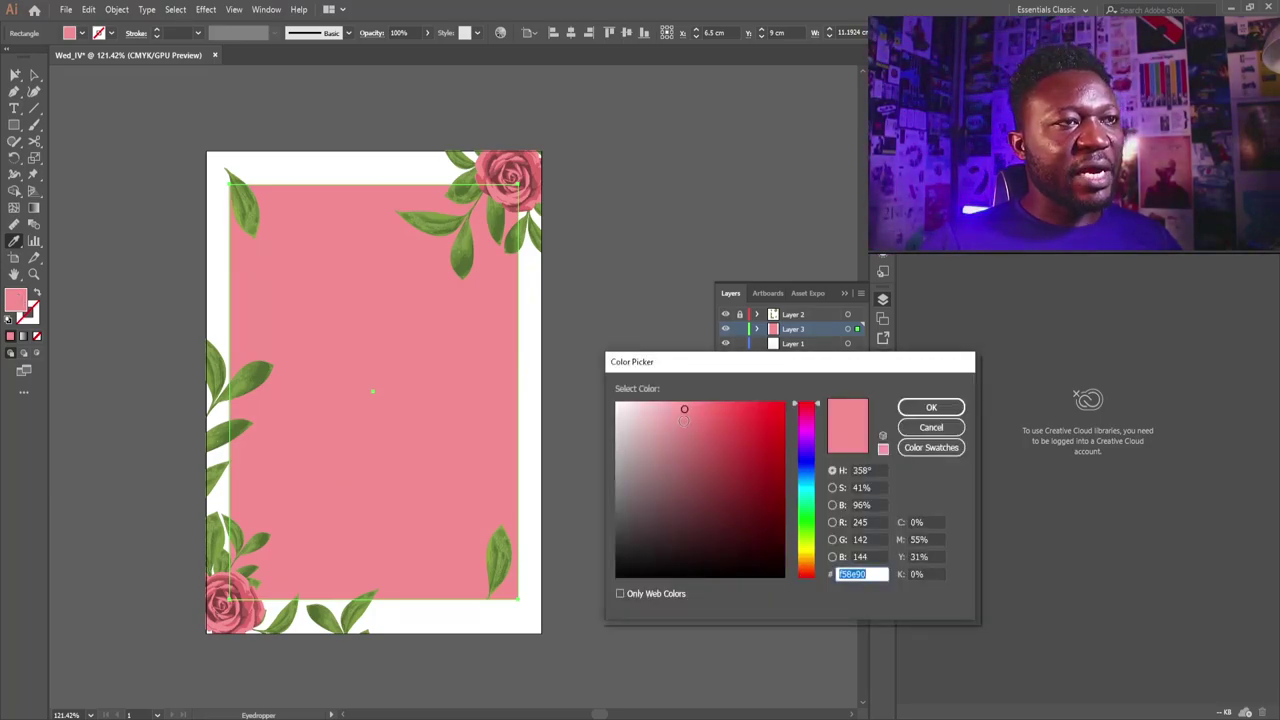
left_click_drag(684, 409, 627, 402)
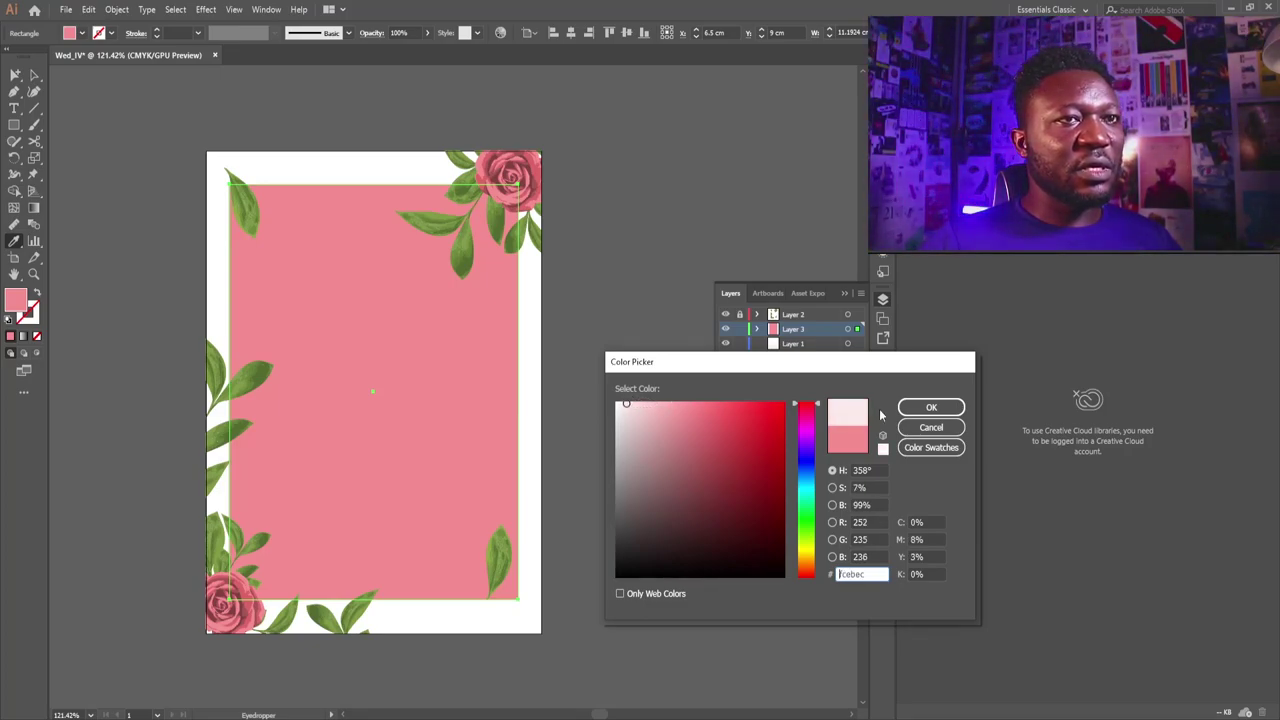
left_click(920, 407)
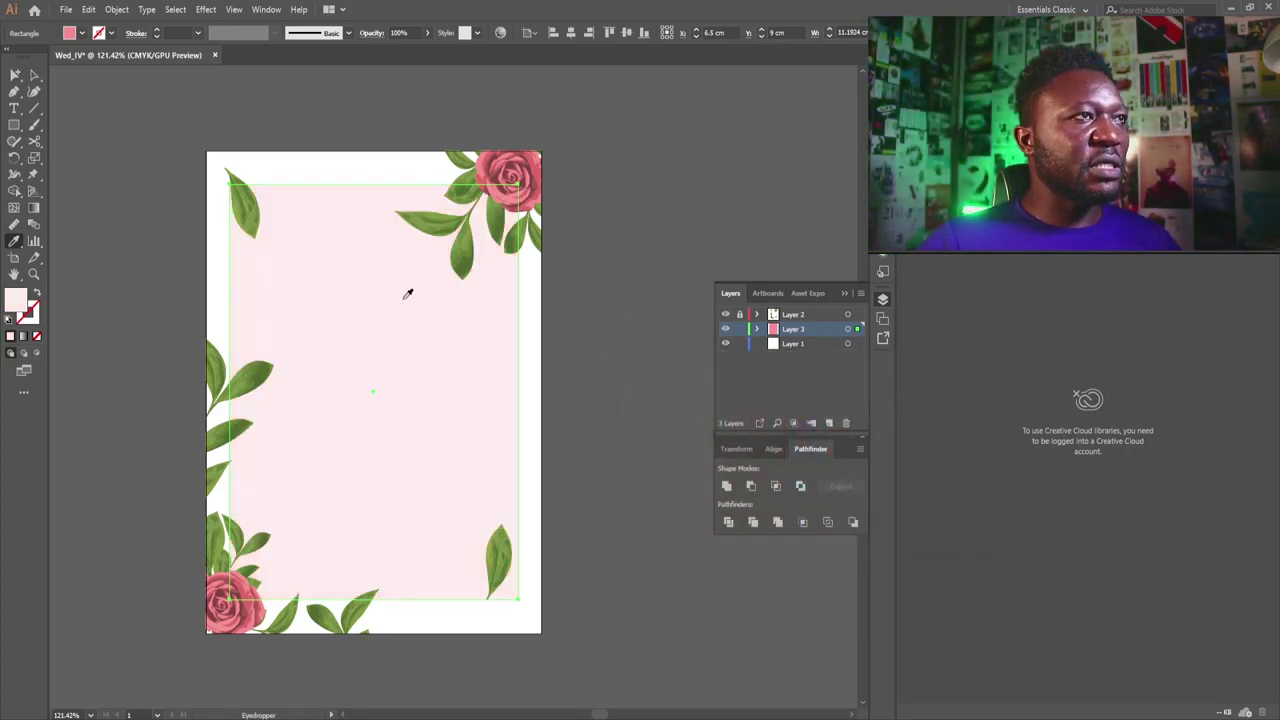
left_click(36, 76)
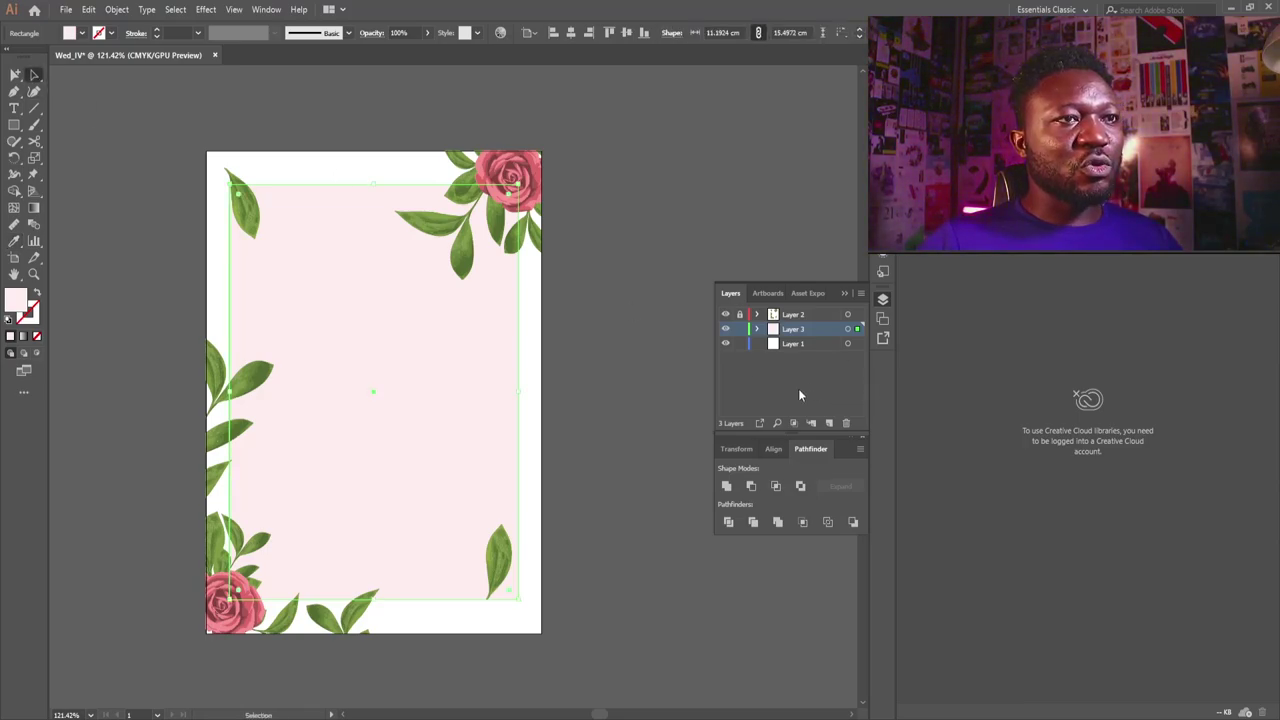
- Display the Align options while keeping the pale pink rectangle selected
left_click(774, 449)
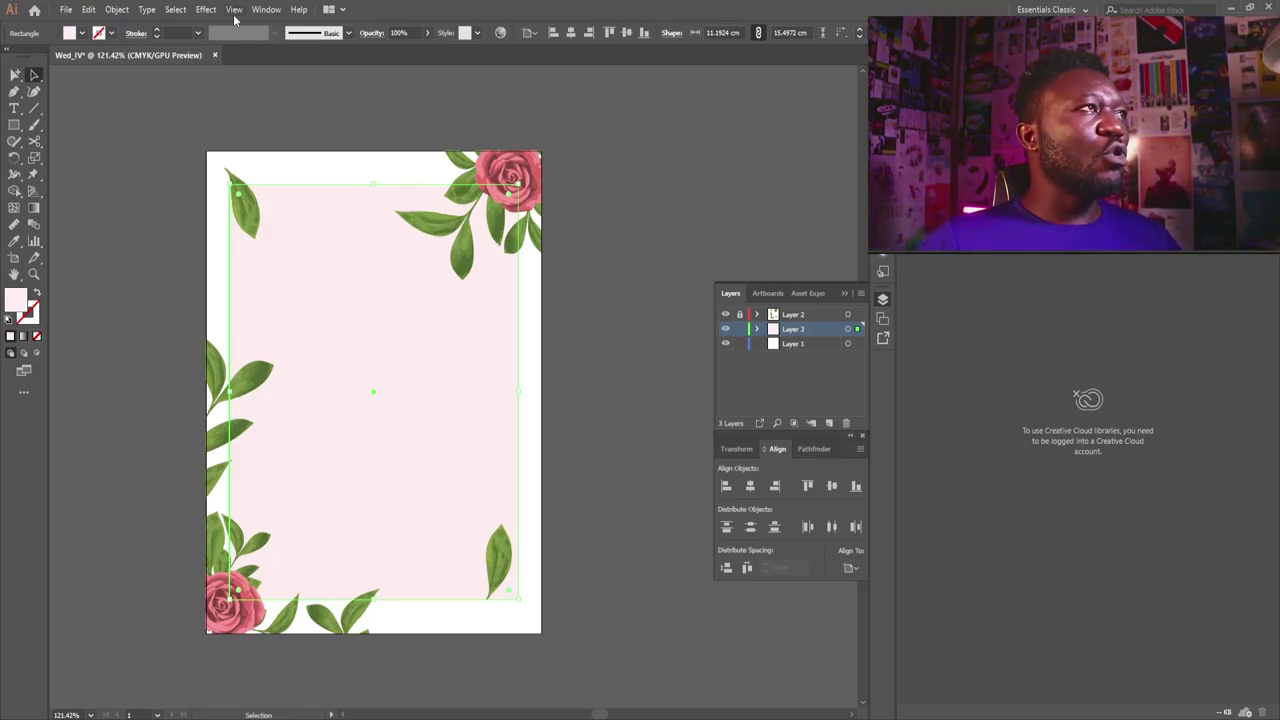
left_click(267, 10)
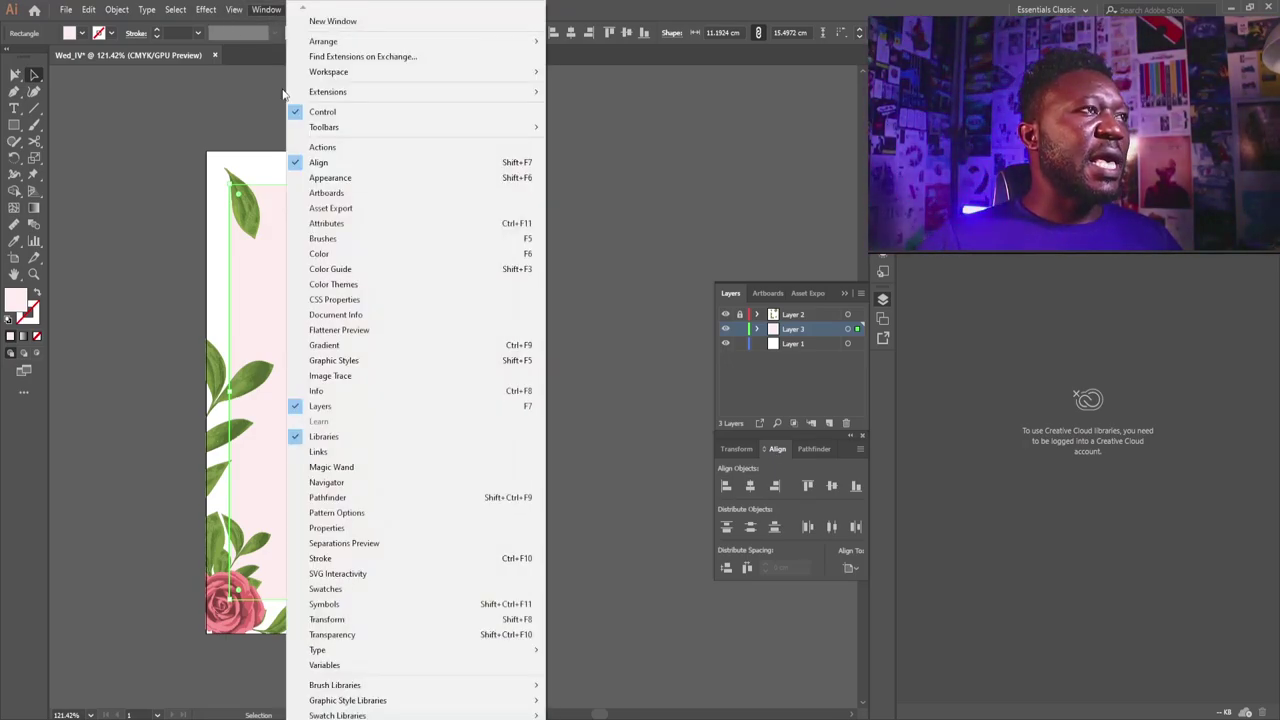
left_click(774, 456)
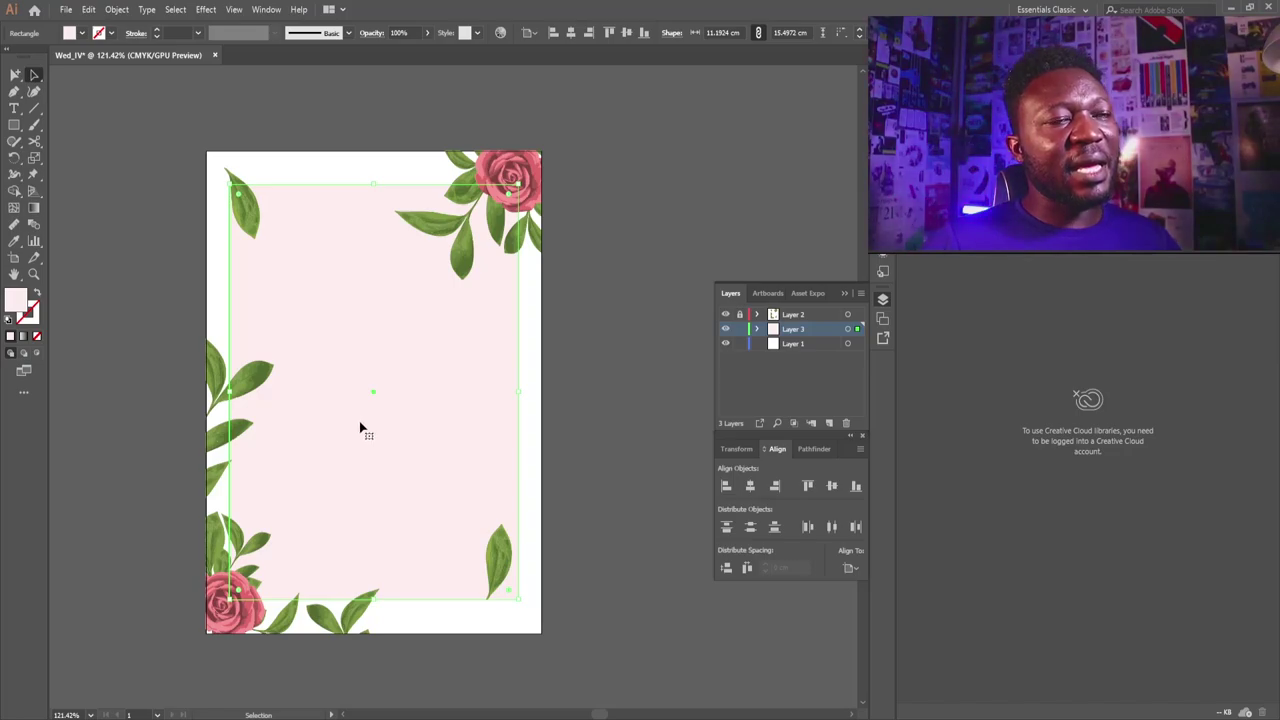
- Center the pale pink rectangle horizontally and vertically relative to the artboard, then deselect it
left_click(850, 568)
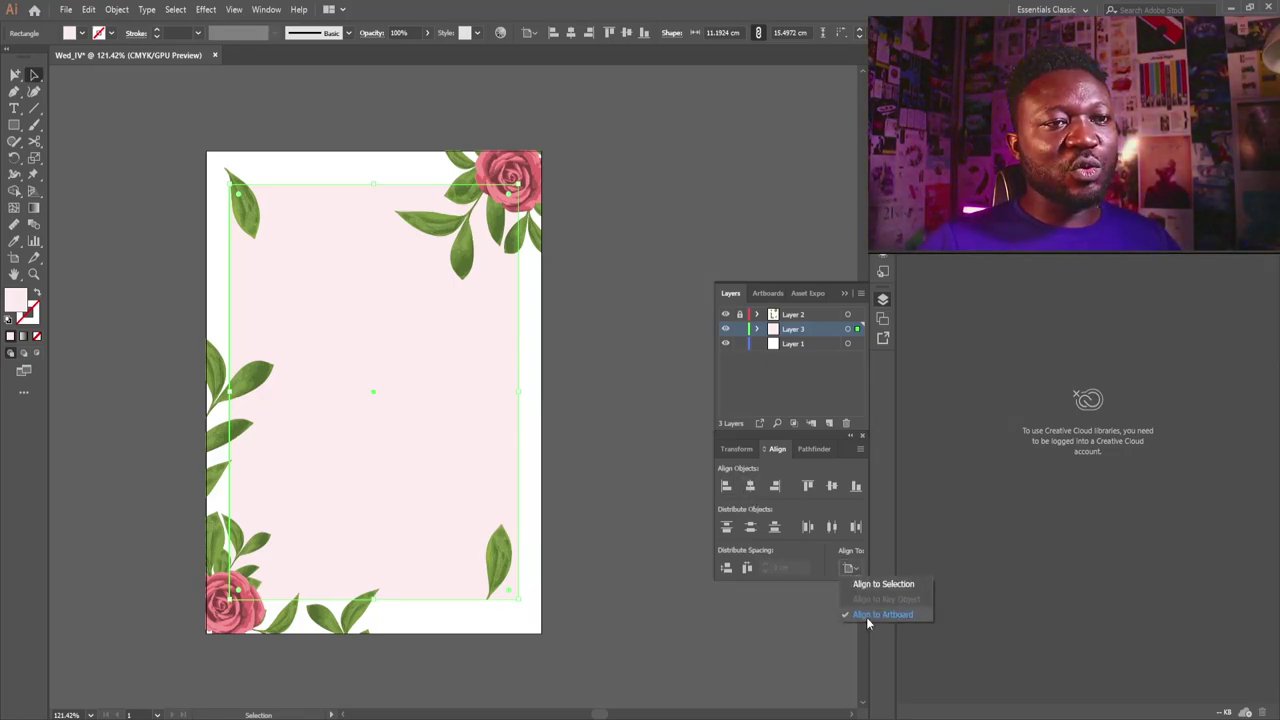
left_click(750, 487)
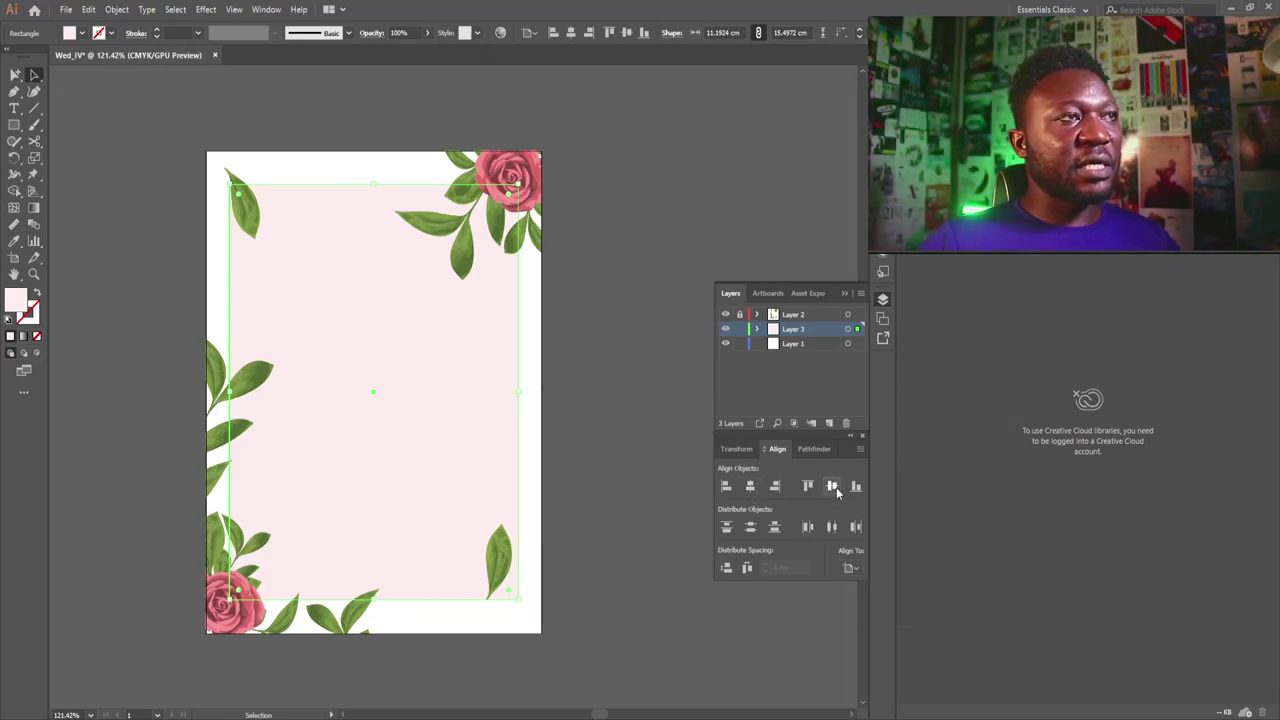
left_click(588, 405)
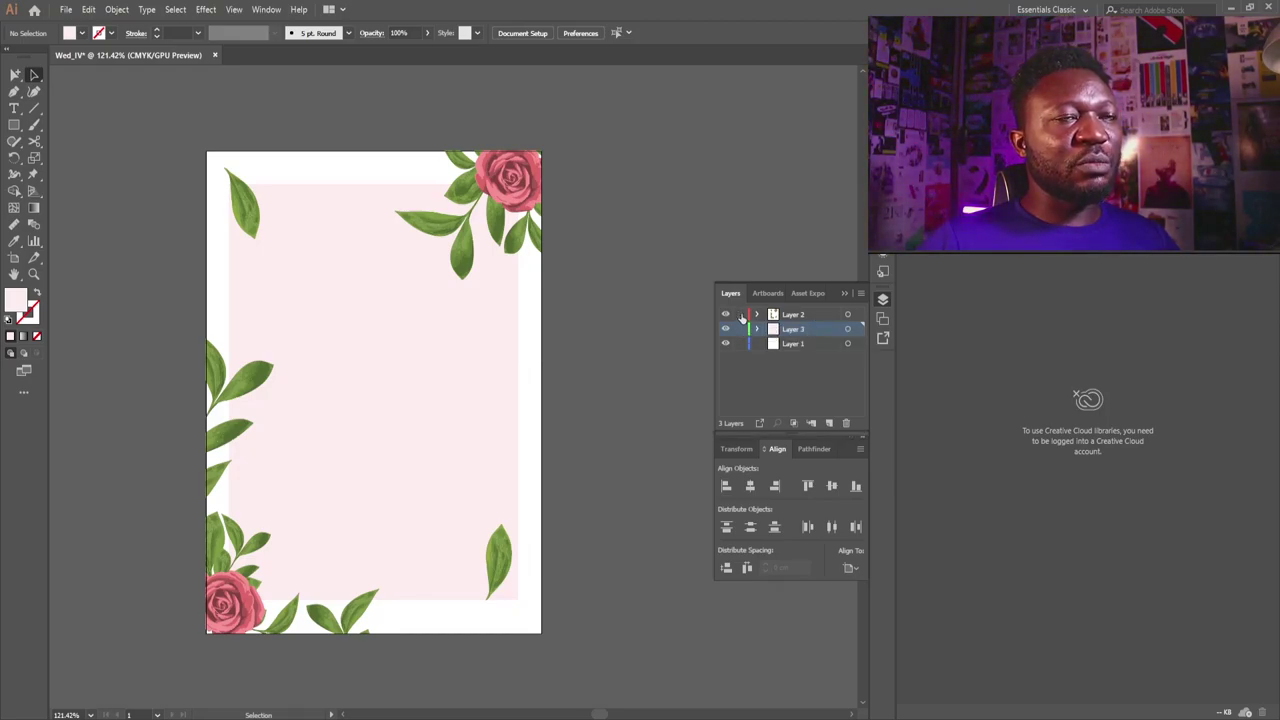
- Unlock Layer 2 and, inside its clip group, move the lower-right leaf slightly down and right over the pink panel's corner
double_click(507, 573)
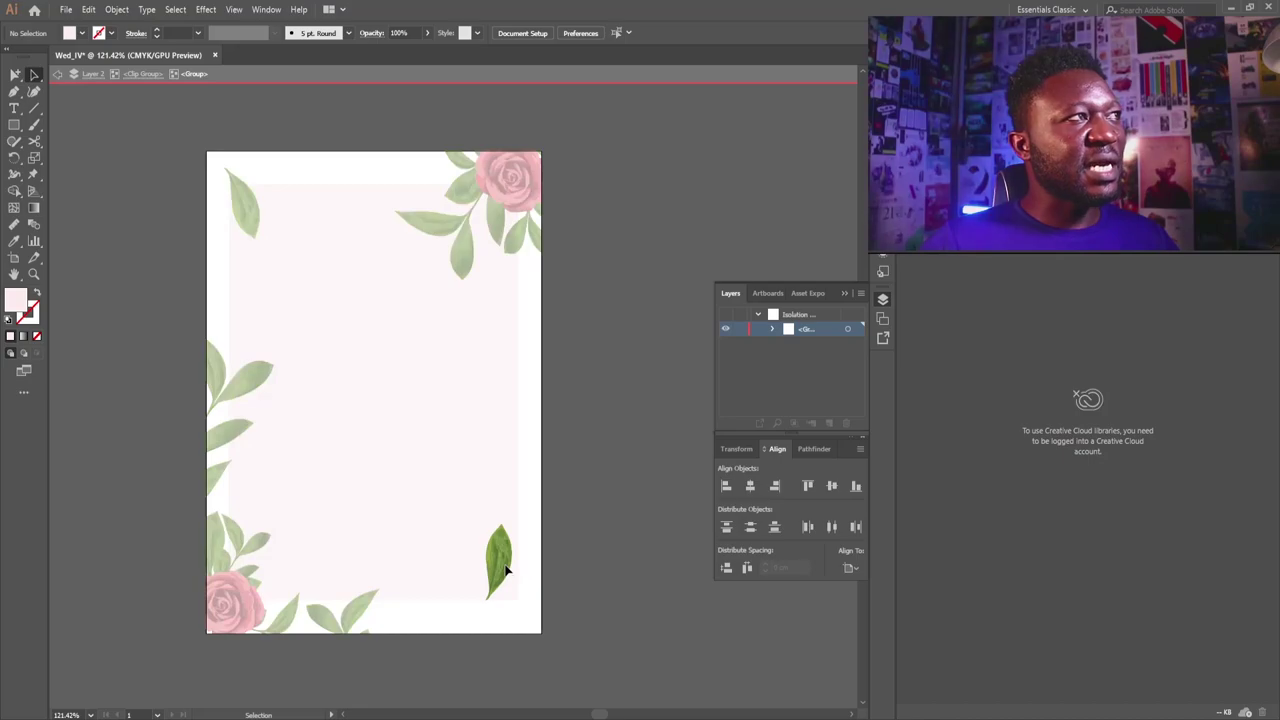
left_click(507, 570)
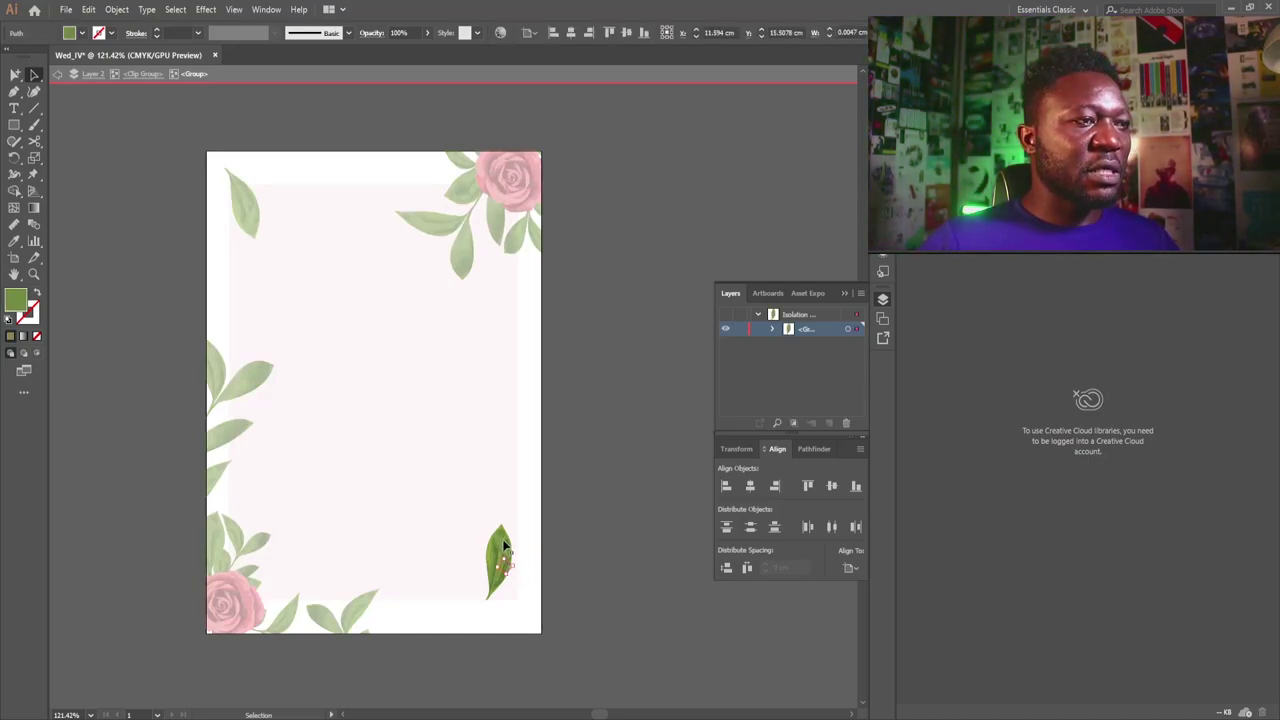
left_click(505, 545)
left_click(504, 591)
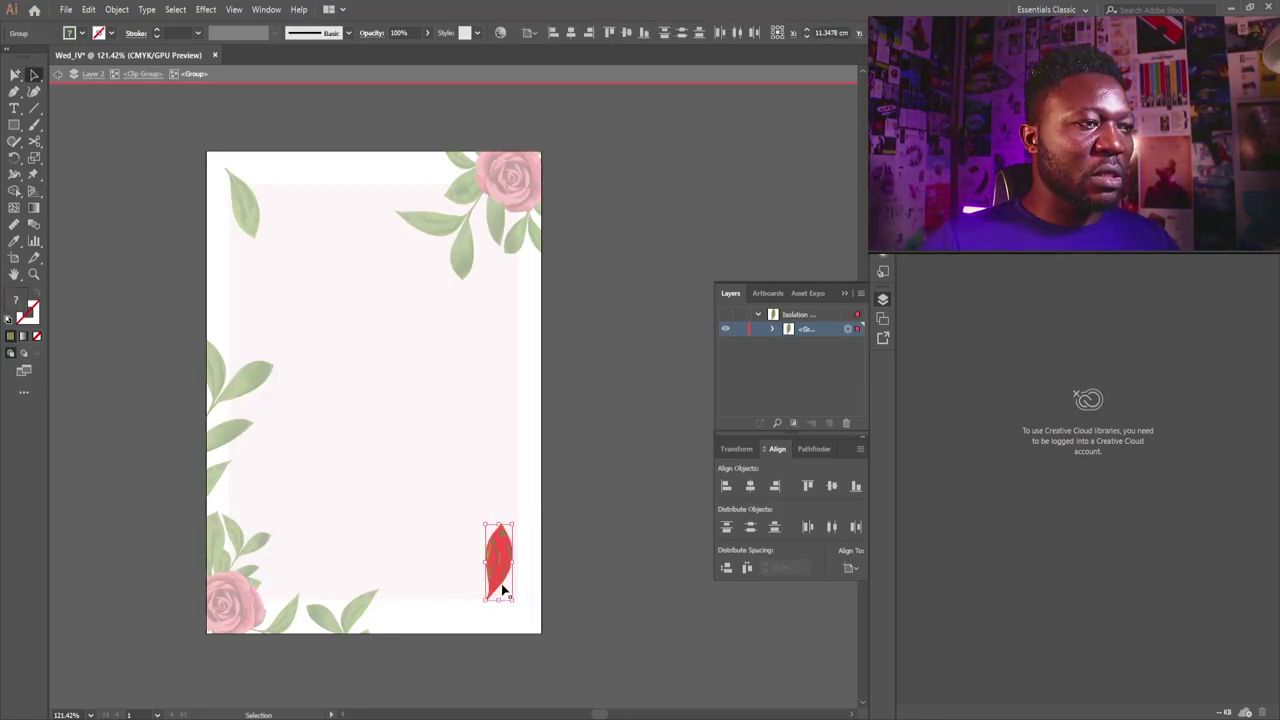
left_click_drag(503, 582, 516, 602)
double_click(614, 516)
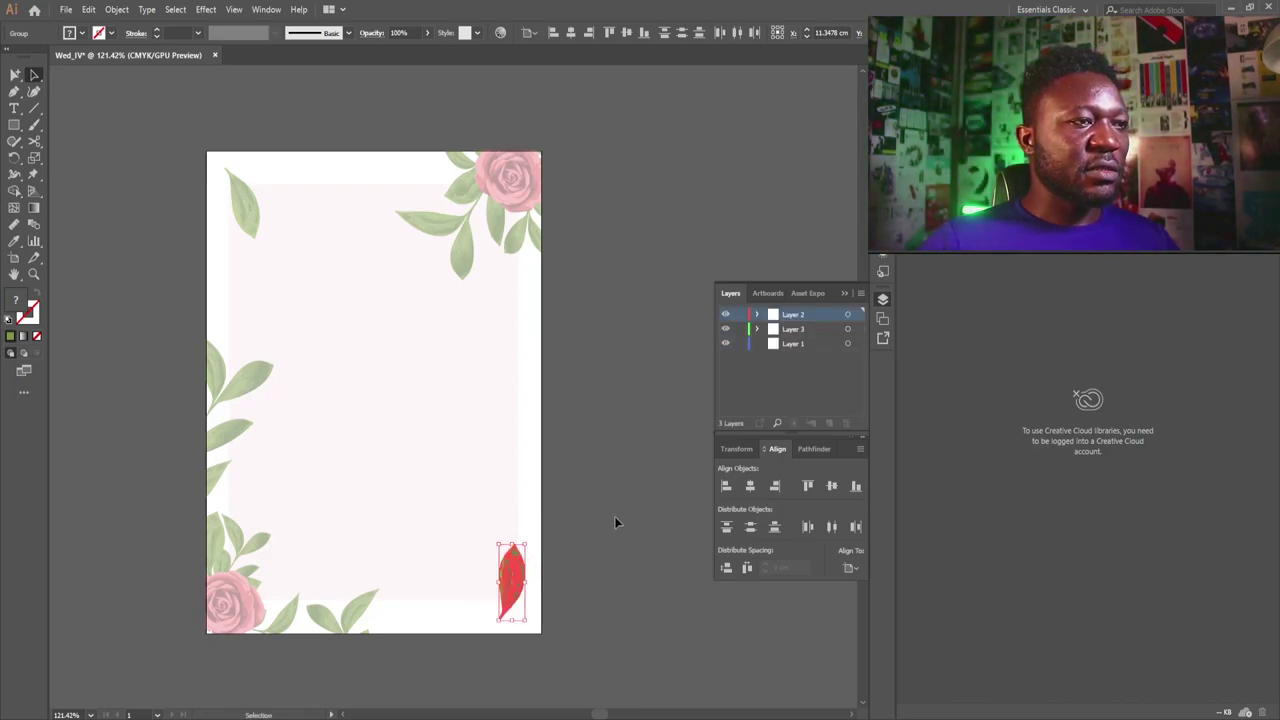
left_click(602, 358)
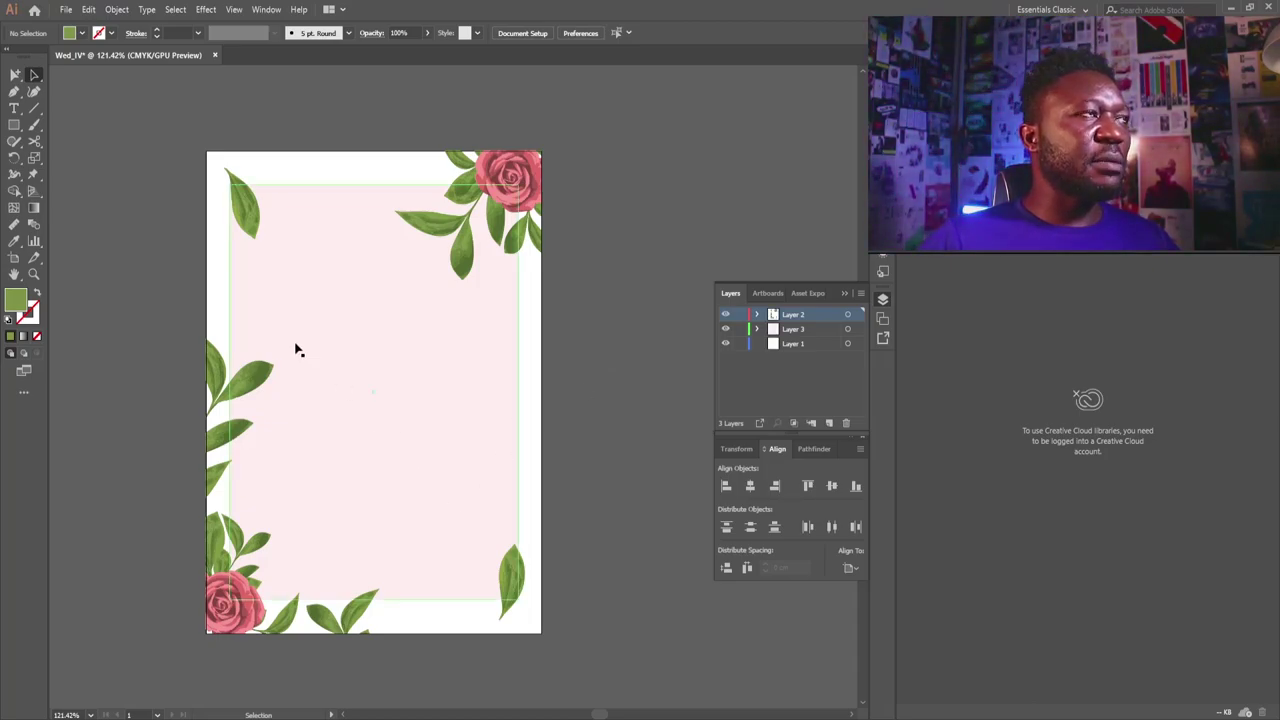
left_click(232, 174)
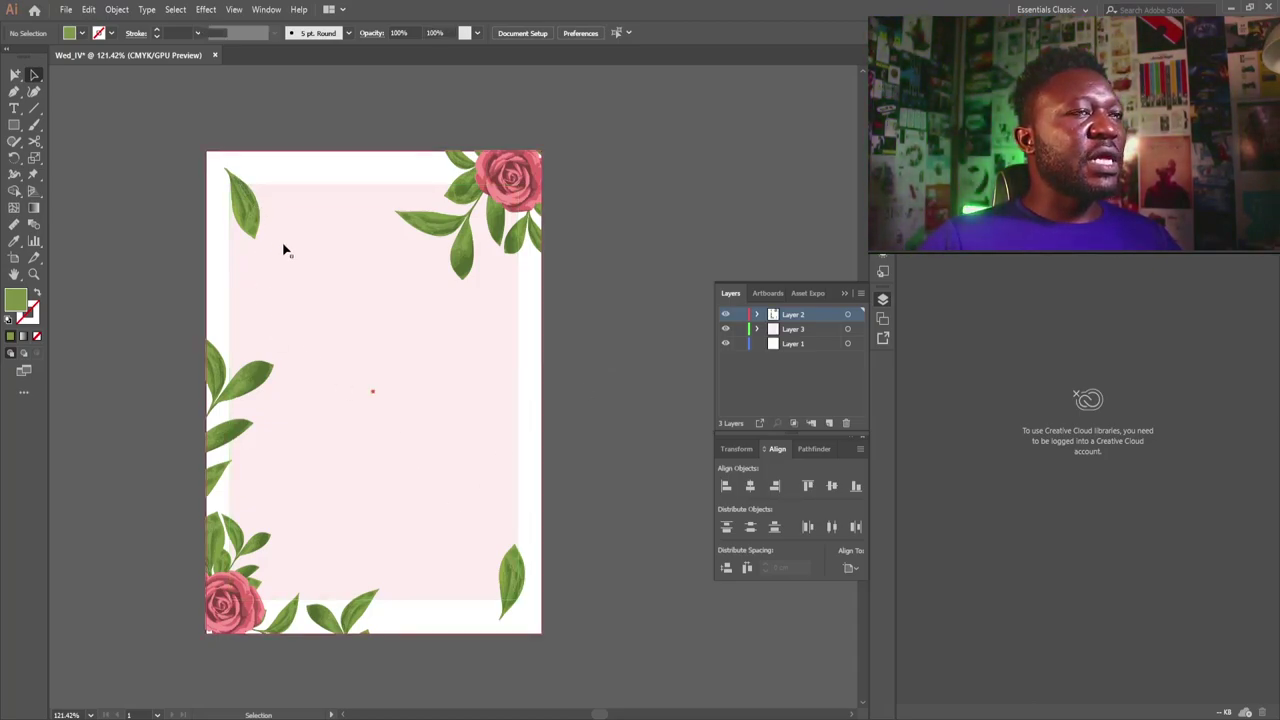
left_click(633, 397)
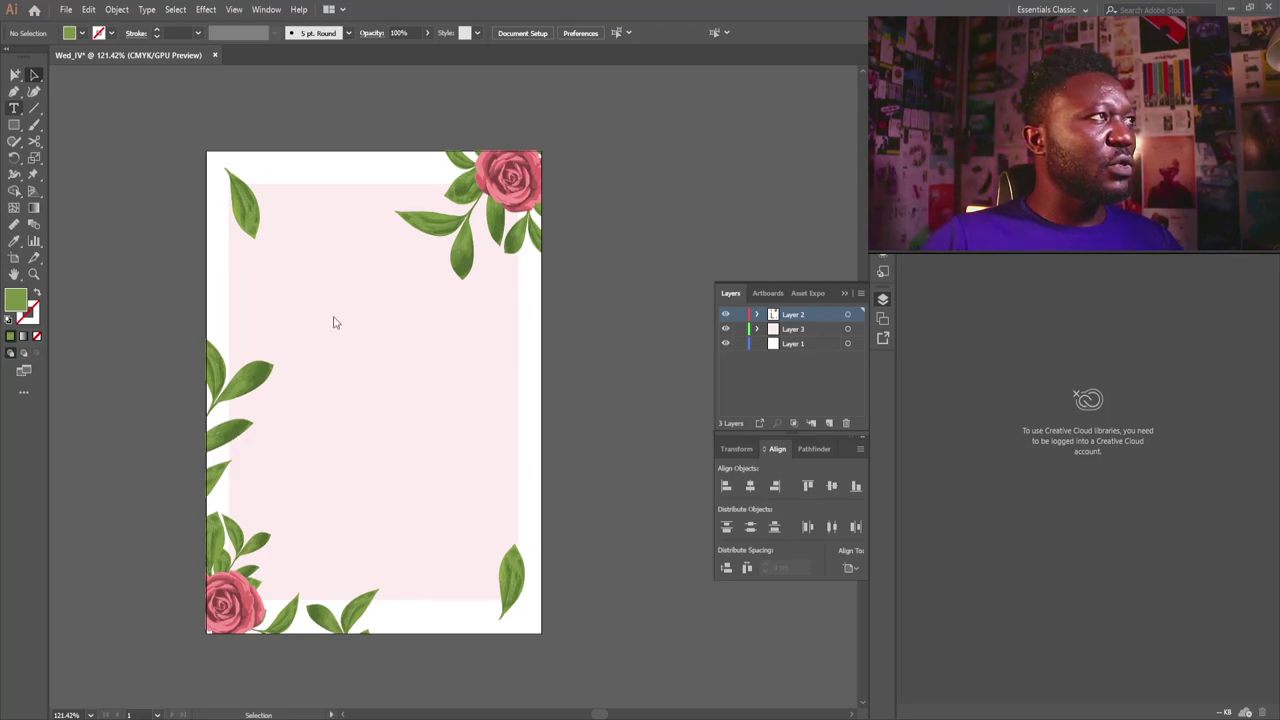
- Add the bride's first name as point text on the pink panel and place it on a new top layer
key("t")
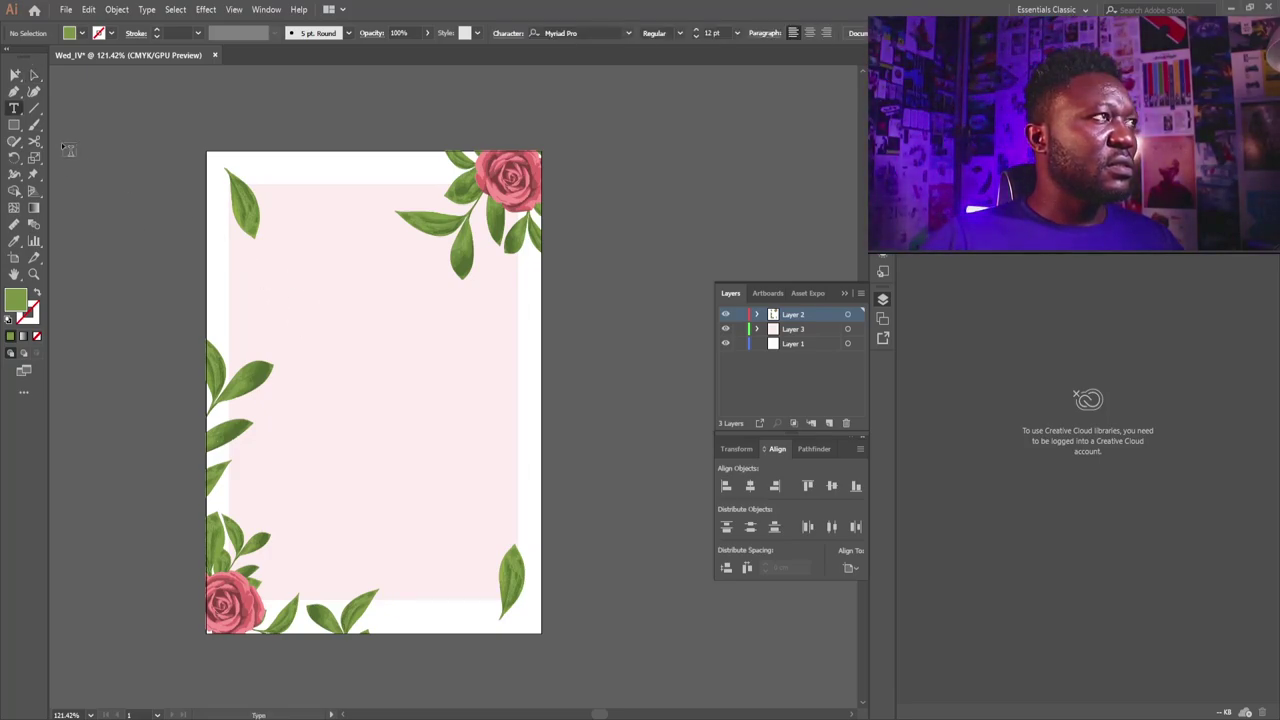
left_click(308, 314)
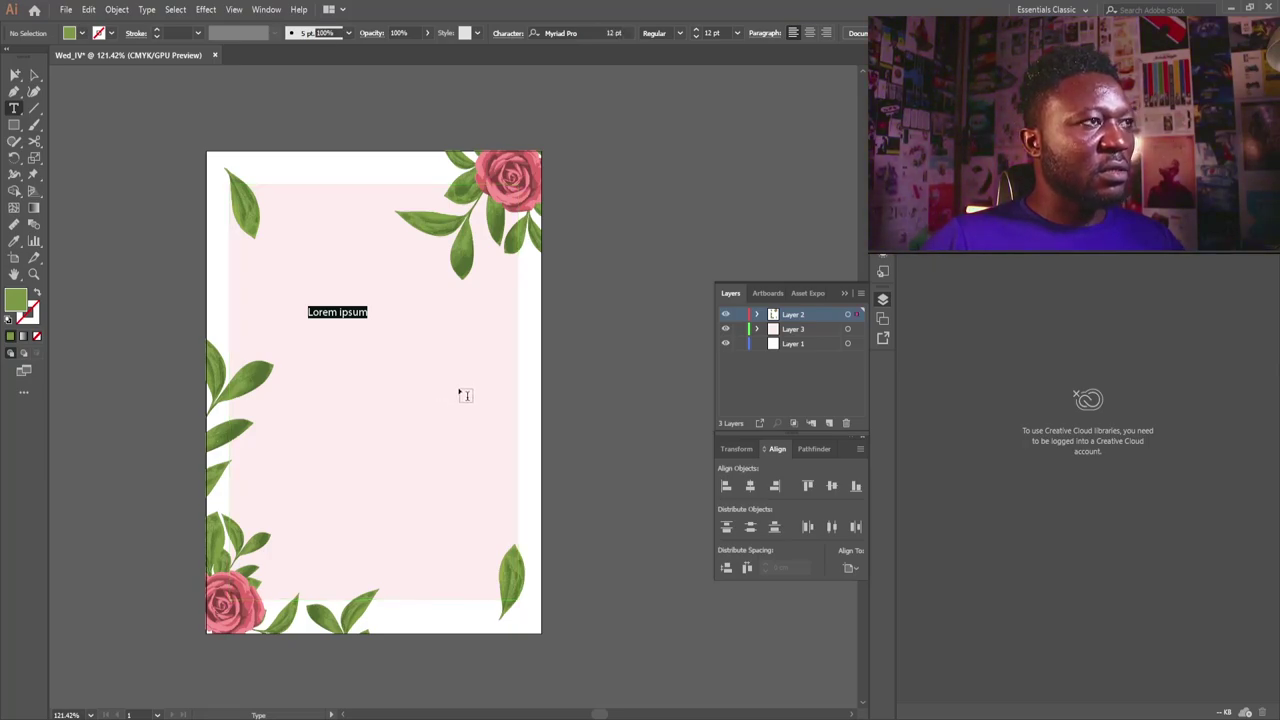
type("Serah")
key("Escape")
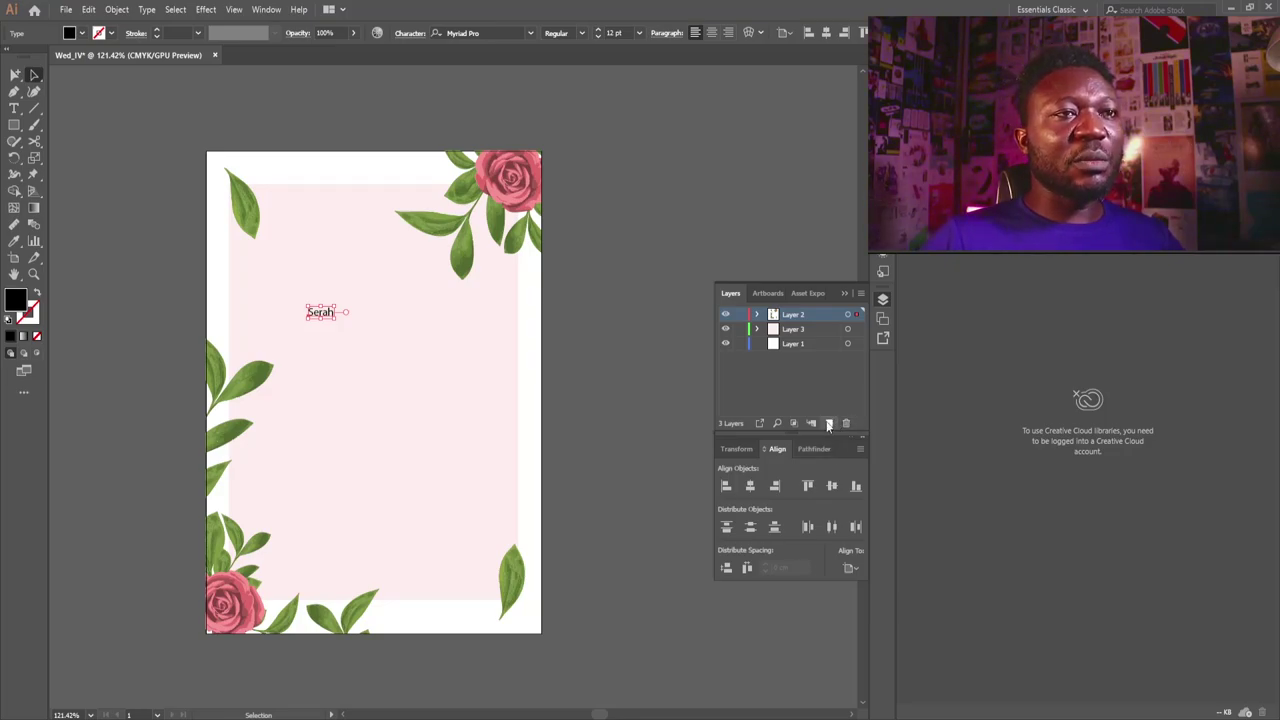
left_click(828, 423)
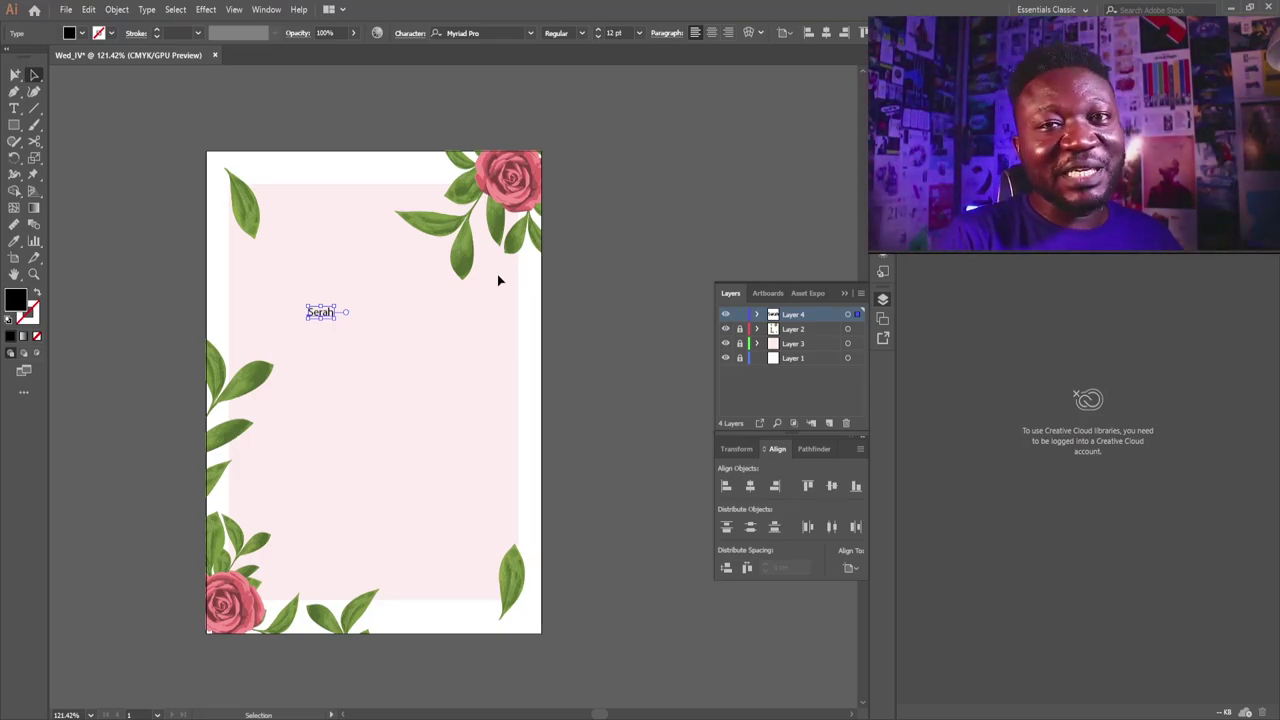
- Enlarge the bride's name to about 44 pt and set its font to CharlettoScript
left_click_drag(335, 318, 403, 352)
left_click(481, 33)
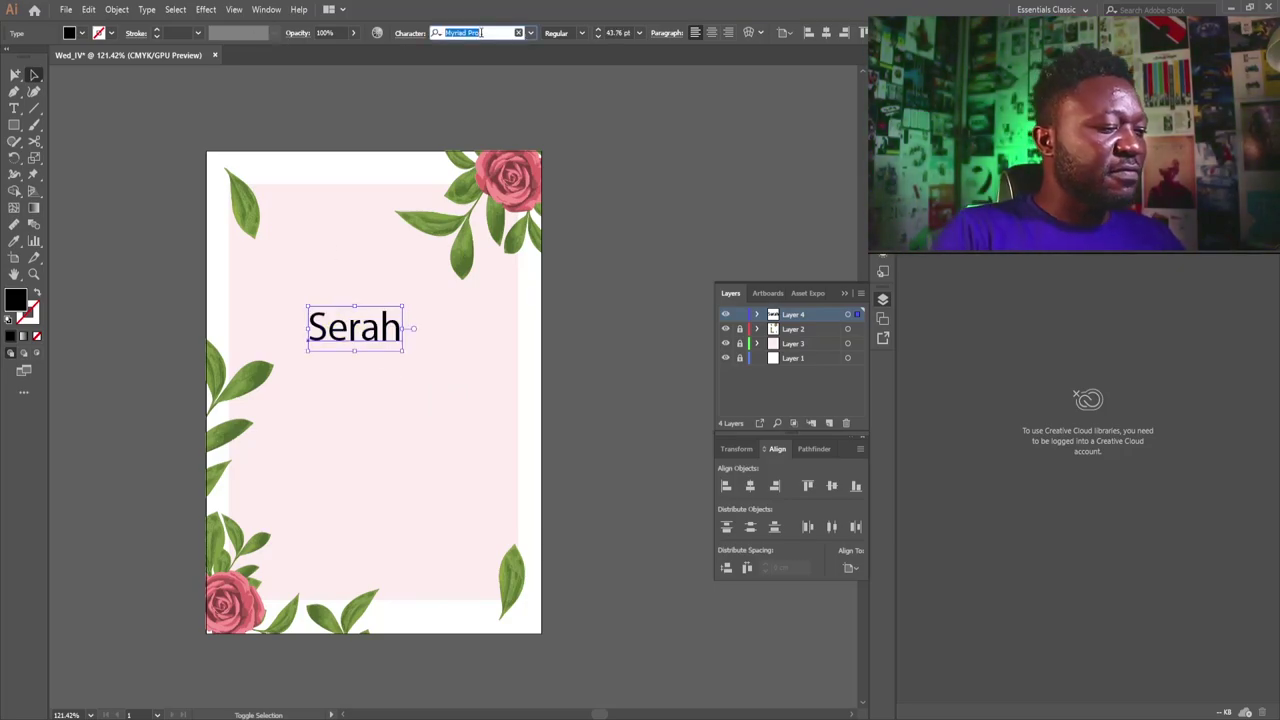
type("d")
type("harl")
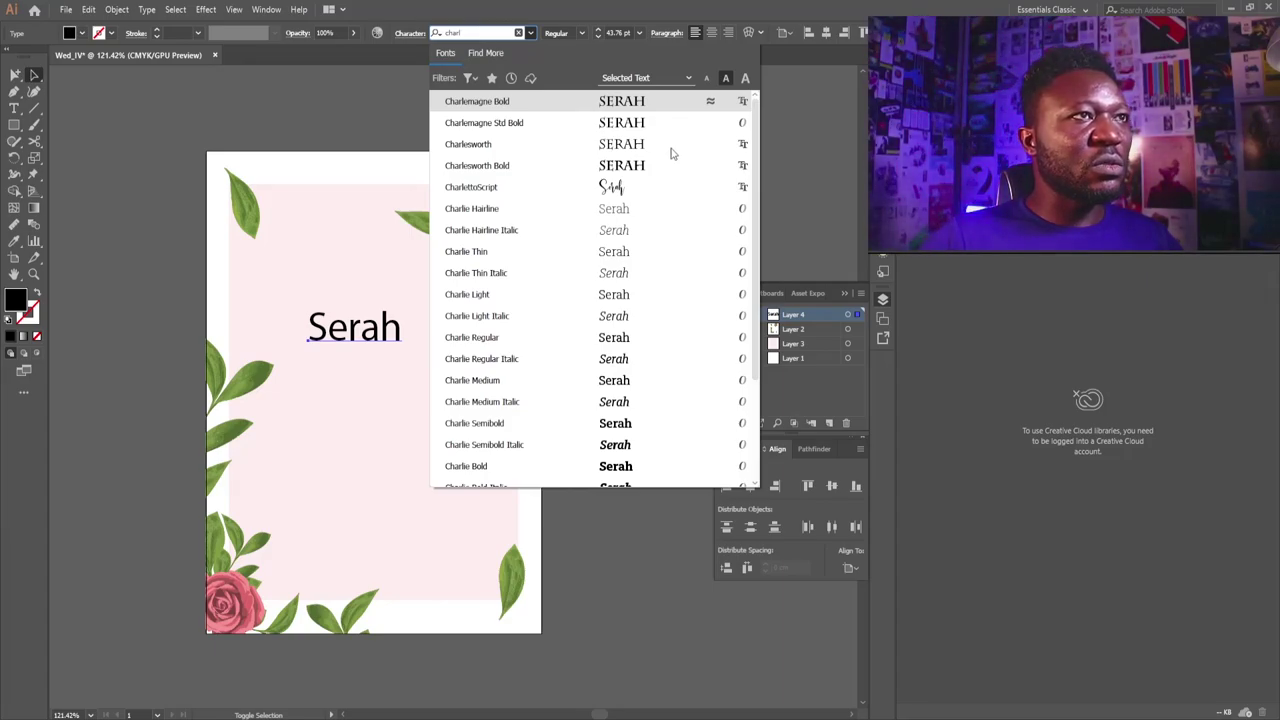
left_click(622, 187)
key("Escape")
- Duplicate the bride's name below itself, replace the copy with the groom's first name, and move it up closer
left_click_drag(386, 302, 394, 377)
triple_click(394, 377)
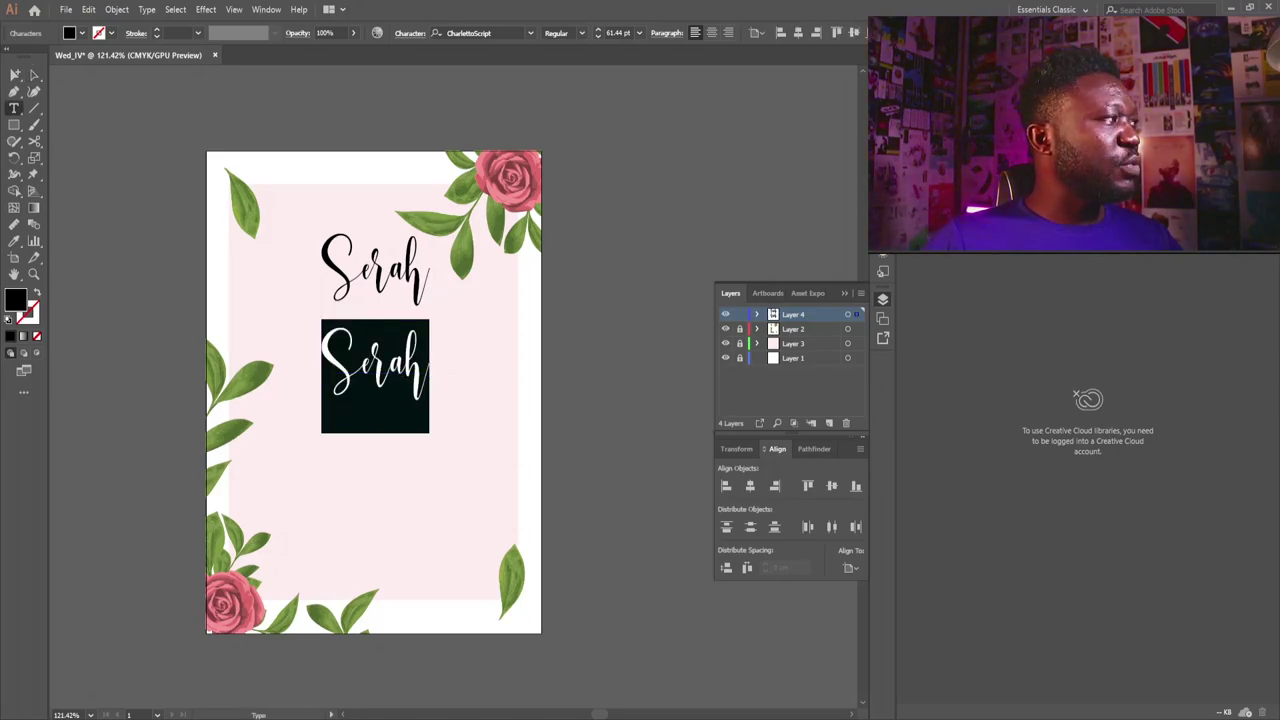
key("Escape")
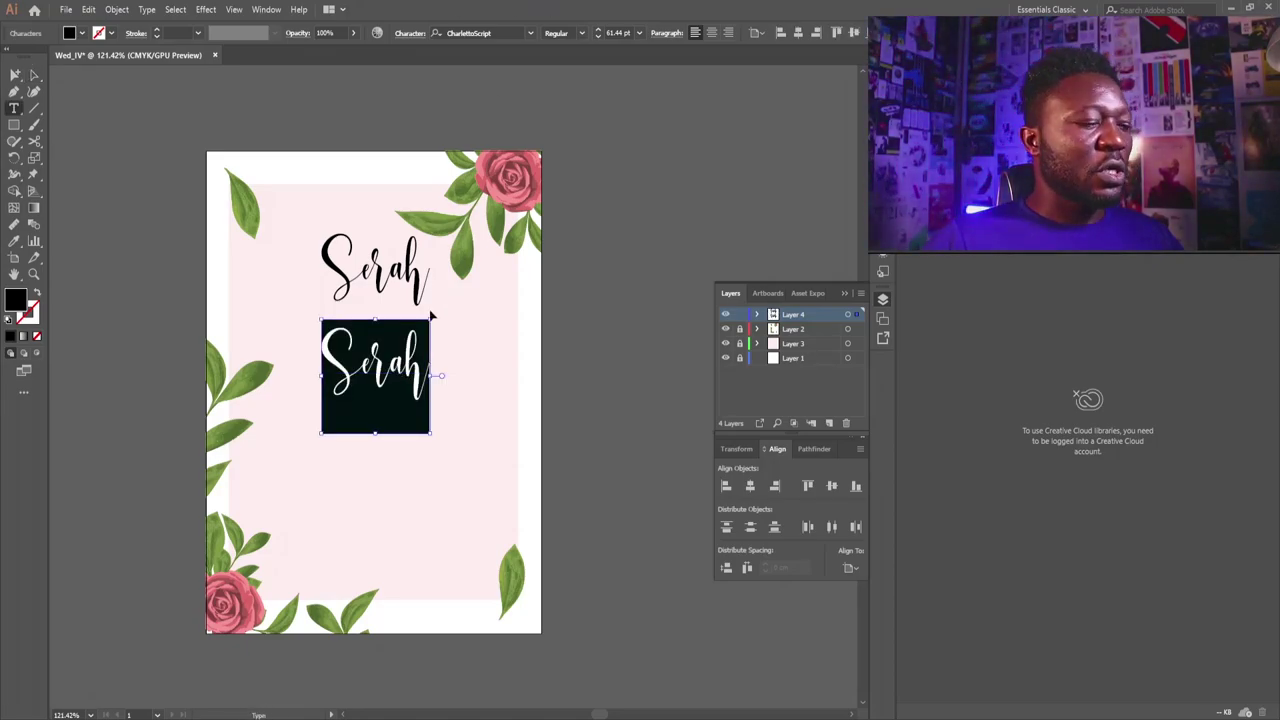
type("Philip")
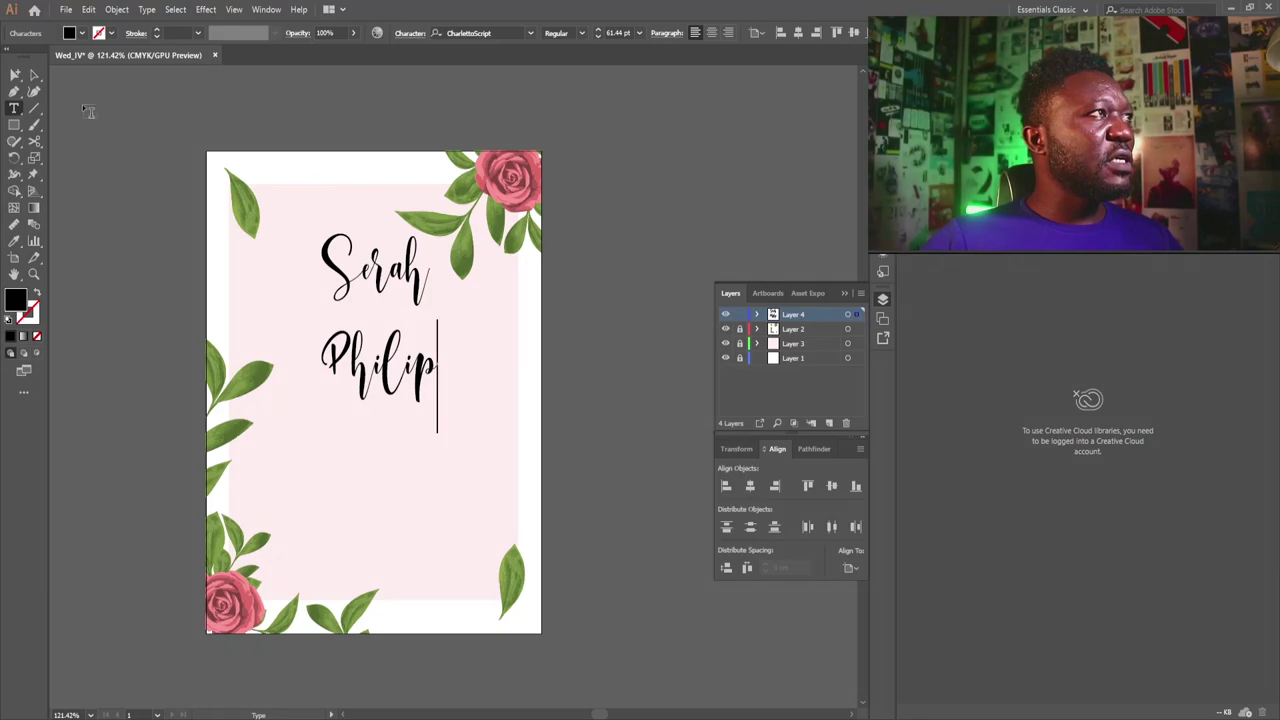
left_click(34, 75)
mouse_move(405, 368)
left_mouse_down()
mouse_move(417, 351)
mouse_move(398, 345)
left_mouse_up()
- Scale both names together about their center to about 66.6 pt
left_click(432, 283, "shift")
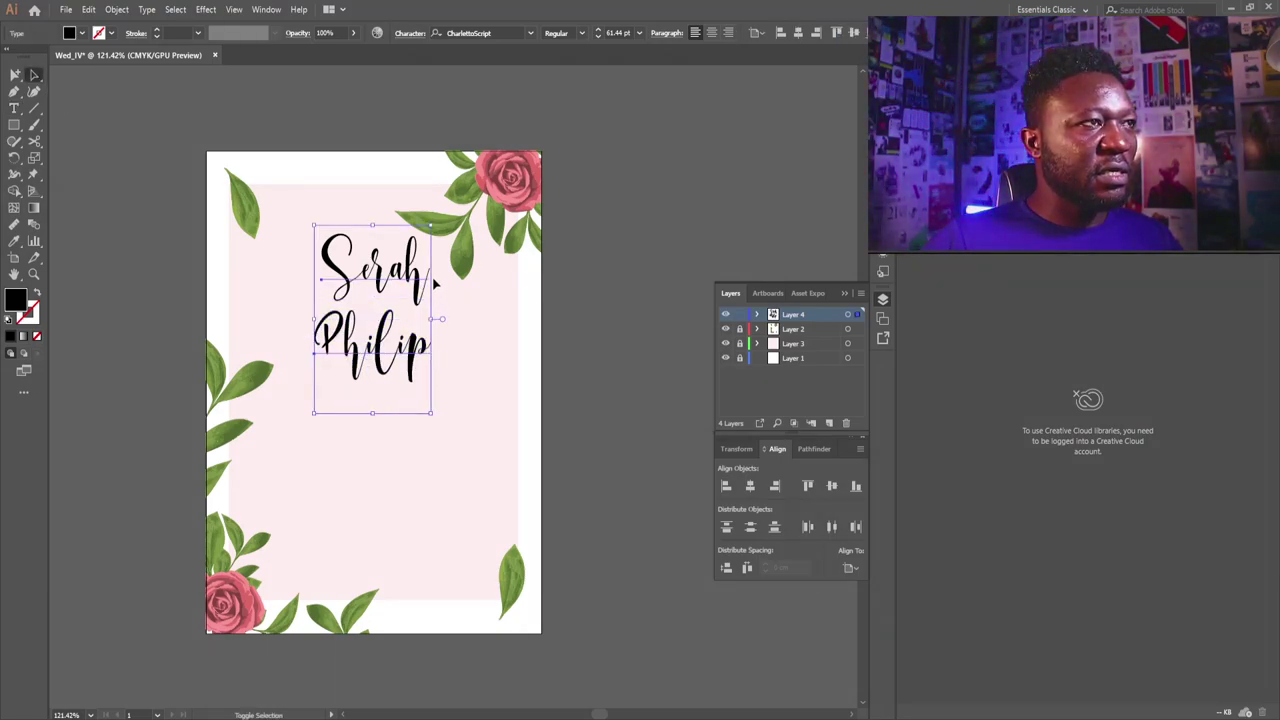
left_click_drag(431, 225, 437, 217)
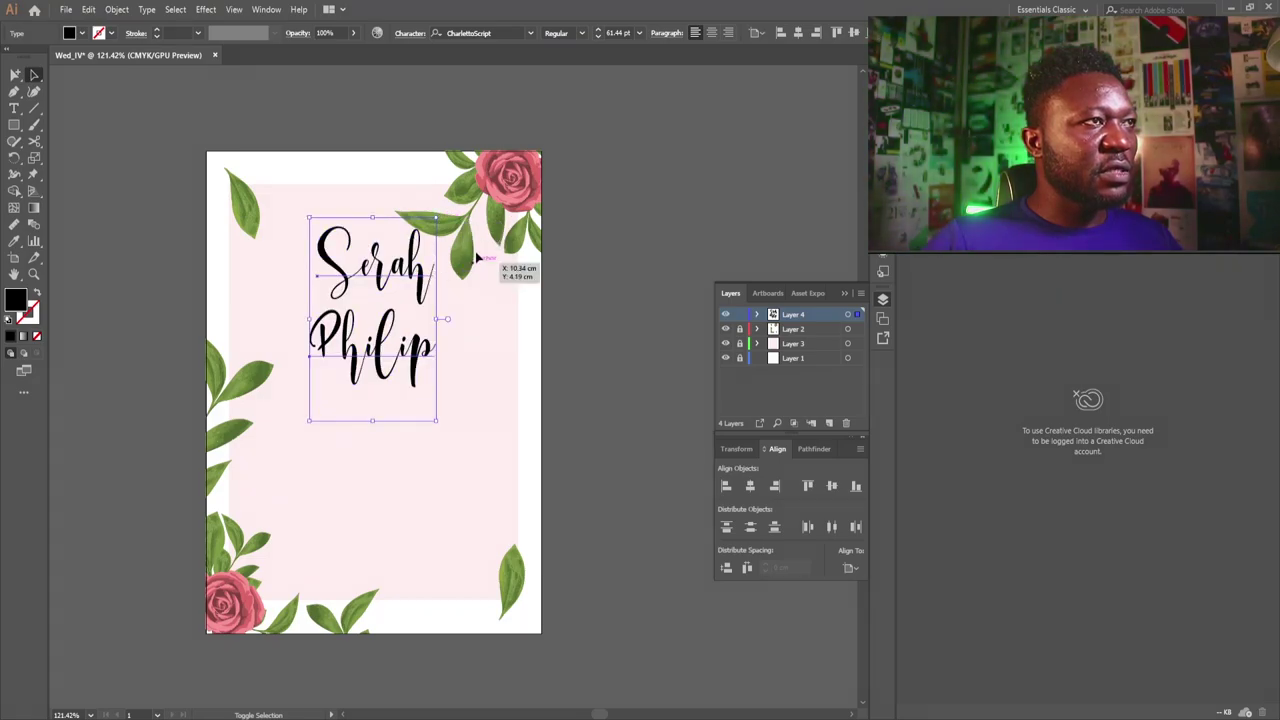
left_click(470, 243)
- Duplicate the groom's name, change the copy to "&", and shrink it to fit between the two names
left_click(347, 363)
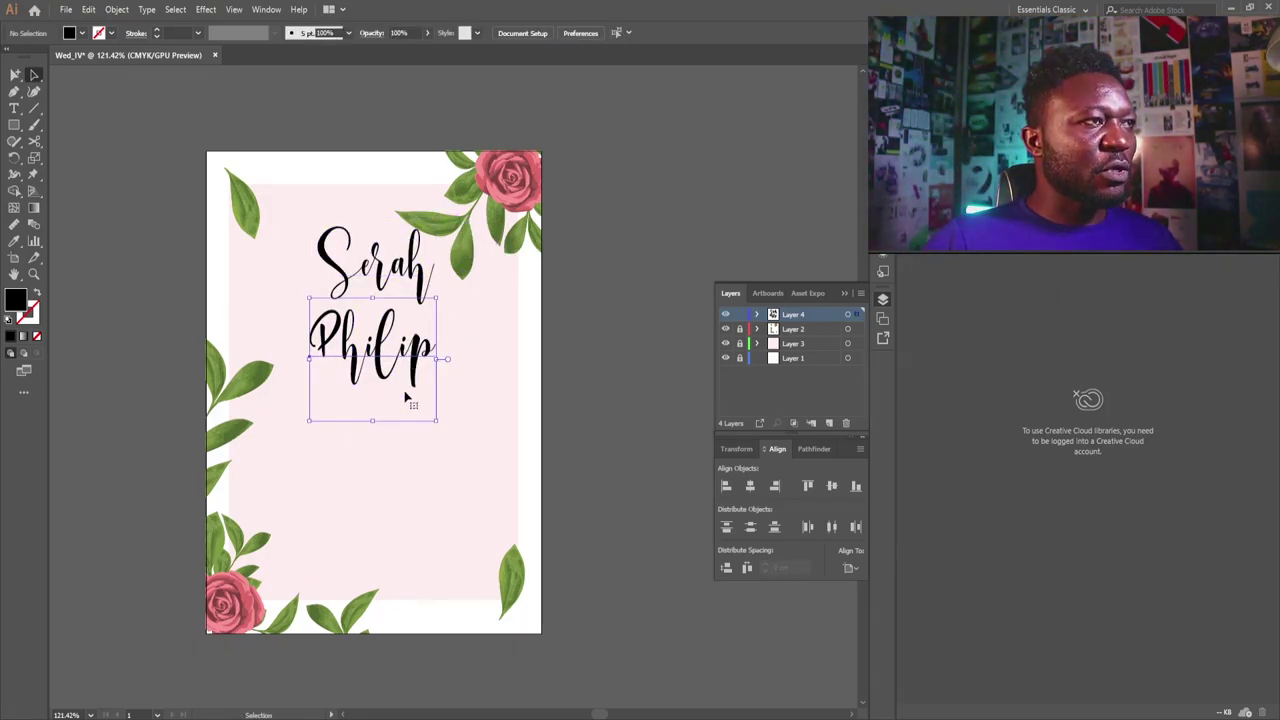
left_click_drag(405, 397, 545, 470)
double_click(545, 470)
type("&")
key("Escape")
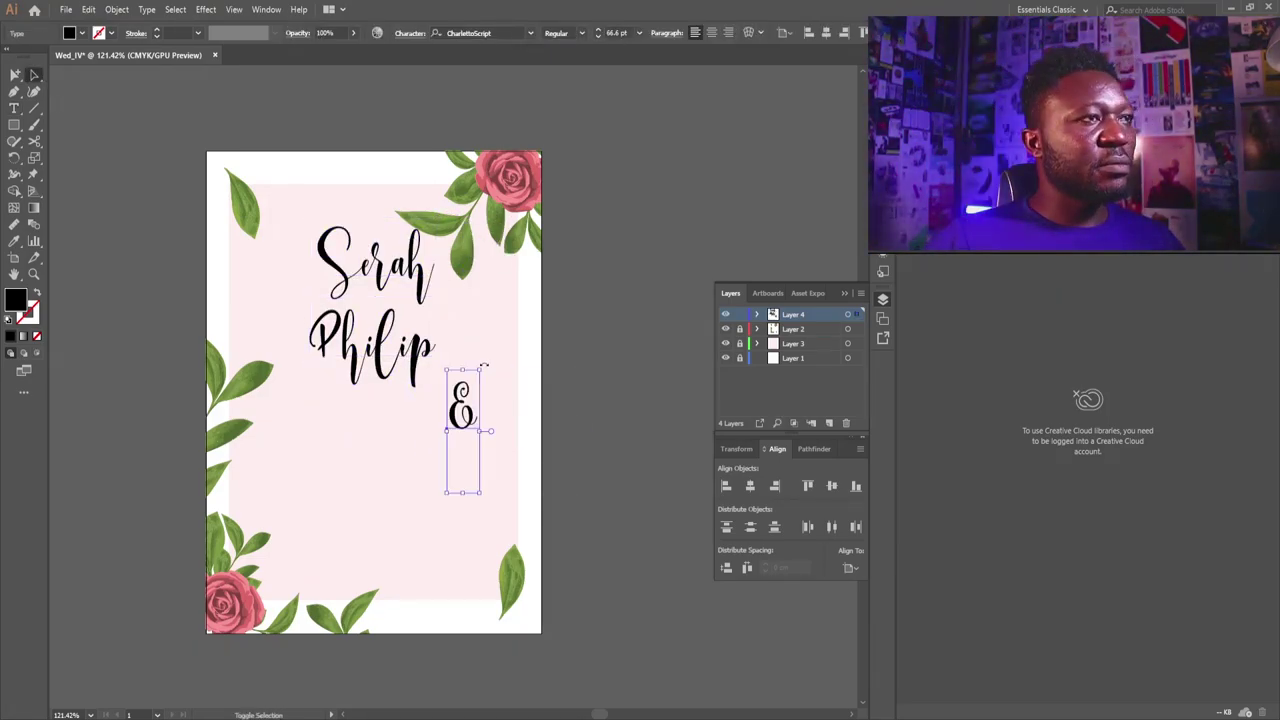
left_click_drag(481, 368, 370, 320)
left_click_drag(376, 356, 383, 362)
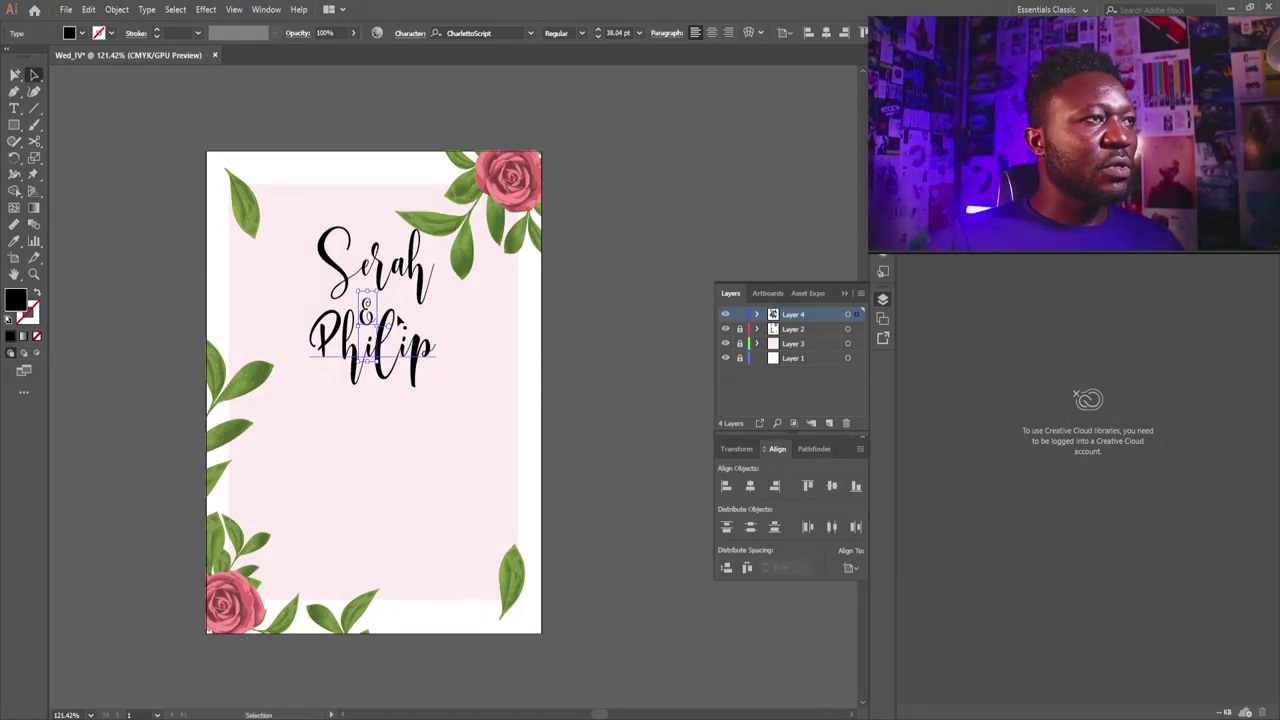
- Align the two names and the ampersand to a common horizontal center on the artboard
left_click(420, 335, "shift")
left_click(375, 270, "shift")
left_click(727, 38)
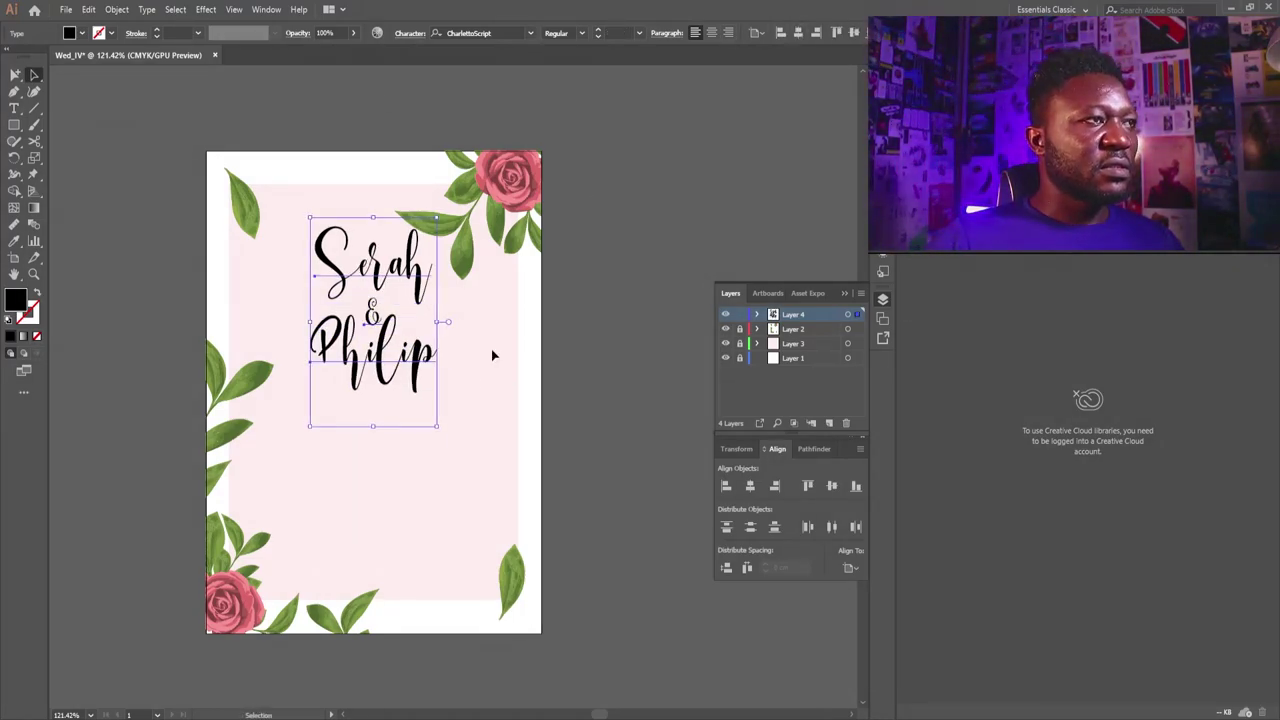
left_click(246, 352)
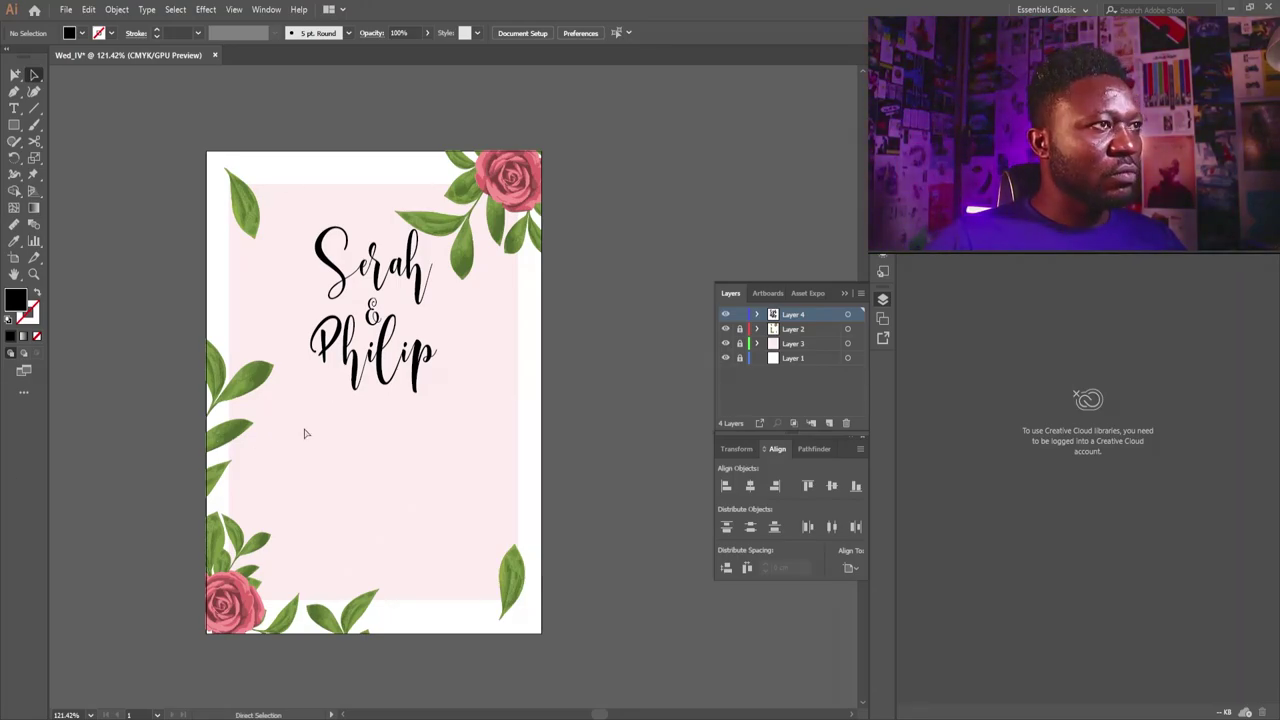
- Add the text "Cordially invite you to the Celebration of thier Wedding" on the lower panel and set its font to Trajan Pro
key("v")
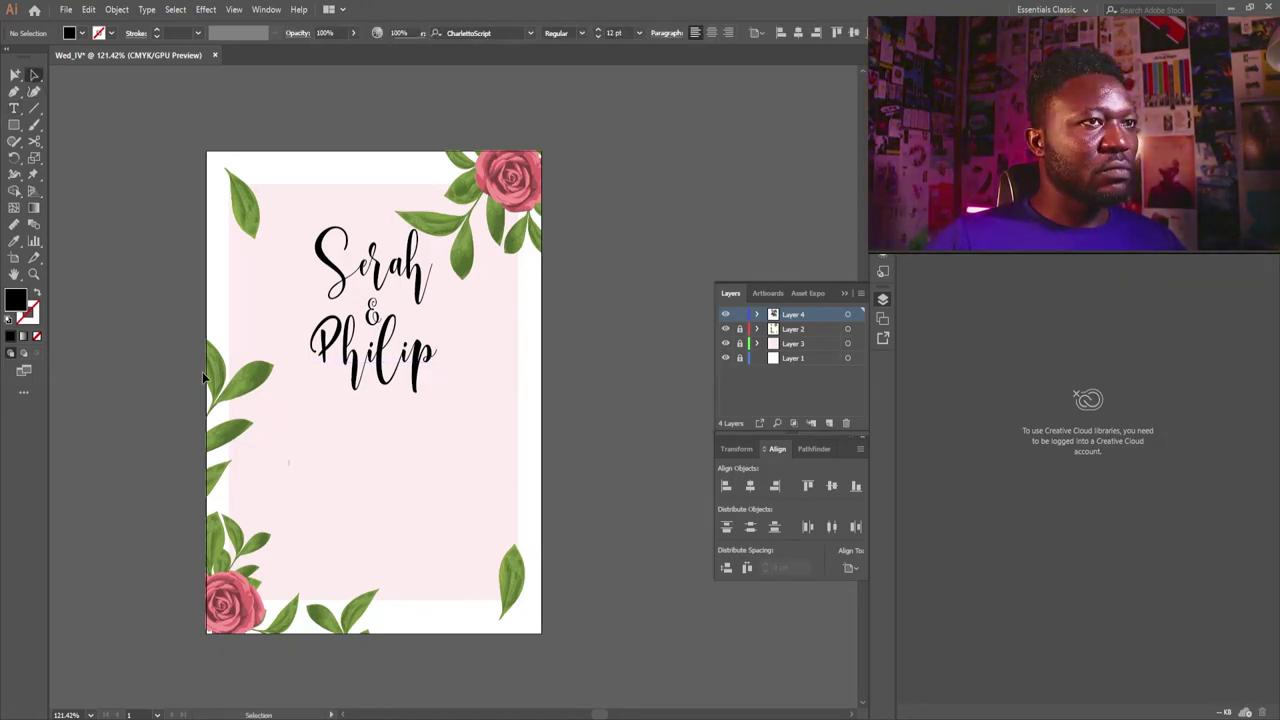
left_click(332, 498)
type("Cordially invite you to the Celebration of their Wedding")
key("ctrl+a")
left_click(475, 33)
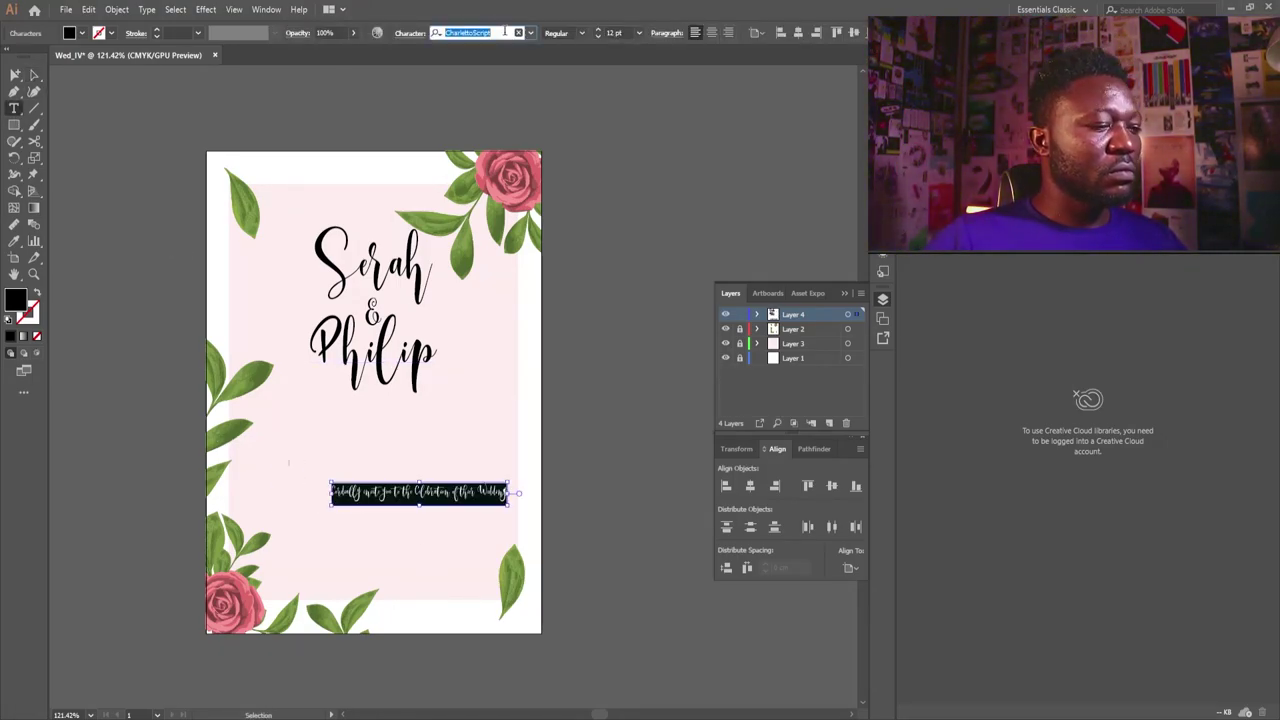
type("traj")
left_click(698, 126)
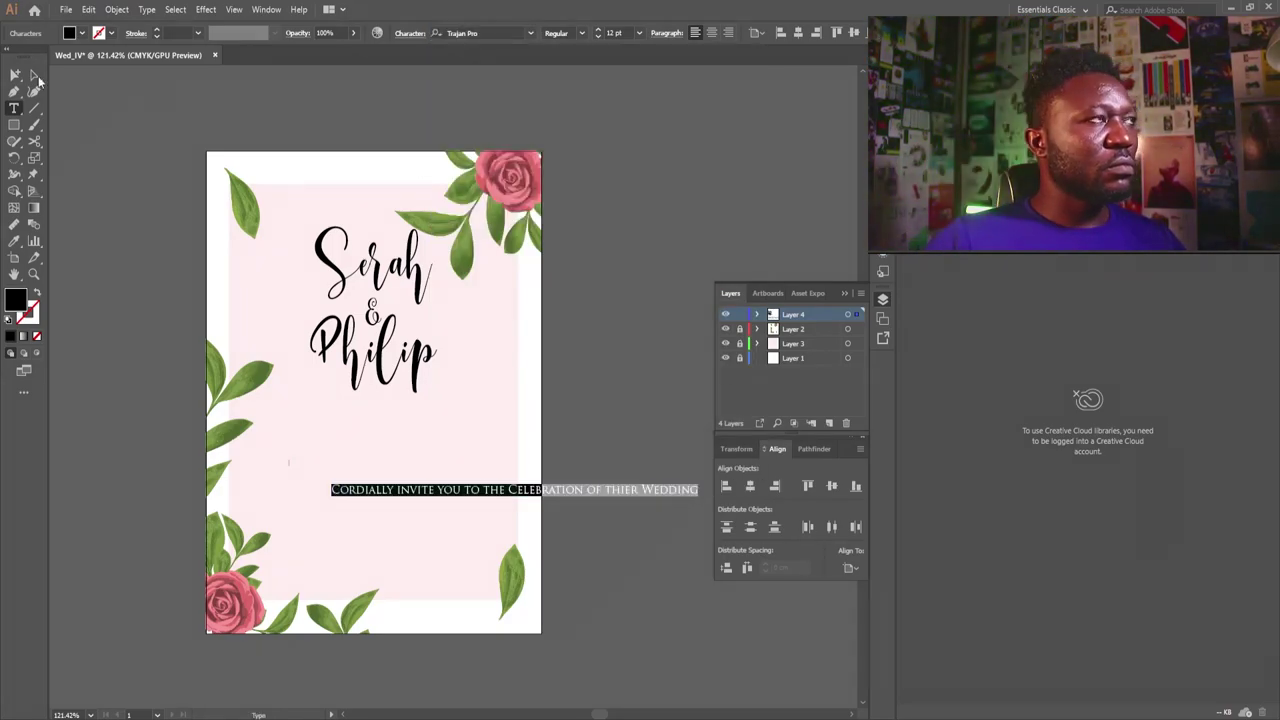
- Shrink the invitation text to about 11.26 pt, move it below the names, and break it into two lines before "Celebration"
left_click(35, 76)
left_click_drag(331, 490, 342, 490)
left_click_drag(491, 491, 398, 420)
double_click(411, 418)
key("Return")
key("Escape")
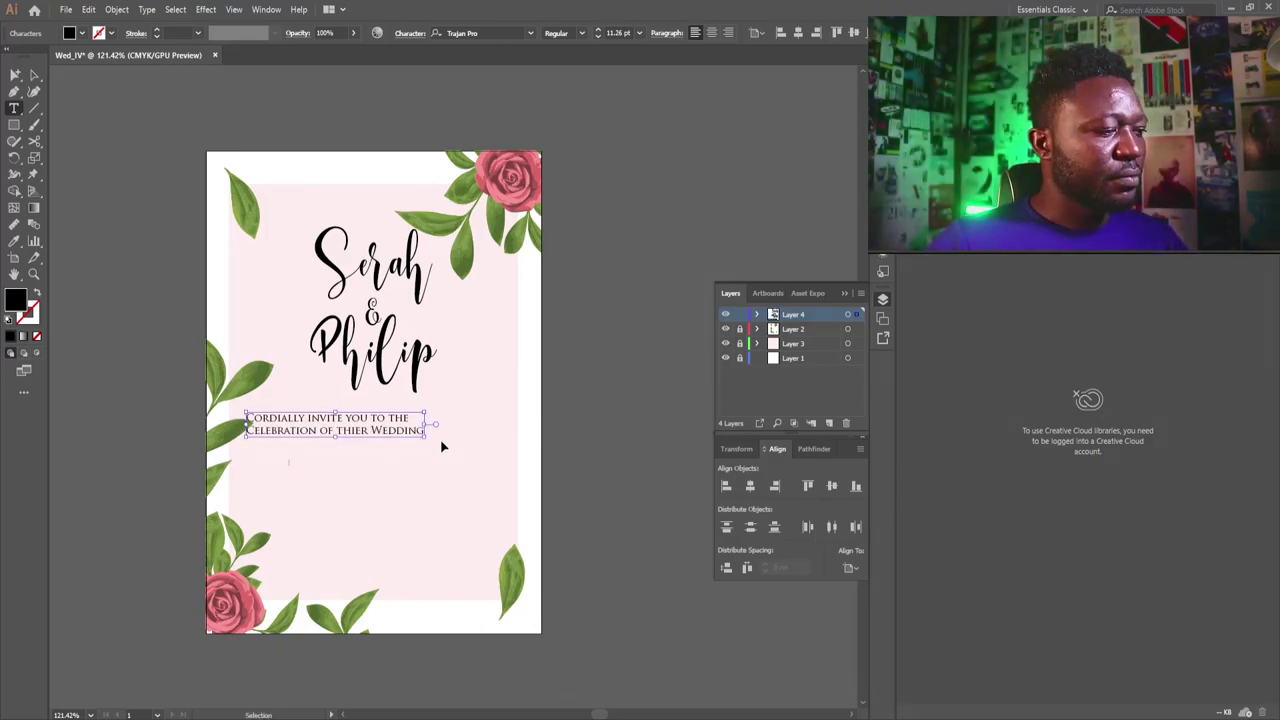
- Convert the invitation text to uppercase, then reduce it to about 8.26 pt beneath the groom's name
key("ctrl+a")
left_click(146, 9)
left_click(374, 220)
key("Escape")
left_click_drag(374, 428, 414, 424)
left_click_drag(485, 407, 458, 409)
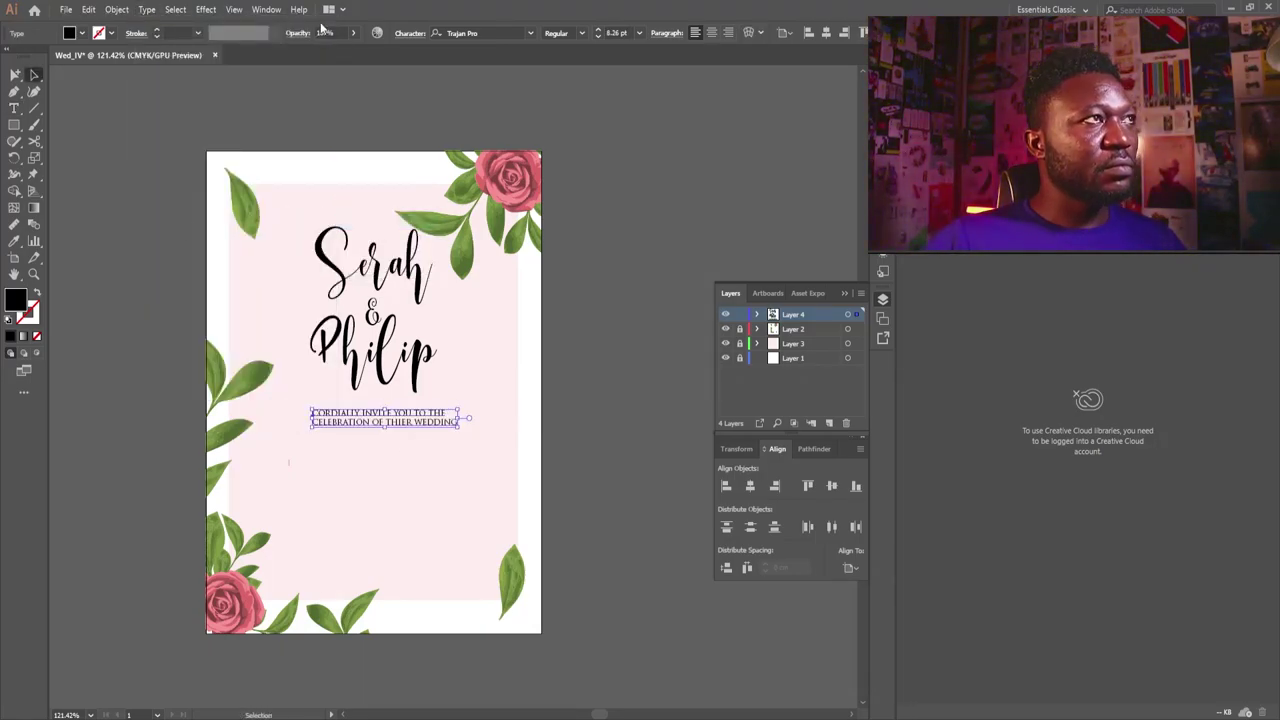
- Set the two-line invitation text's leading to 14 pt
left_click(412, 34)
left_click_drag(404, 97, 376, 112)
key("Up")
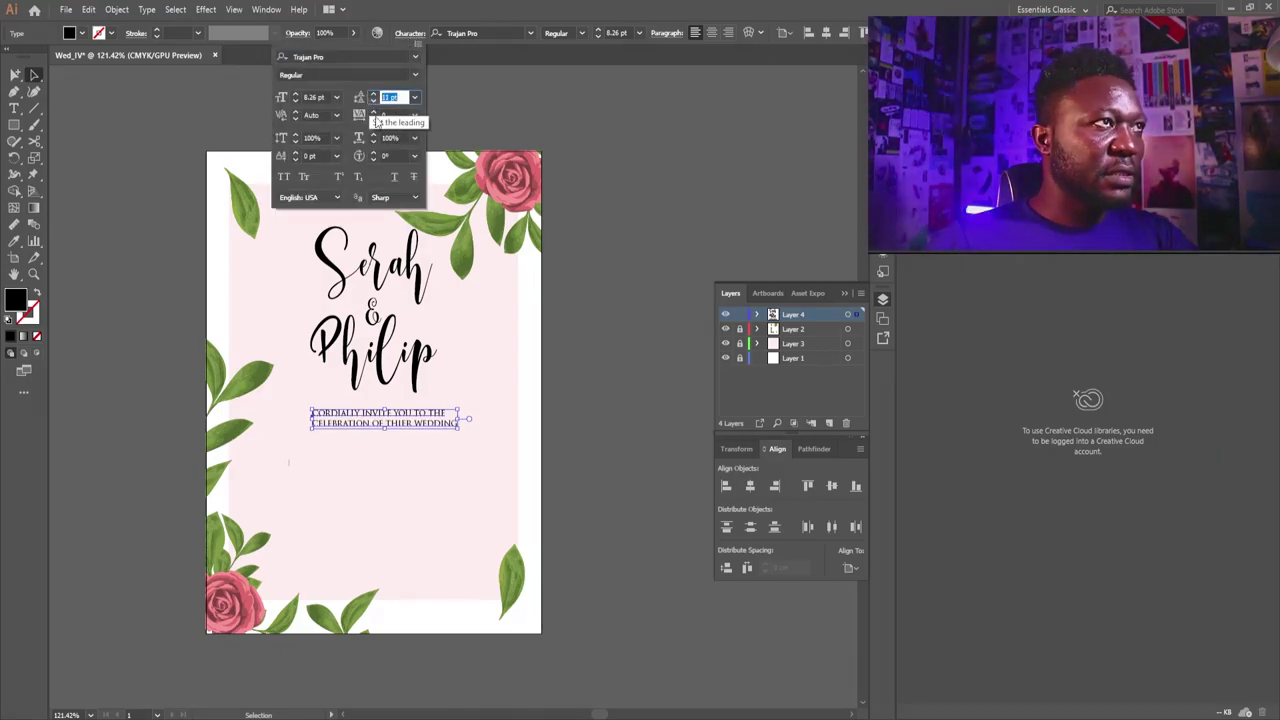
key("Up")
key("Up")
key("Up")
- Widen the two-line invitation text's tracking to about 100
left_click(391, 115)
key("Up")
key("Up")
key("Up")
key("Up")
key("Up")
key("Up")
key("Up")
key("Up")
key("Up")
key("Up")
key("Up")
key("Up")
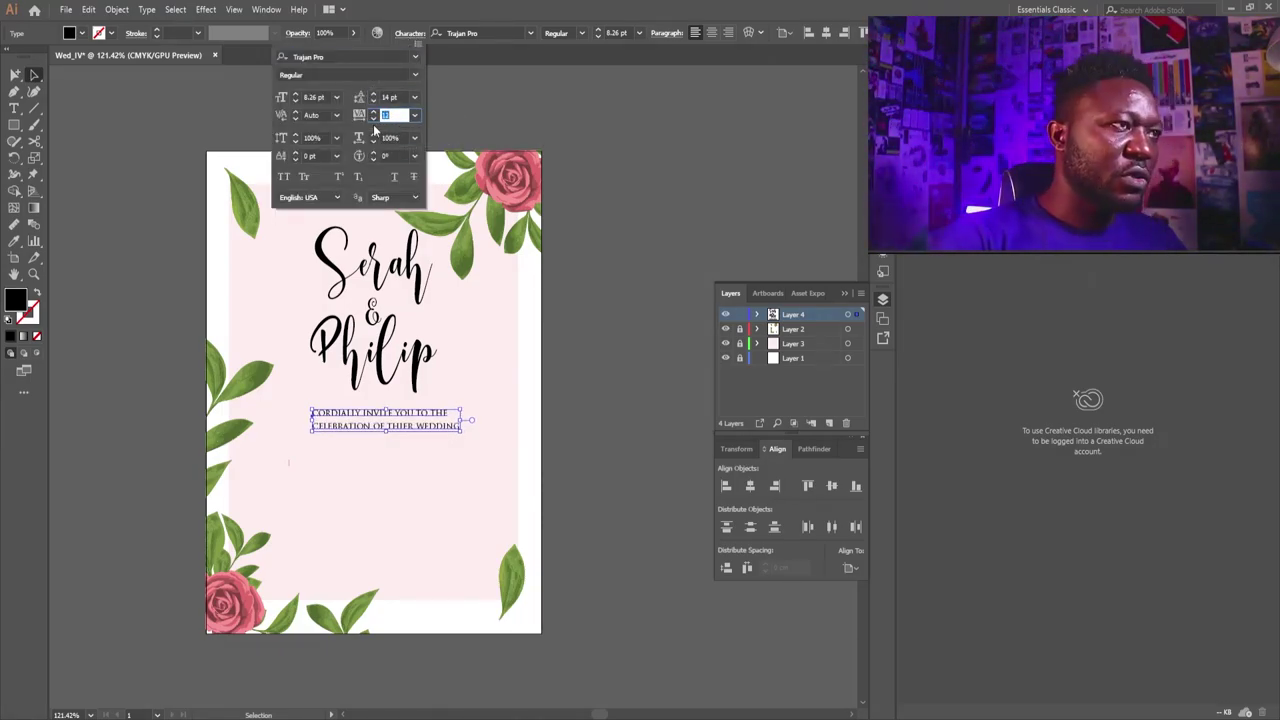
key("Up")
key("Up")
key("Up")
key("Up")
key("Up")
key("Up")
key("Up")
key("Up")
key("Up")
key("Up")
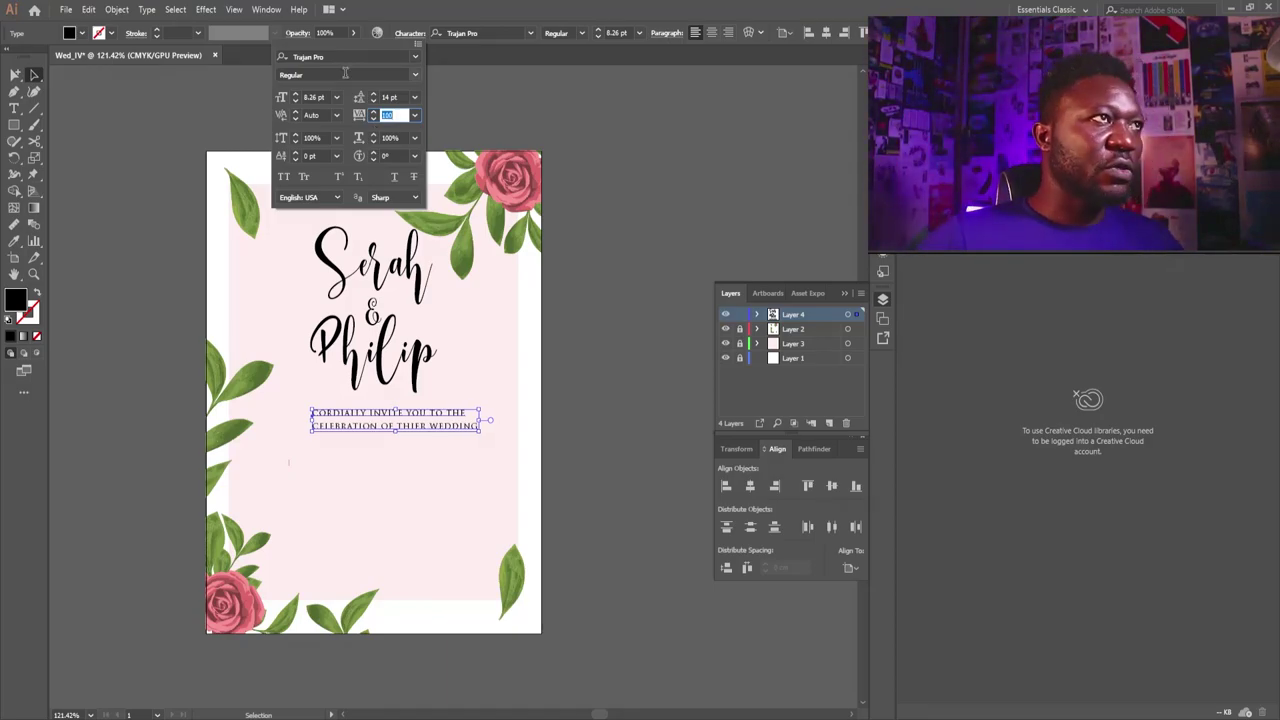
- Center-align the invitation text's lines and center the text block horizontally on the artboard
left_click(711, 33)
left_click(826, 33)
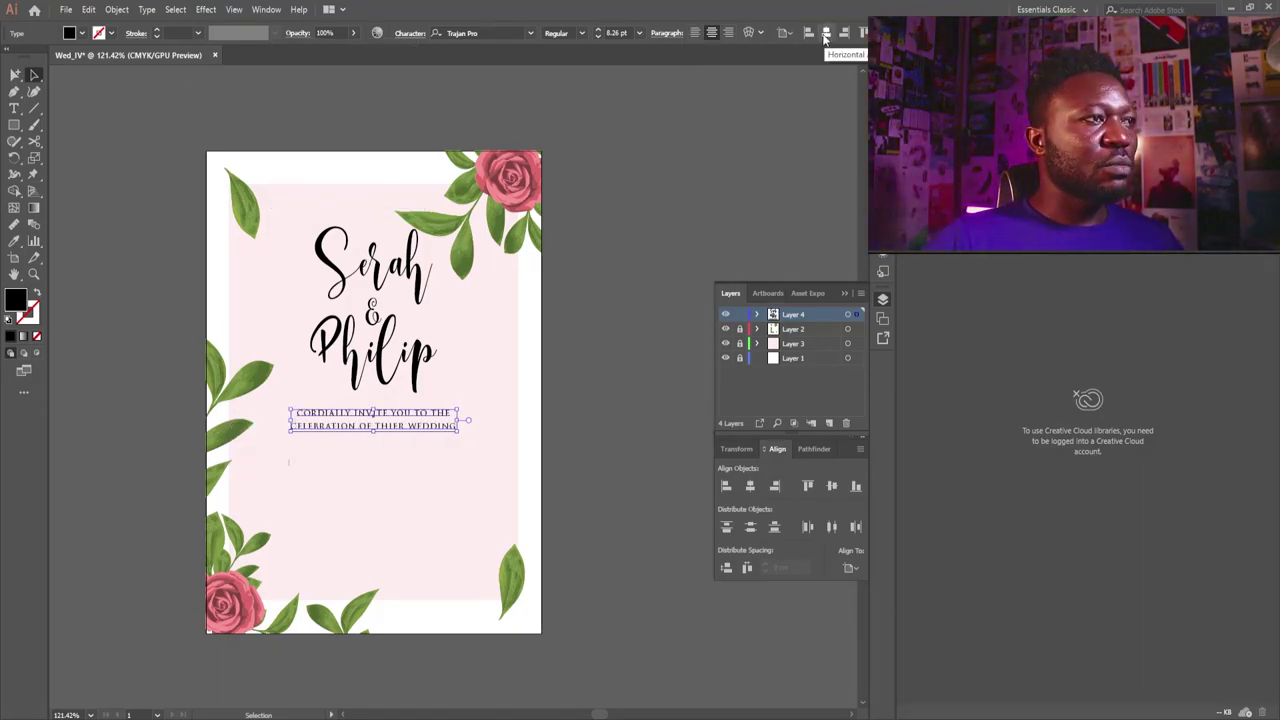
- Nudge the two-line invitation text slightly upward, closer to the groom's name
left_click(578, 384)
left_click(432, 416)
key("Up")
key("Up")
key("Up")
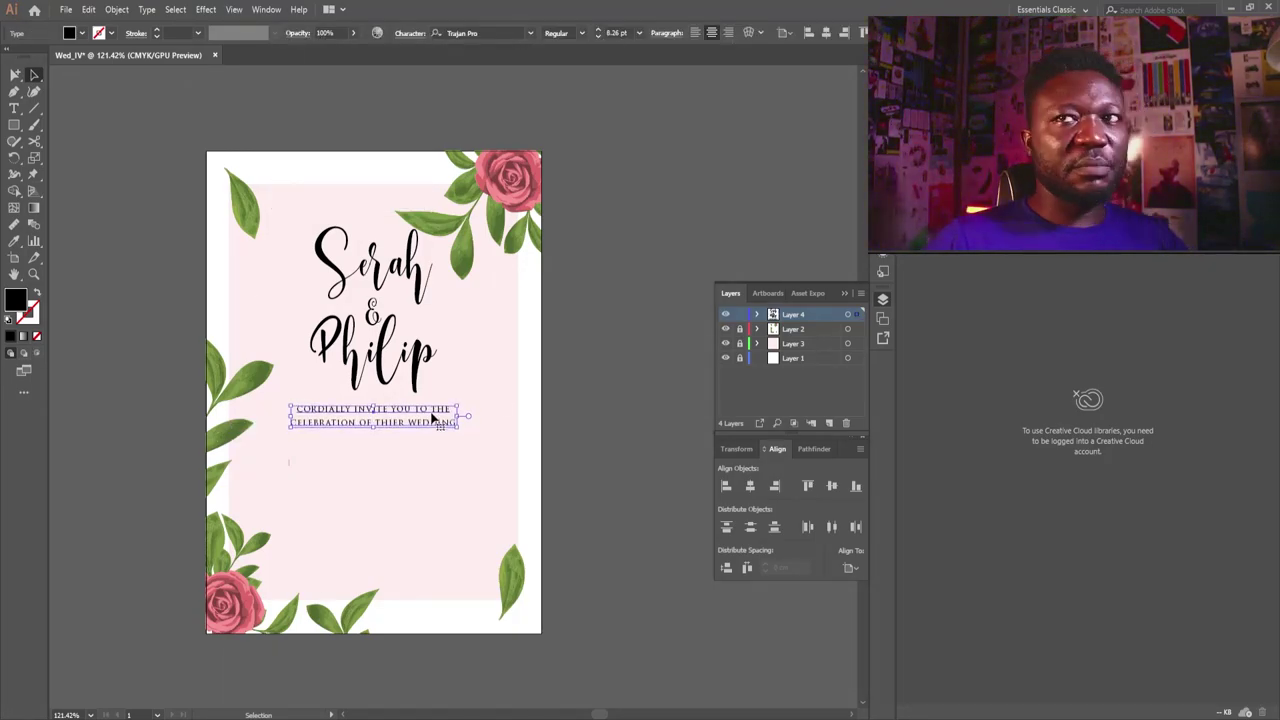
key("ctrl+shift+a")
- Add the date text "JAN. 07" in bold Trajan Pro below the invitation text
key("t")
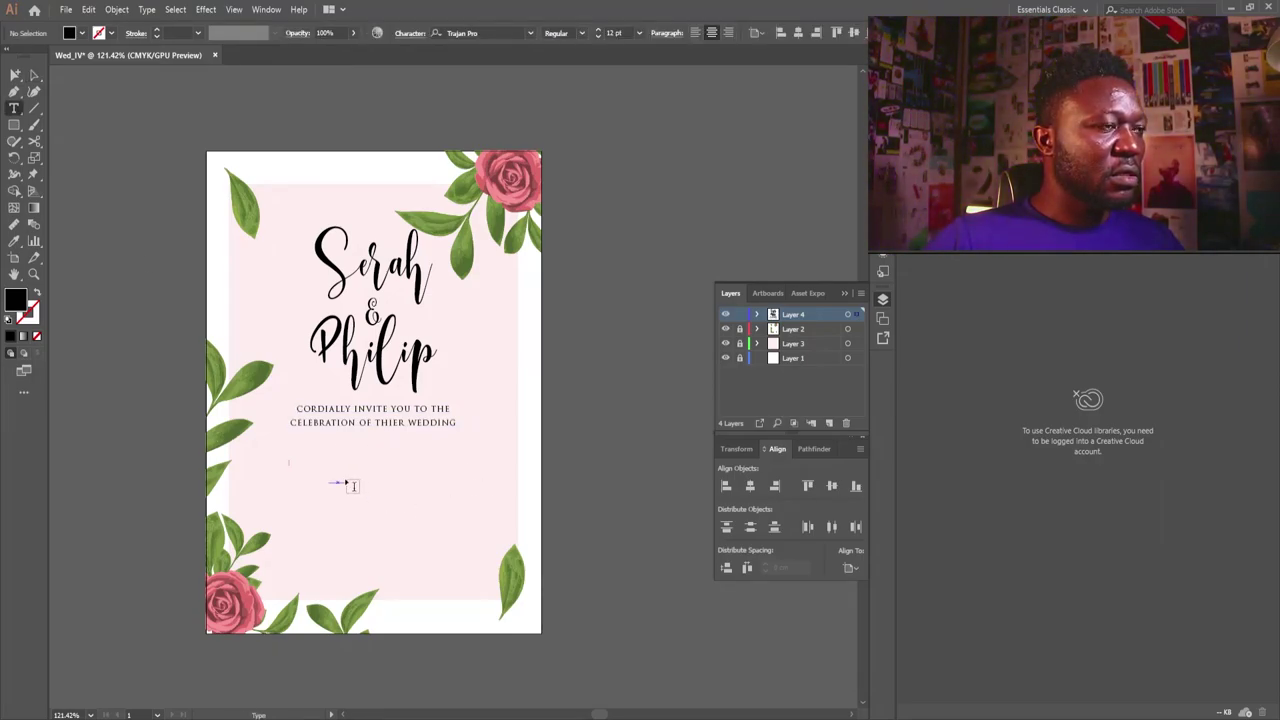
left_click(381, 492)
type("JAN")
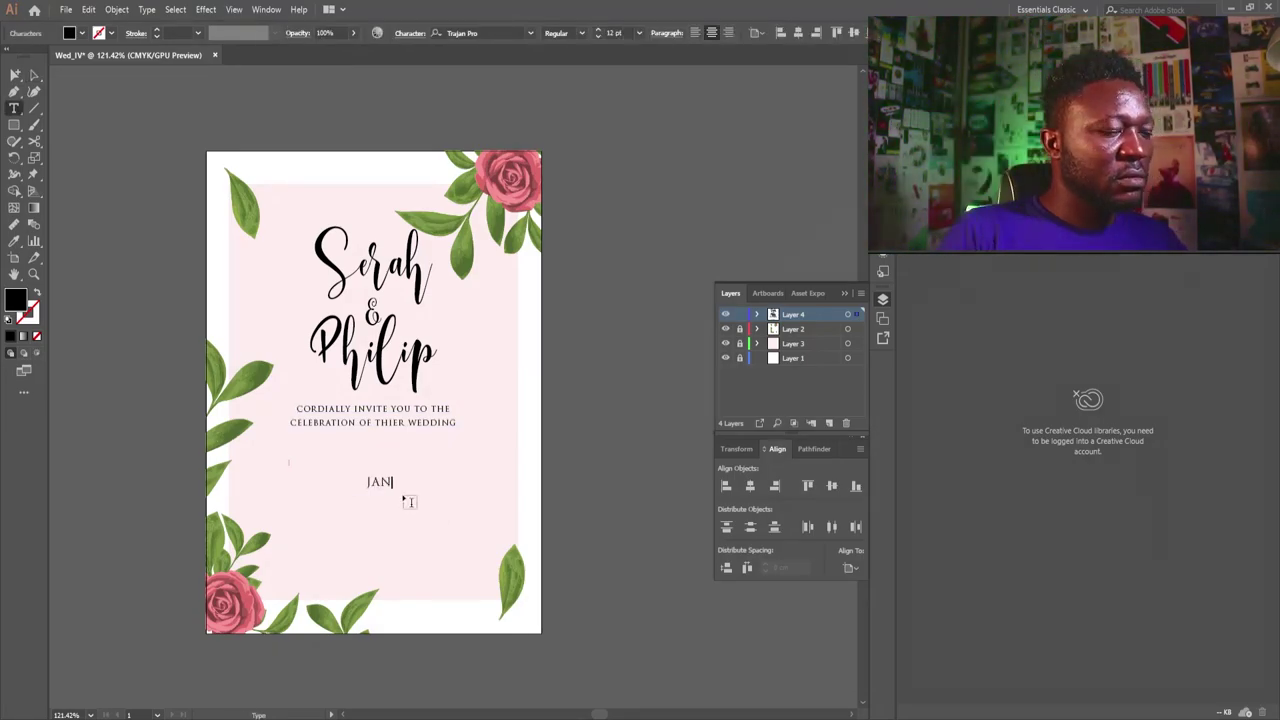
type(". 0")
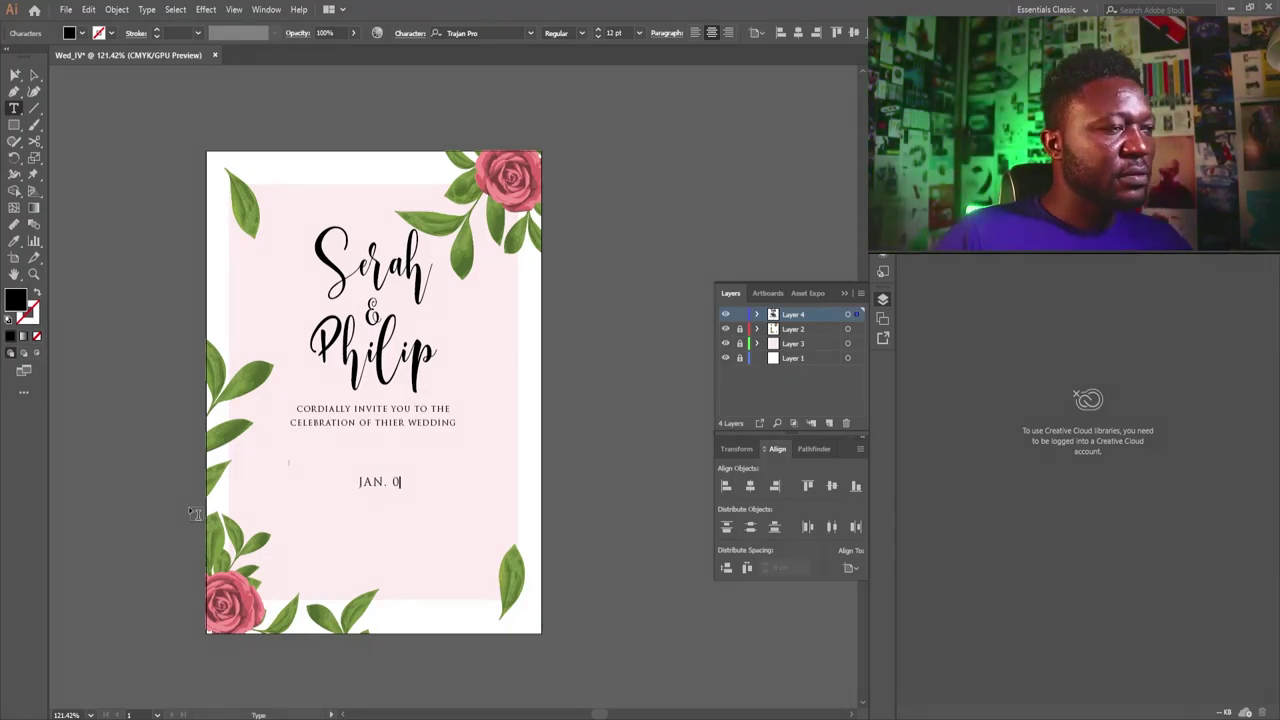
type("7")
key("ctrl+a")
left_click(584, 33)
left_click(559, 63)
left_click(33, 76)
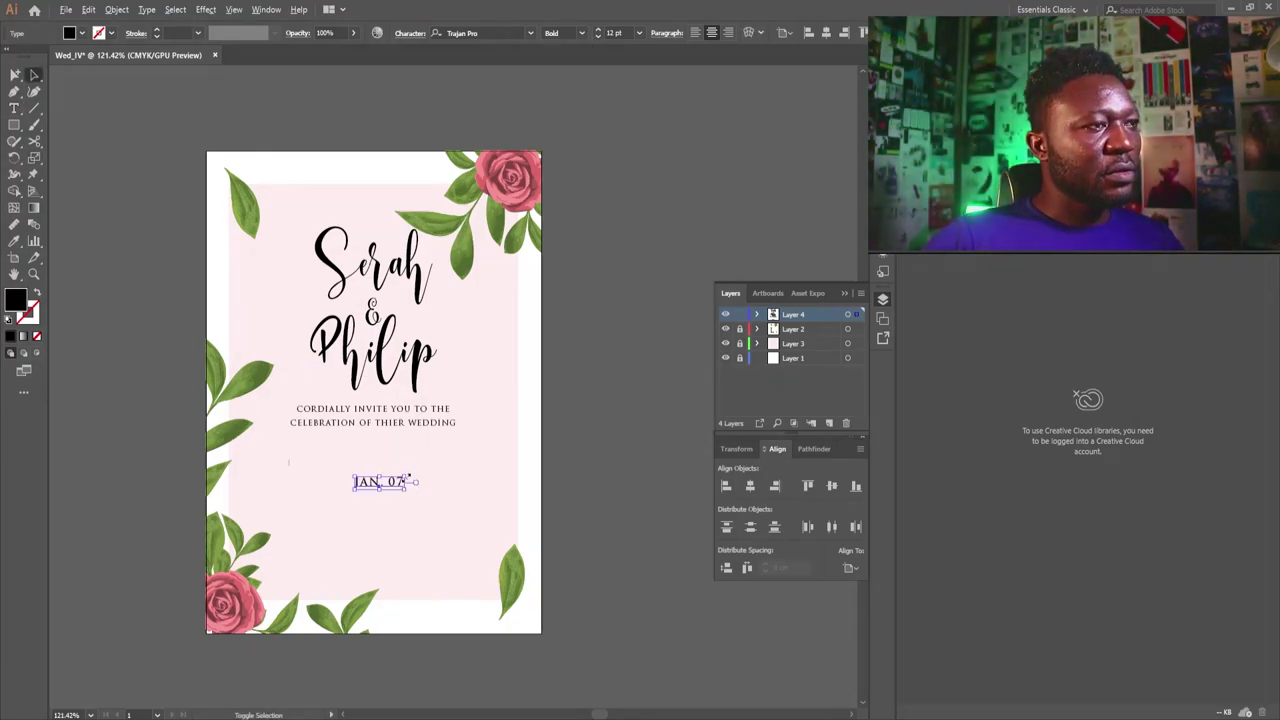
- Enlarge the date to about 24.39 pt beneath the invitation text and place a duplicate directly below it
left_click_drag(408, 476, 434, 463)
left_click_drag(399, 481, 374, 496)
left_click(390, 478)
left_click(372, 466)
- Replace the duplicated date with "FRIDAY 4PM" in uppercase and shrink it to the date's width
triple_click(374, 495)
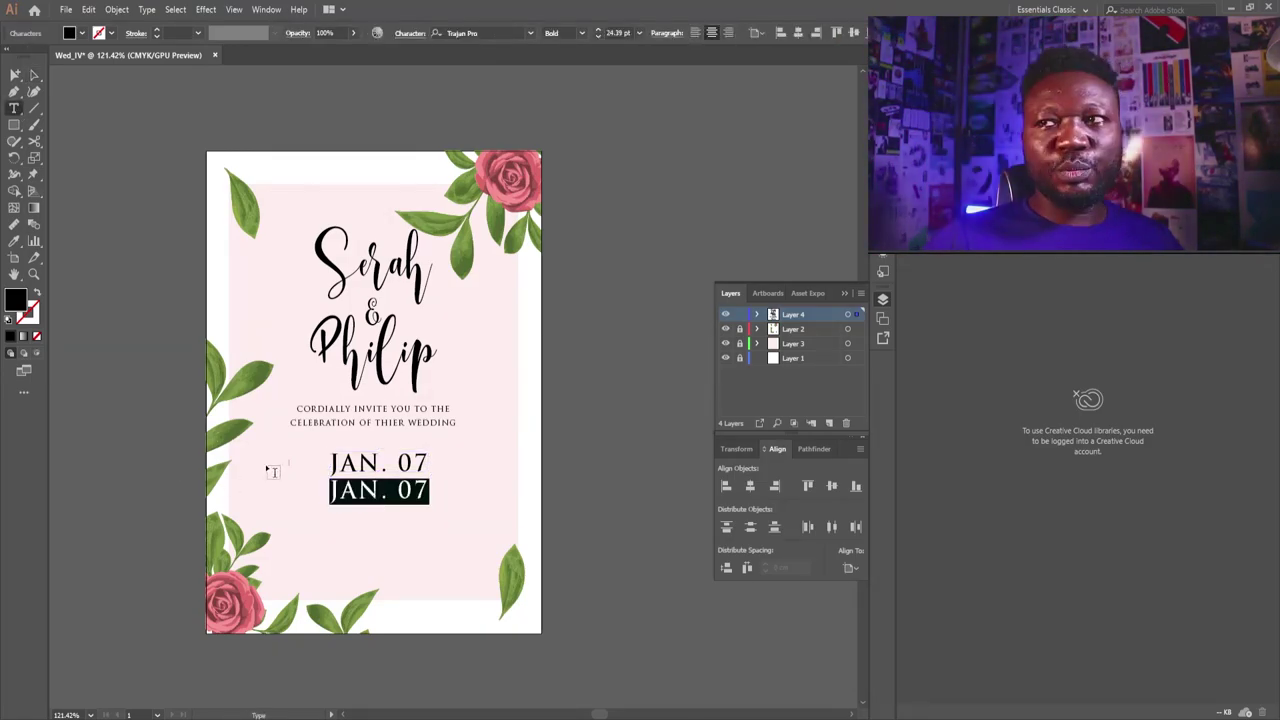
type("Friday 4pm")
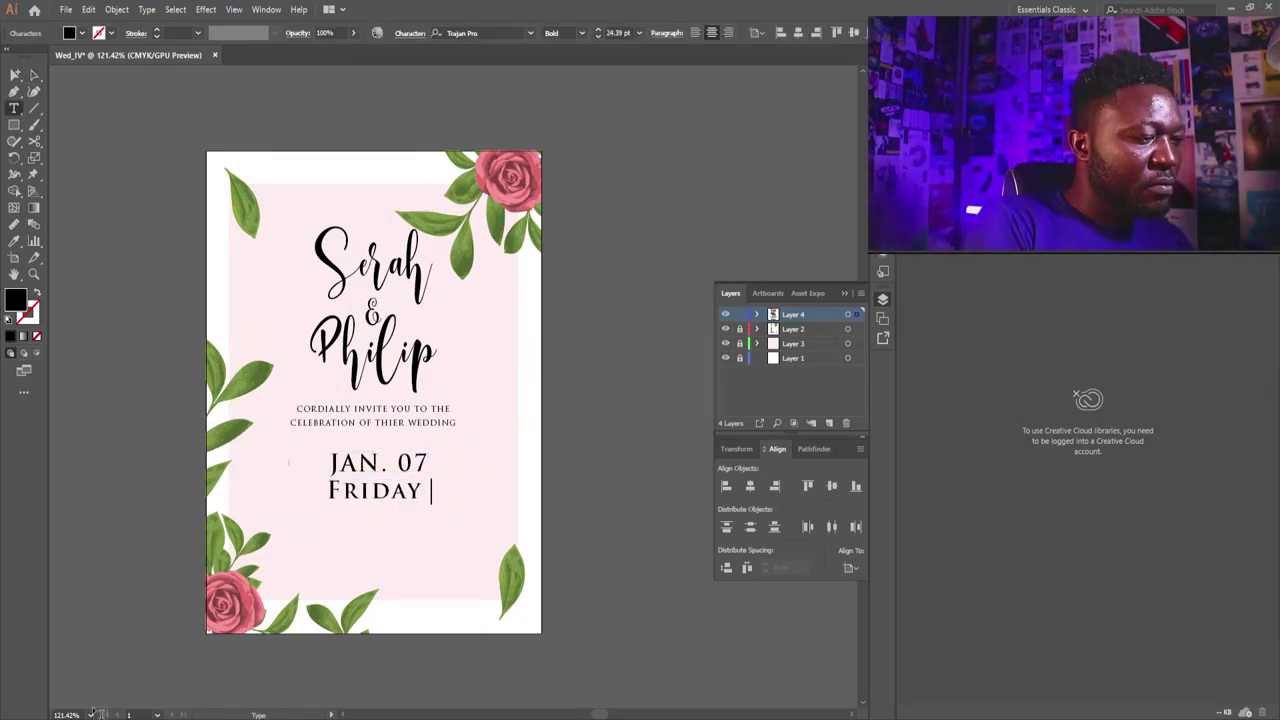
key("ctrl+a")
left_click(146, 10)
mouse_move(200, 222)
left_click(372, 225)
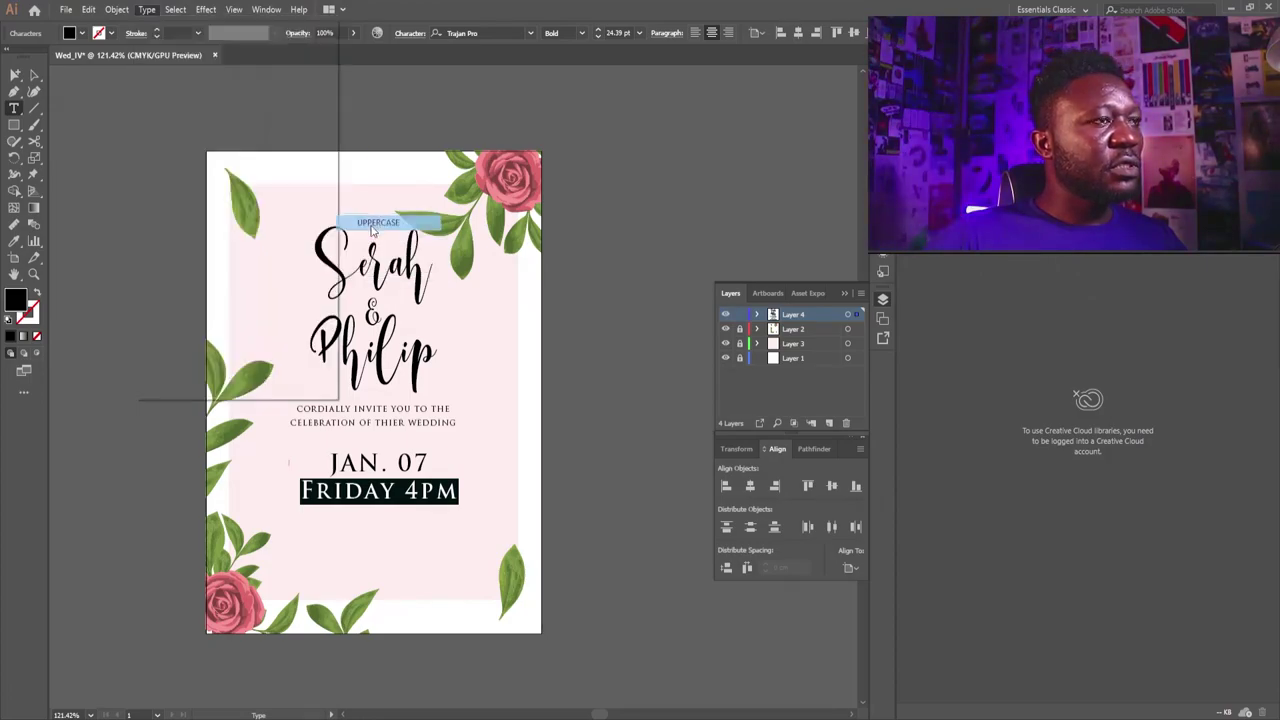
key("Escape")
left_click_drag(464, 480, 433, 479)
- Draw a thin horizontal divider line between the date and the day-and-time text, spanning the date's width
left_click(402, 474)
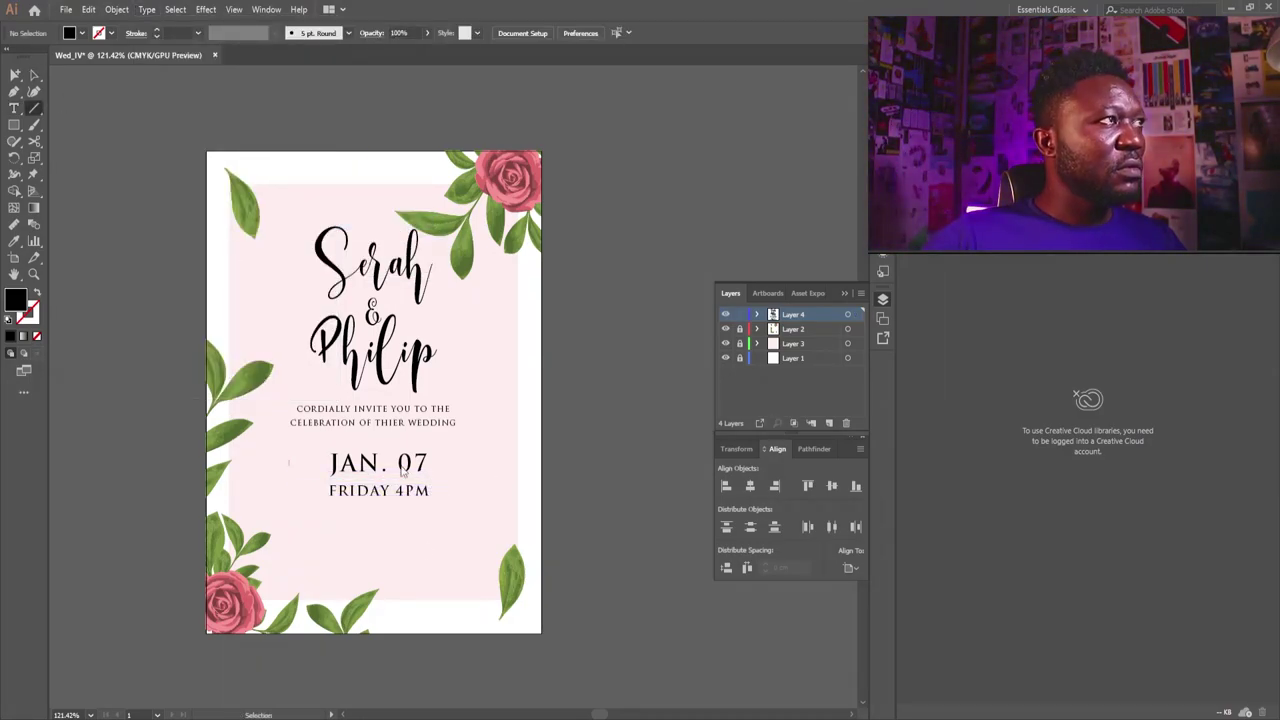
mouse_move(334, 472)
left_mouse_down()
mouse_move(426, 530)
mouse_move(386, 490)
mouse_move(497, 502)
mouse_move(499, 490)
mouse_move(449, 512)
mouse_move(470, 574)
mouse_move(474, 536)
left_mouse_up()
left_click(199, 33)
left_click(217, 62)
left_click(35, 76)
key("ctrl+z")
left_click(503, 543)
key("ctrl+minus")
key("ctrl+minus")
- Enlarge the date, divider line and day-and-time text slightly as one selection and move them a little lower
left_click_drag(456, 500, 471, 503)
left_click(446, 461)
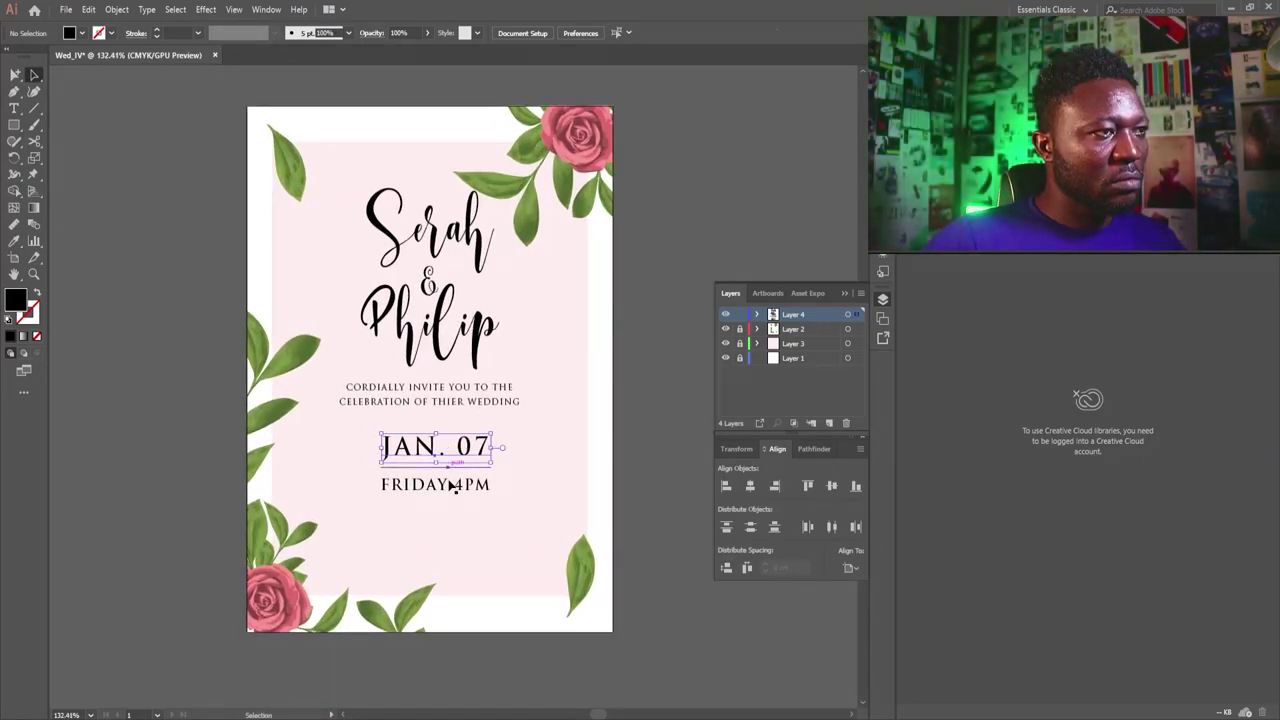
left_click(448, 467, "shift")
left_click(450, 485, "shift")
mouse_move(491, 433)
left_mouse_down()
mouse_move(460, 456)
mouse_move(485, 457)
left_mouse_up()
left_click(390, 543)
key("a")
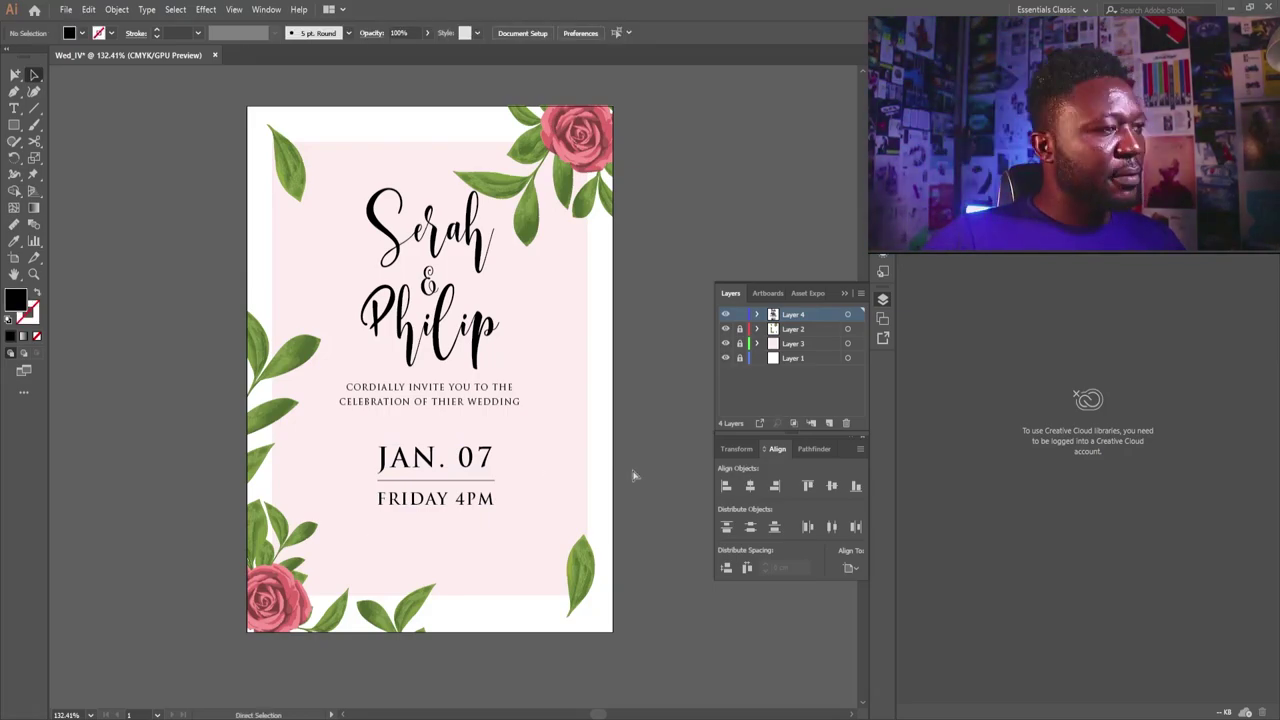
- Add a text line with the venue name and address below the day-and-time text
left_click(14, 108)
left_click(363, 533)
type("Gean Hall, 234 Den Street, CA 2345")
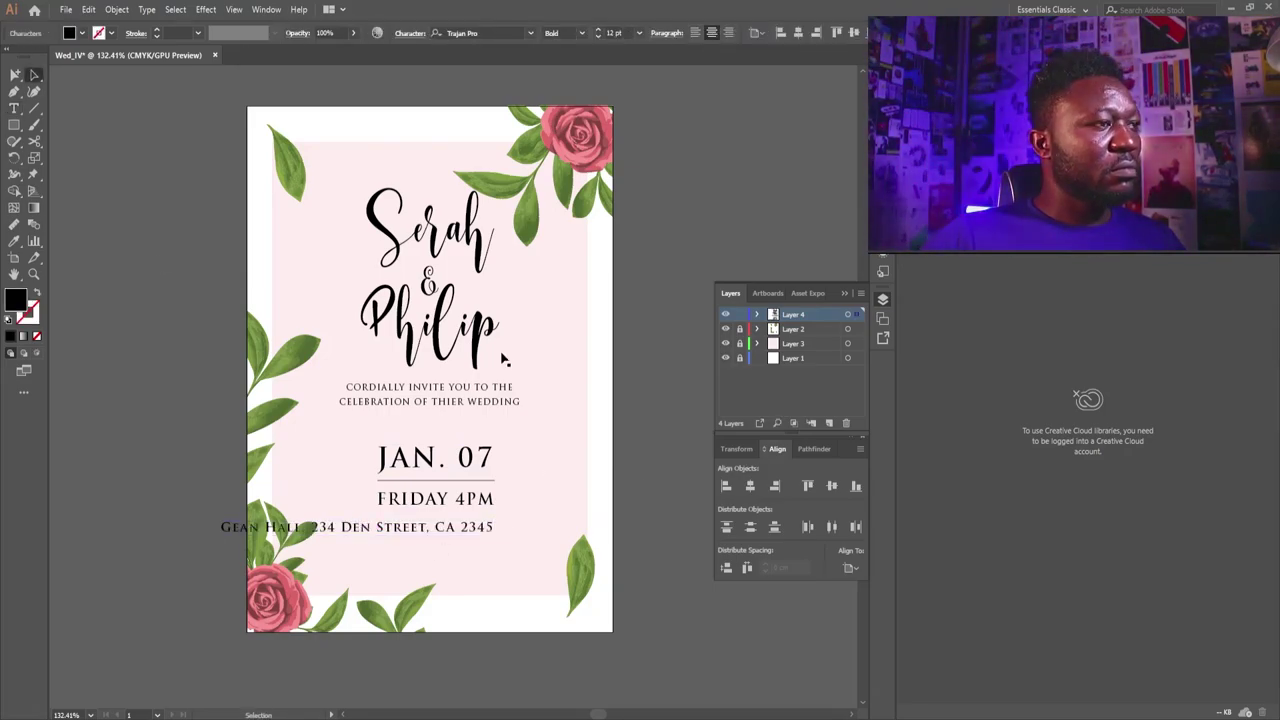
- Convert the venue line to uppercase, reduce it to about 8.9 pt and set its weight to Regular
left_click(146, 9)
left_click_drag(466, 520, 496, 524)
mouse_move(249, 222)
left_click(372, 221)
left_click(581, 33)
left_click(568, 48)
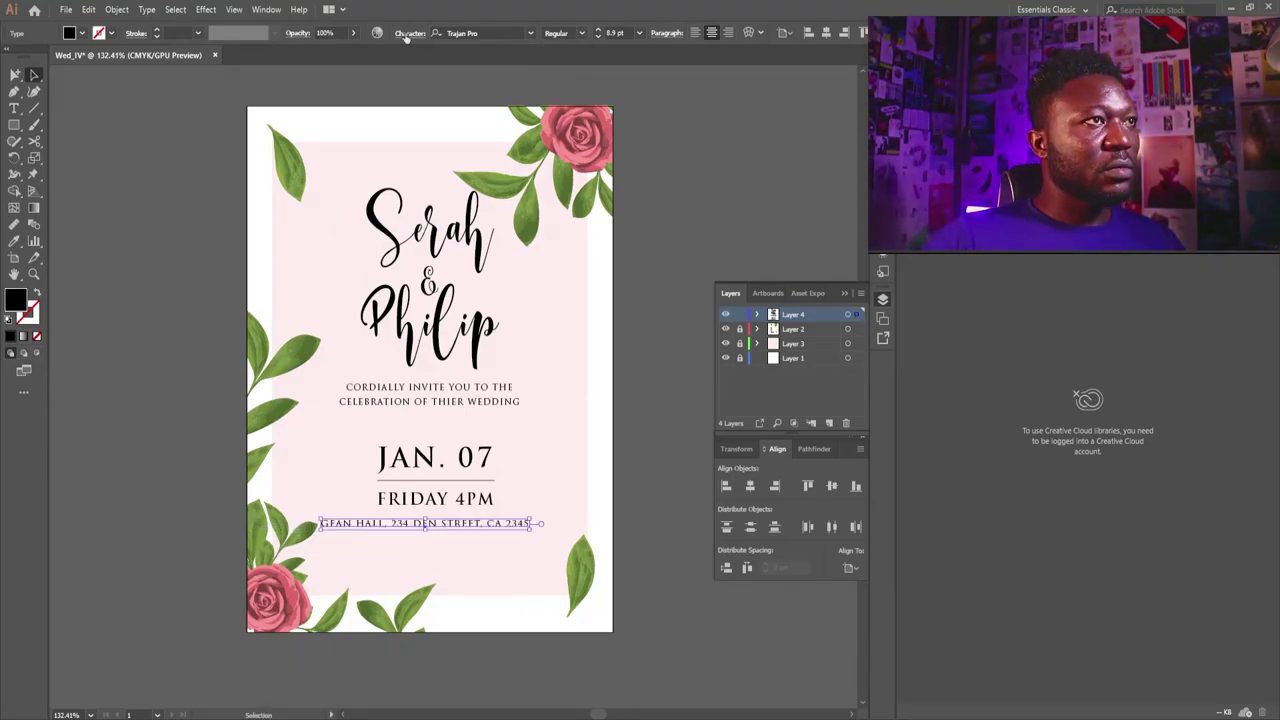
- Set the venue line's tracking to 0 and center it horizontally with the day-and-time text
left_click(407, 35)
left_click(363, 116)
type("0")
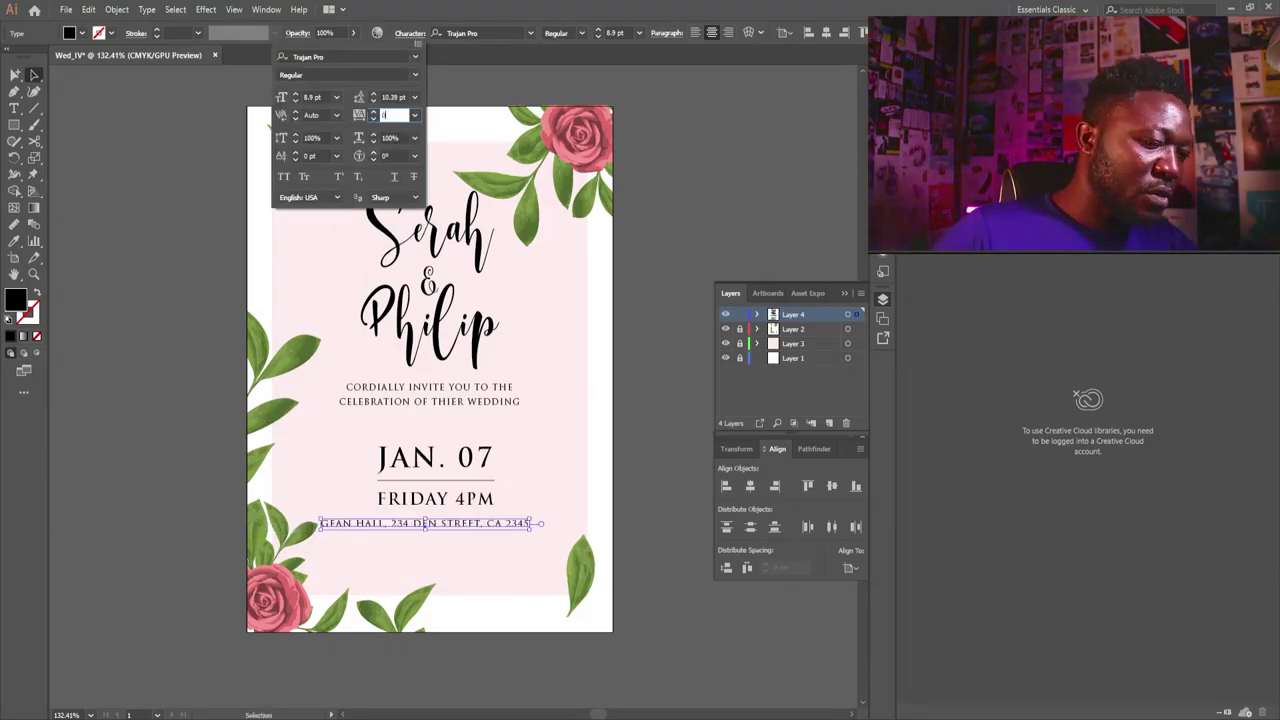
key("Return")
left_click(487, 504, "shift")
left_click(489, 502)
left_click(826, 32)
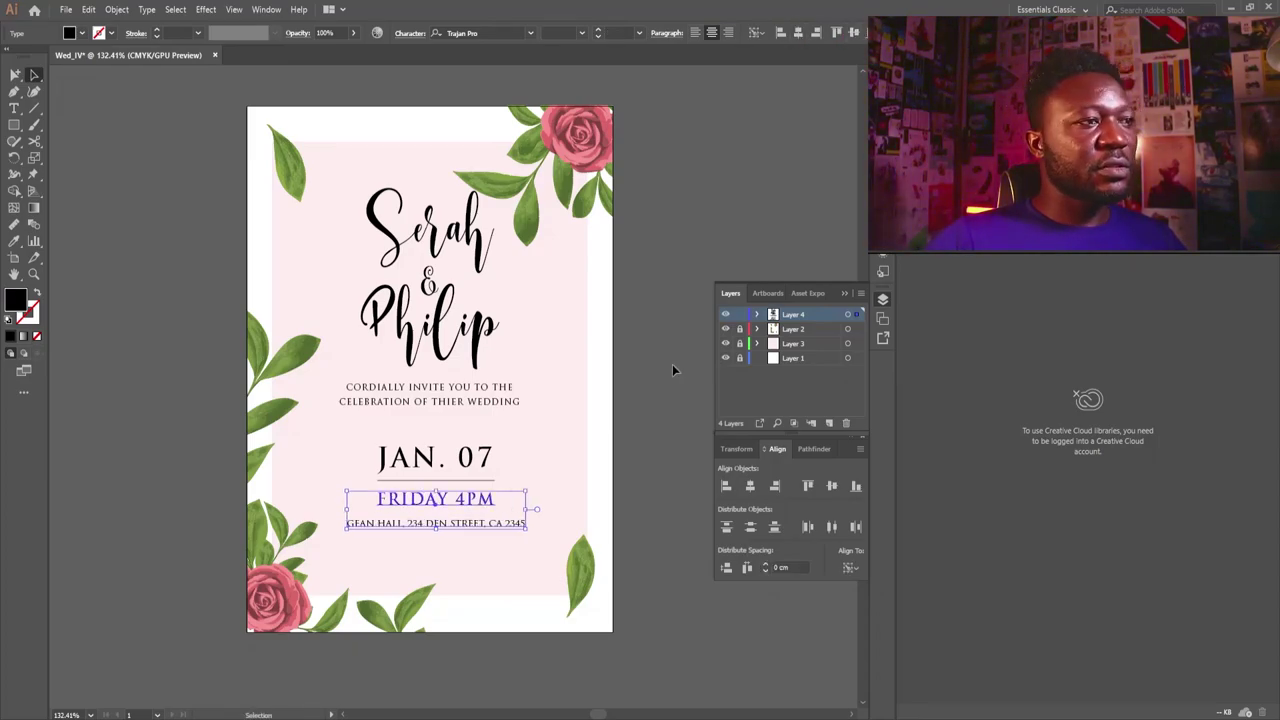
left_click(674, 369)
- Nudge the venue line slightly upward, closer to the day-and-time text
left_click(473, 524)
key("Up")
key("Up")
key("Up")
key("shift+F8")
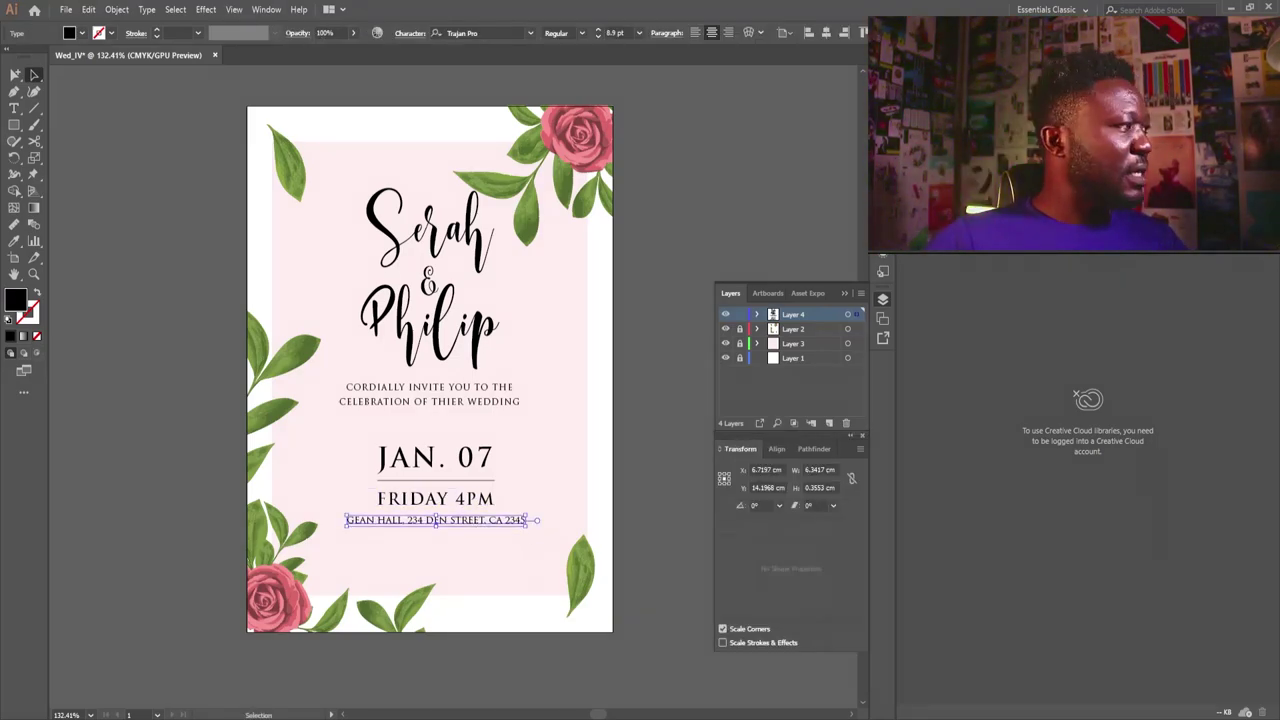
left_click(642, 210)
- Duplicate the venue line below itself, replace it with the RSVP contact names and phone numbers, and scale it to about 8 pt
left_click_drag(450, 521, 448, 563, "alt")
double_click(448, 563)
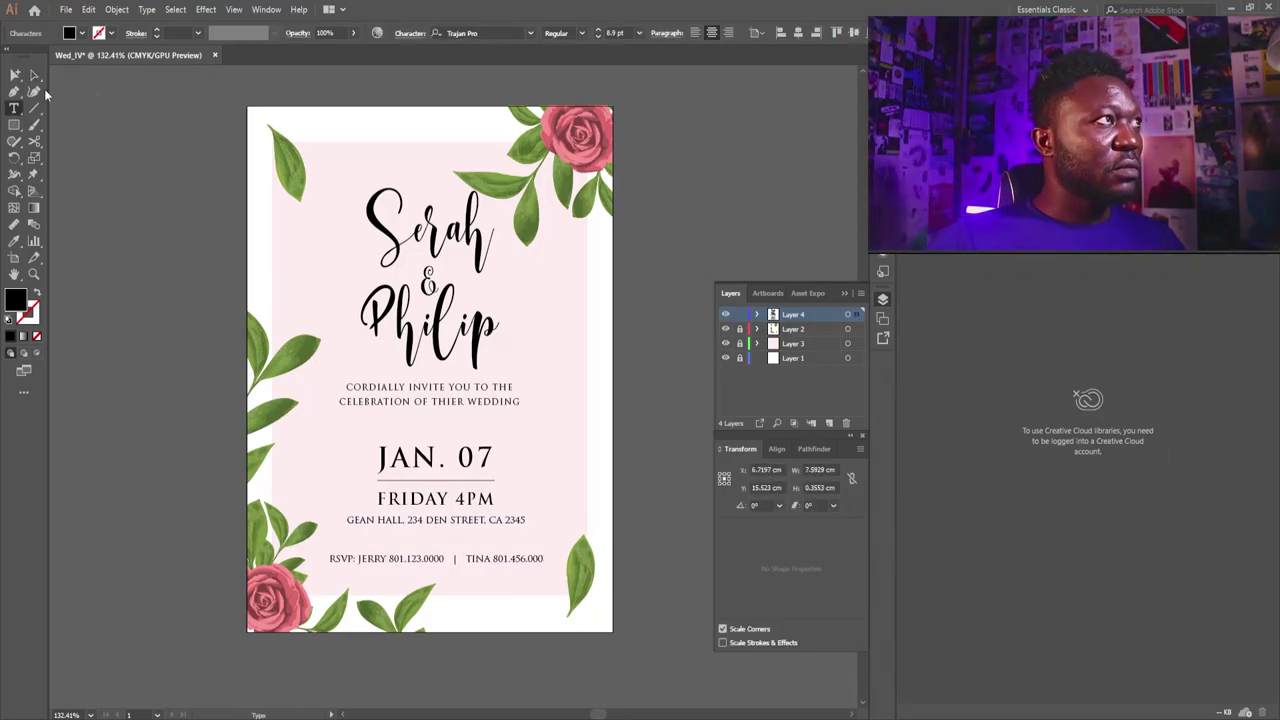
left_click(34, 75)
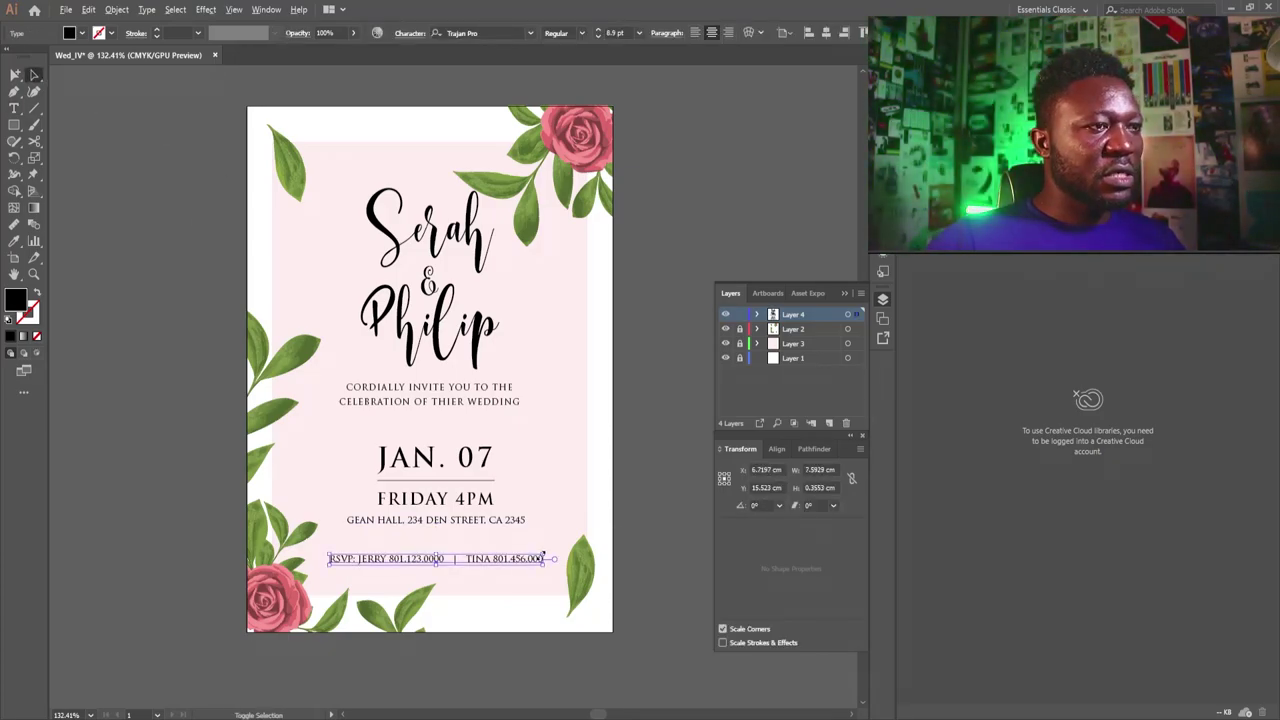
left_click_drag(542, 554, 532, 555, "alt+shift")
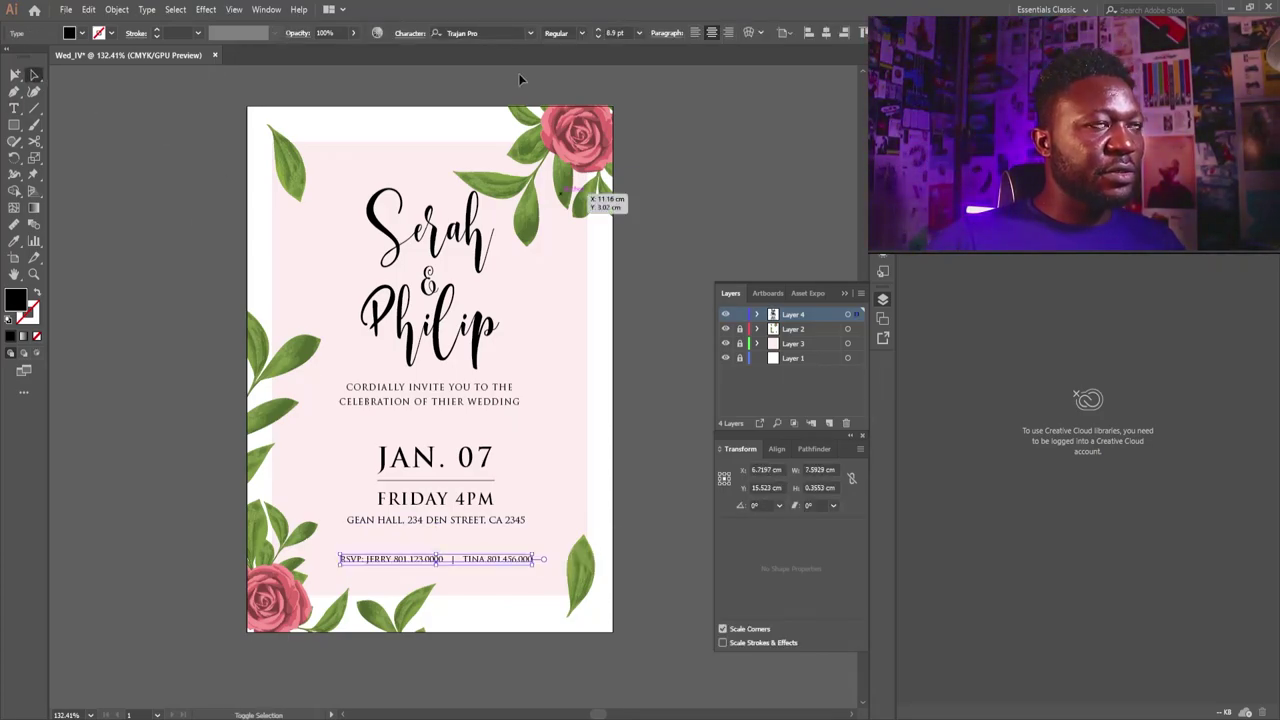
- Widen the RSVP line's tracking and move the line slightly lower in the pink panel
left_click(415, 35)
left_click(362, 117)
key("shift+Up")
key("shift+Up")
key("shift+Up")
key("shift+Up")
key("shift+Up")
key("shift+Up")
key("shift+Up")
key("shift+Up")
key("shift+Up")
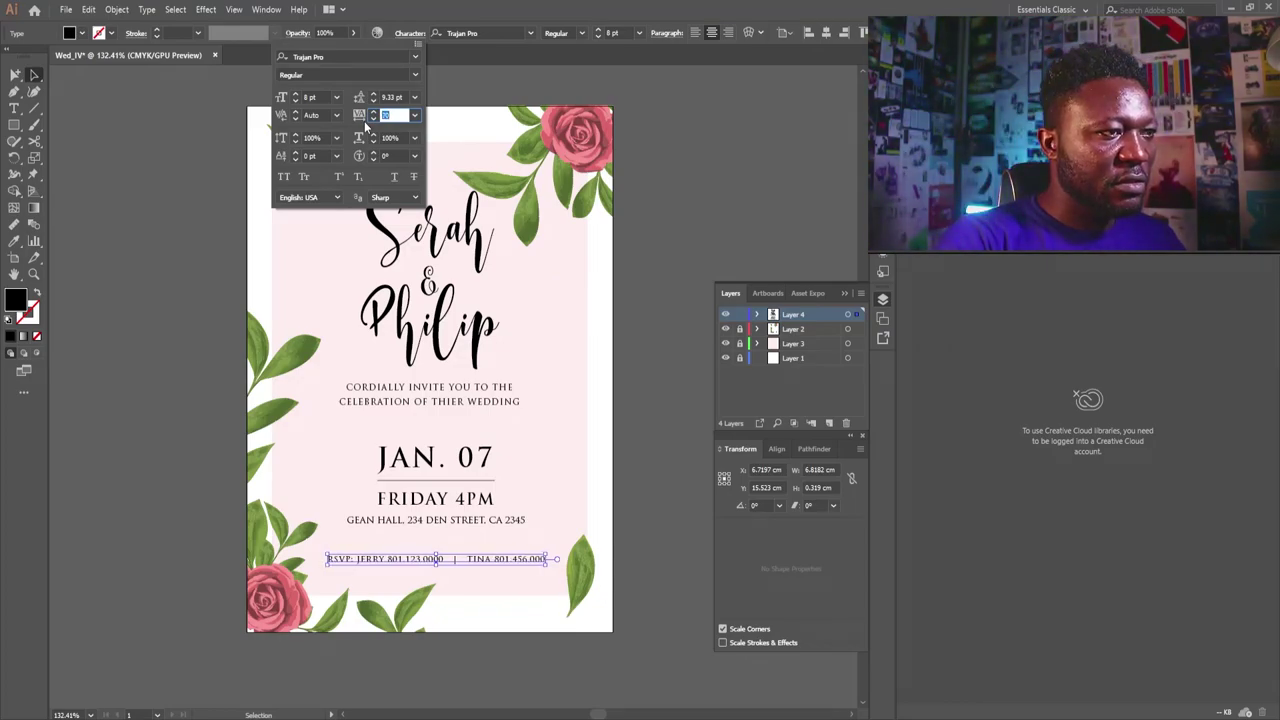
left_click(485, 567)
left_click_drag(467, 561, 467, 570, "shift")
- Move all text above the RSVP line down together, then shift the names and invitation text slightly lower
left_click_drag(332, 190, 432, 522)
left_click_drag(434, 350, 436, 370, "shift")
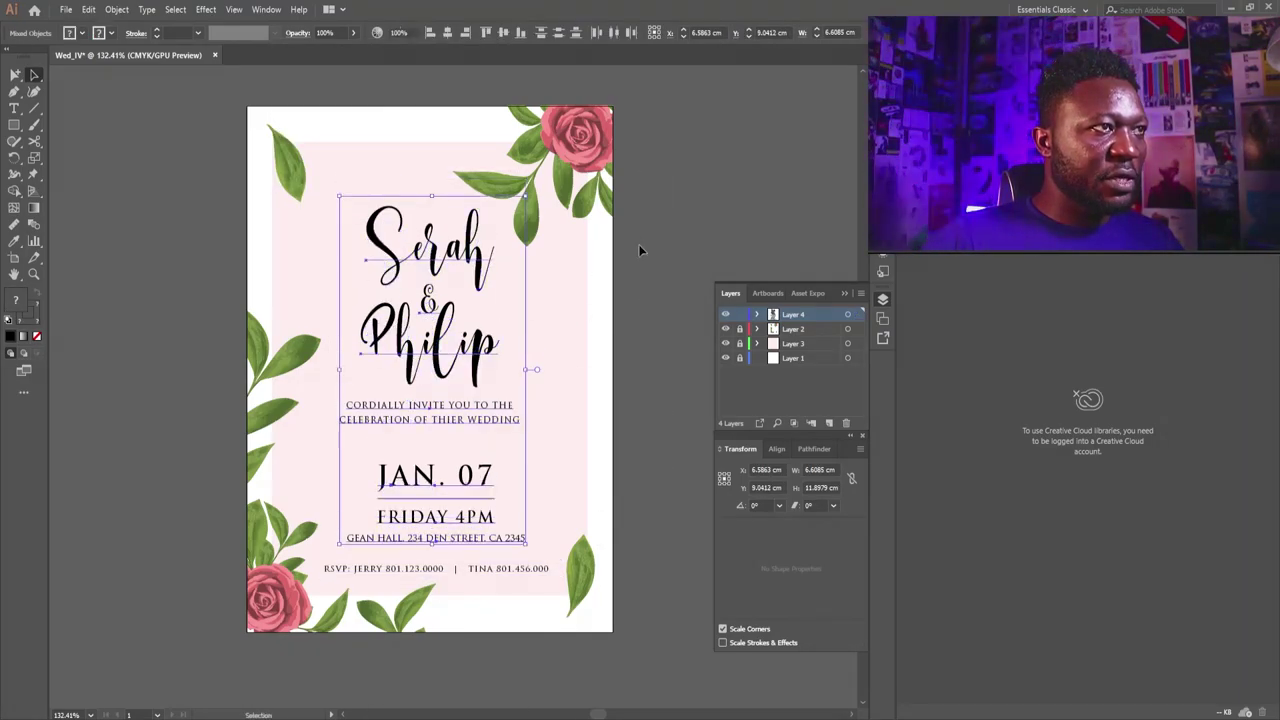
left_click_drag(522, 208, 342, 419)
left_click_drag(463, 263, 483, 254, "shift")
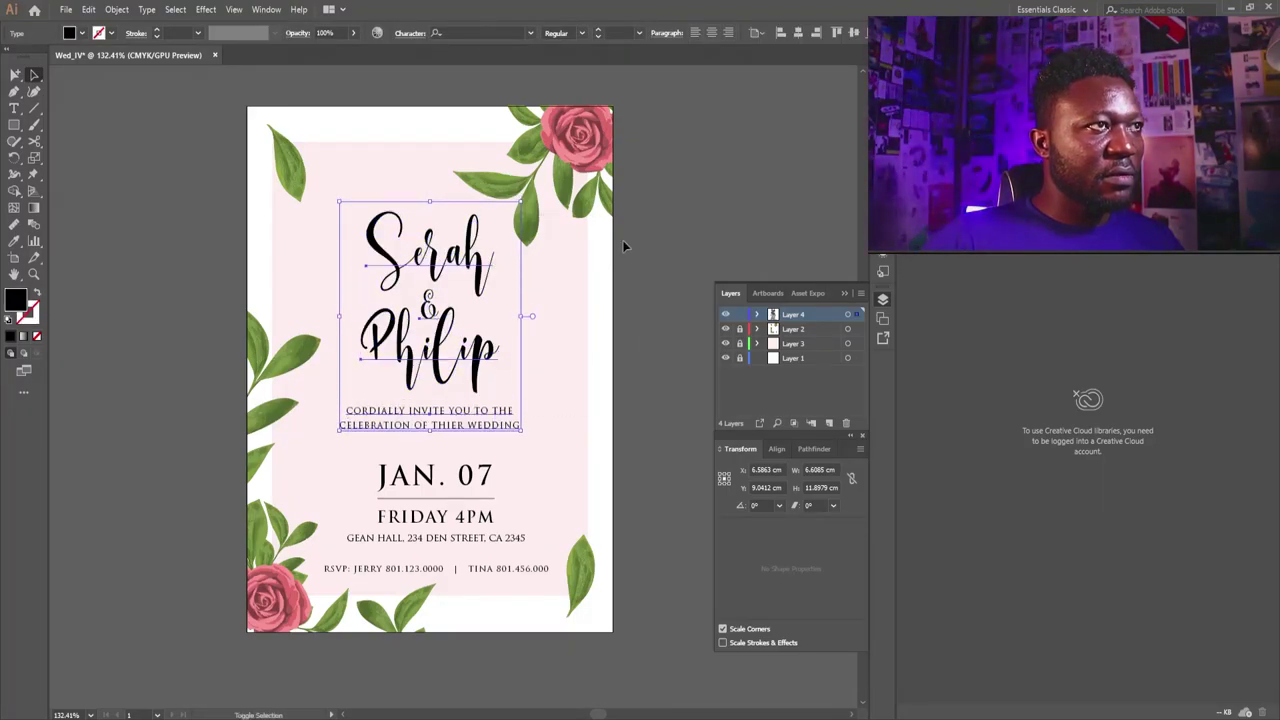
left_click(609, 294)
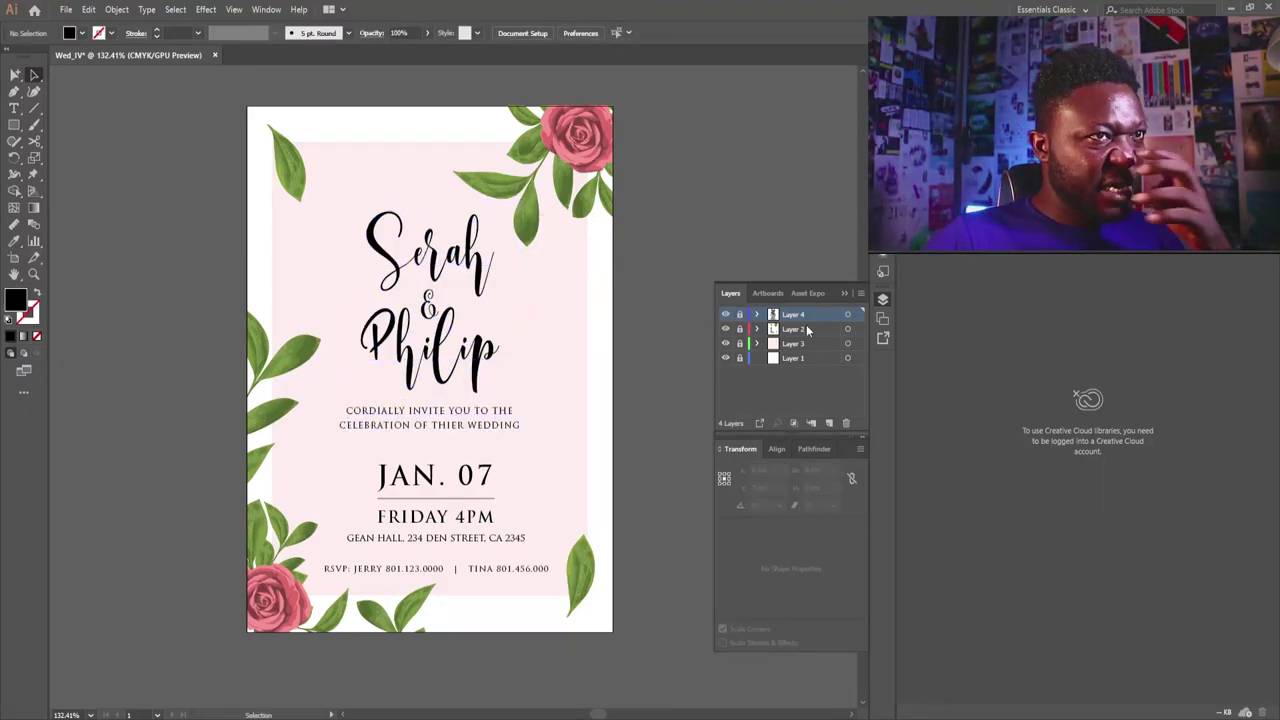
- Lock Layer 4, add a new layer directly above Layer 1 and name it PArticles
left_click(796, 355)
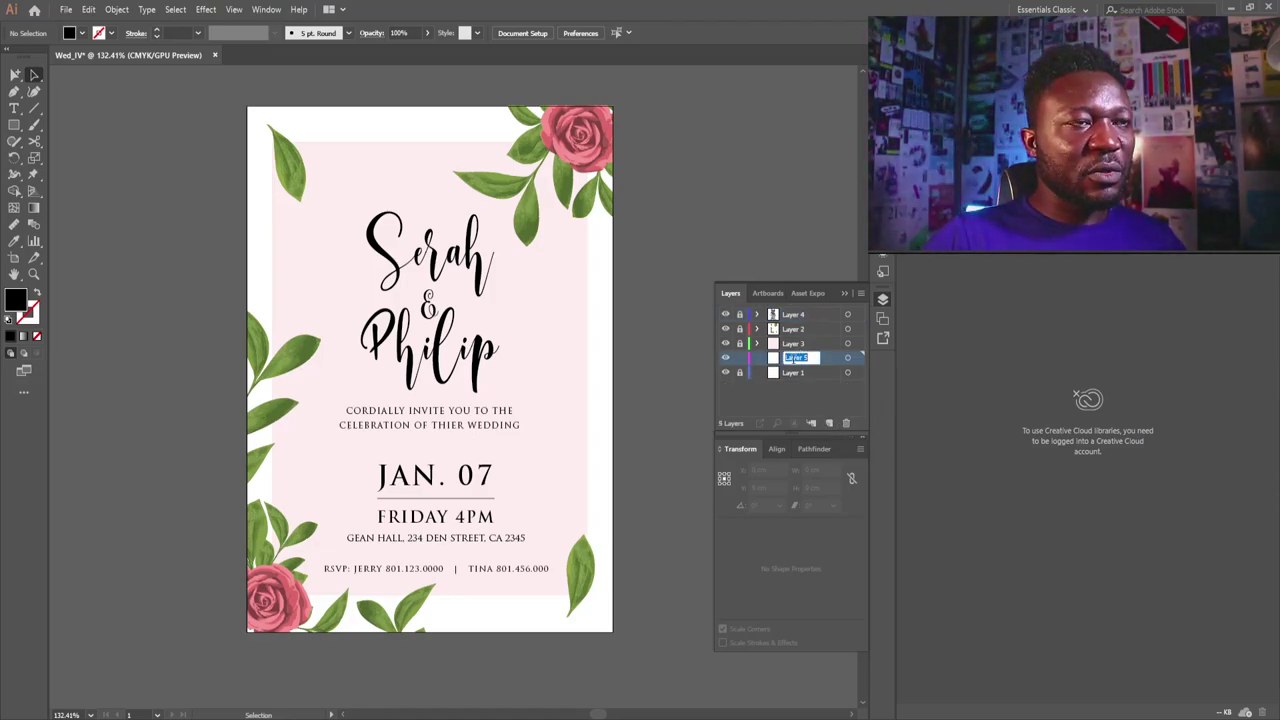
type("BACK")
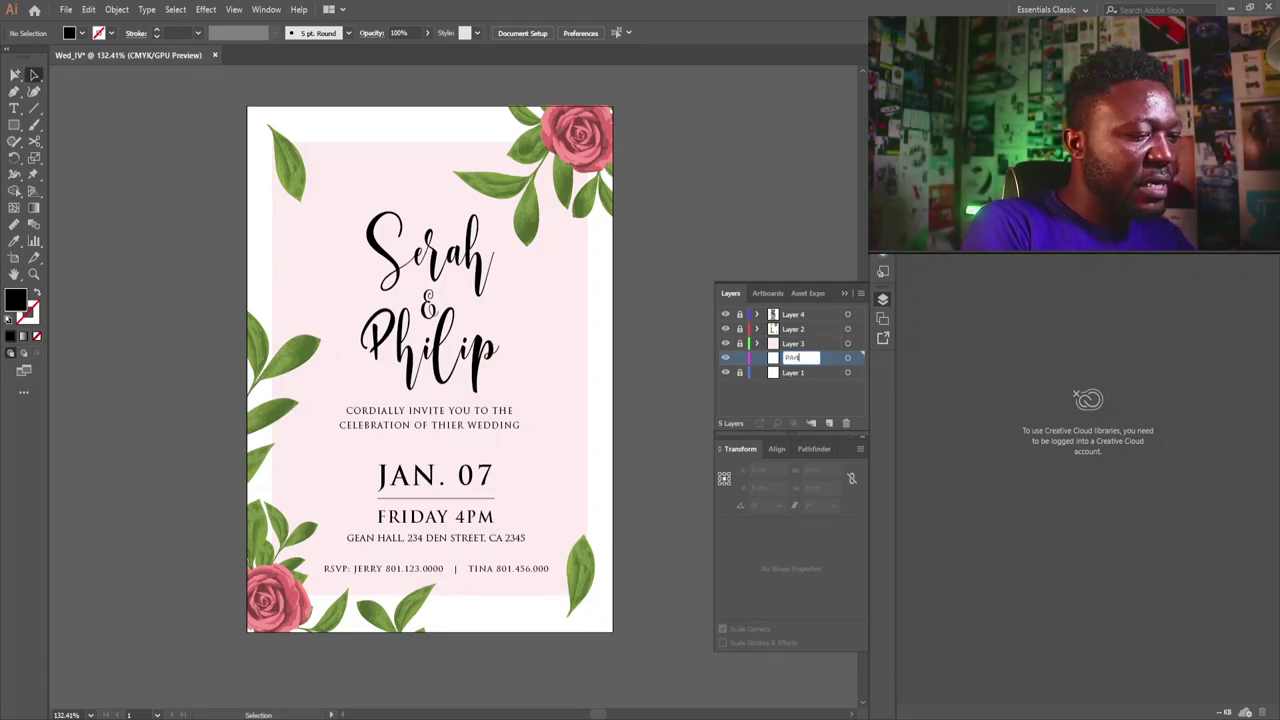
type("Articles")
key("Return")
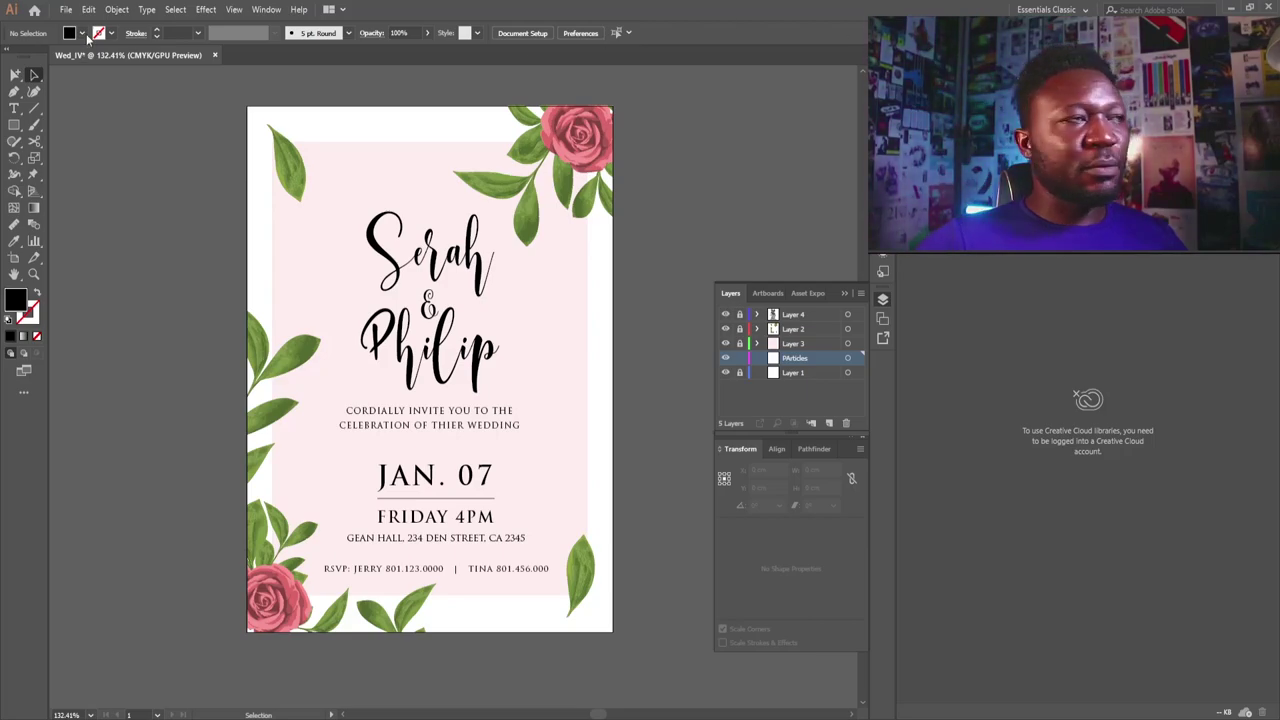
- Draw a circle about 0.16 cm in diameter to the right of the groom's name and fill it with orange
left_click(18, 130)
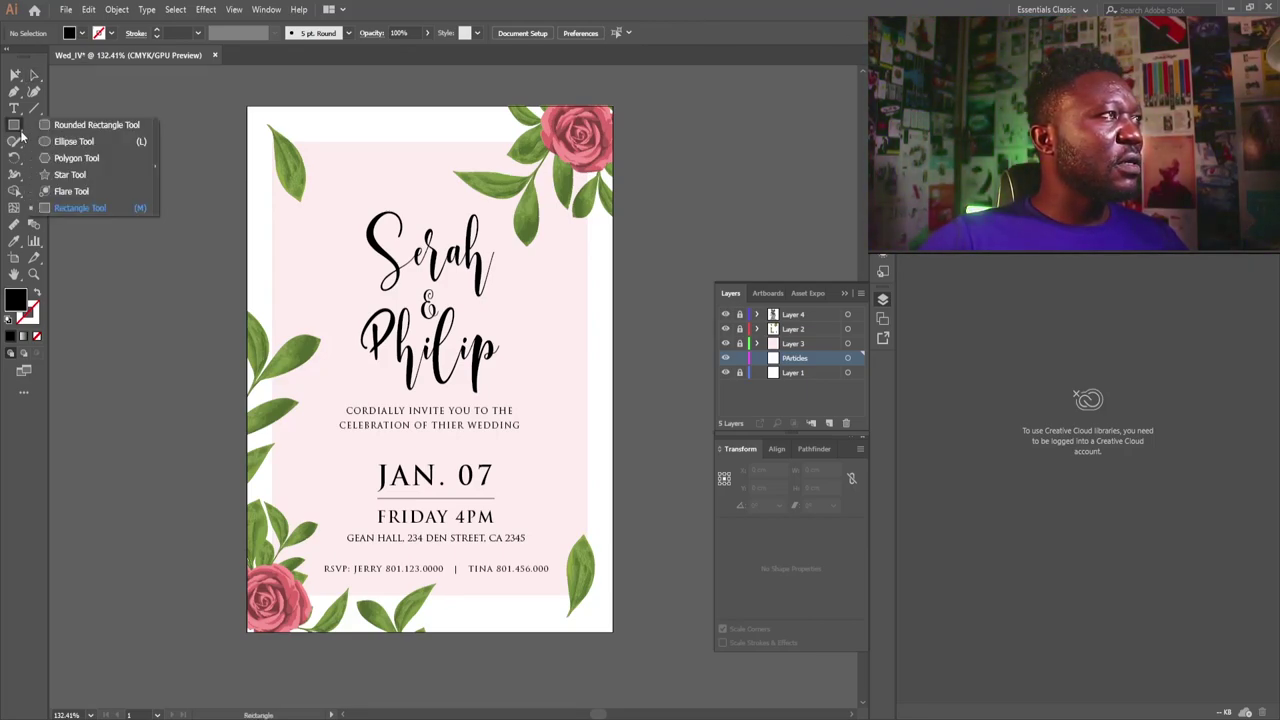
left_click(42, 140)
mouse_move(521, 386)
left_mouse_down()
mouse_move(571, 406)
mouse_move(567, 389)
left_mouse_up()
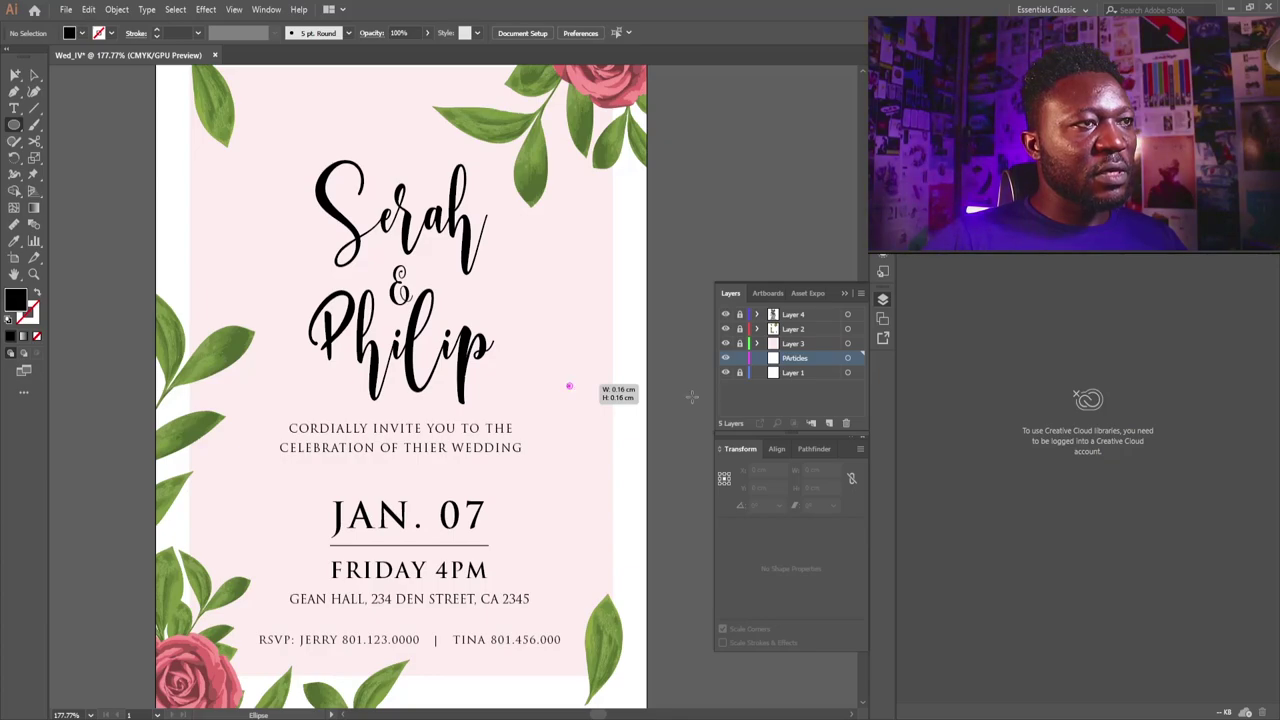
left_click_drag(571, 386, 571, 386)
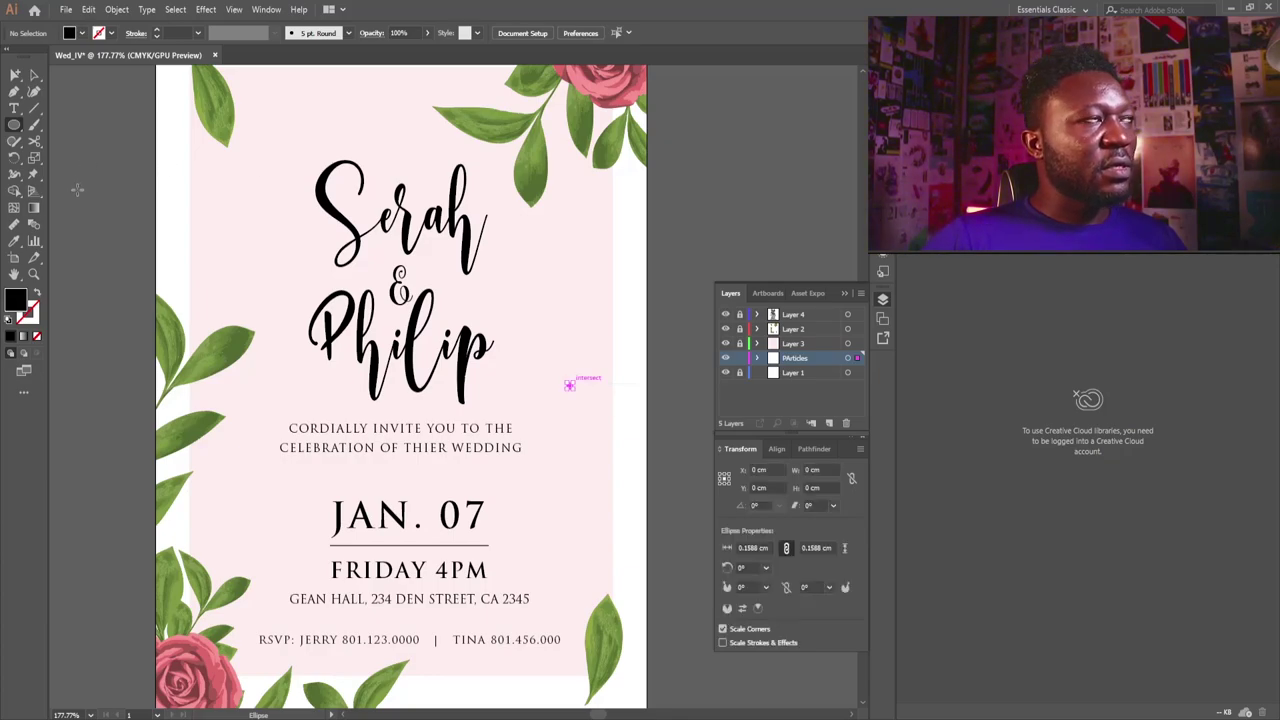
left_click(75, 38)
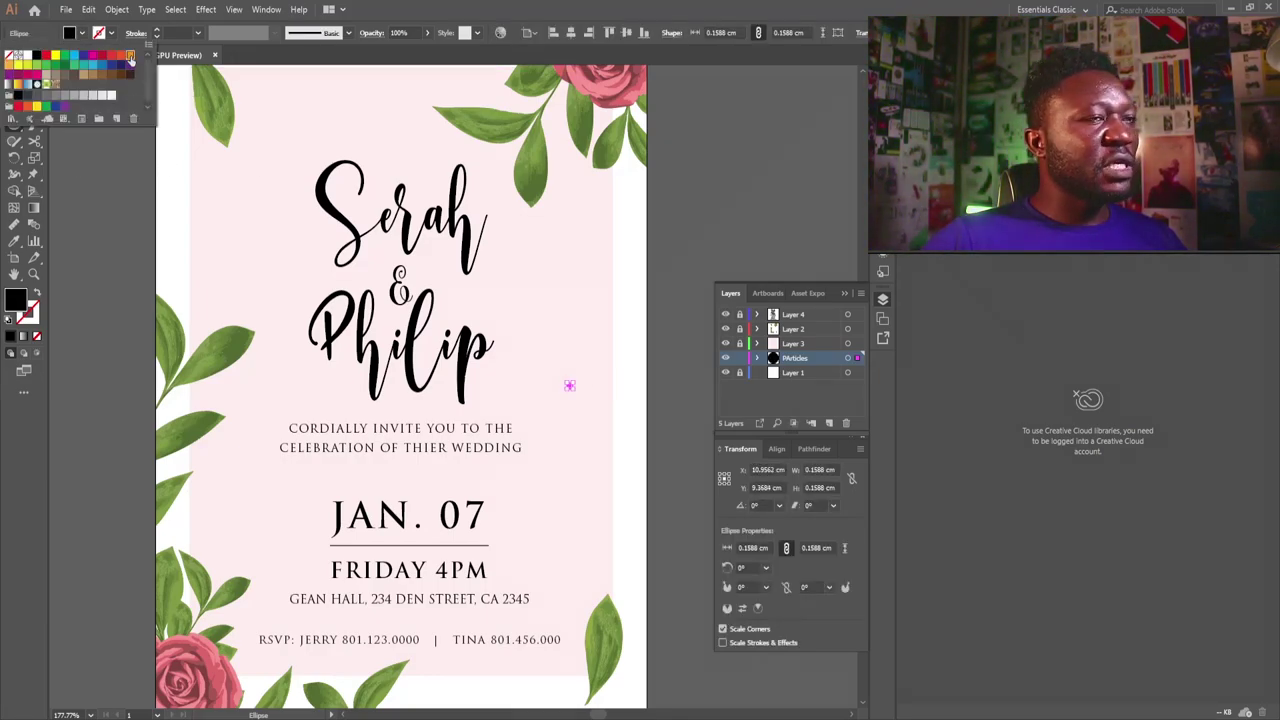
left_click(130, 56)
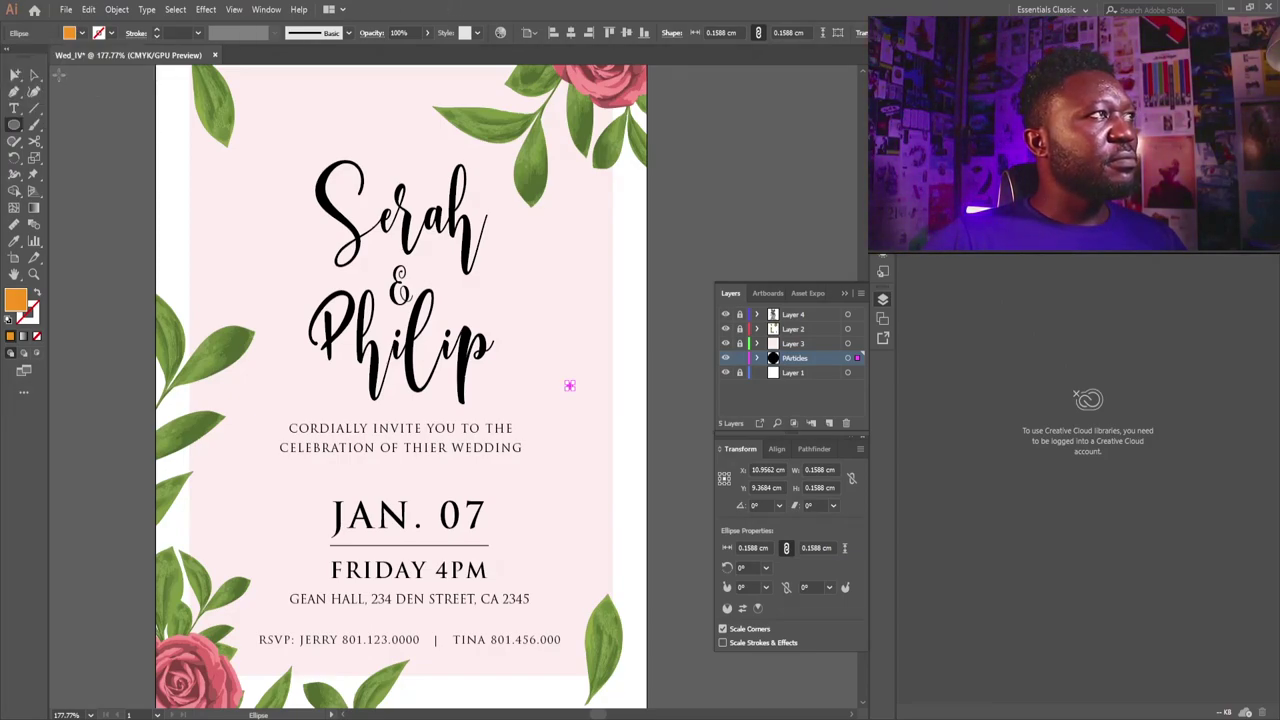
left_click(681, 337)
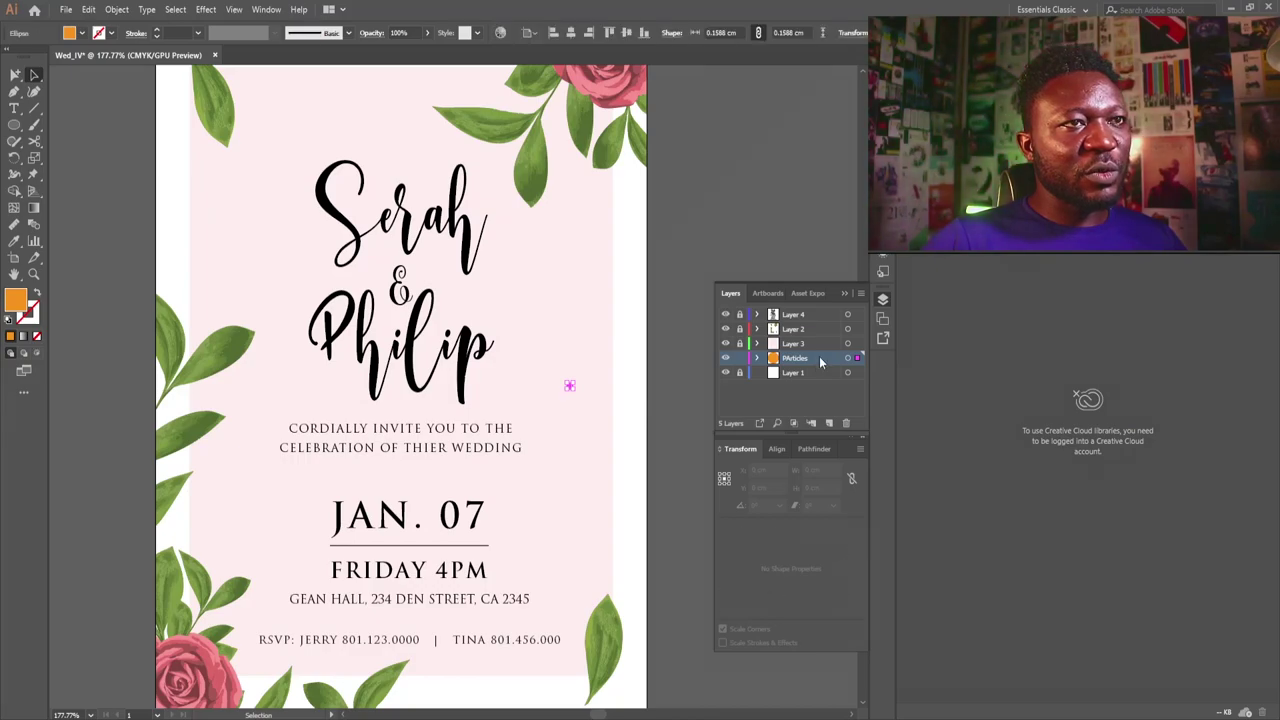
- Move the PArticles layer above Layer 4 so the orange circle sits on top of the design
left_click_drag(820, 358, 818, 314)
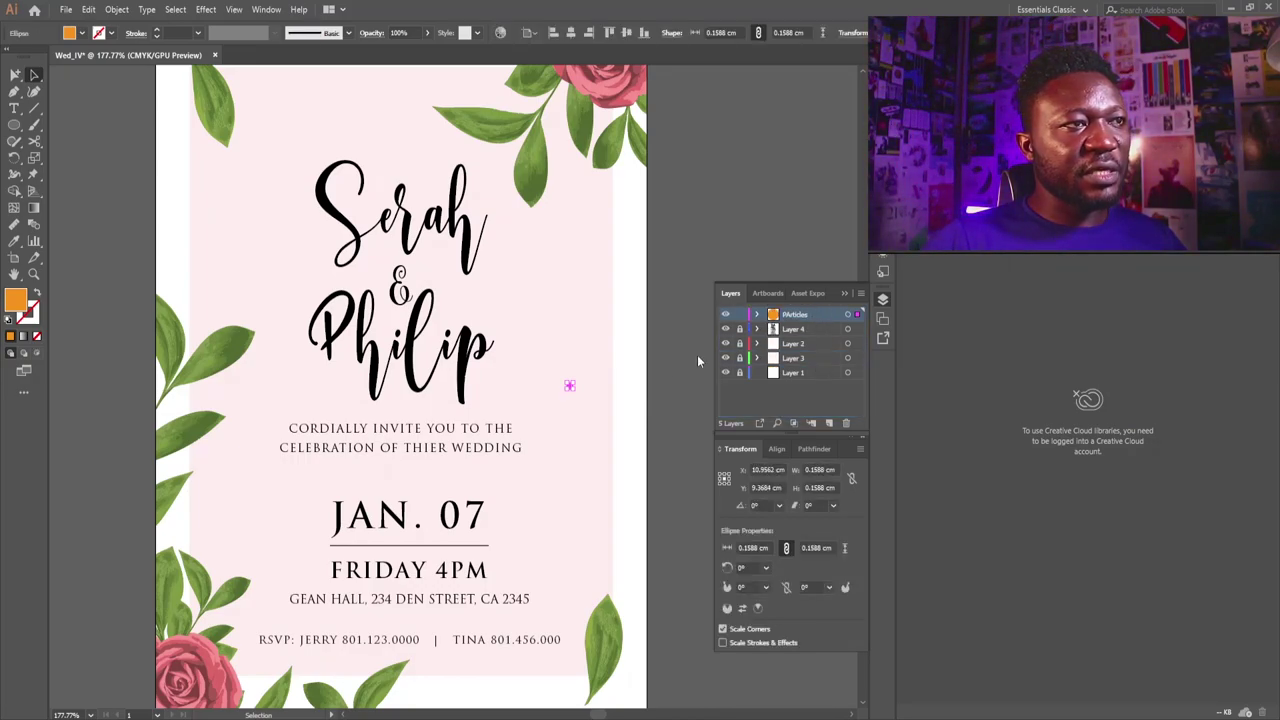
left_click_drag(657, 350, 544, 389)
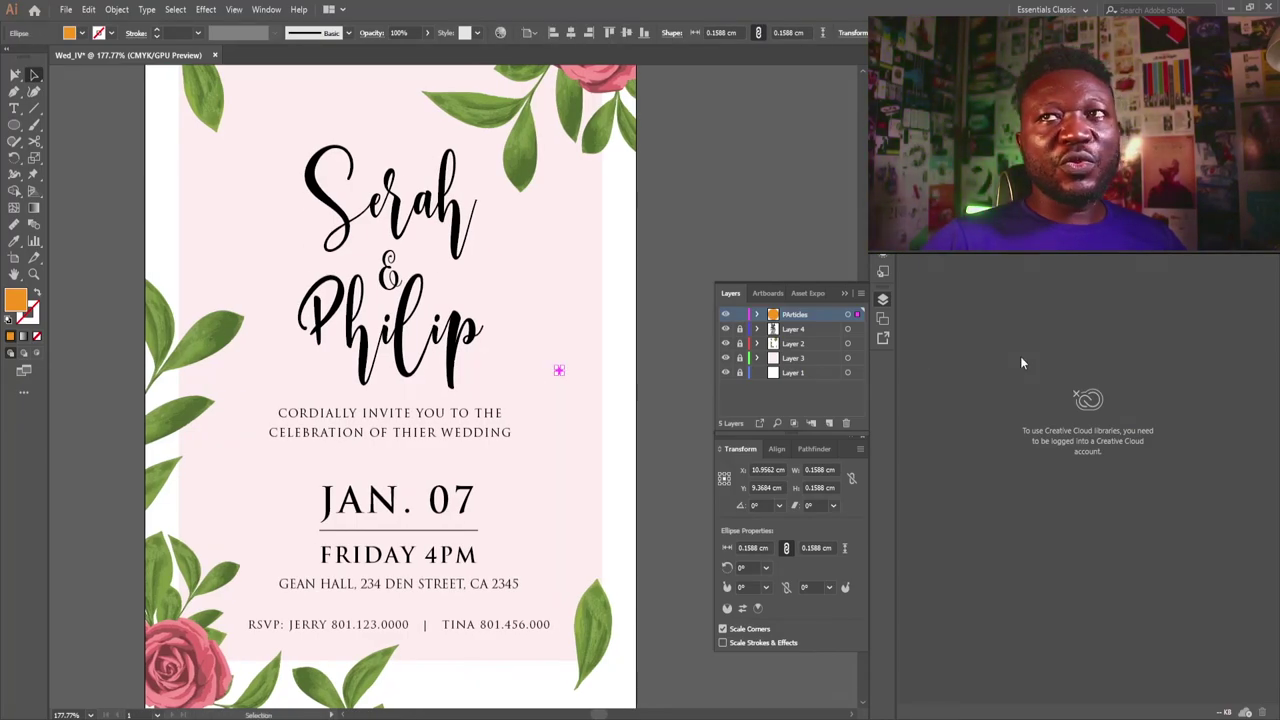
- Save the orange circle as a new dynamic symbol named PA
left_click(883, 136)
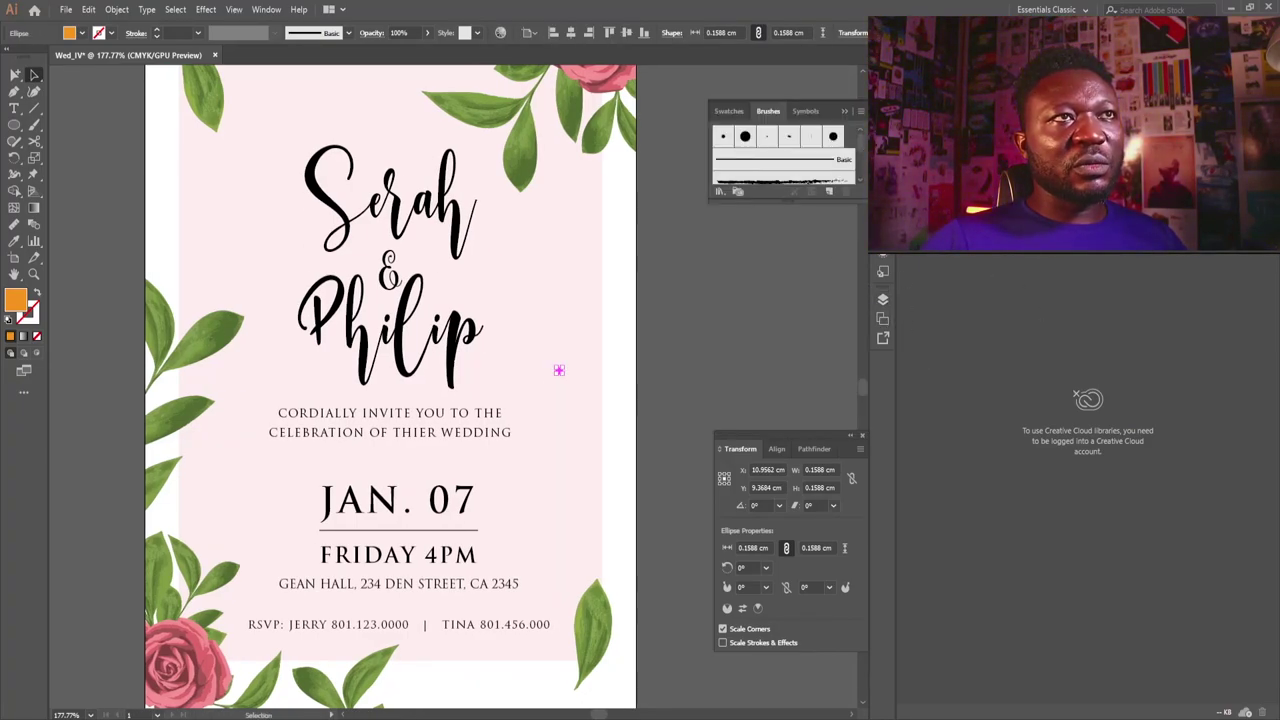
left_click(806, 111)
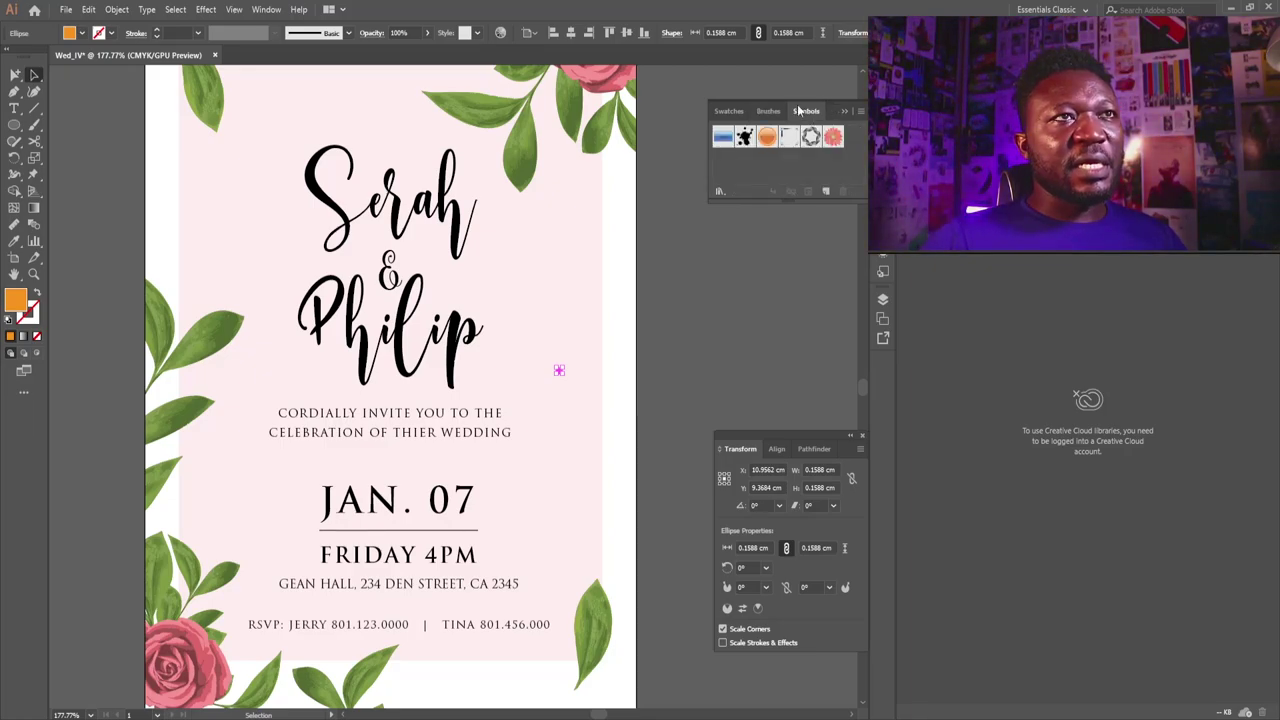
left_click(272, 10)
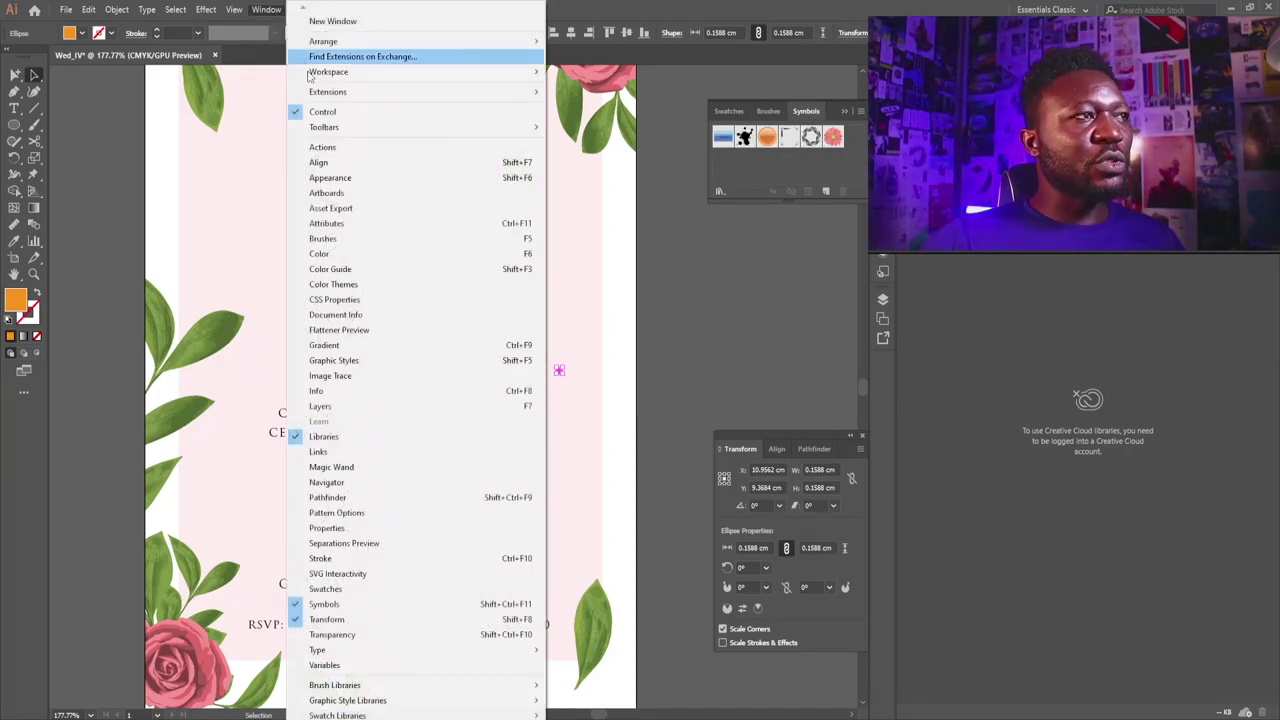
left_click(335, 605)
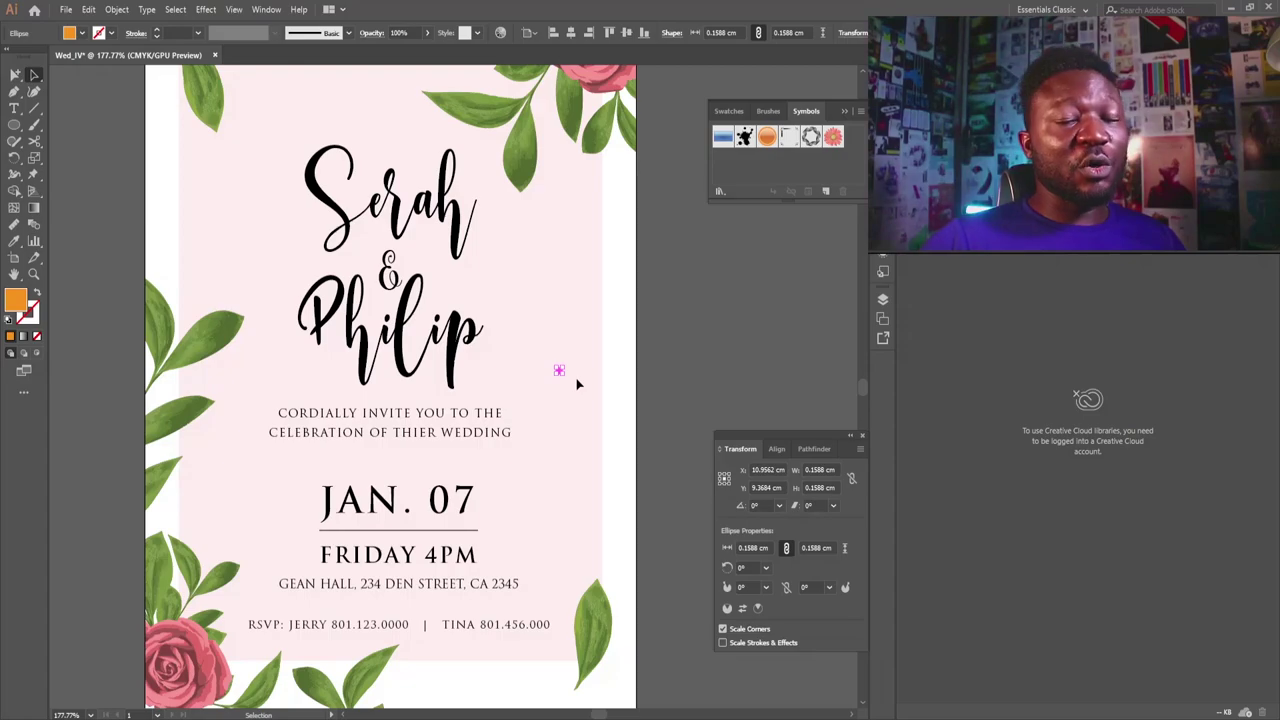
left_click(827, 191)
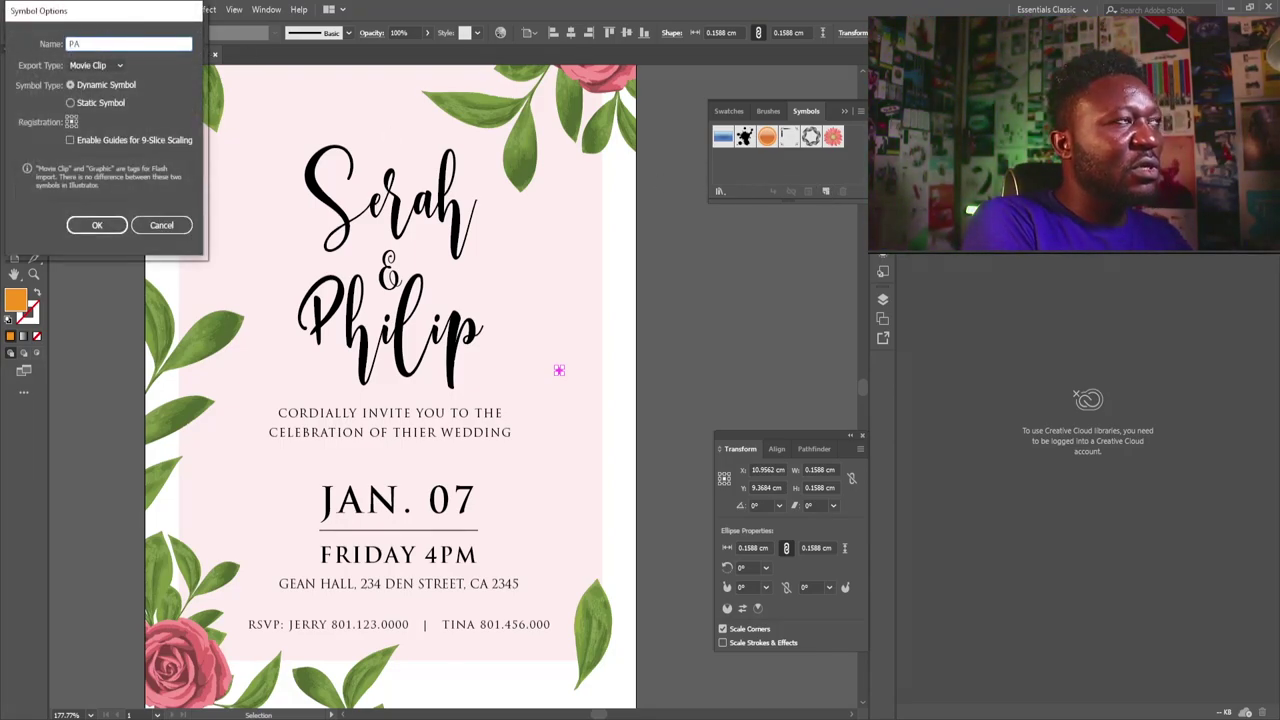
key("Return")
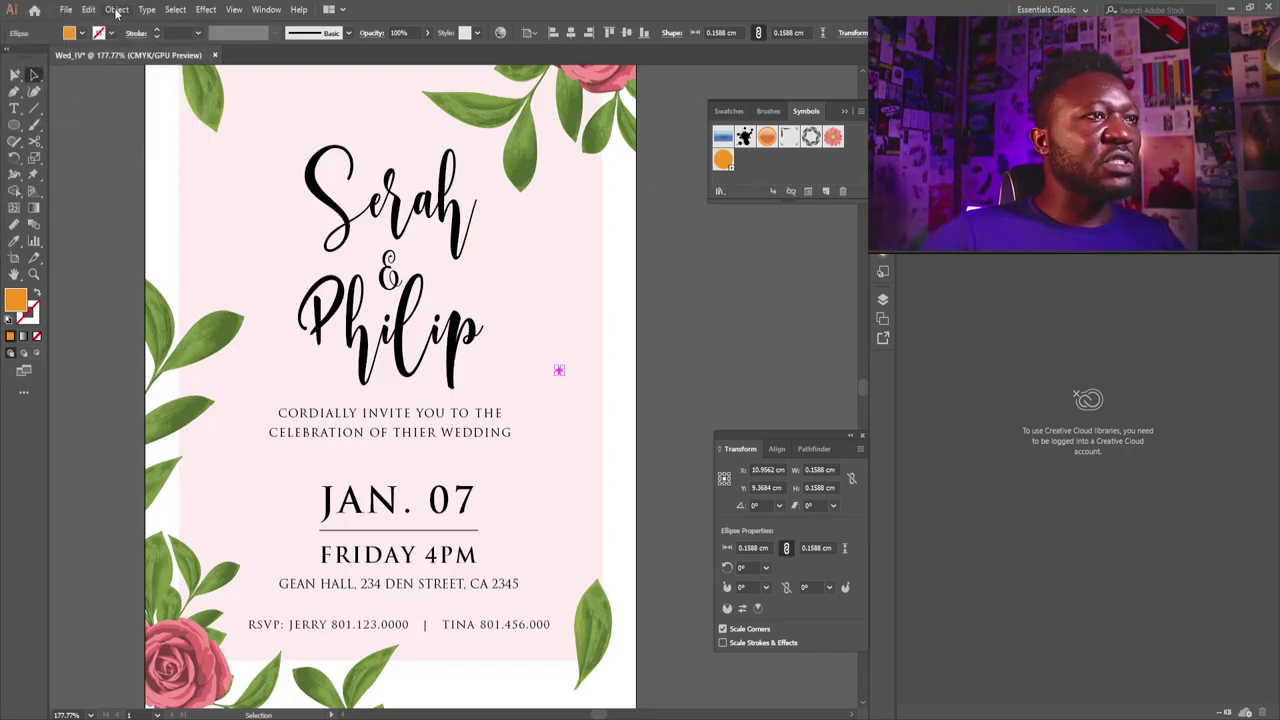
- Spray orange circle symbols around the invitation's right, bottom, left and top margins with the Symbol Sprayer
left_click(17, 243)
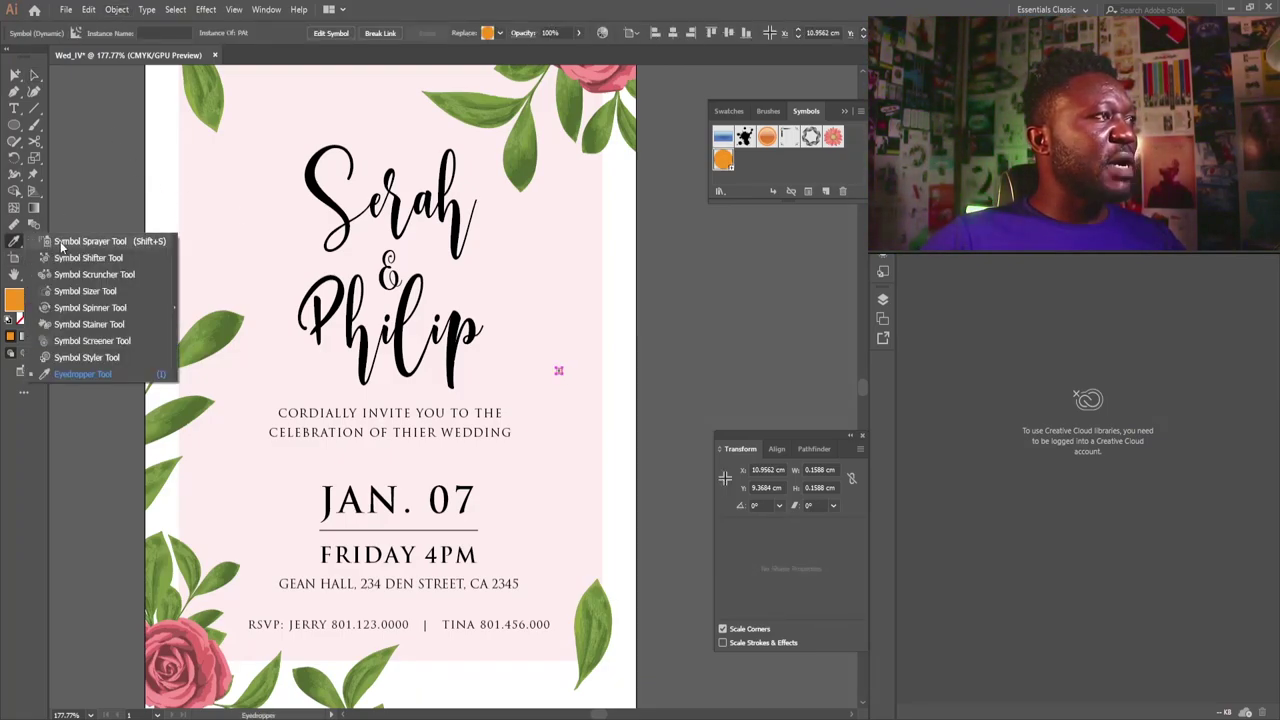
left_click(88, 244)
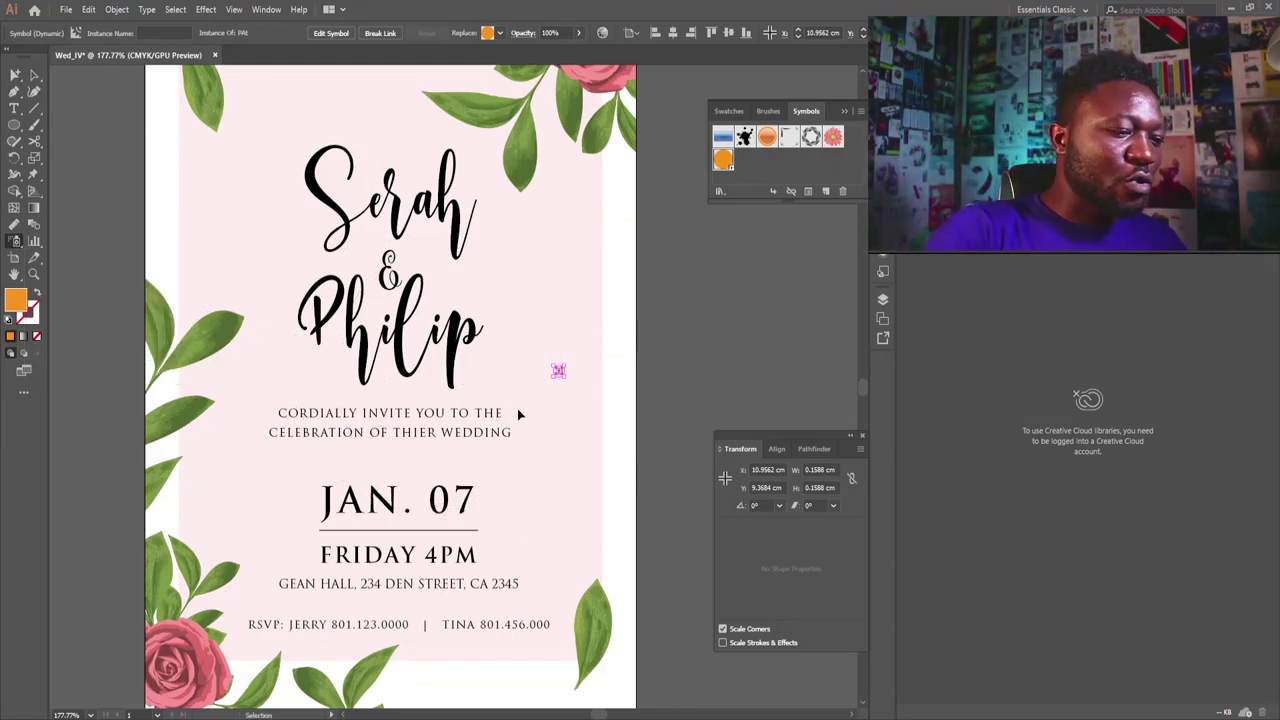
key("ctrl+minus")
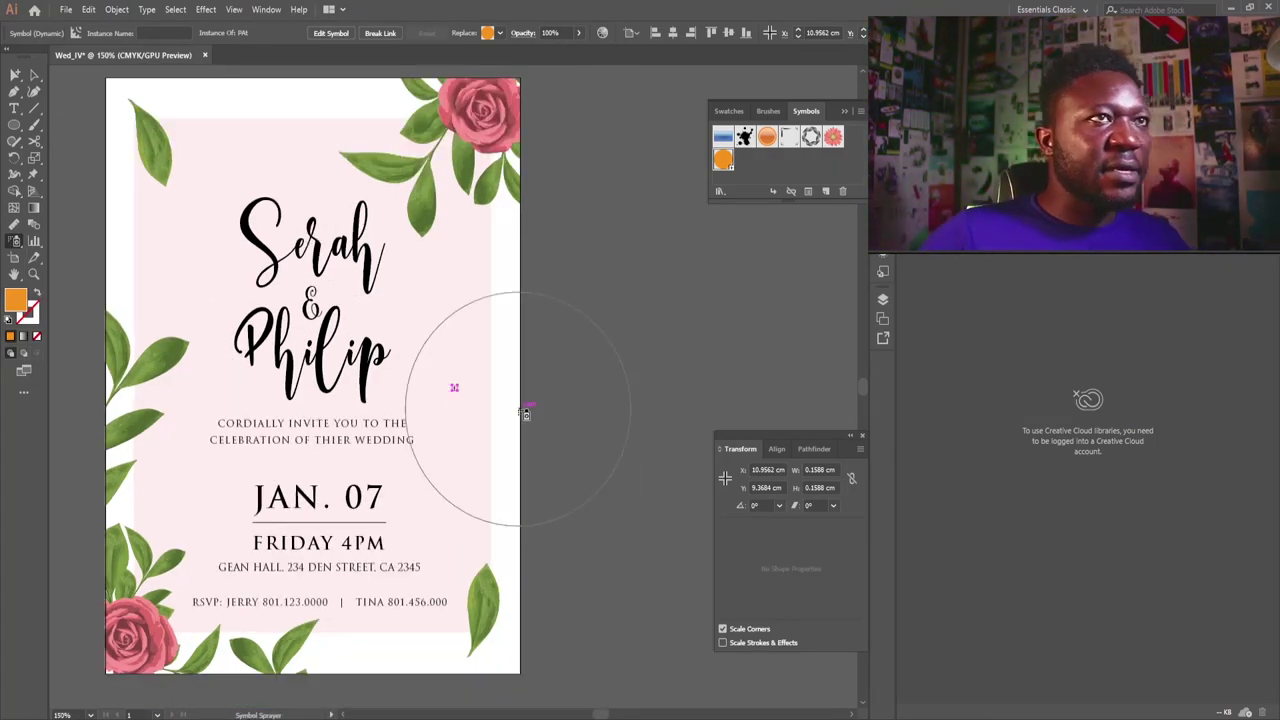
left_click(503, 420)
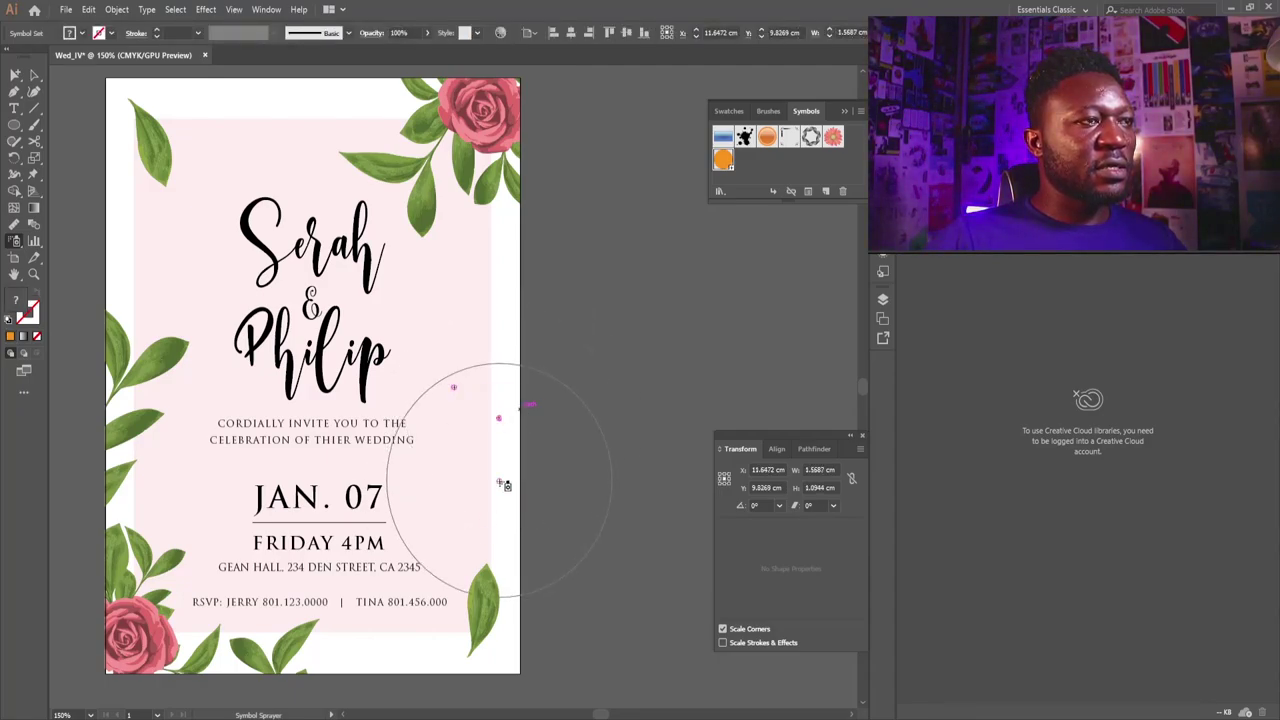
mouse_move(492, 516)
left_mouse_down()
mouse_move(466, 531)
mouse_move(484, 516)
mouse_move(442, 652)
mouse_move(410, 640)
mouse_move(400, 625)
mouse_move(425, 615)
mouse_move(268, 93)
mouse_move(200, 110)
mouse_move(130, 200)
mouse_move(120, 300)
mouse_move(120, 101)
left_mouse_up()
left_click_drag(114, 124, 215, 123)
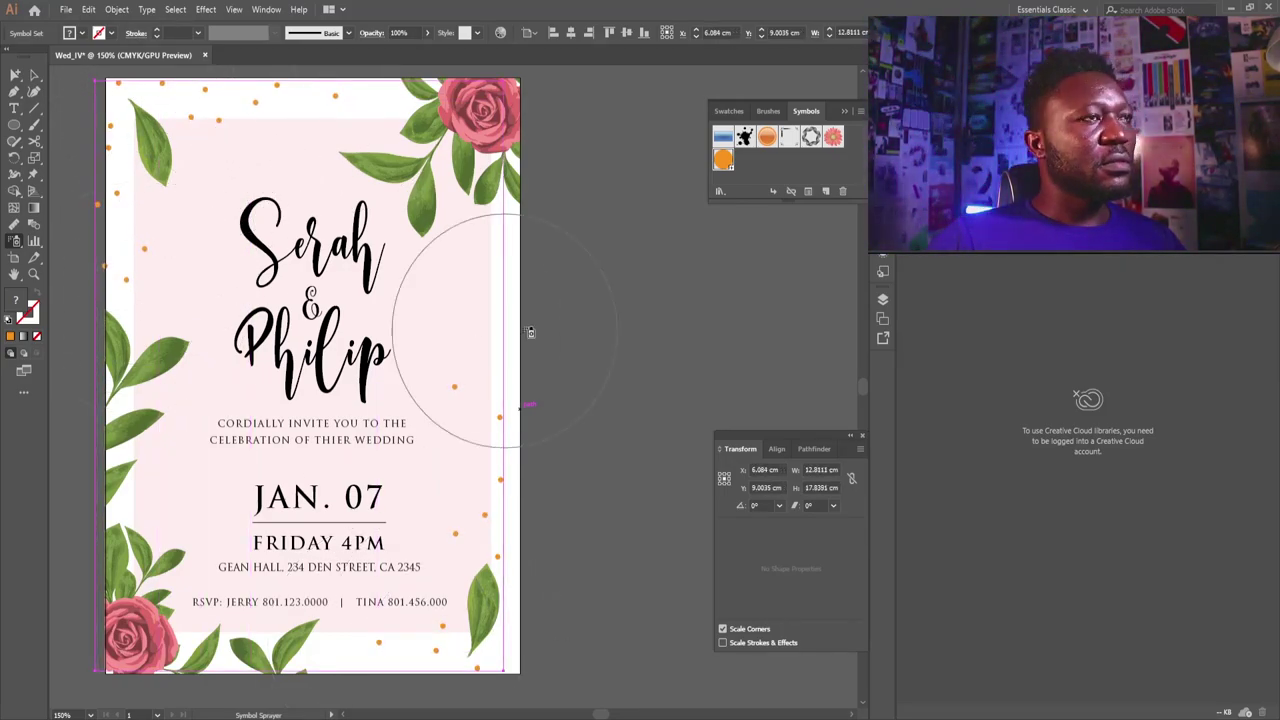
mouse_move(565, 428)
left_mouse_down()
mouse_move(460, 290)
mouse_move(430, 628)
mouse_move(380, 618)
mouse_move(360, 640)
left_mouse_up()
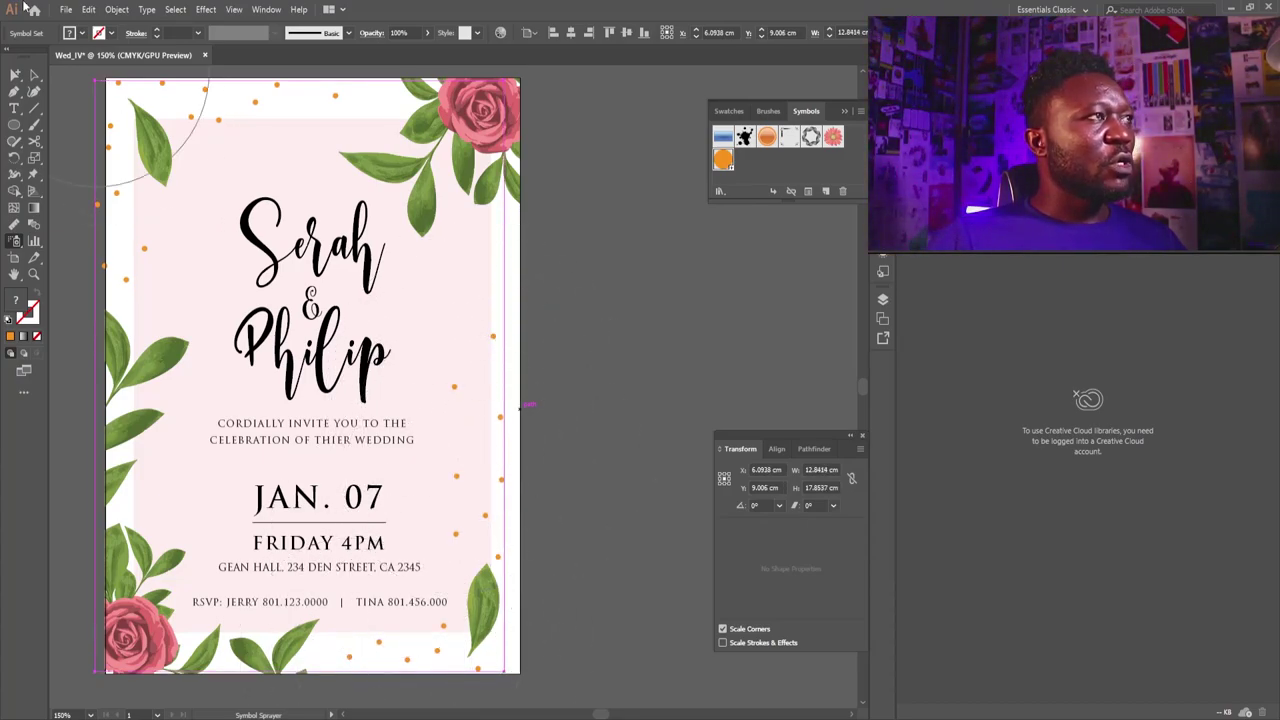
- Try to rotate the particles along the invitation's top edge with the Symbol Spinner
left_click(13, 243)
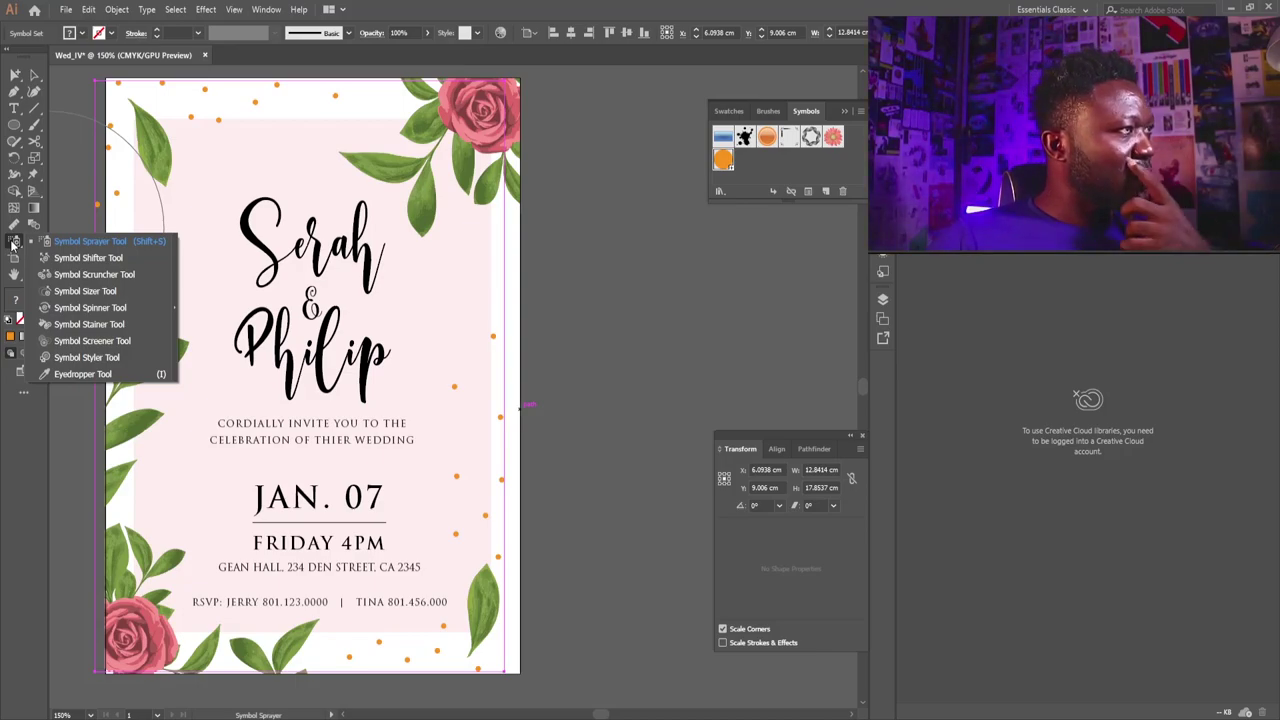
left_click(88, 307)
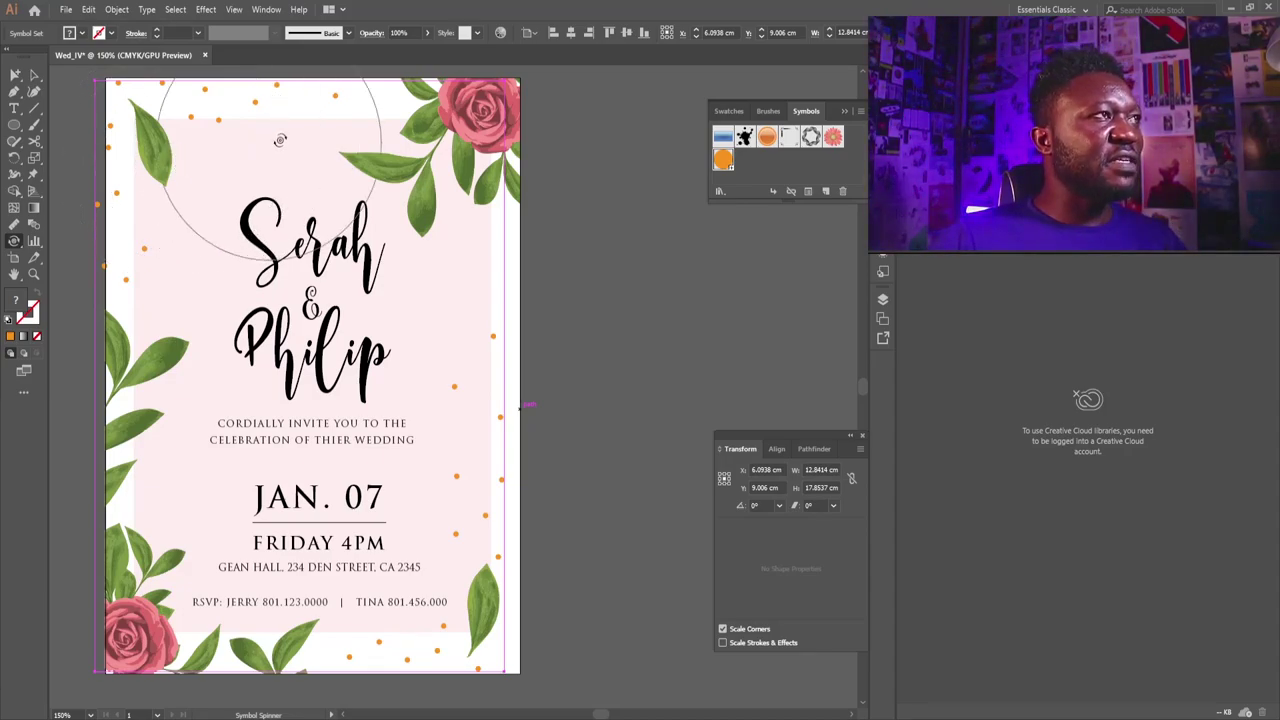
left_click_drag(272, 140, 266, 109)
left_click(263, 99)
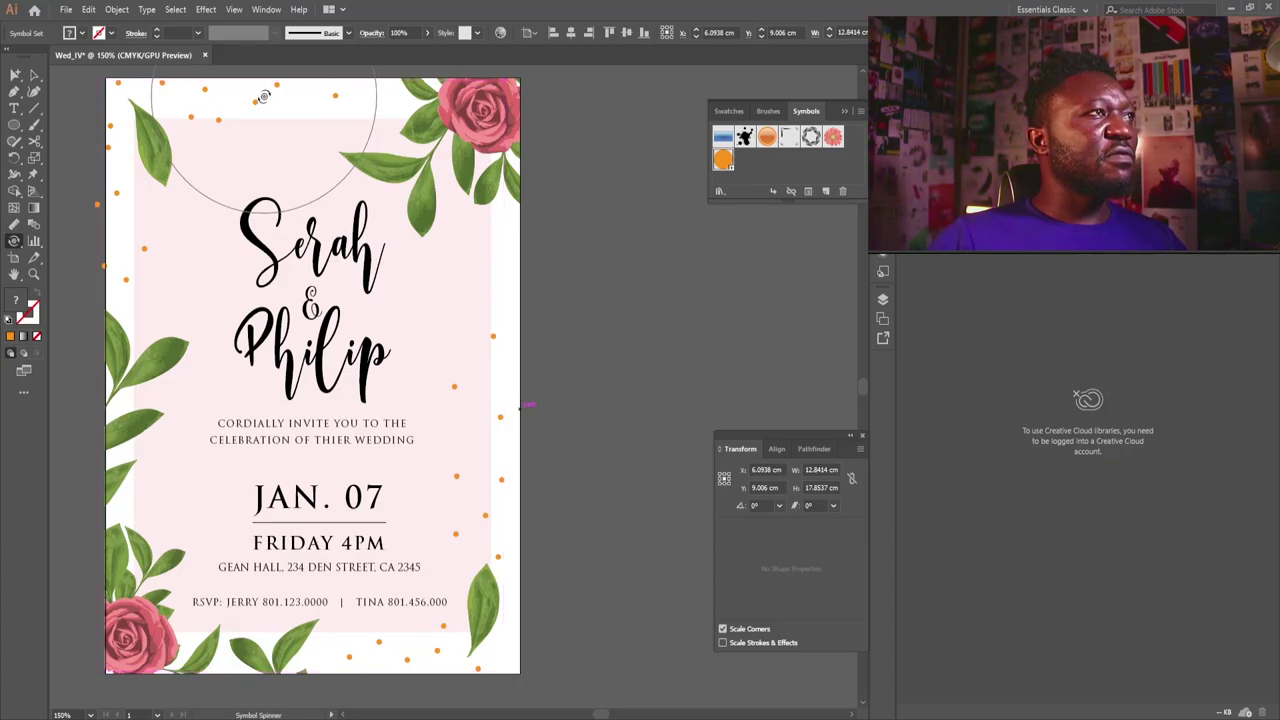
- Shrink the particles along the invitation's top edge beside the upper rose with the Symbol Sizer
left_click(14, 241)
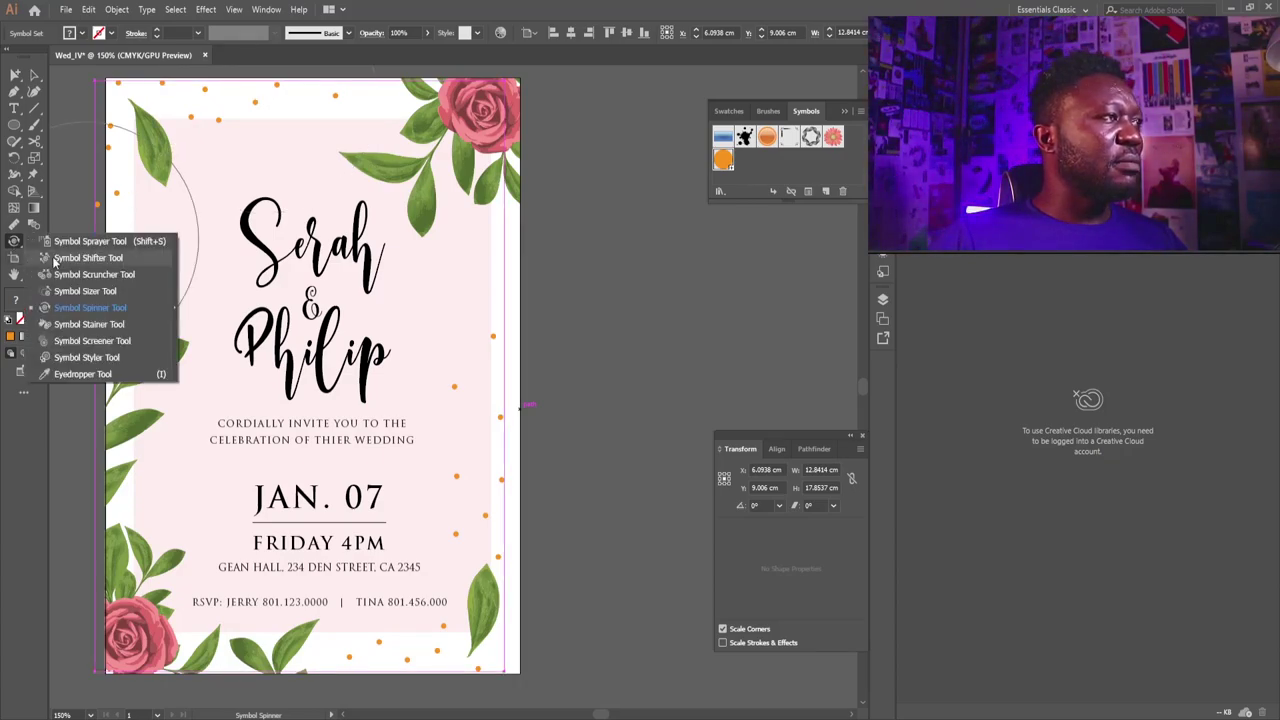
left_click(85, 293)
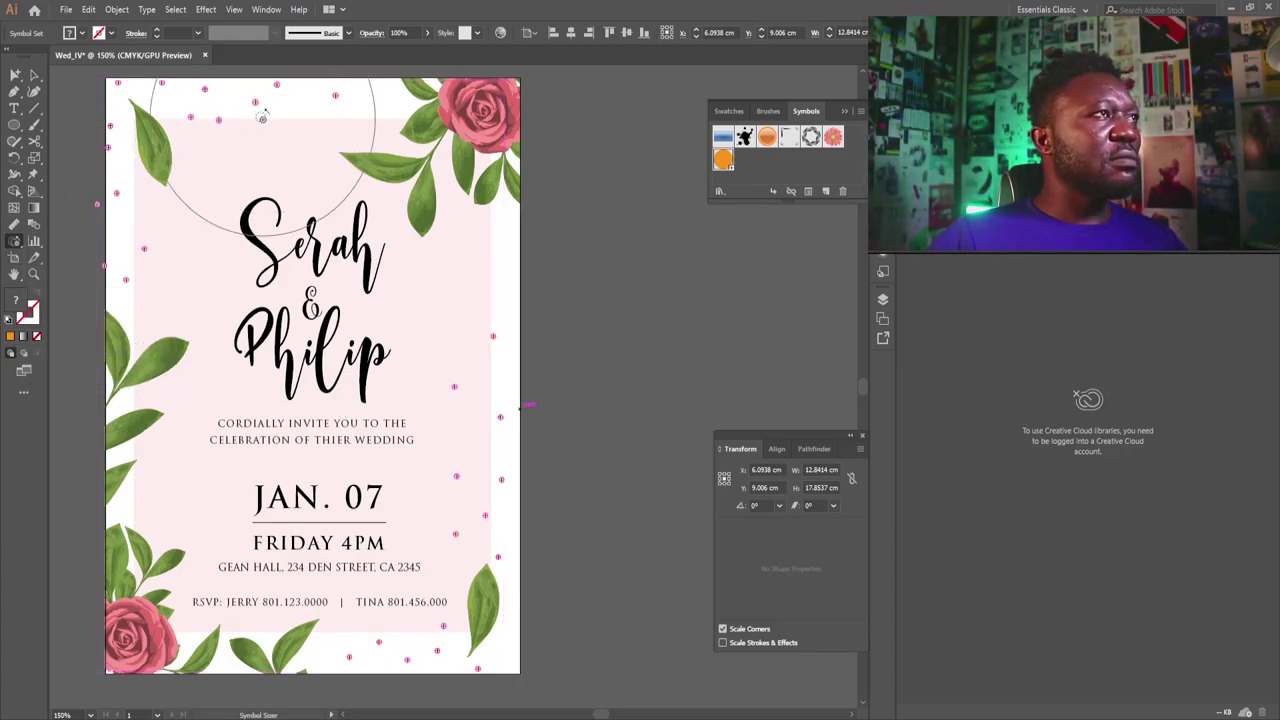
left_click(262, 118)
key("v")
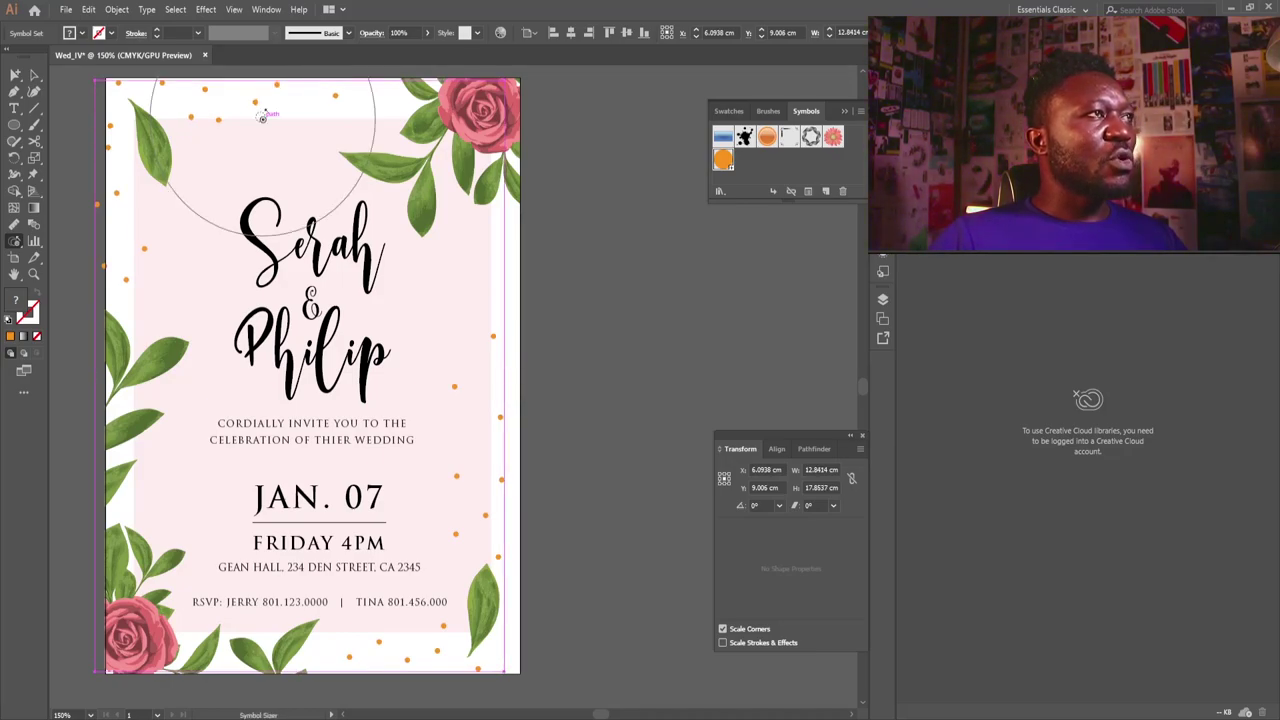
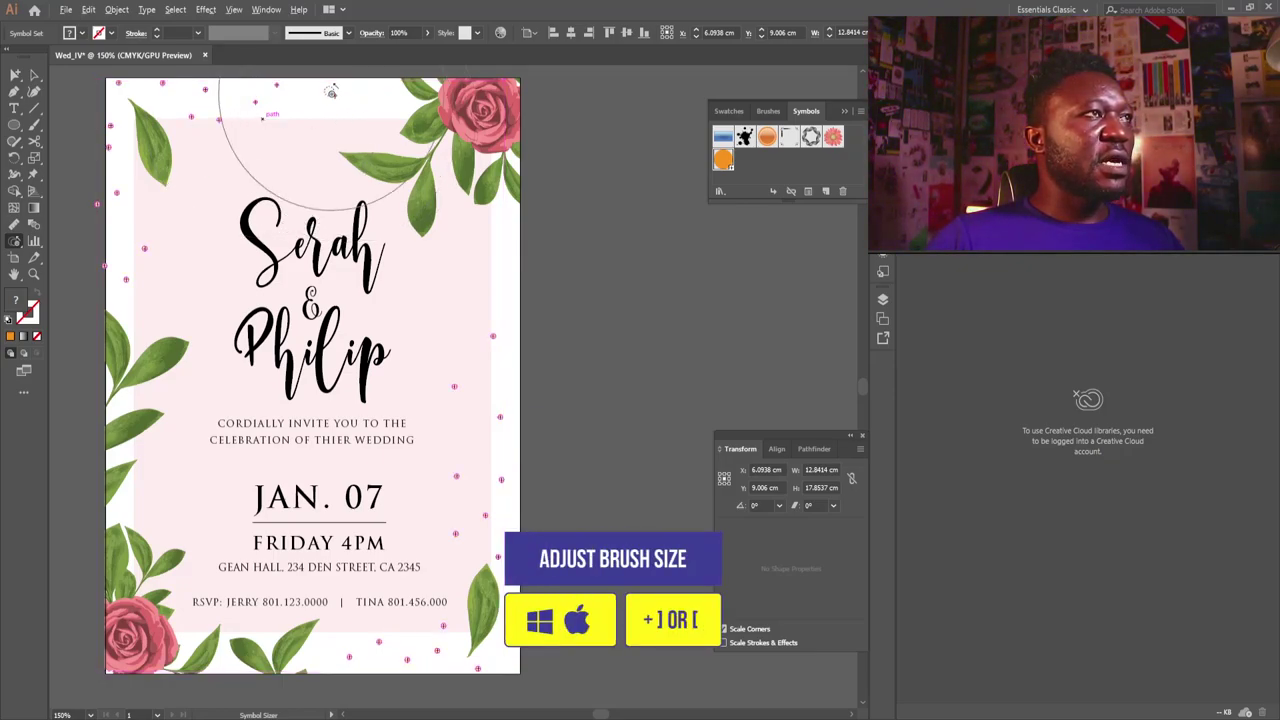
left_click_drag(331, 92, 322, 176)
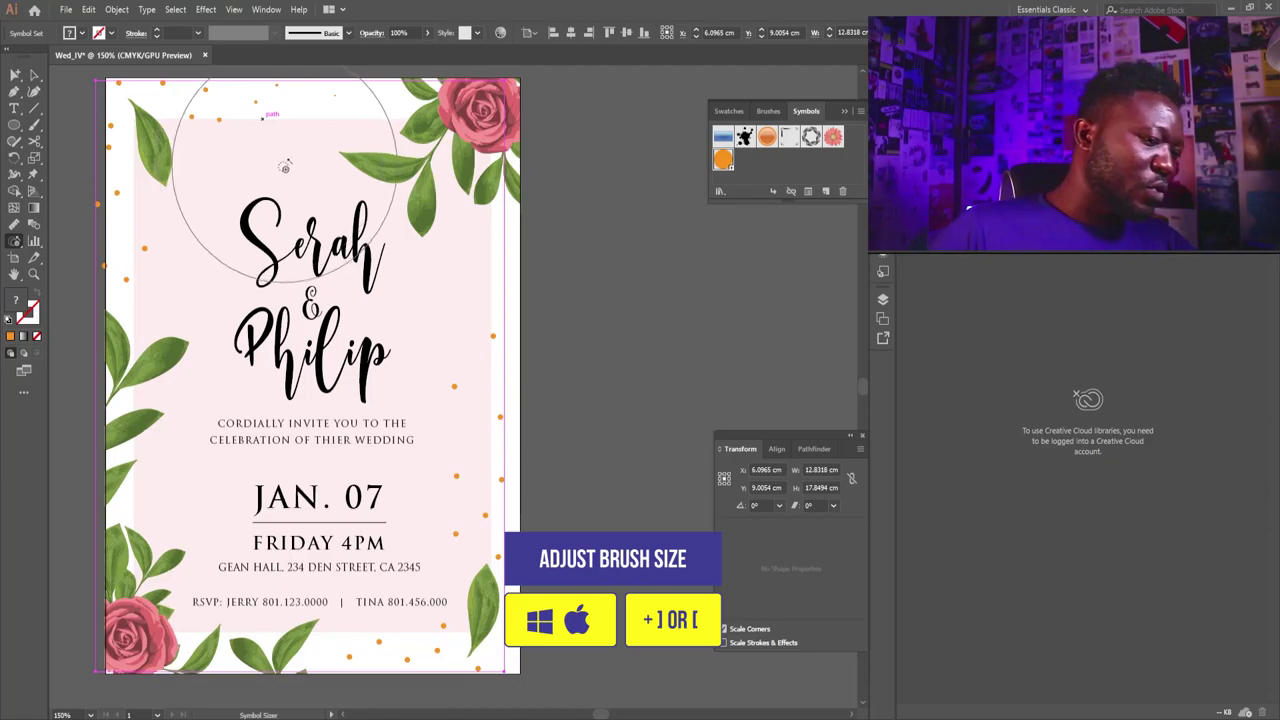
- Reduce the Symbol Sizer's brush size and shrink the particles between the single leaf and the middle of the top edge
key("[")
key("bracketleft")
key("bracketleft")
key("bracketleft")
key("bracketleft")
key("bracketleft")
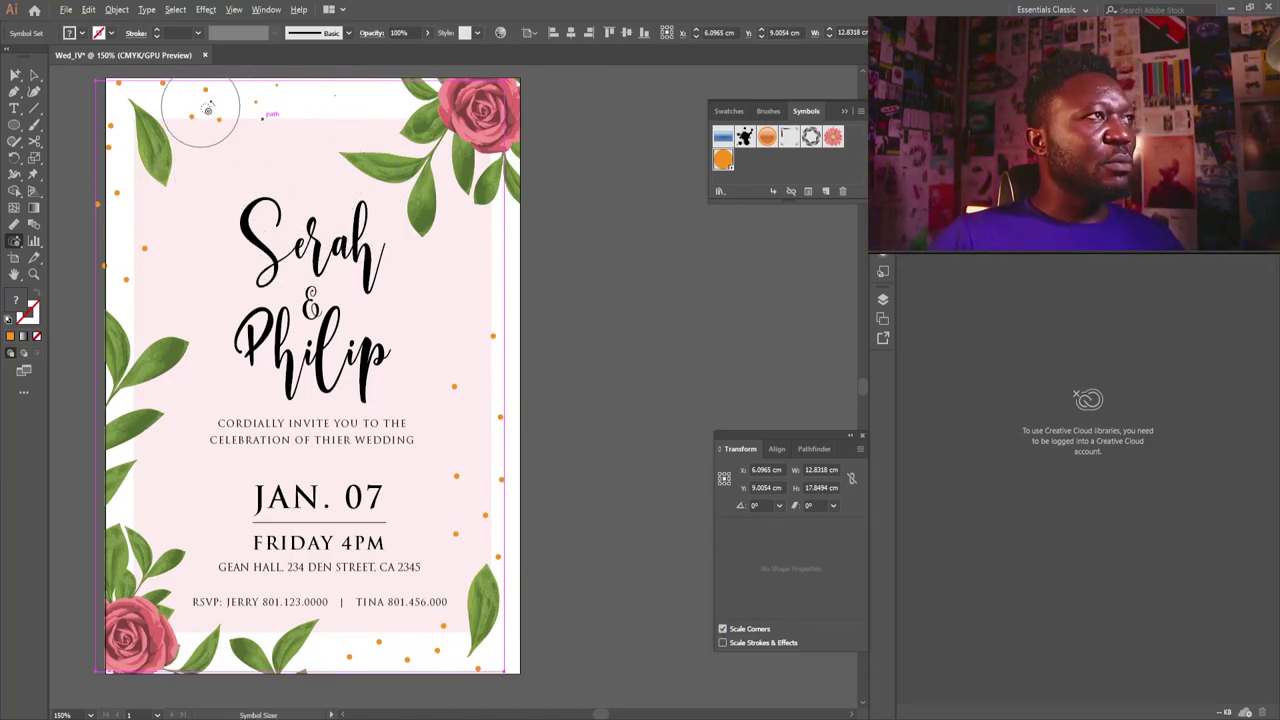
left_click_drag(188, 117, 187, 118)
left_click(186, 136)
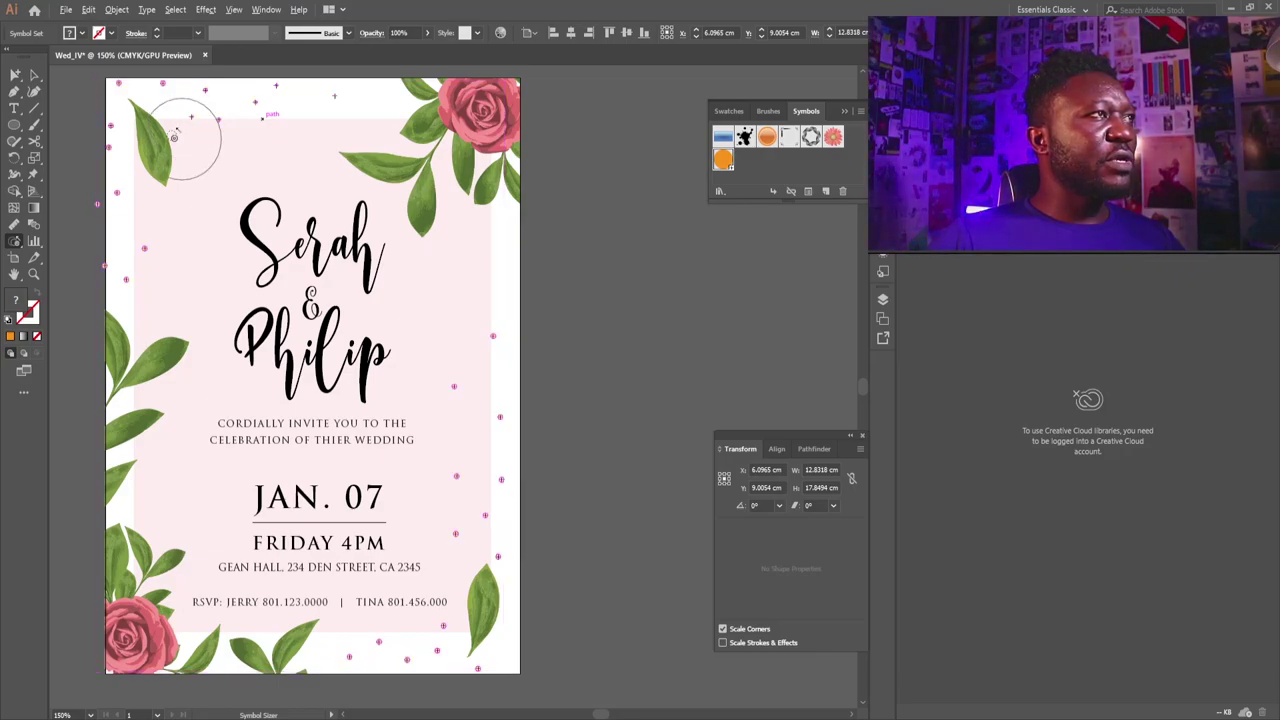
- Shrink the particles in the invitation's upper-left corner and along its left, right and bottom margins
left_click(119, 104)
left_click(116, 150)
mouse_move(137, 208)
left_mouse_down()
mouse_move(113, 168)
mouse_move(124, 214)
left_mouse_up()
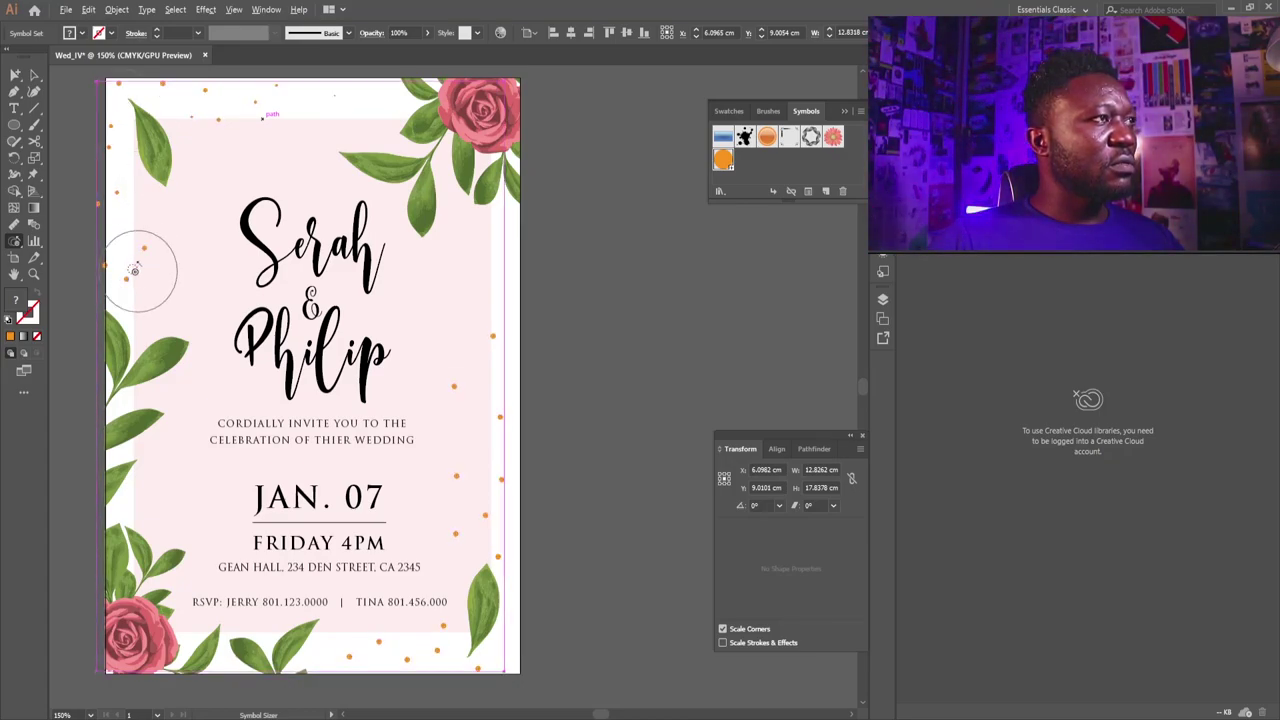
left_click_drag(138, 258, 128, 275)
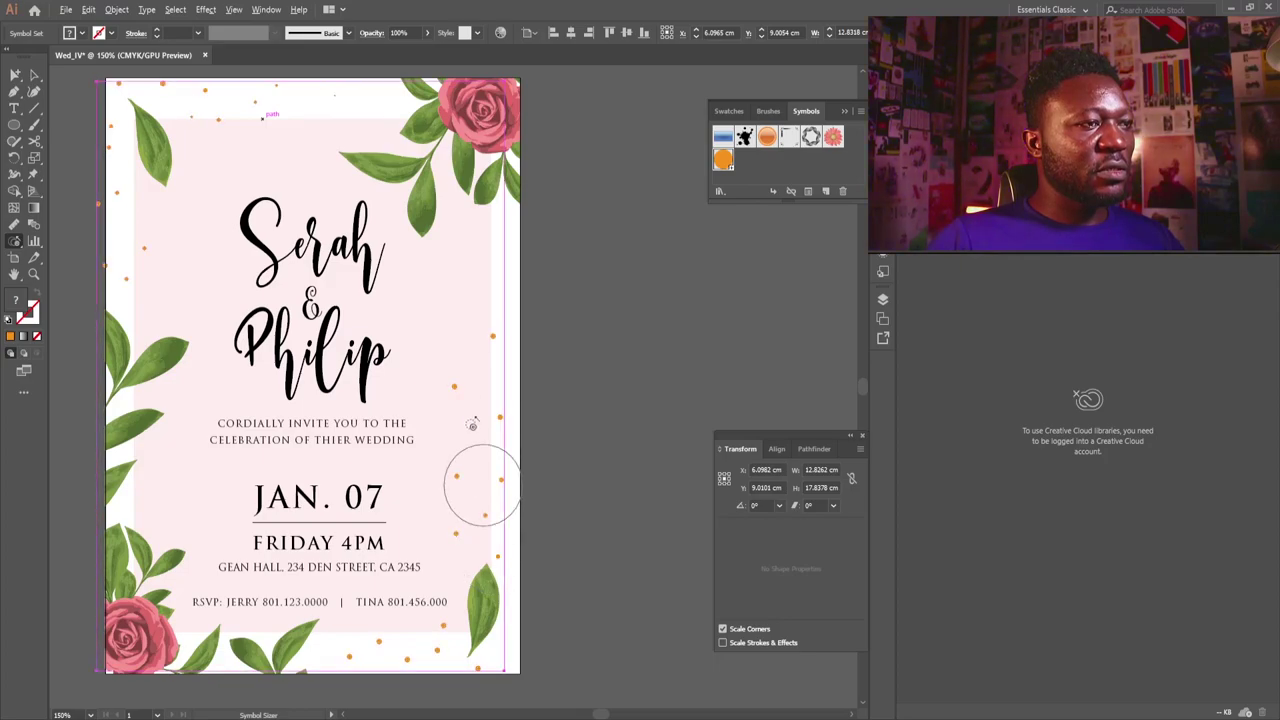
left_click_drag(469, 389, 497, 337)
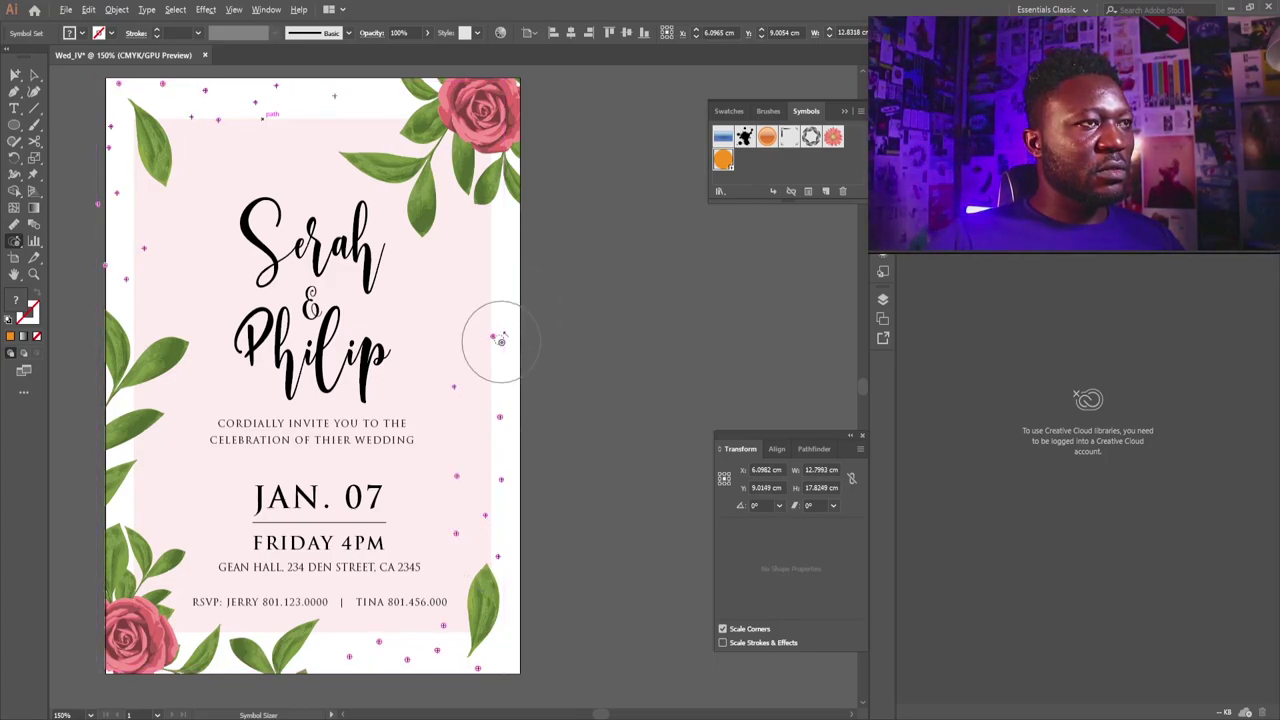
mouse_move(520, 406)
left_mouse_down()
mouse_move(443, 623)
mouse_move(434, 614)
mouse_move(390, 652)
mouse_move(352, 656)
left_mouse_up()
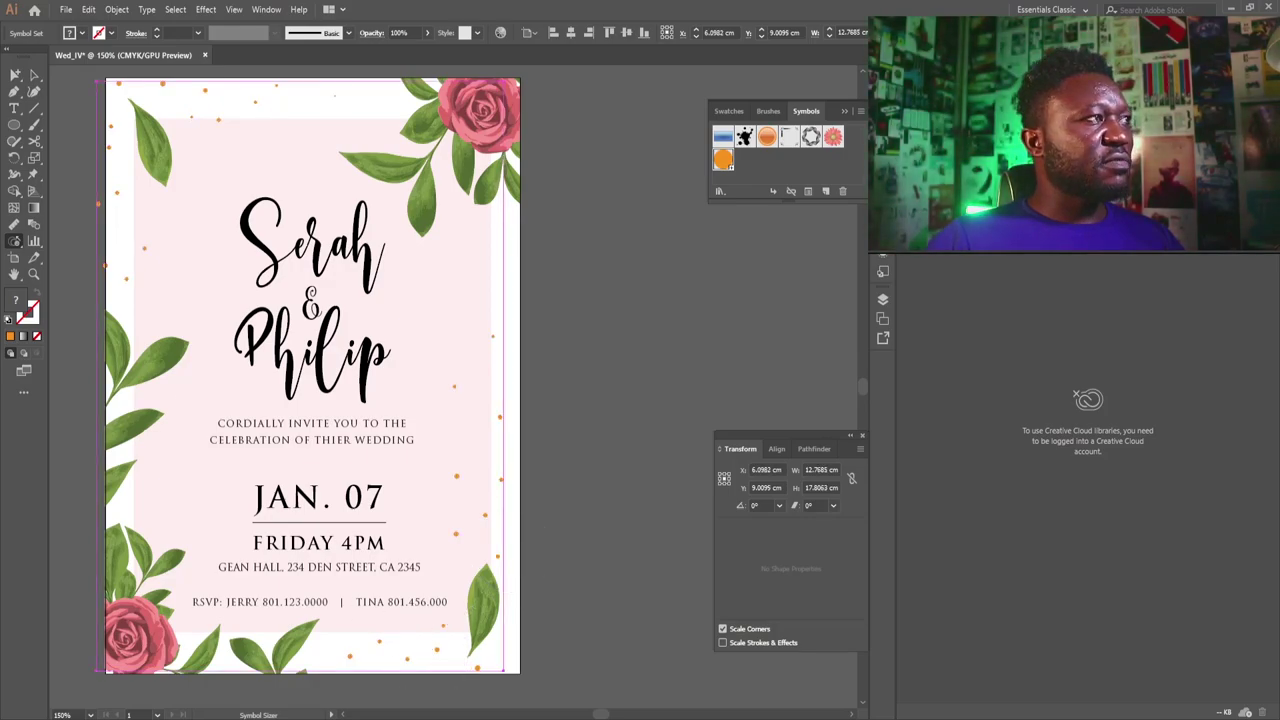
- Spray additional orange particles along the left margin and around the lower-right margin of the invitation with the Symbol Sprayer
left_click(16, 244)
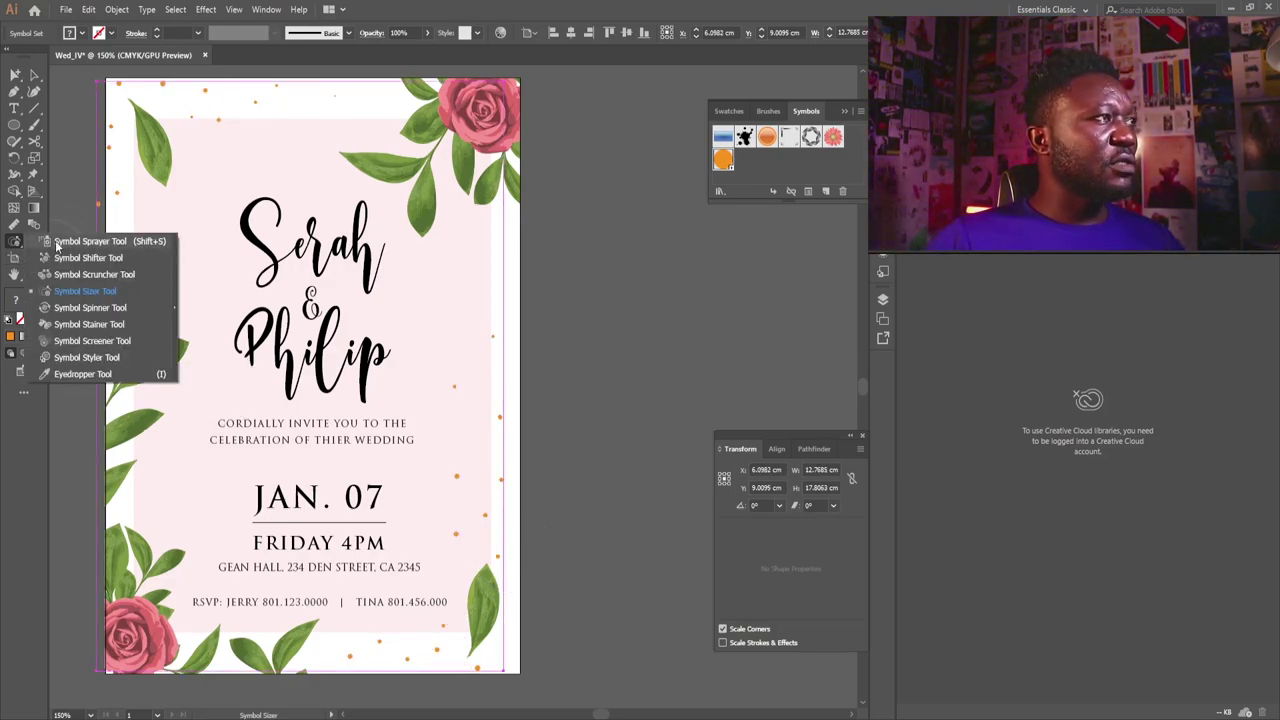
left_click(56, 244)
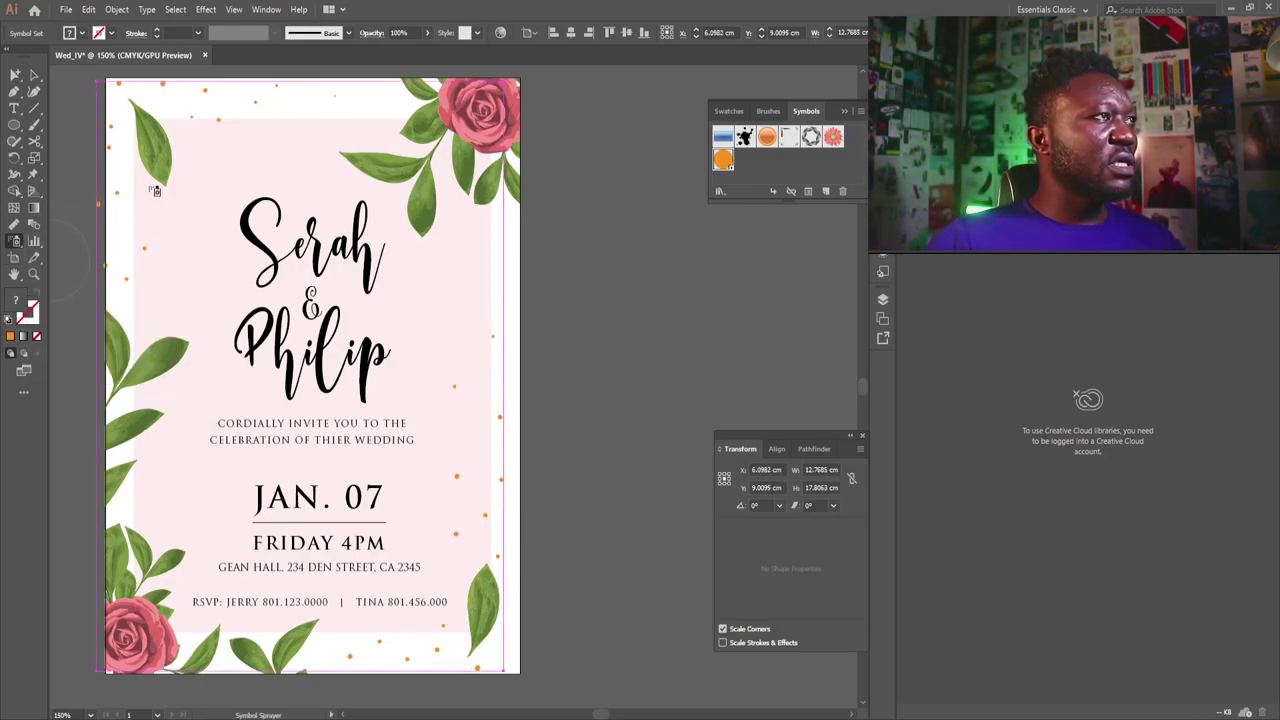
left_click(166, 114, "alt")
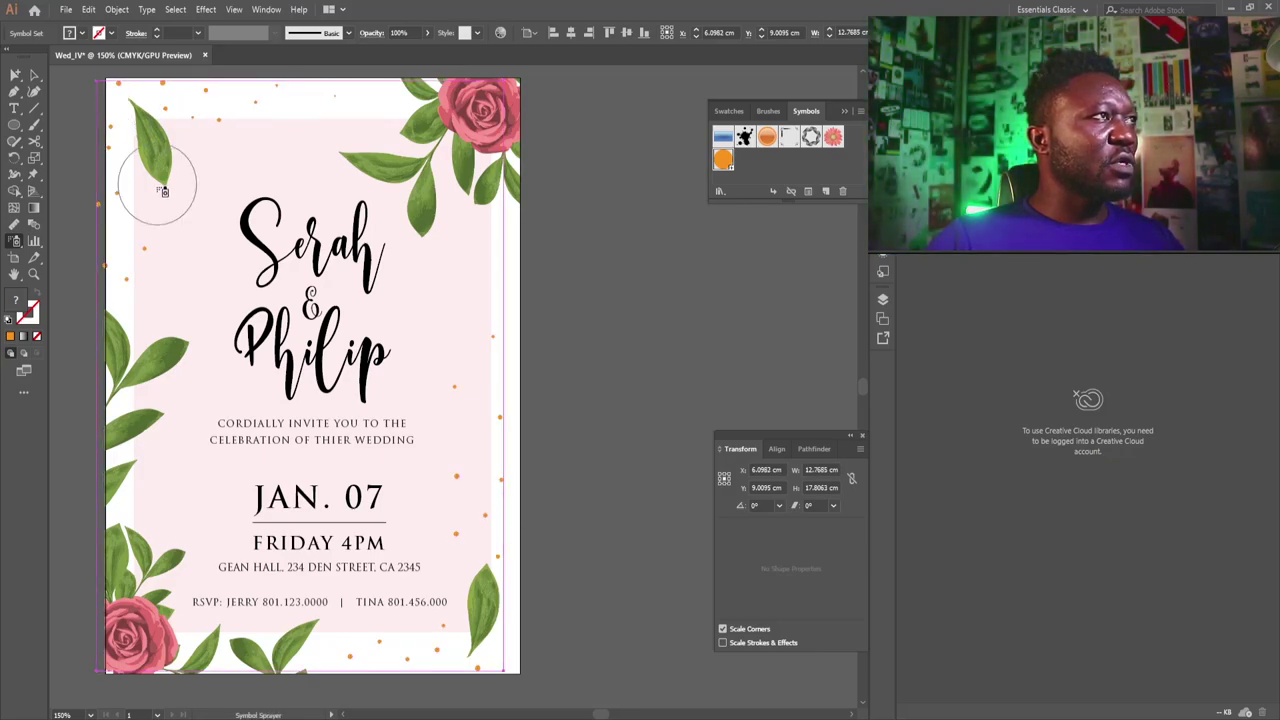
left_click(142, 220)
left_click_drag(228, 428, 143, 491)
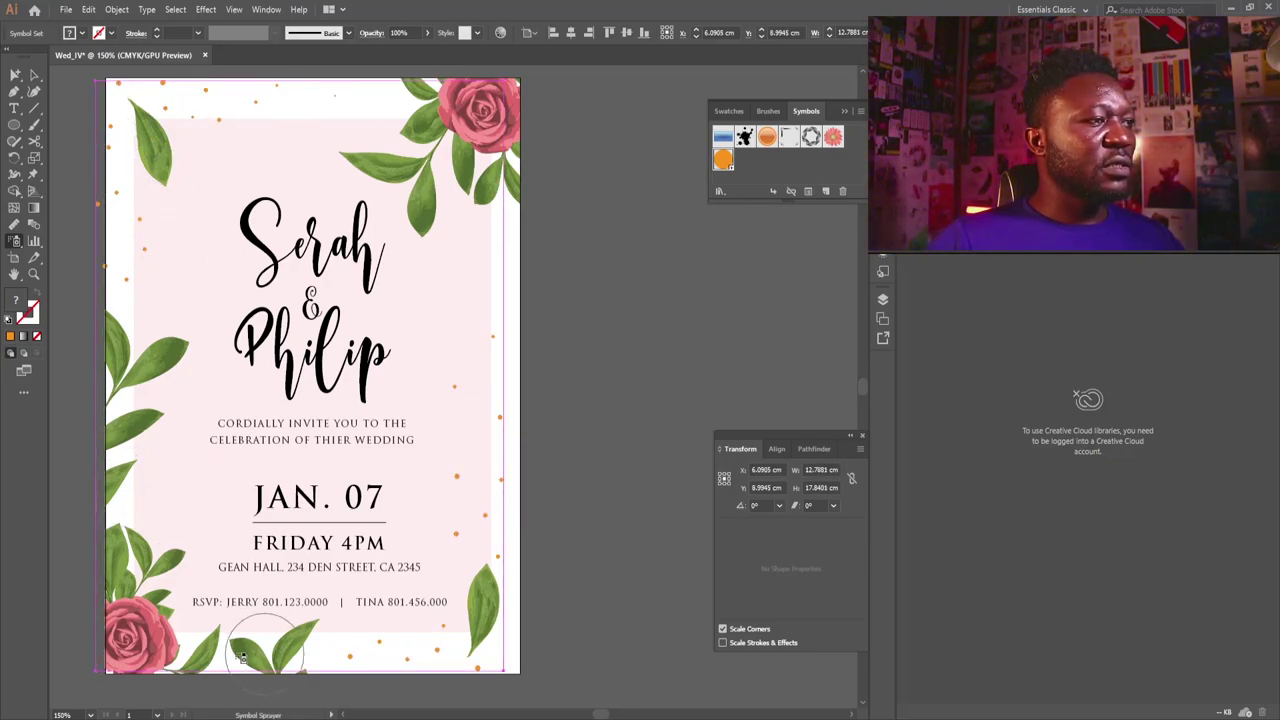
mouse_move(420, 654)
left_mouse_down()
mouse_move(414, 643)
mouse_move(497, 658)
mouse_move(525, 649)
mouse_move(514, 354)
mouse_move(507, 394)
mouse_move(503, 380)
mouse_move(532, 480)
left_mouse_up()
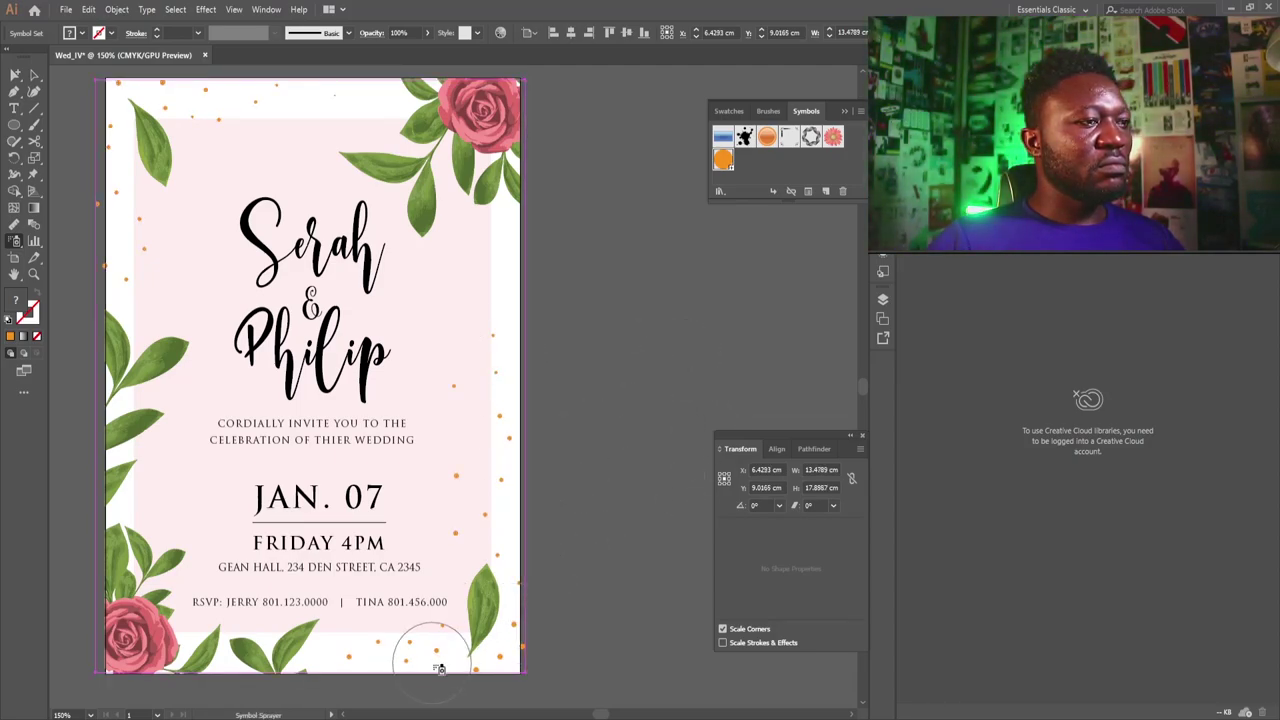
- Shrink the particles along the lower part of the invitation's right margin and in its lower-right corner with the Symbol Sizer
left_click(17, 242)
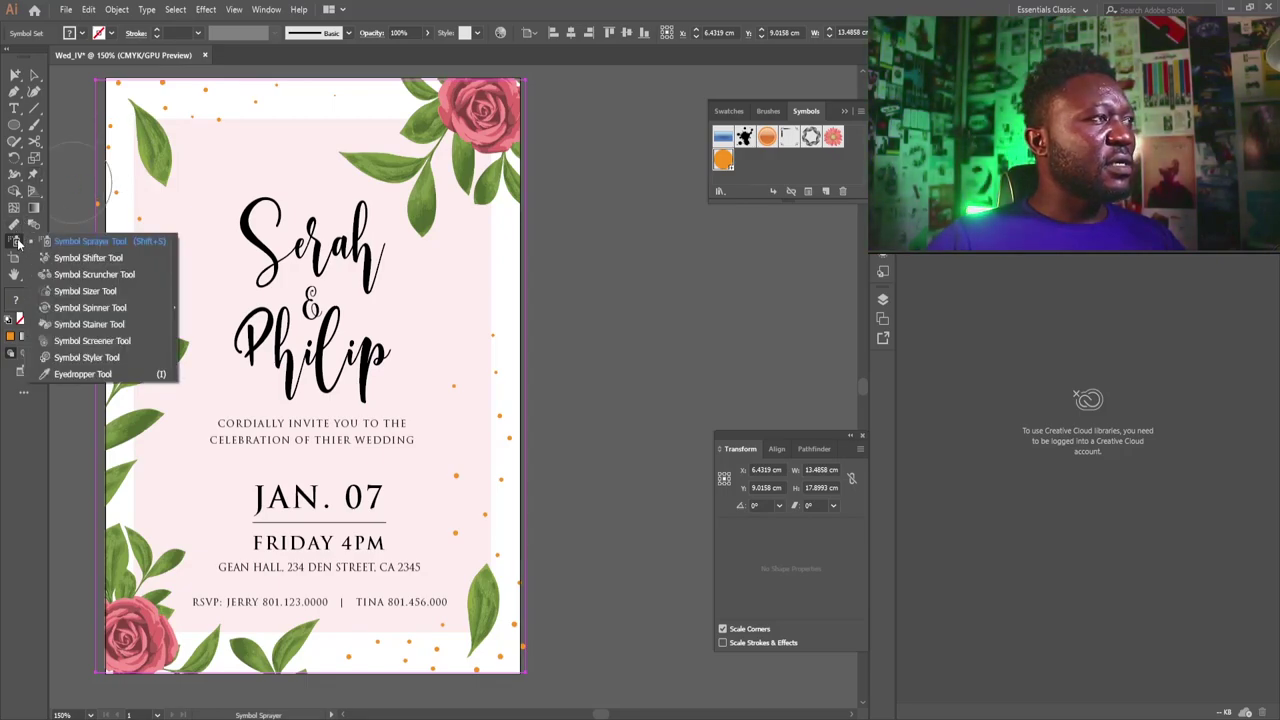
left_click(88, 293)
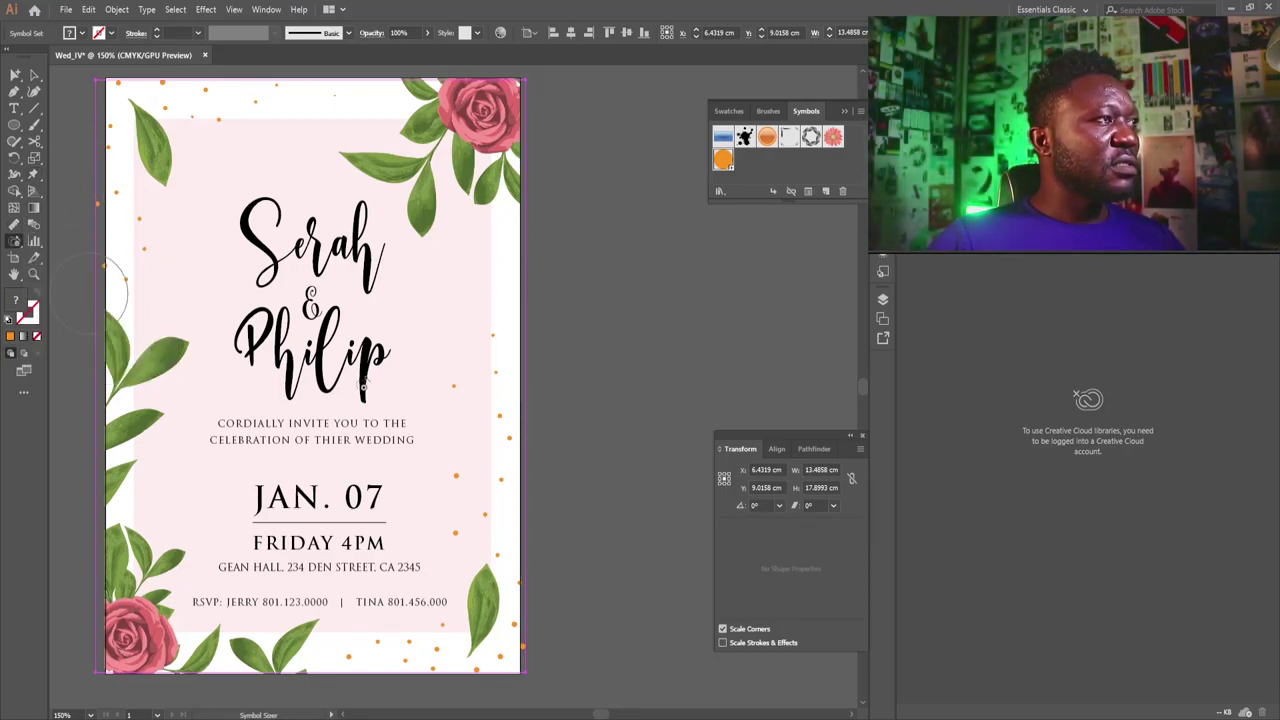
mouse_move(510, 474)
left_mouse_down()
mouse_move(470, 486)
mouse_move(490, 505)
left_mouse_up()
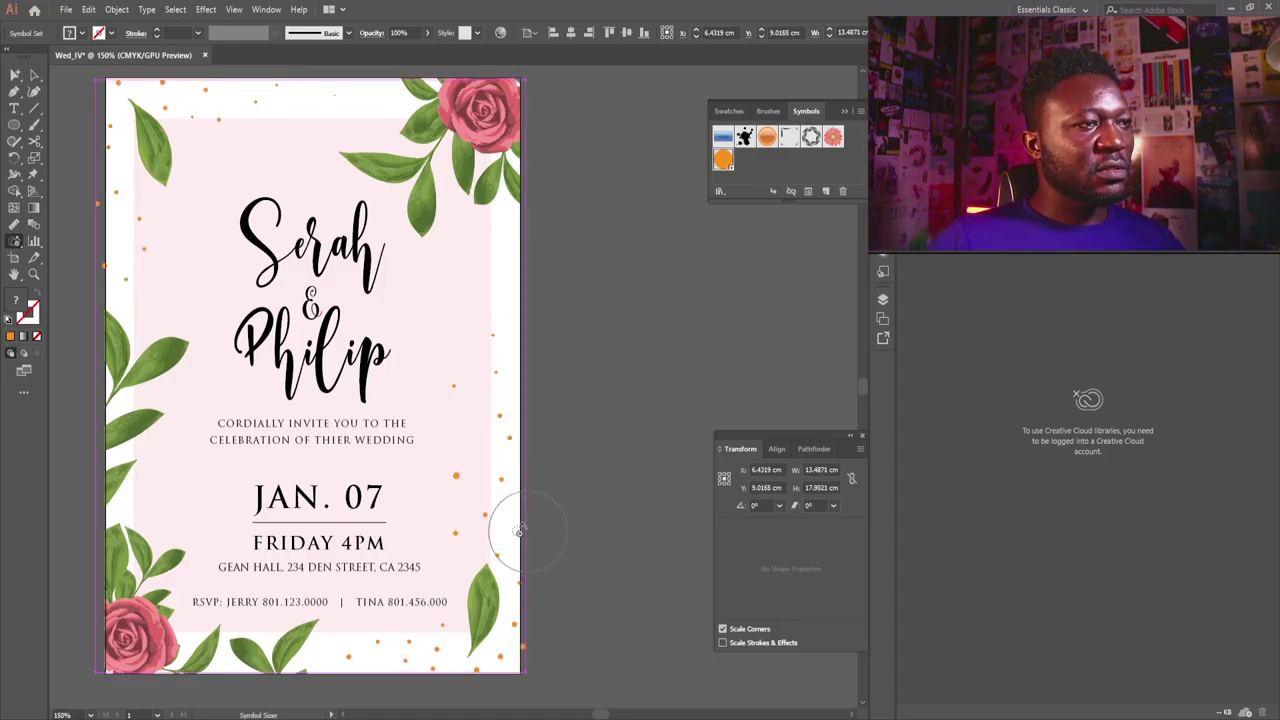
left_click(490, 517, "alt")
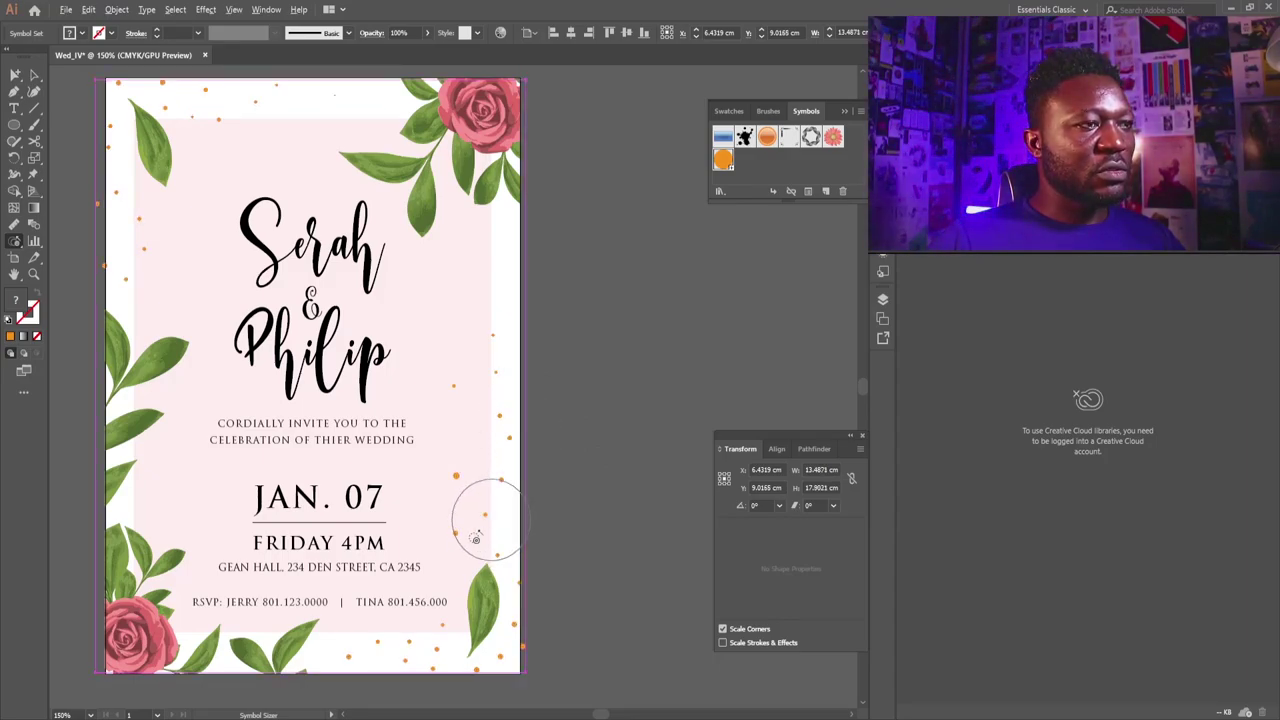
left_click(465, 540, "alt")
left_click(516, 627, "alt")
left_click(508, 640, "alt")
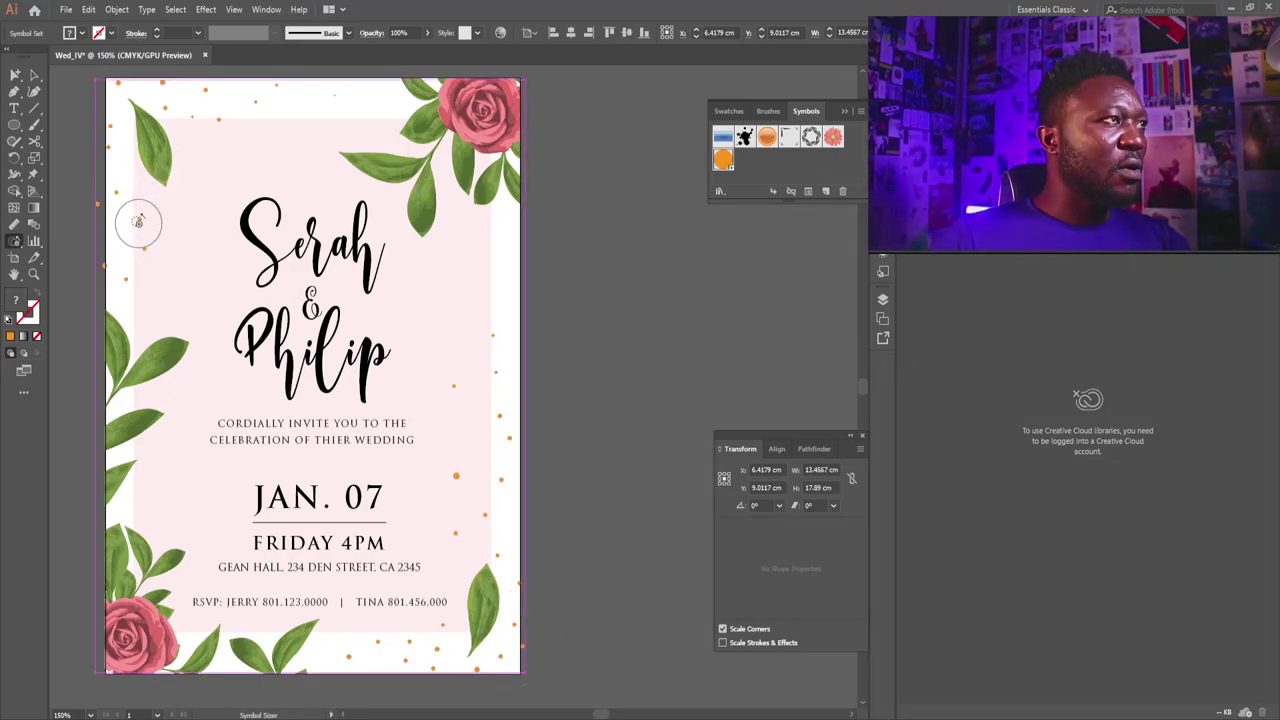
- Enlarge individual particles below the single leaf in the left margin and midway along the right margin with a smaller Symbol Sizer brush
left_click_drag(139, 221, 143, 215)
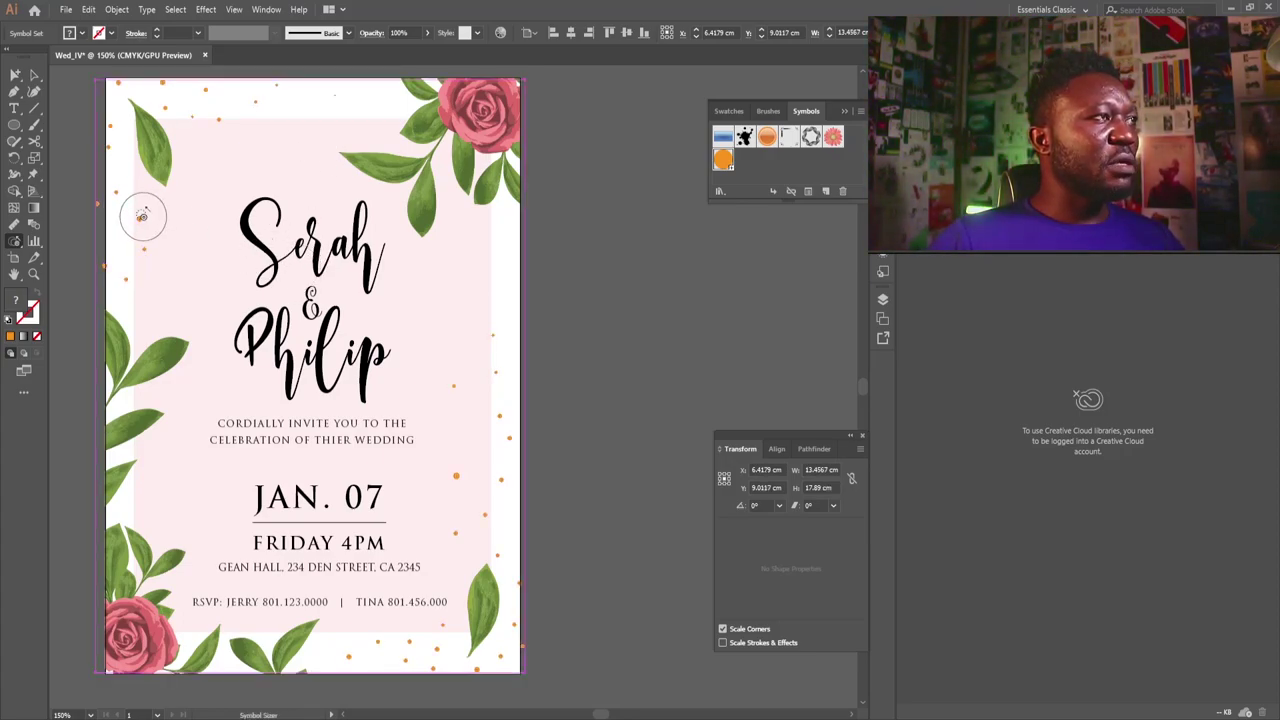
left_click(134, 289)
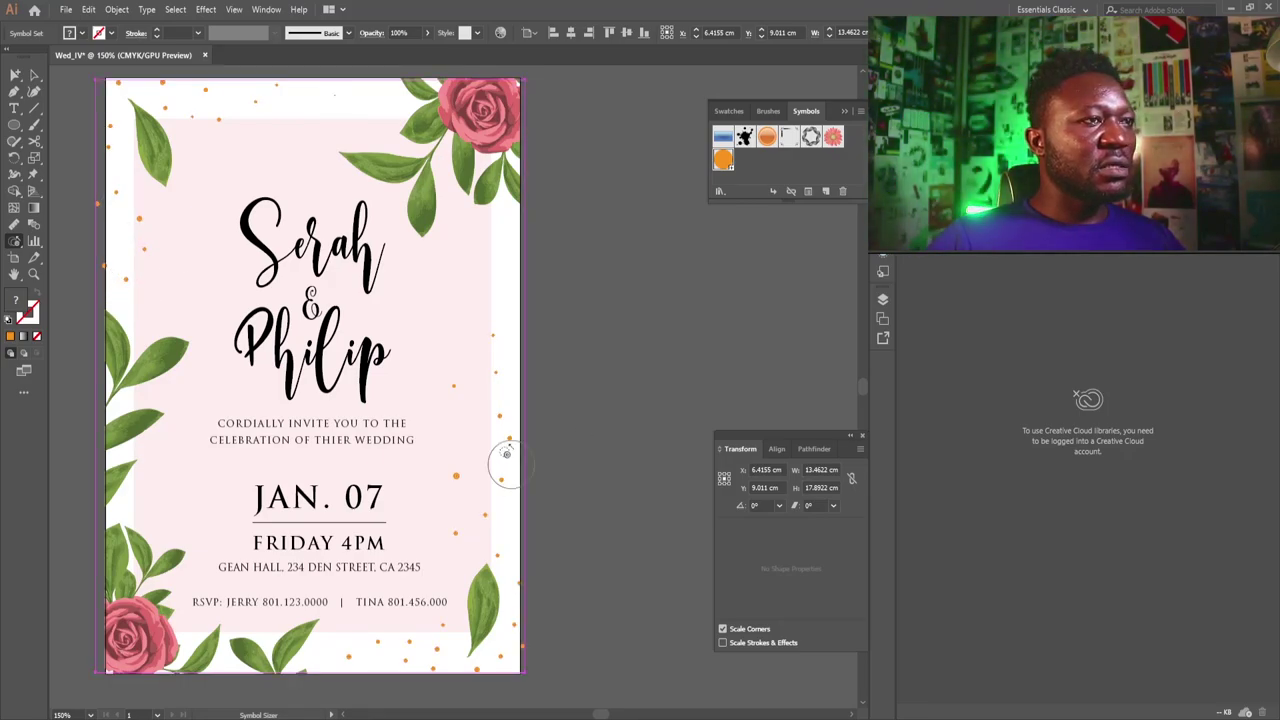
left_click_drag(499, 376, 500, 372)
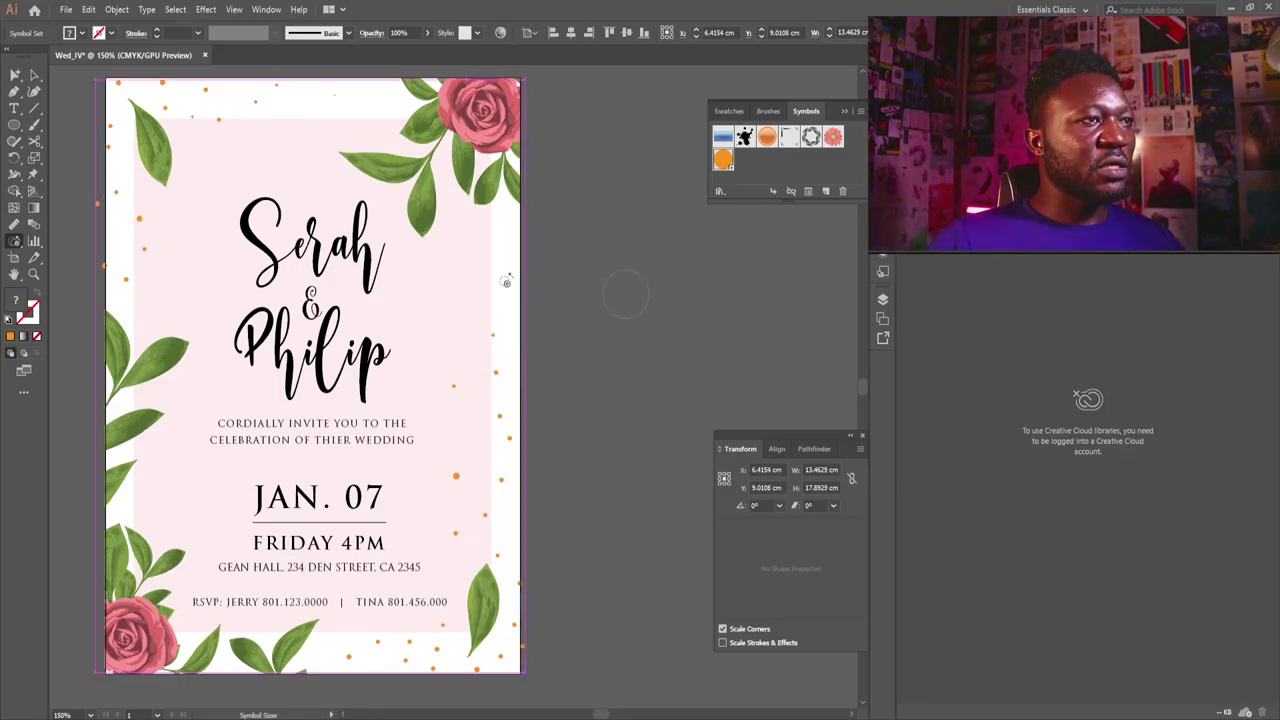
mouse_move(415, 415)
left_mouse_down()
mouse_move(374, 423)
mouse_move(389, 421)
left_mouse_up()
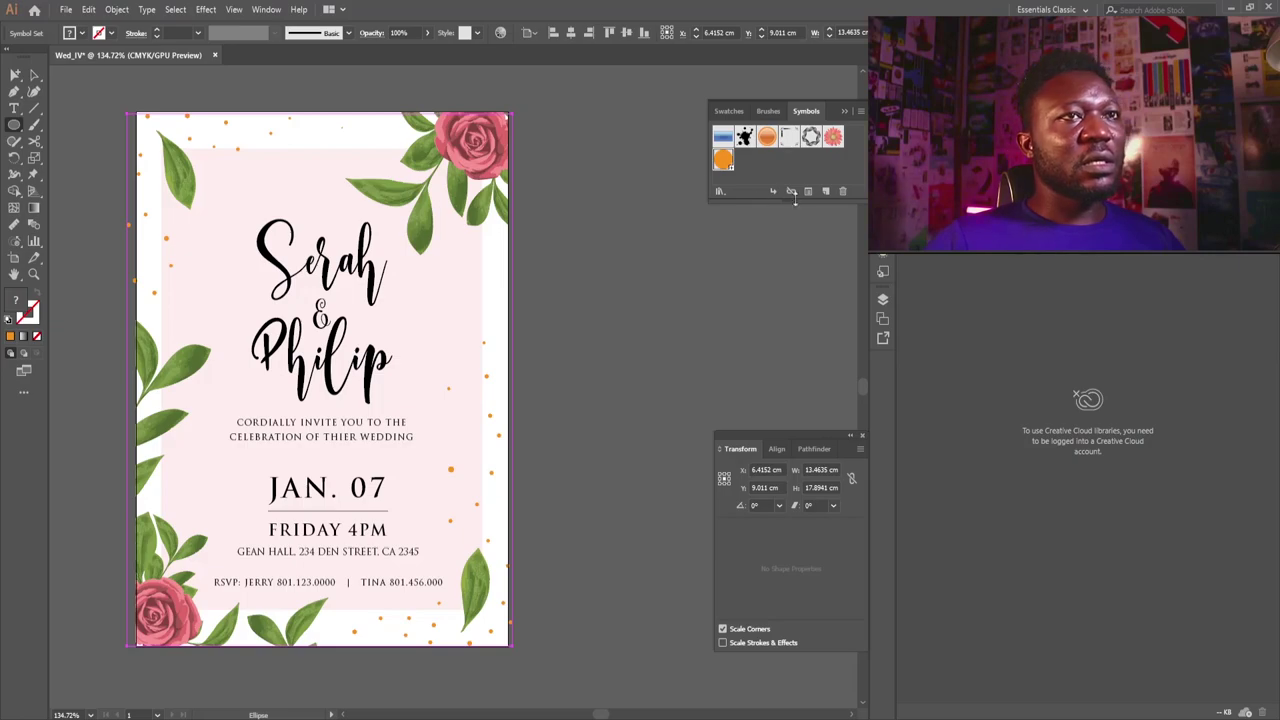
- Draw a rectangle about 12.99 by 17.98 cm on the PArticles layer, covering the whole artboard
left_click(883, 301)
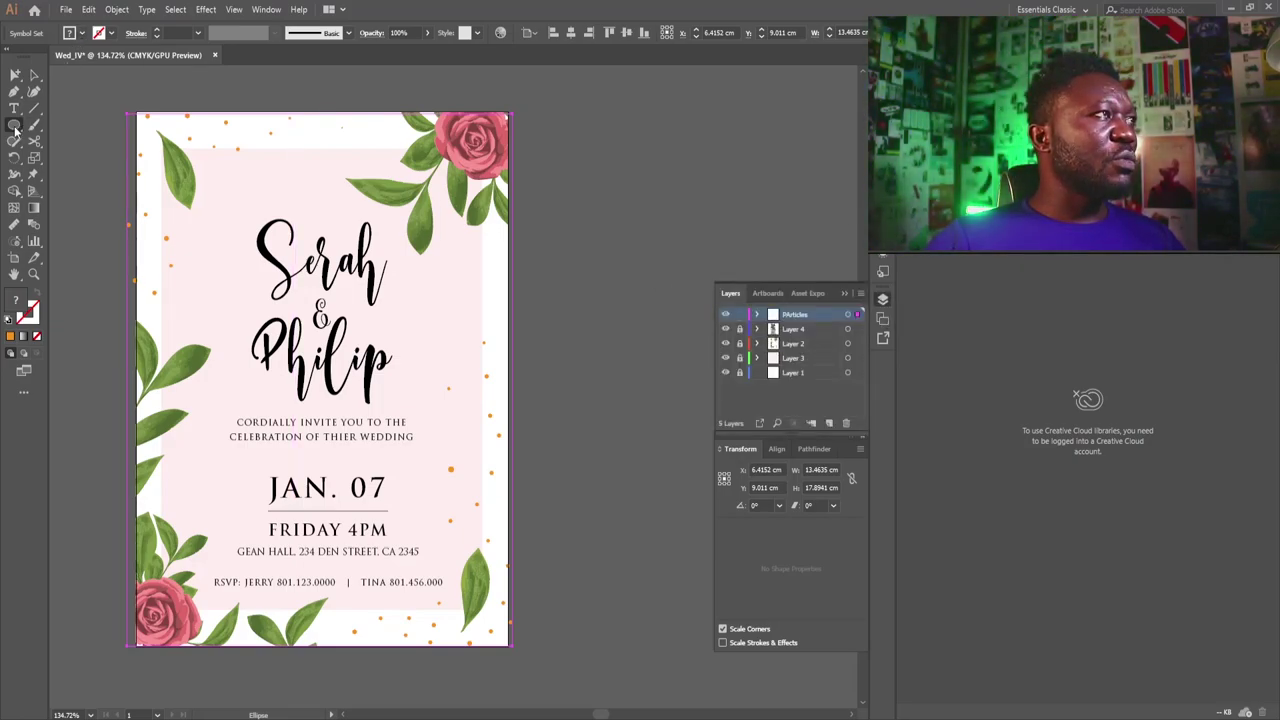
left_click_drag(15, 130, 76, 210)
left_click_drag(141, 110, 381, 455)
left_click_drag(380, 456, 508, 645)
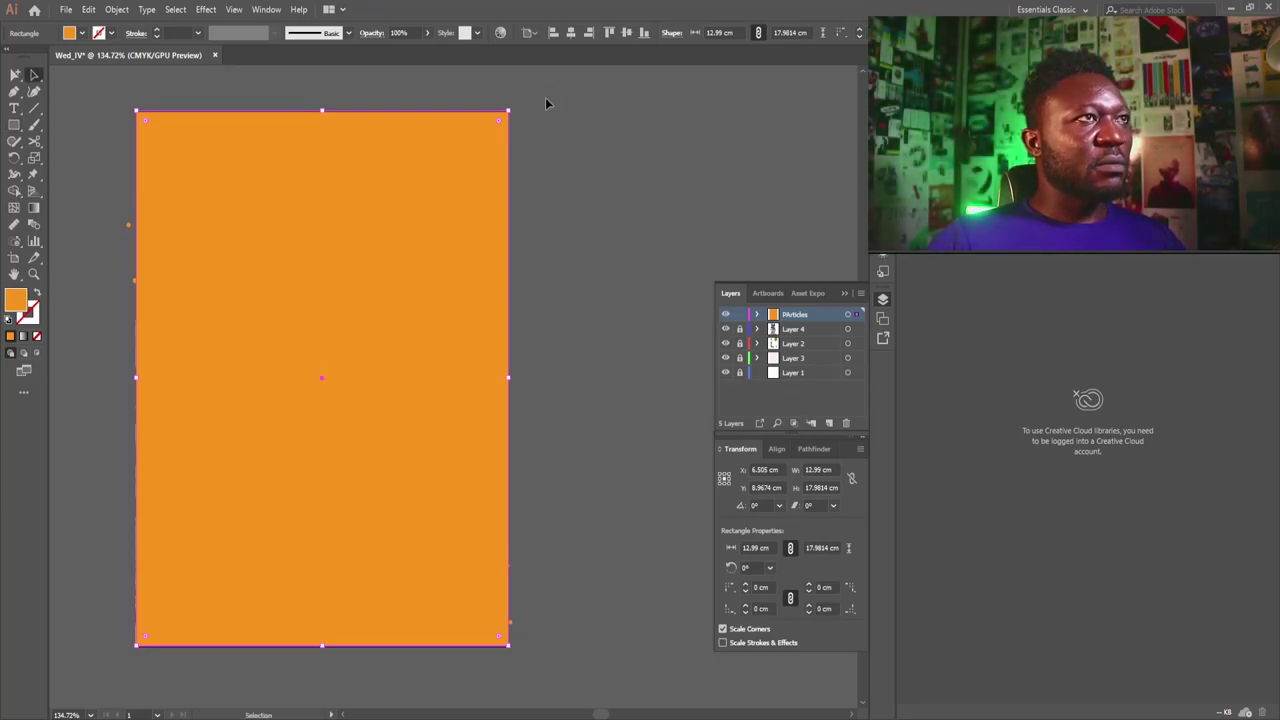
- Select the rectangle together with the particles, make a clipping mask from them, and deselect the result
key("ctrl+a")
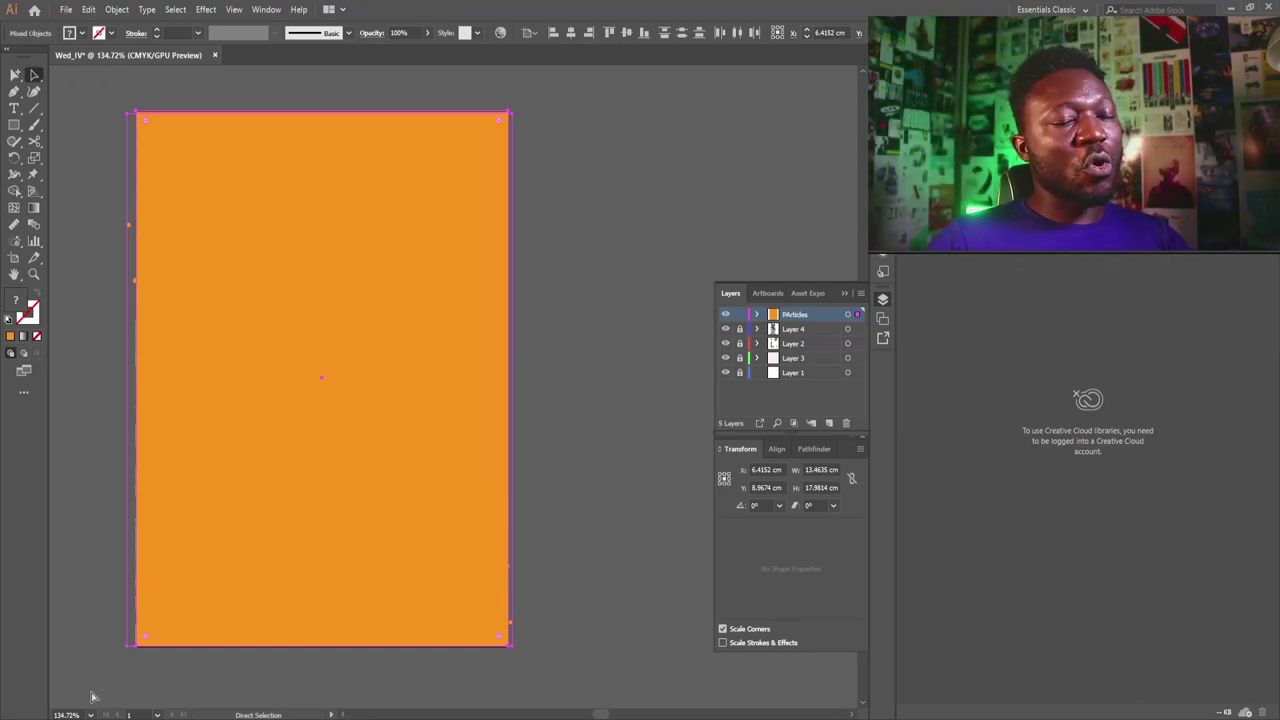
key("ctrl+z")
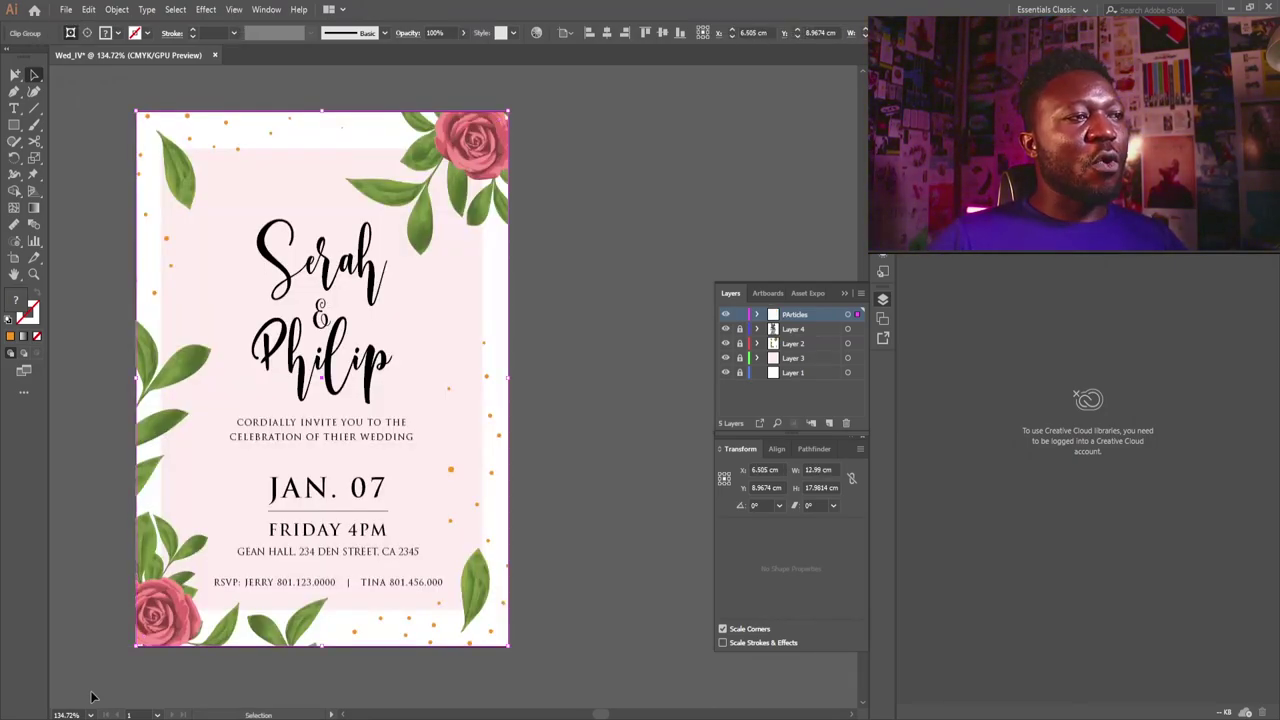
left_click(609, 301)
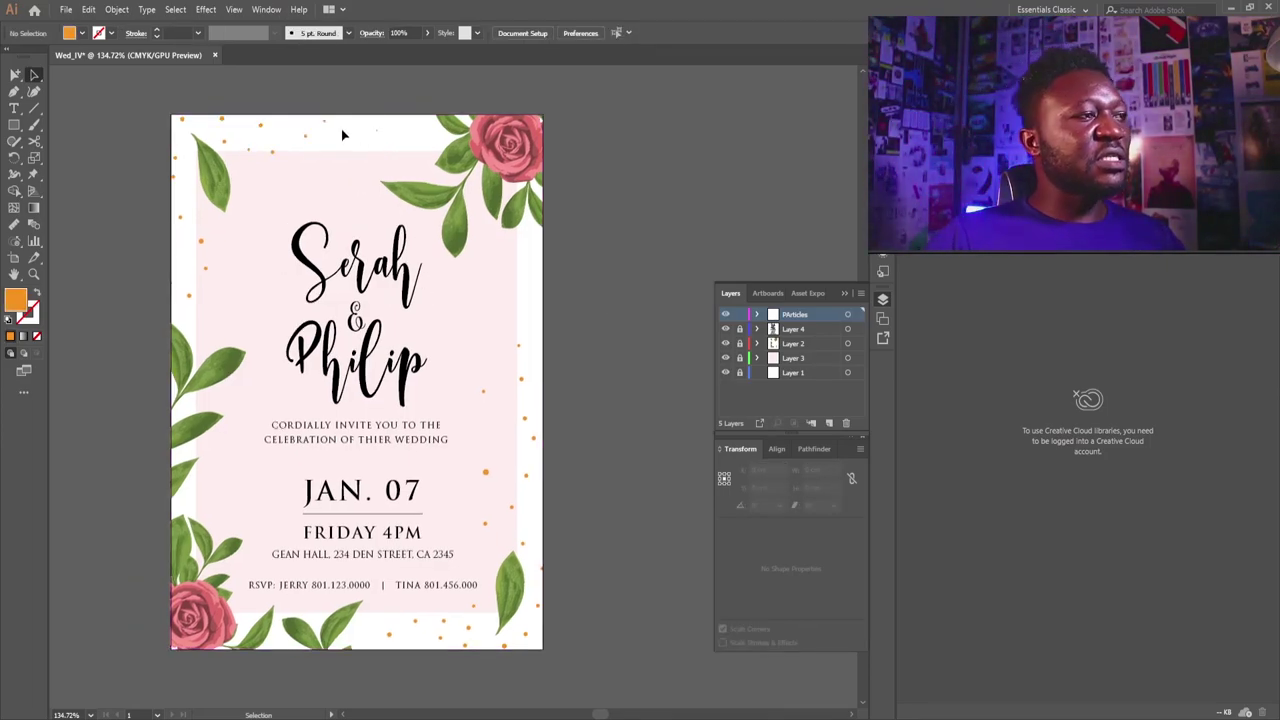
- Save the invitation under the name Wed_IV as an Adobe PDF in the Wedding IV folder
left_click(67, 11)
left_click(120, 139)
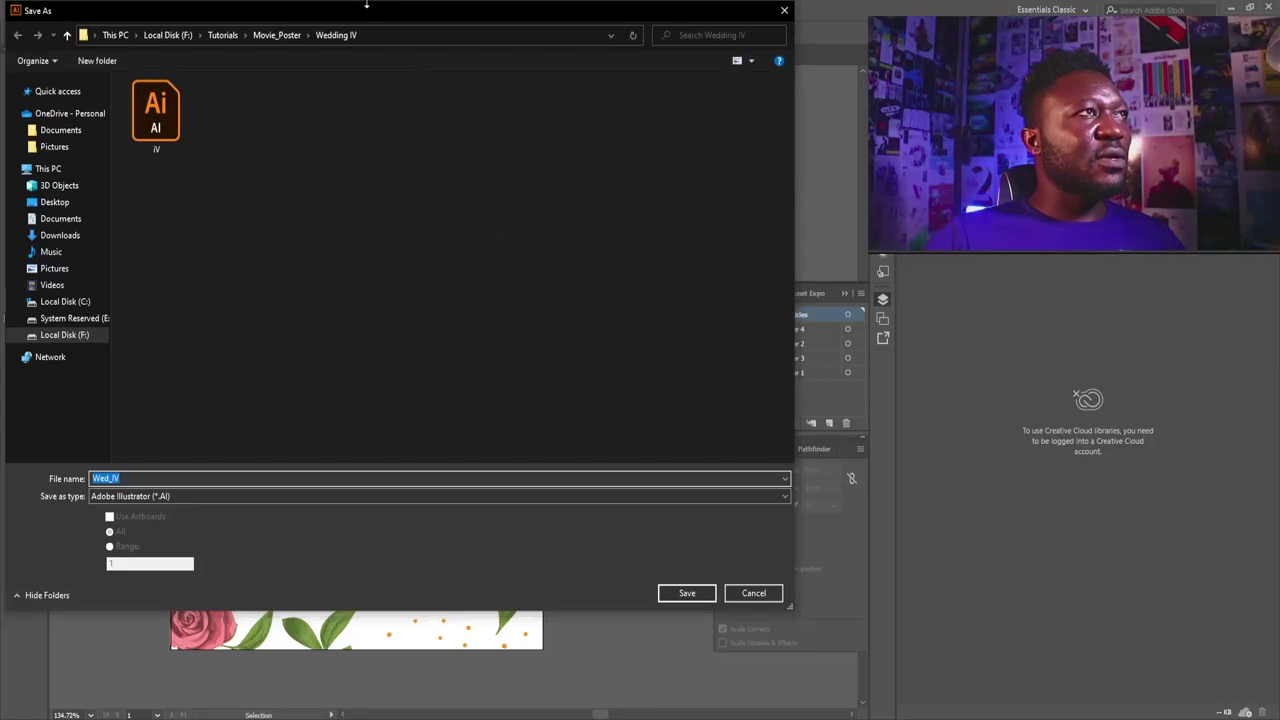
left_click_drag(366, 5, 403, 37)
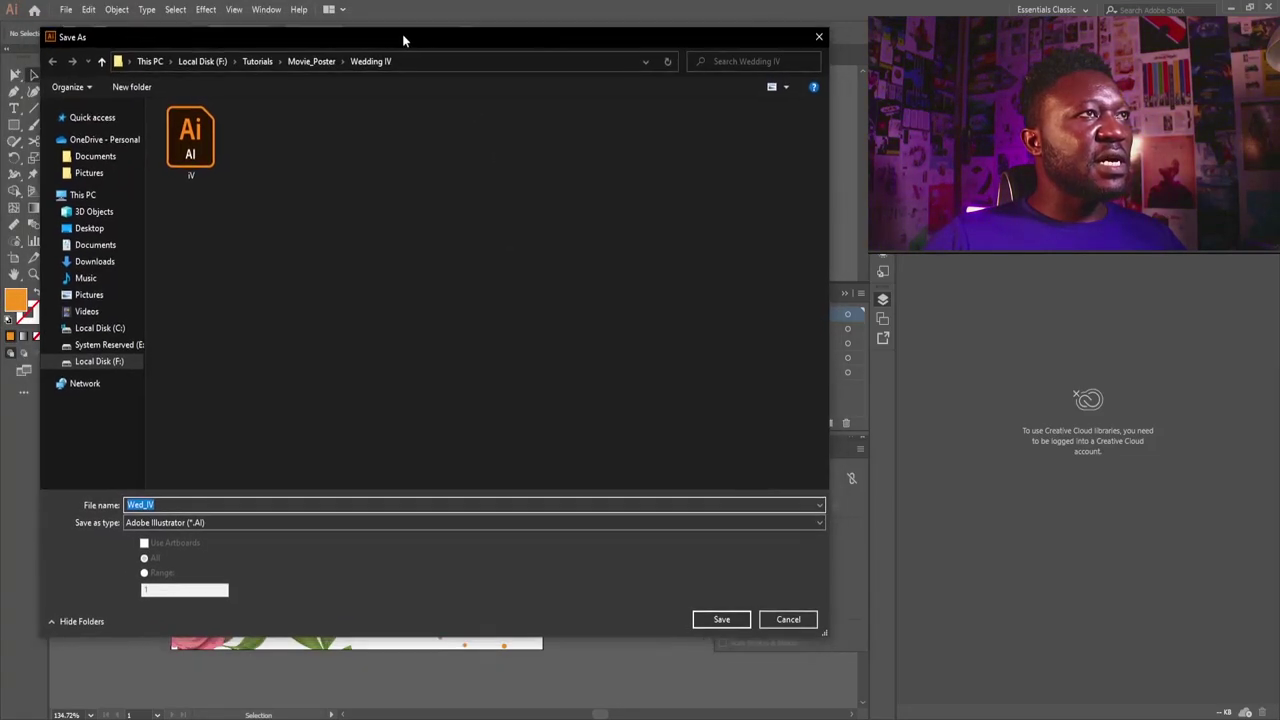
left_click(249, 520)
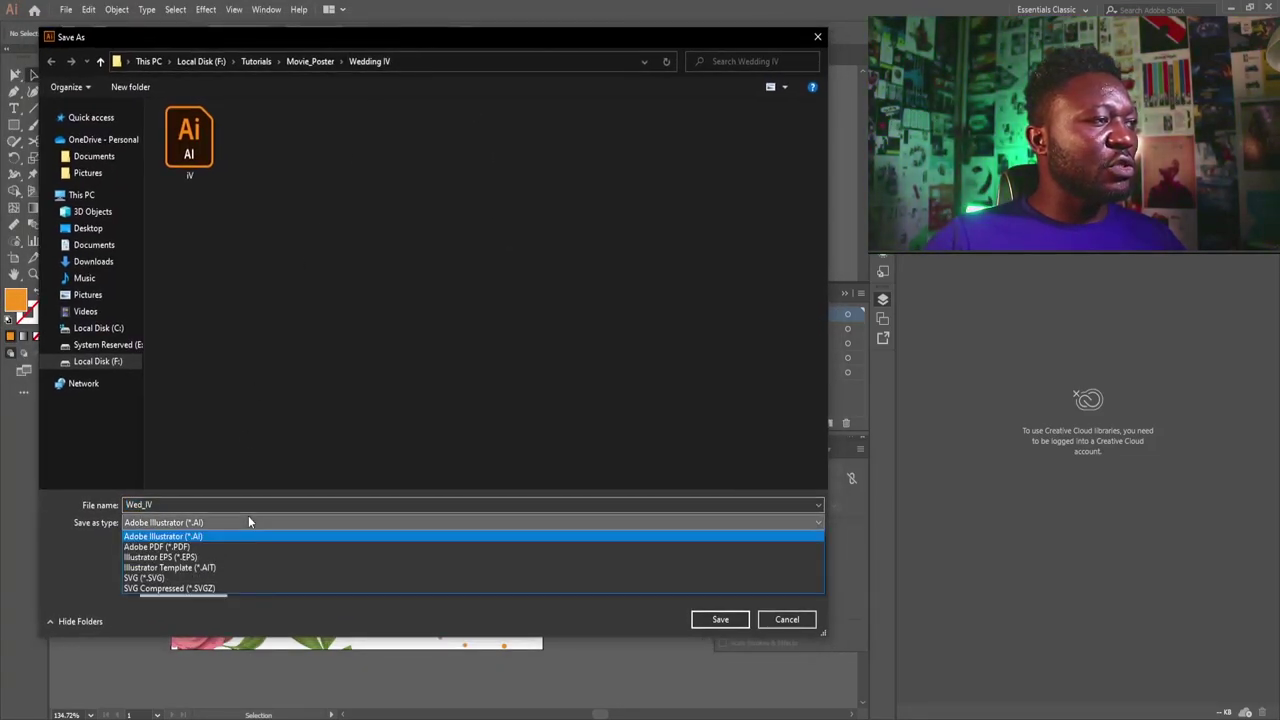
left_click(180, 548)
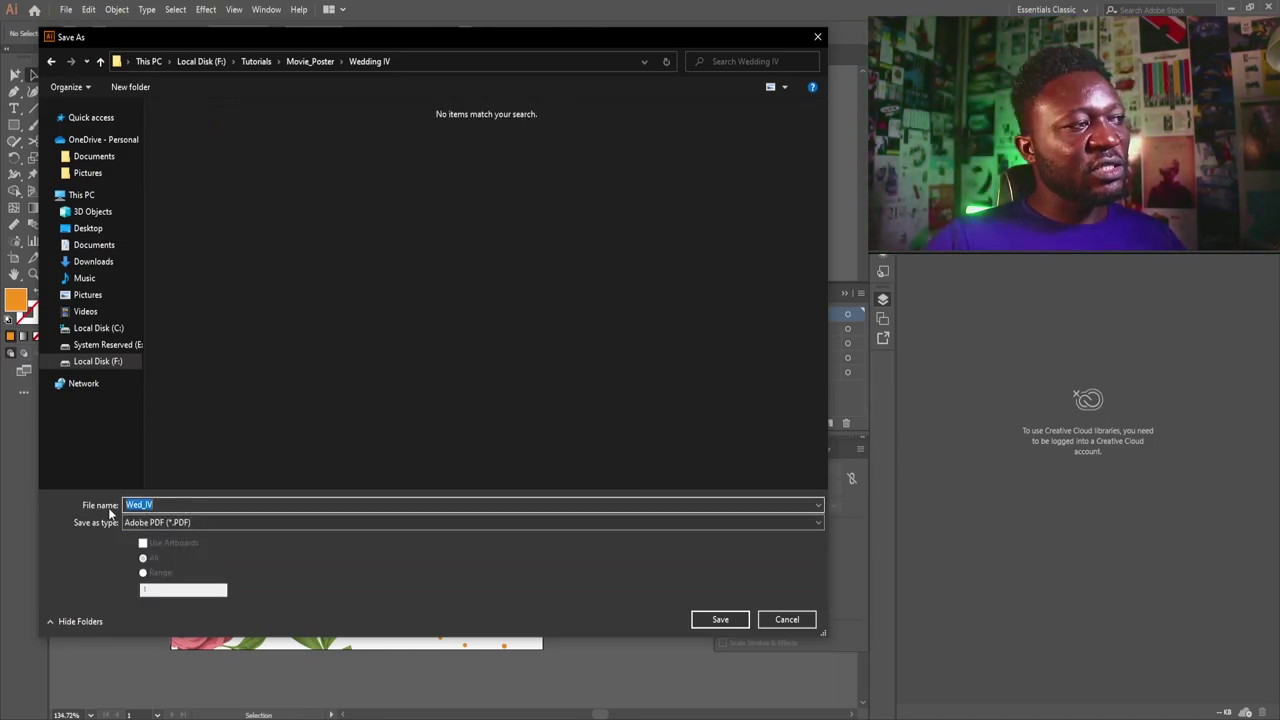
left_click(739, 622)
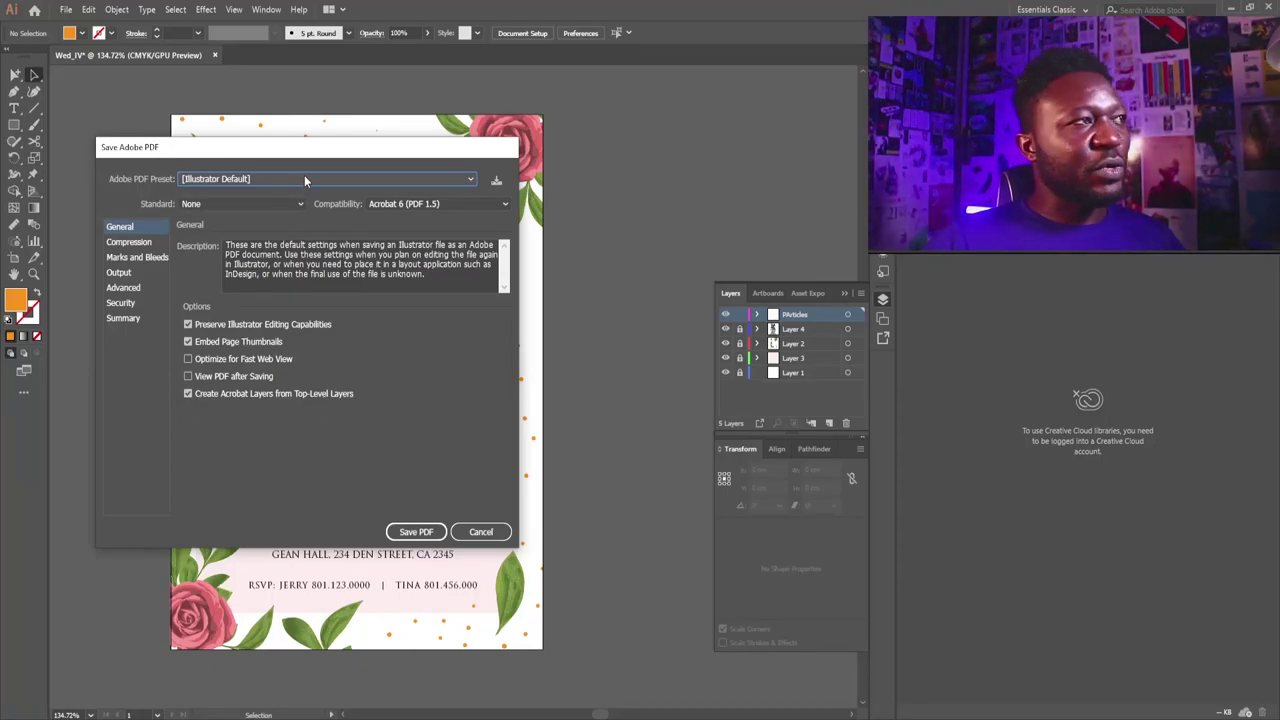
- Choose the [Press Quality] preset for the PDF and save it
left_click(305, 179)
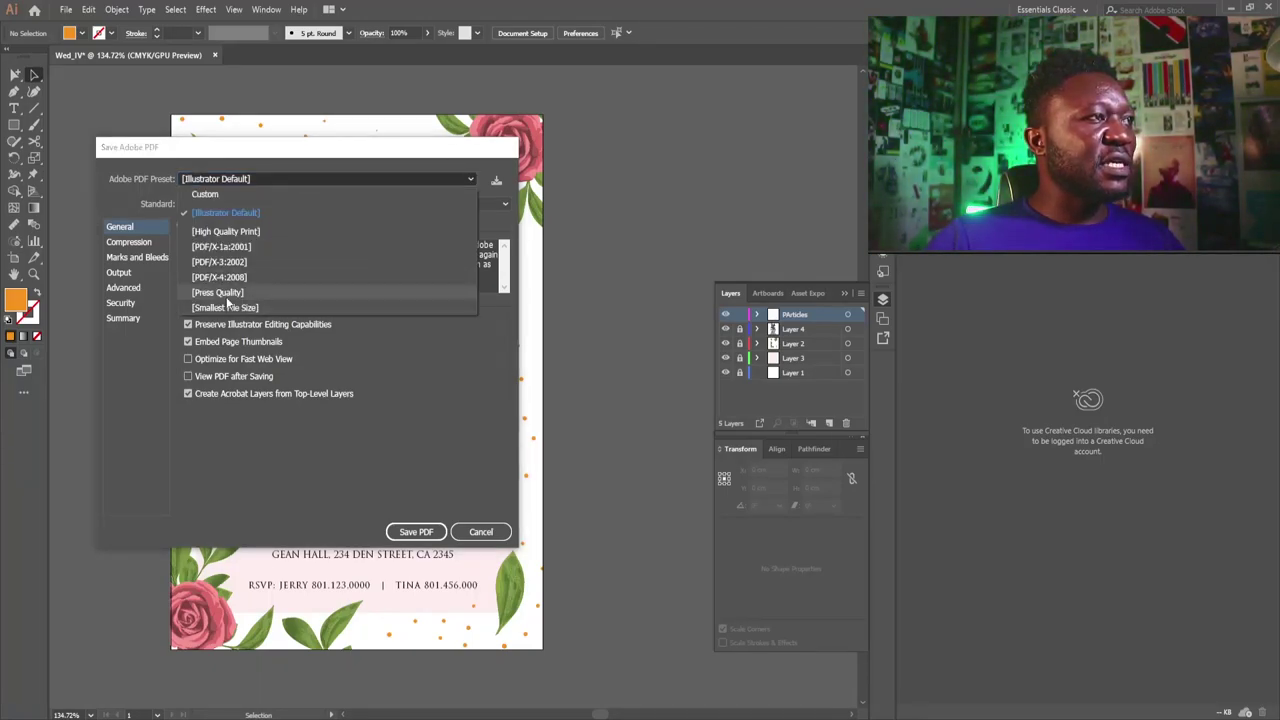
left_click(244, 292)
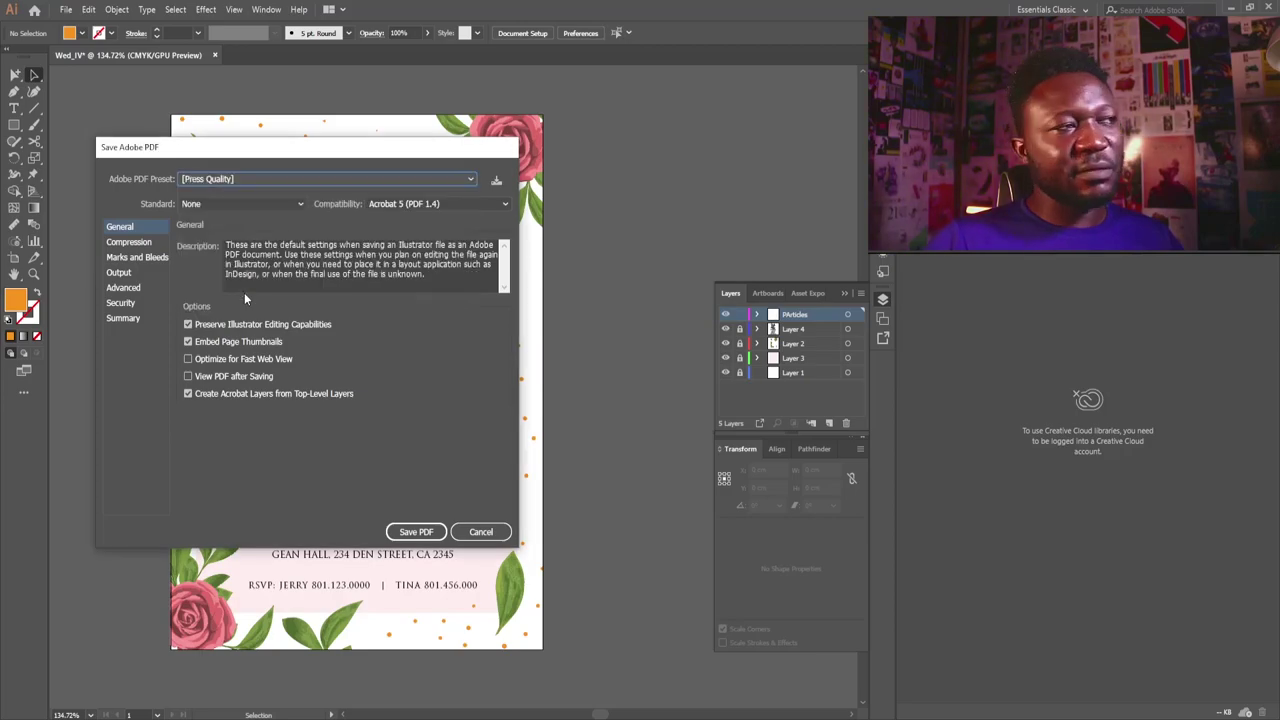
left_click(418, 532)
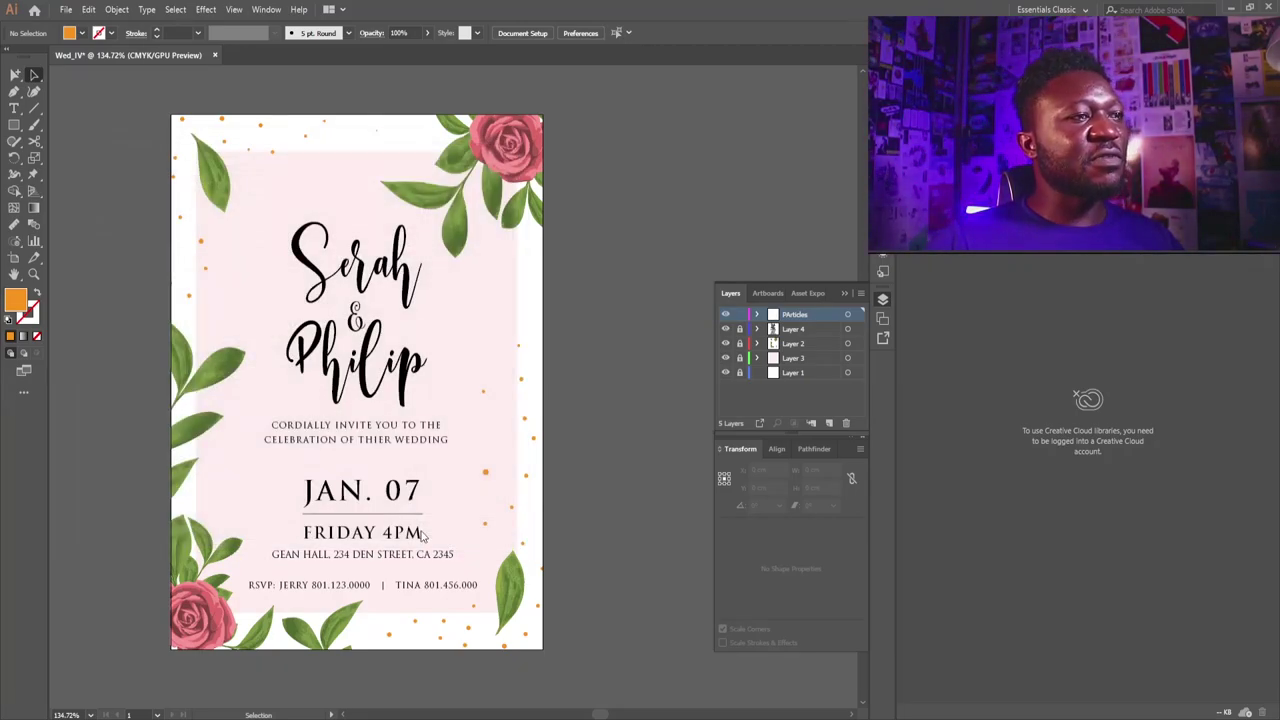